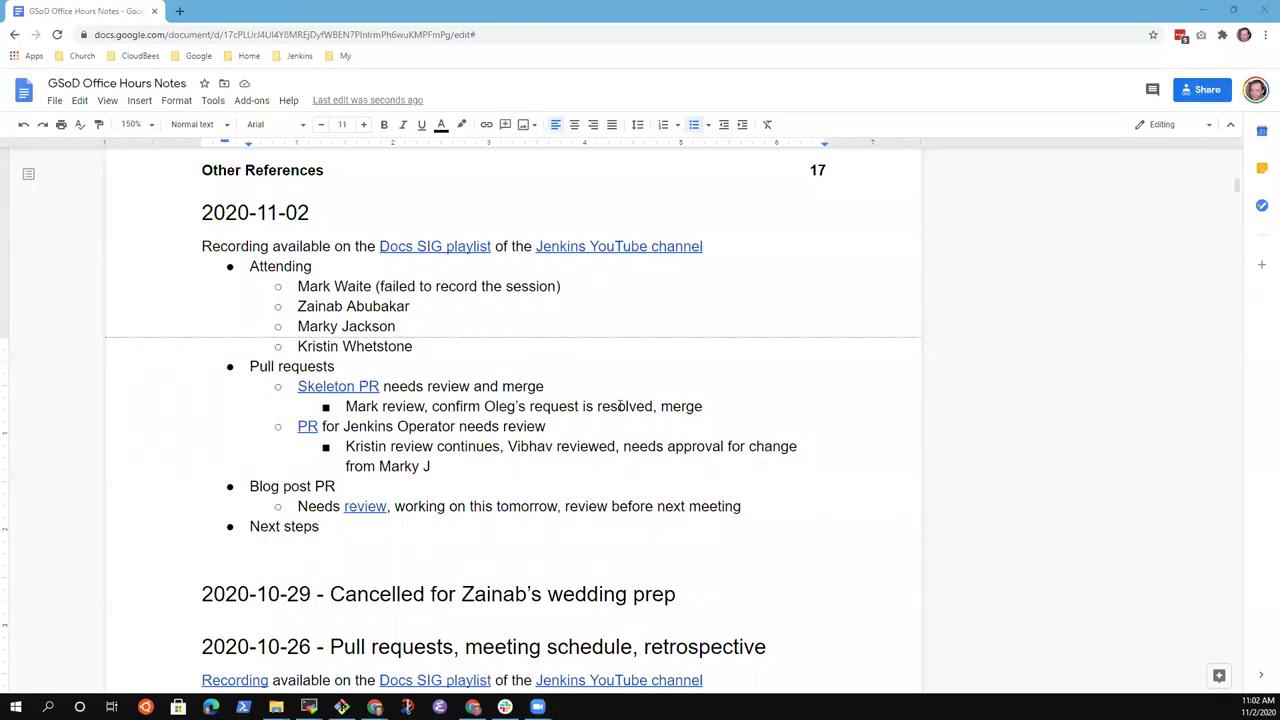
# Move through the notes and start a new bullet after the Jenkins Operator review note, above Blog post PR.
pyautogui.tripleClick(443, 337)
pyautogui.press('Up')
pyautogui.press('Up')
pyautogui.press('Up')
pyautogui.press('Up')
pyautogui.press('Up')
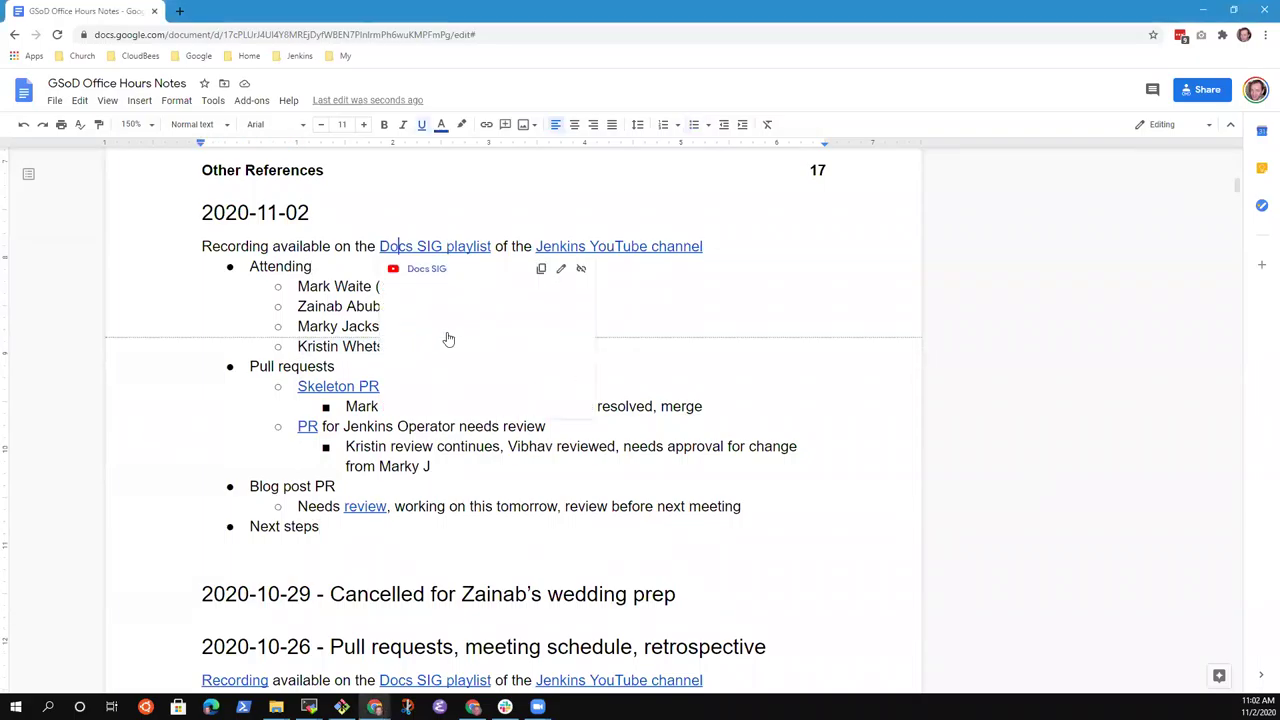
pyautogui.press('Down')
pyautogui.press('Down')
pyautogui.press('Down')
pyautogui.press('Down')
pyautogui.press('Down')
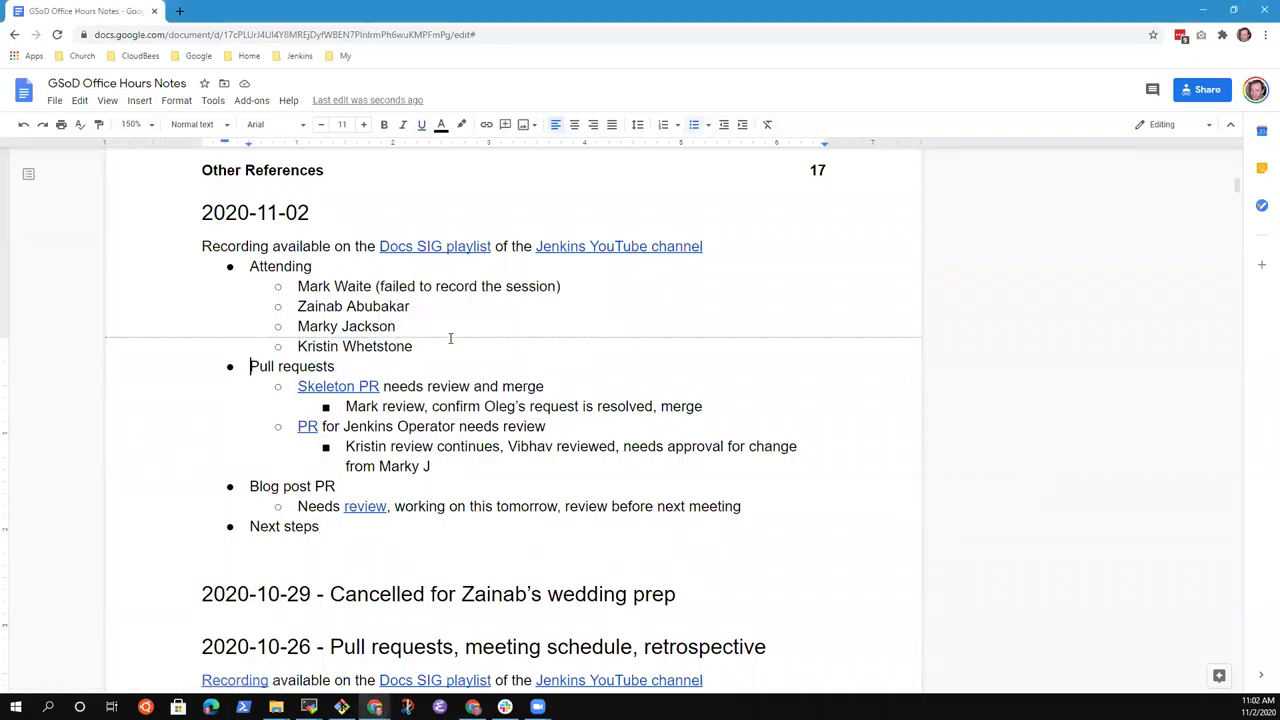
pyautogui.hotkey('shift', 'End')
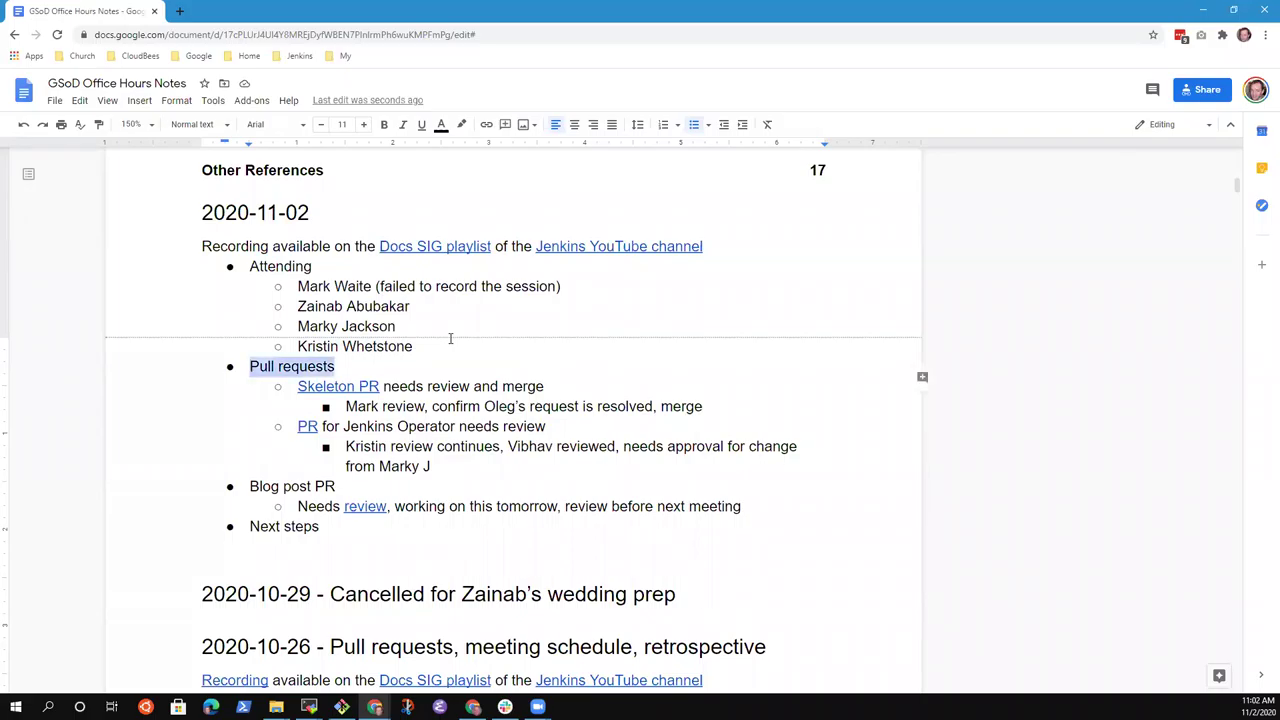
pyautogui.press('Down')
pyautogui.press('Down')
pyautogui.press('Down')
pyautogui.press('Down')
pyautogui.press('Down')
pyautogui.press('Down')
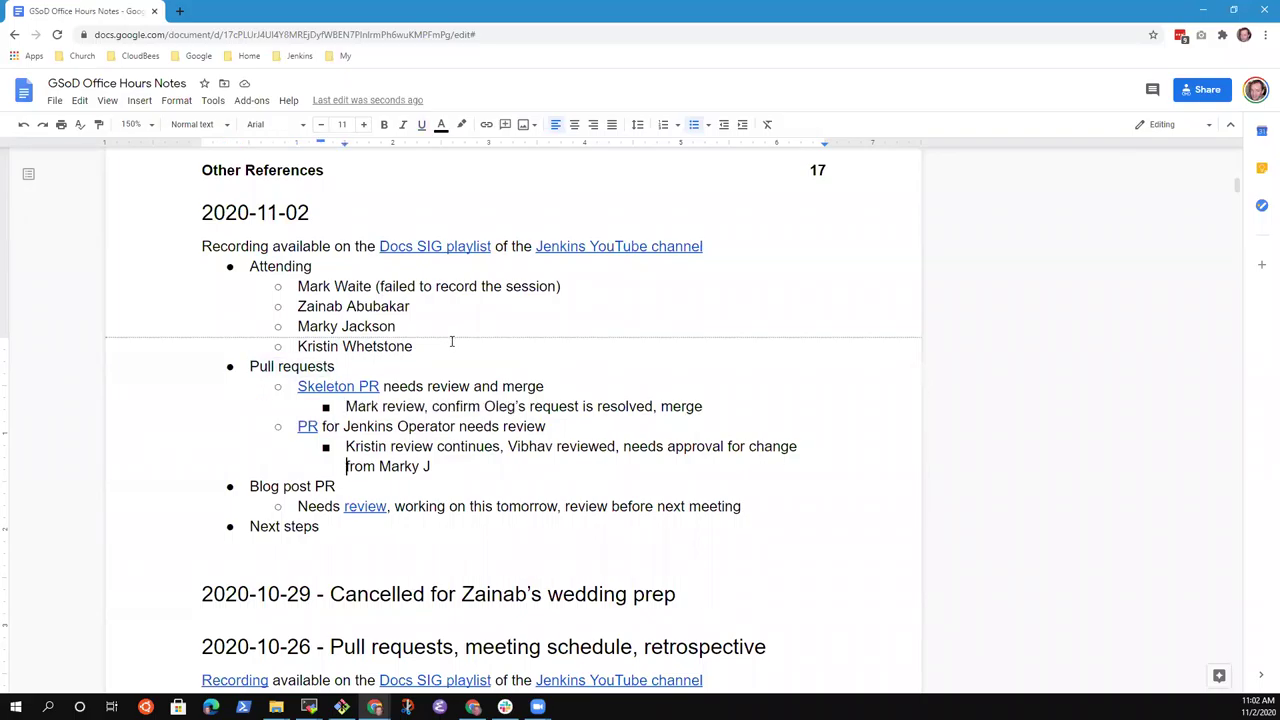
pyautogui.press('Home')
pyautogui.hotkey('shift', 'End')
pyautogui.press('Down')
pyautogui.press('Down')
pyautogui.hotkey('shift', 'End')
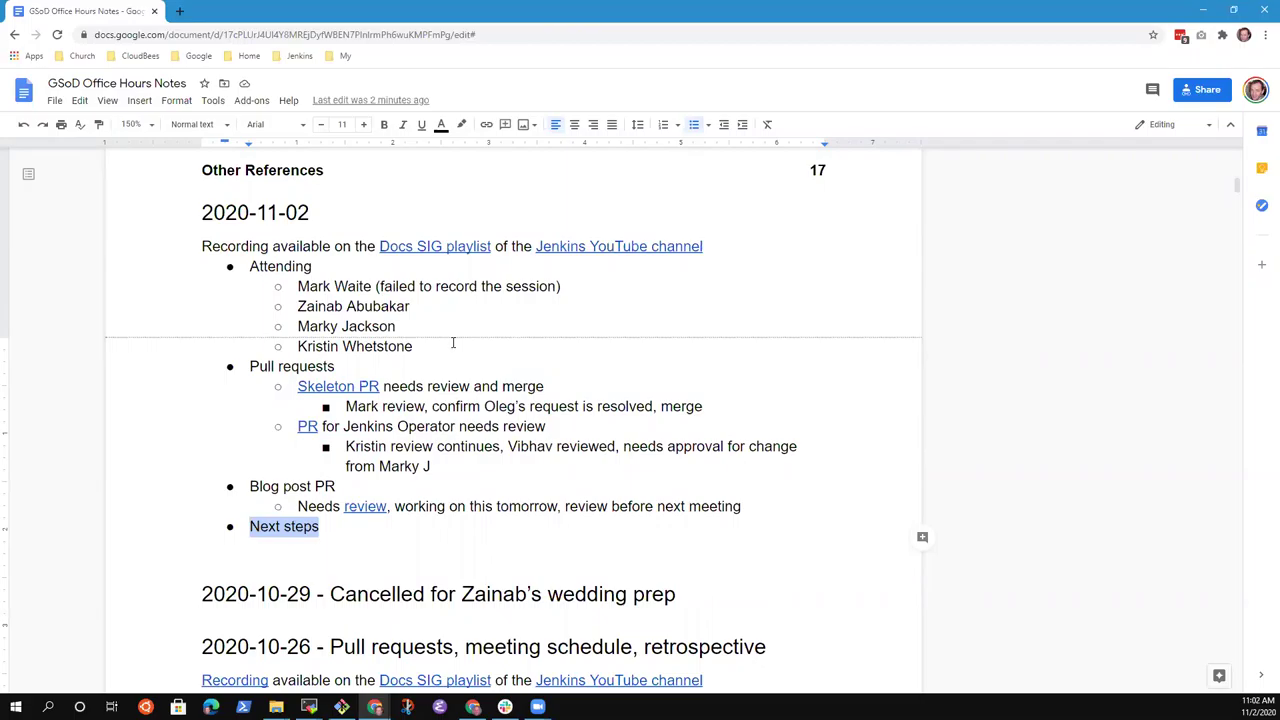
pyautogui.press('Up')
pyautogui.press('Up')
pyautogui.press('Up')
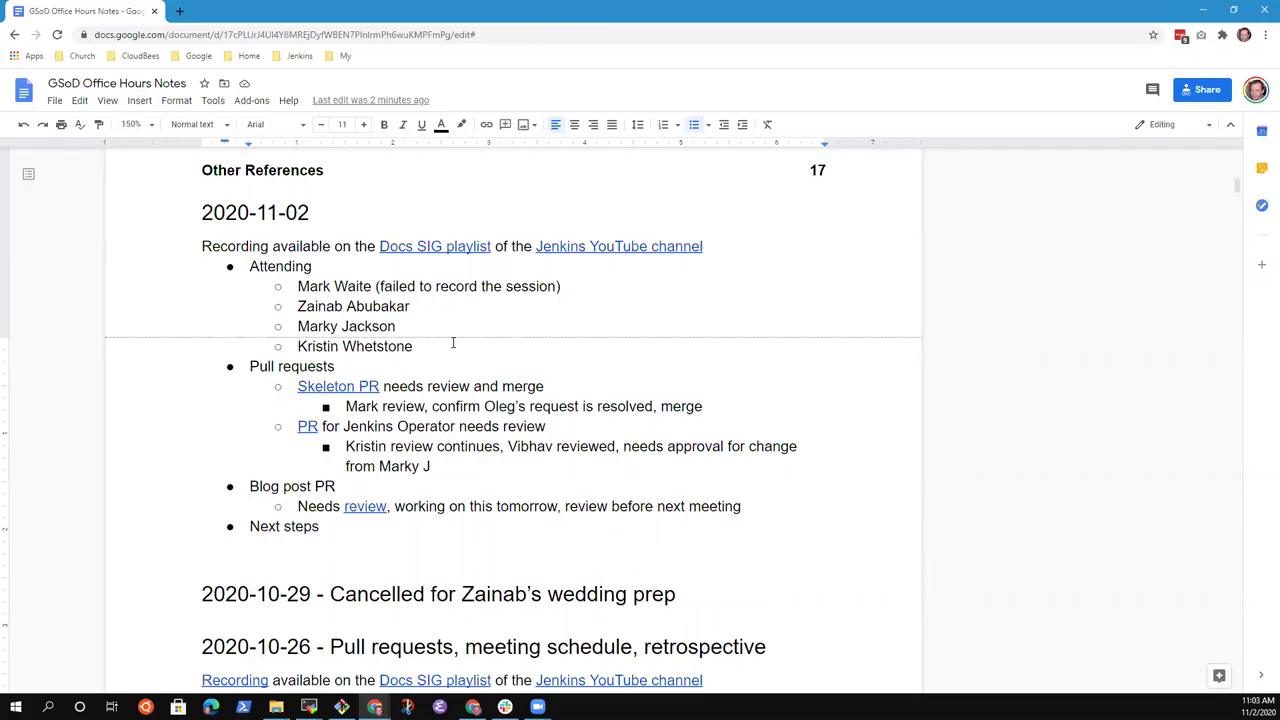
pyautogui.press('Return')
# Add bullet 'Running `make run` on Windows to see the jenkins.io site' with sub-note 'Suggested cloning repository in WSL, still can't build with WSL 1'.
pyautogui.write('Running `make run` on Windows to see')
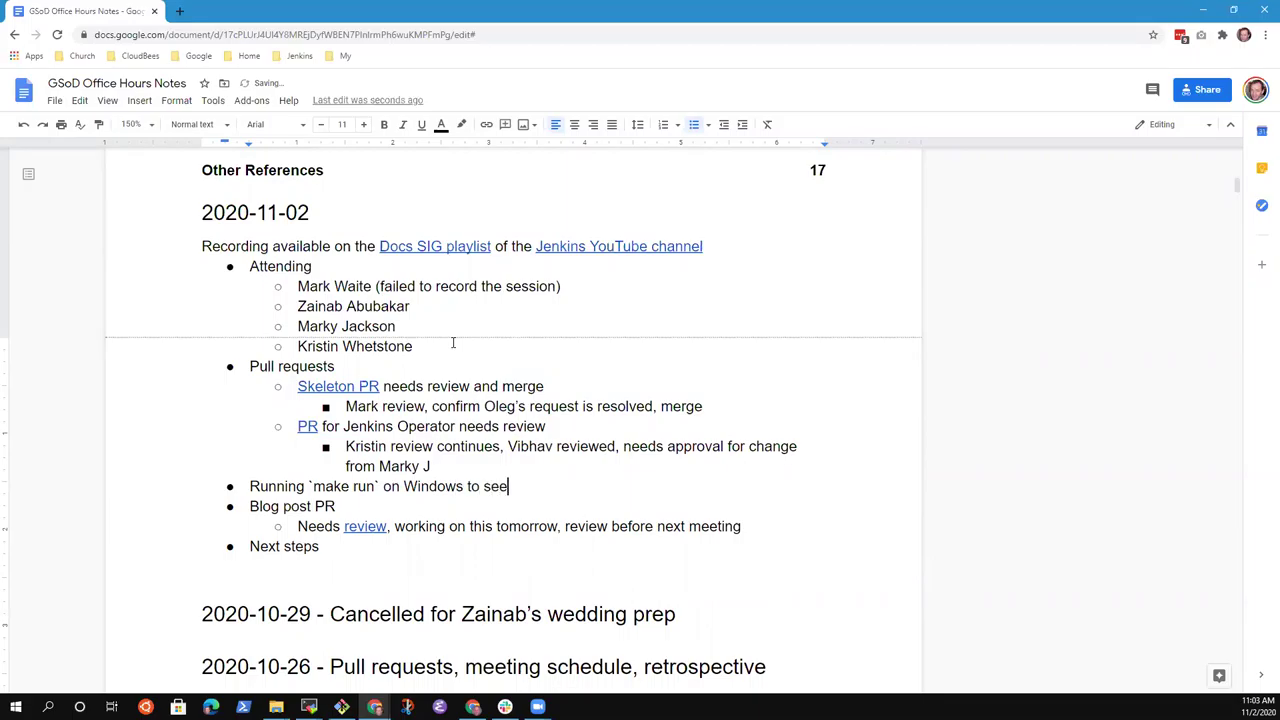
pyautogui.write(' the jenkins.io site')
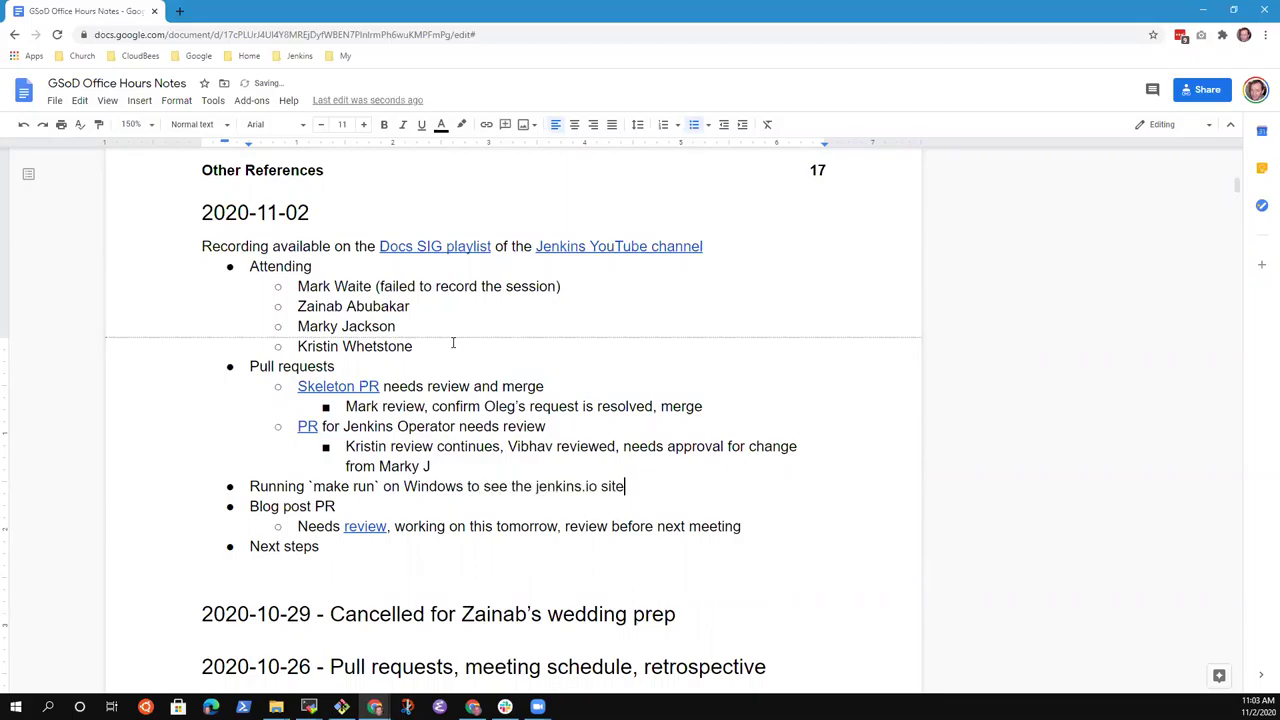
pyautogui.press('Return')
pyautogui.press('Tab')
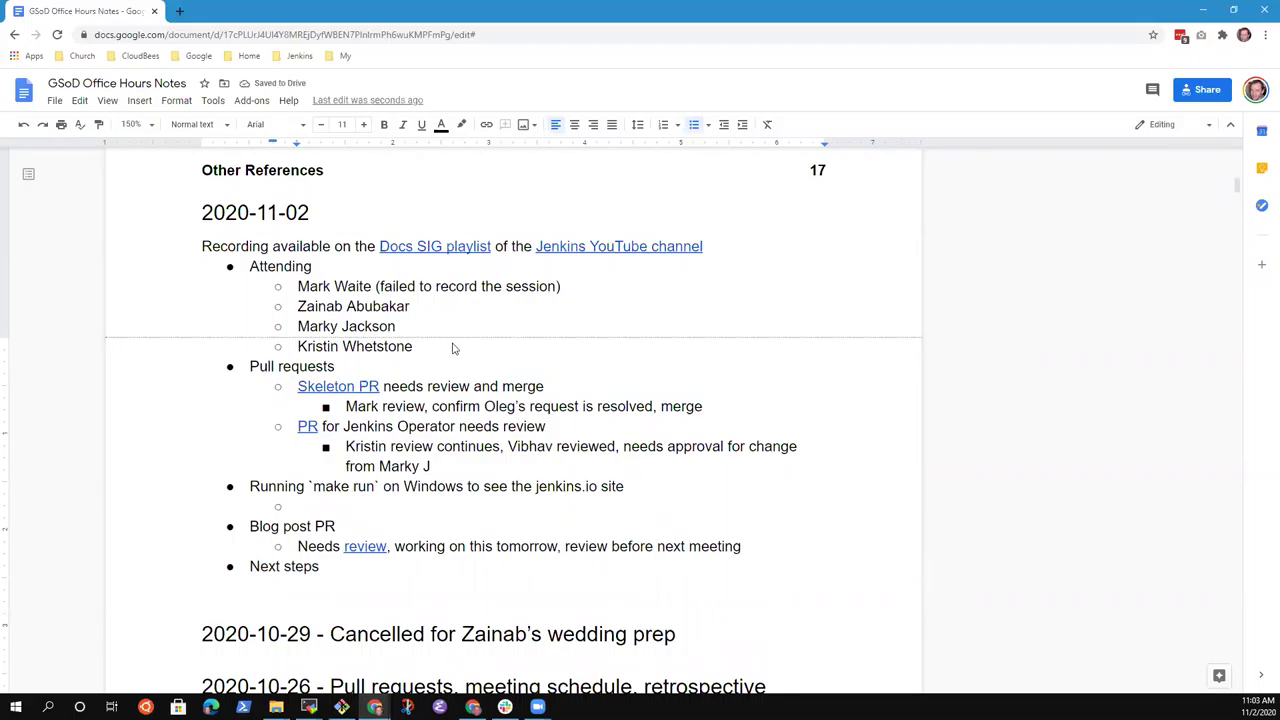
pyautogui.write('Suggested clo')
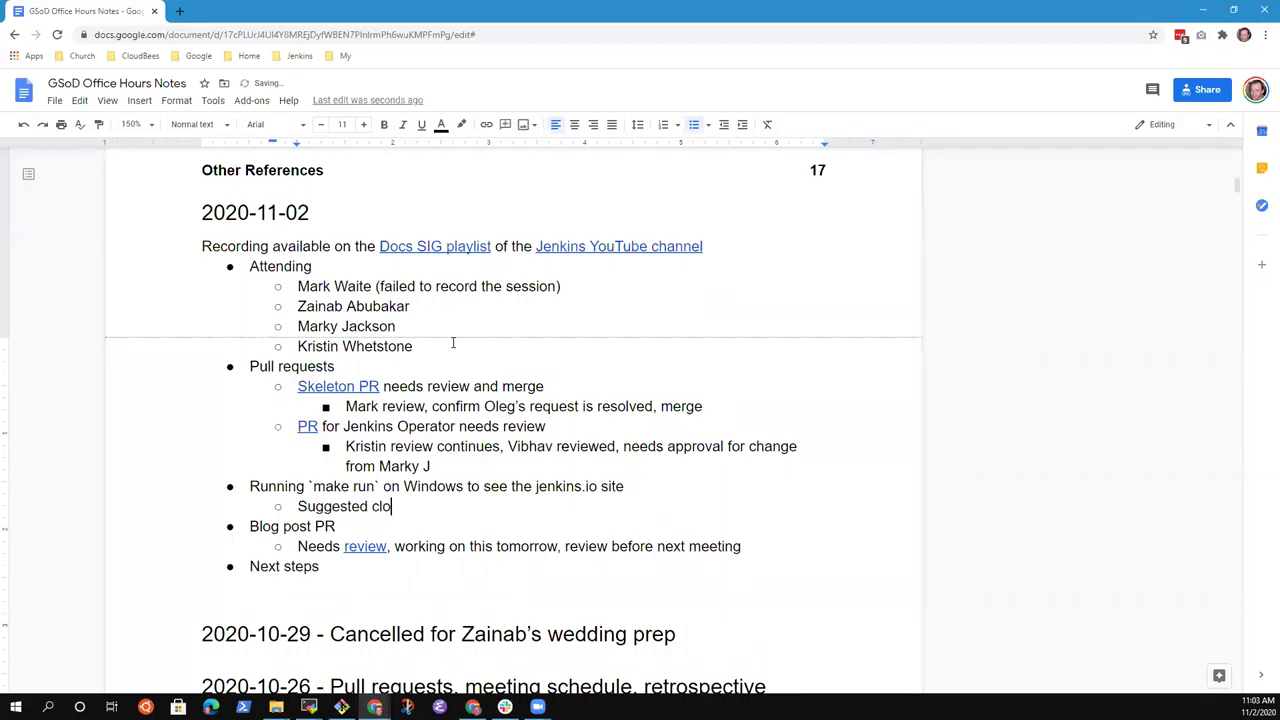
pyautogui.write('ning repository in WSL')
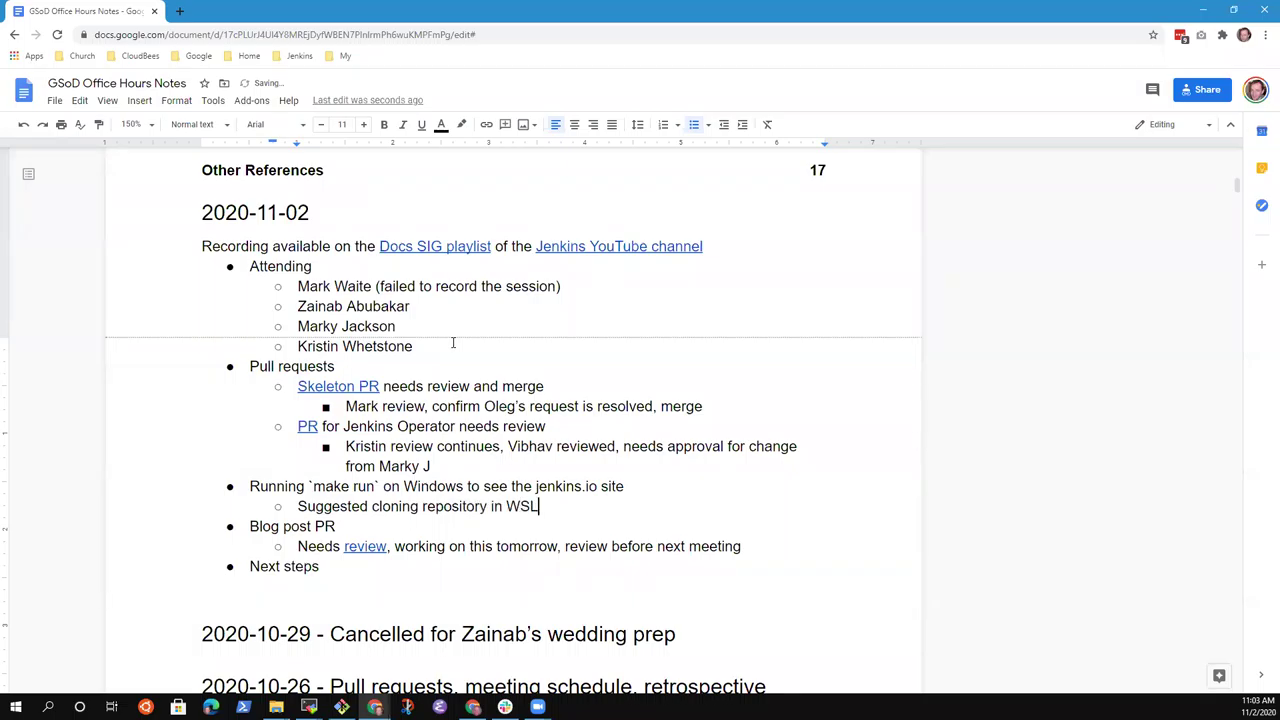
pyautogui.write(", still can'")
pyautogui.write('t build with ')
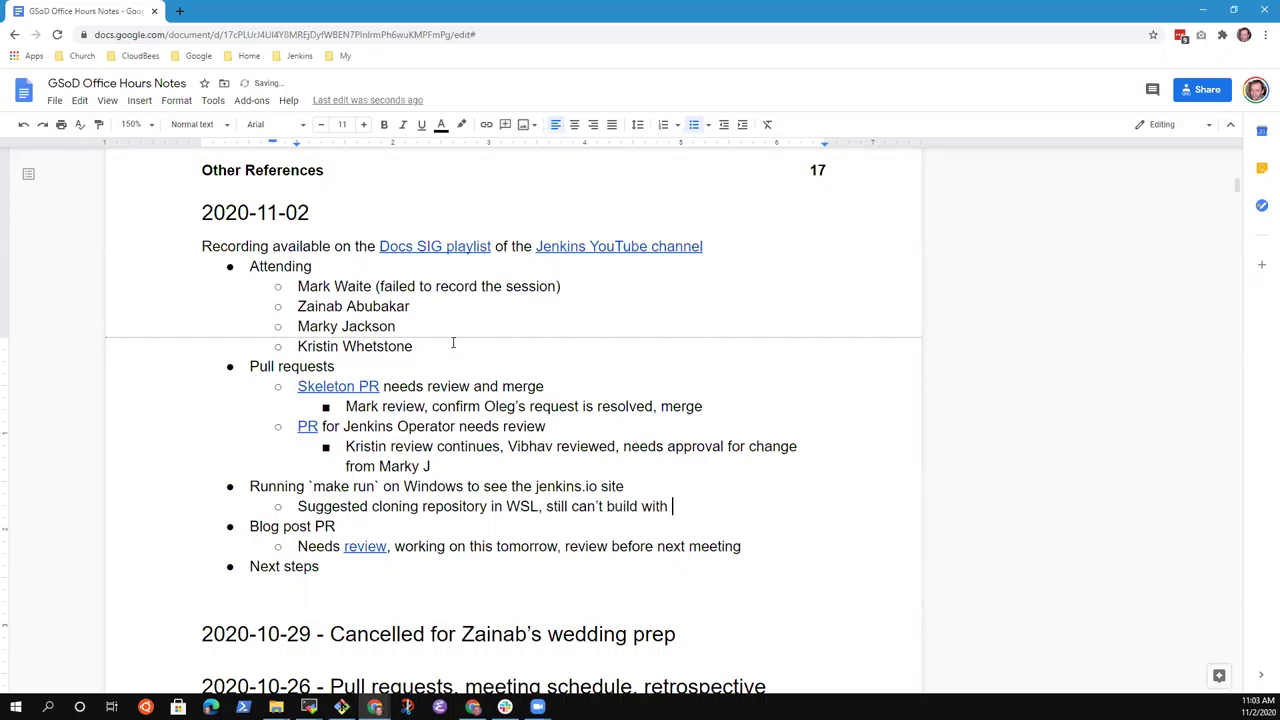
pyautogui.write('WSL 1')
pyautogui.hotkey('shift', 'End')
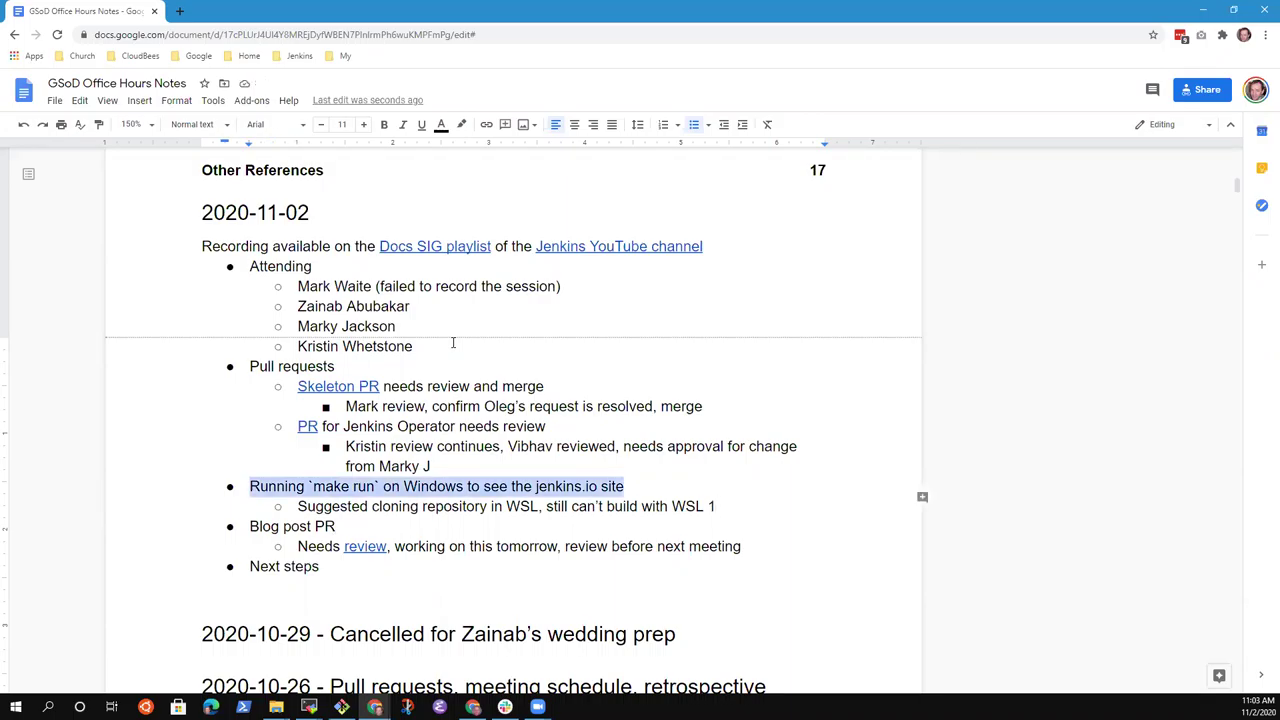
pyautogui.press('Down')
pyautogui.press('Down')
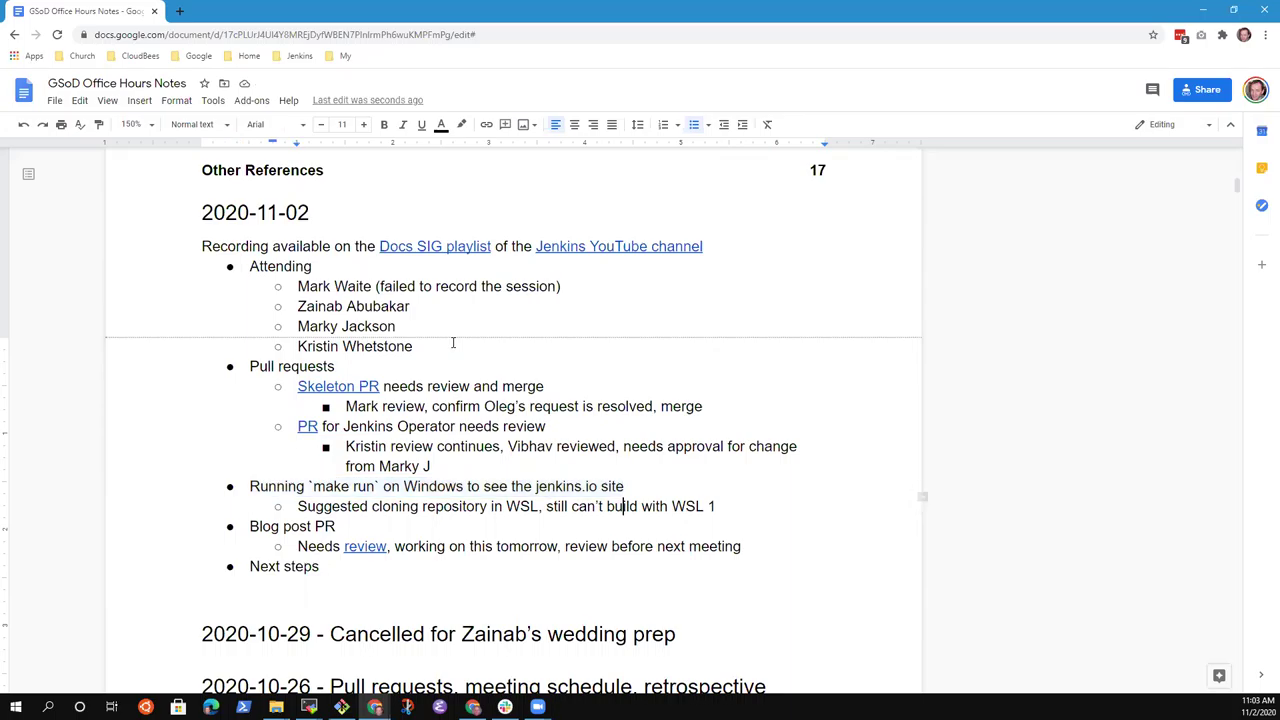
pyautogui.hotkey('shift', 'End')
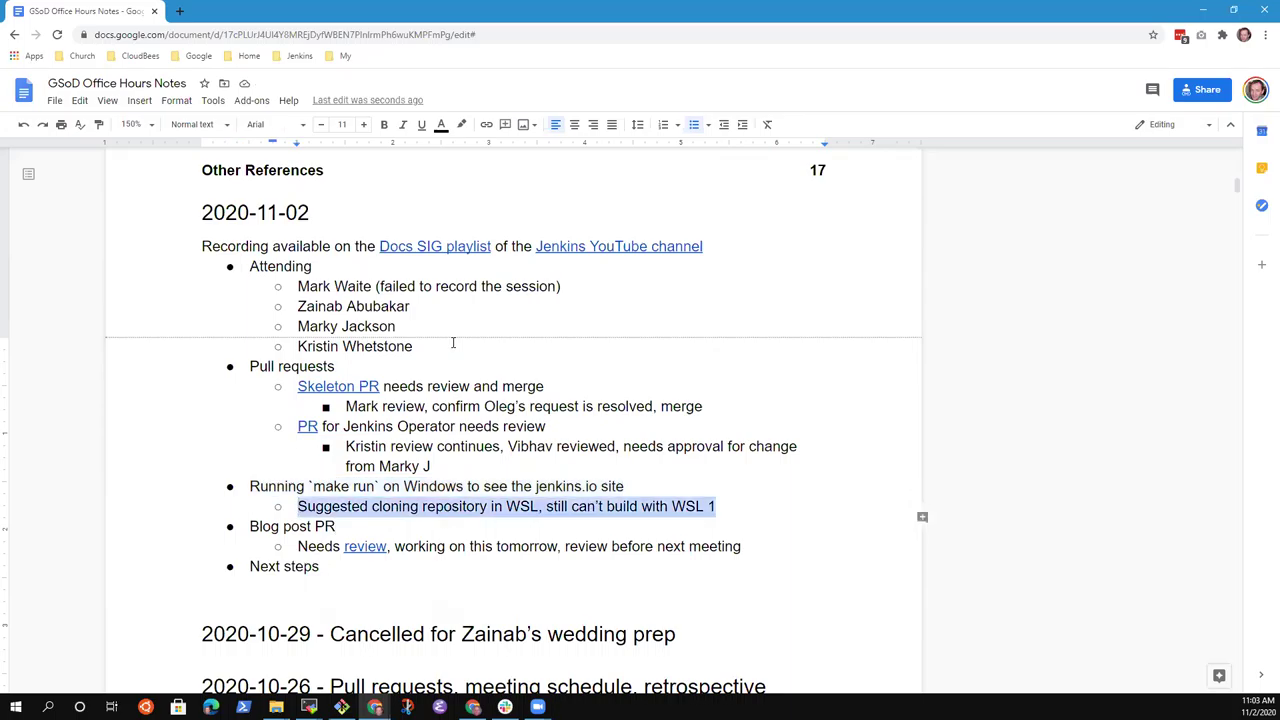
pyautogui.press('Up')
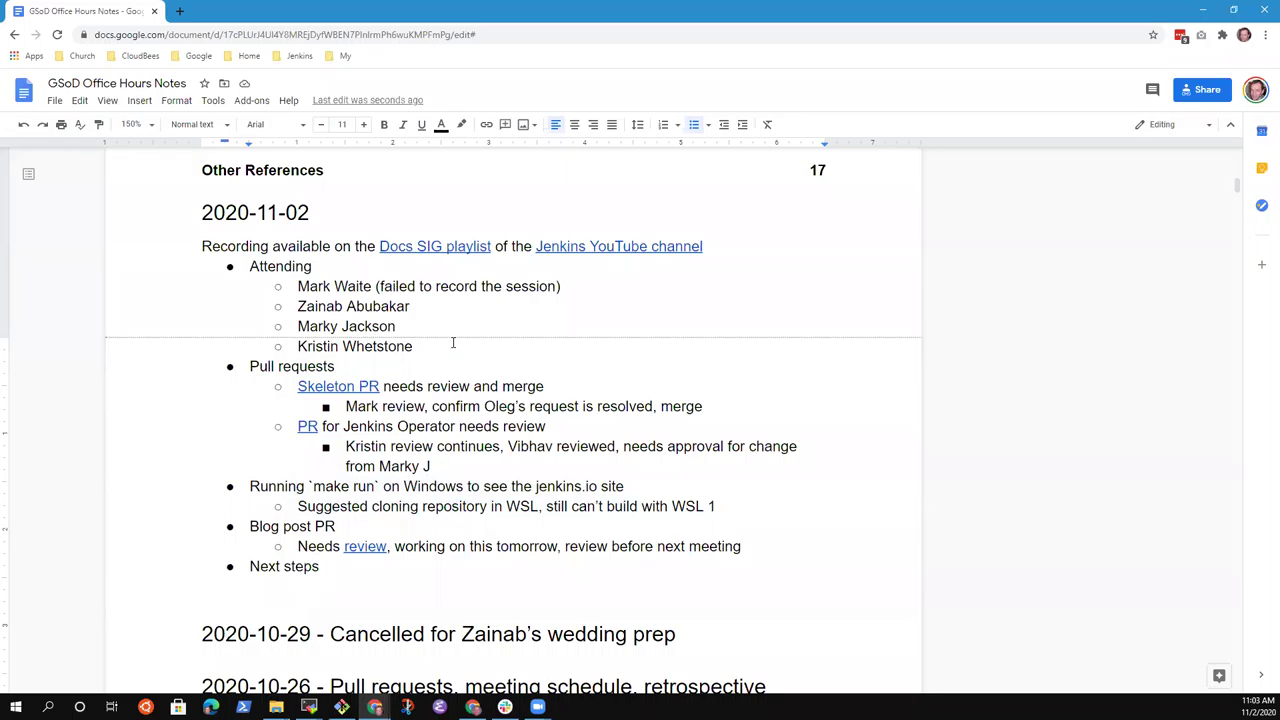
pyautogui.press('Down')
# Start a 'Comments on' top-level bullet after the WSL note, then remove it.
pyautogui.press('End')
pyautogui.press('Return')
pyautogui.hotkey('shift', 'Tab')
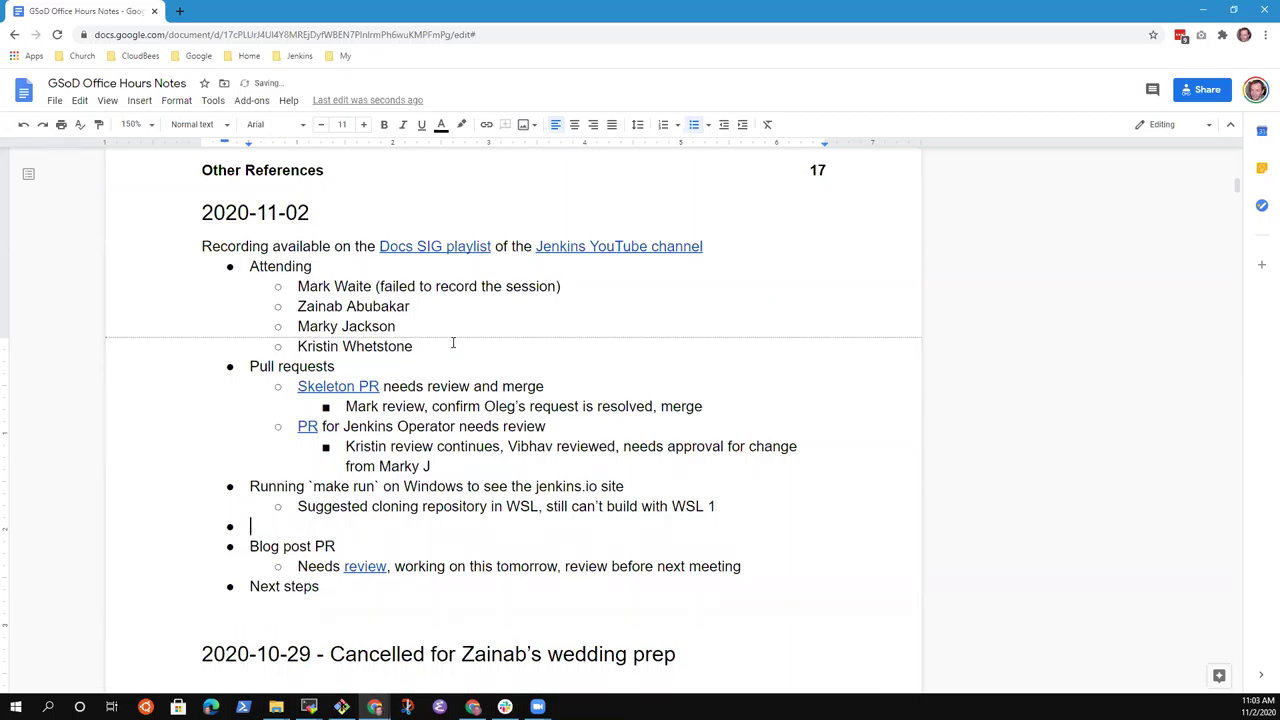
pyautogui.write('Comments on')
pyautogui.press('BackSpace')
pyautogui.press('BackSpace')
pyautogui.press('BackSpace')
pyautogui.press('BackSpace')
pyautogui.press('BackSpace')
pyautogui.press('BackSpace')
pyautogui.press('BackSpace')
pyautogui.press('BackSpace')
pyautogui.press('BackSpace')
pyautogui.press('BackSpace')
pyautogui.press('BackSpace')
pyautogui.press('BackSpace')
pyautogui.press('BackSpace')
pyautogui.press('BackSpace')
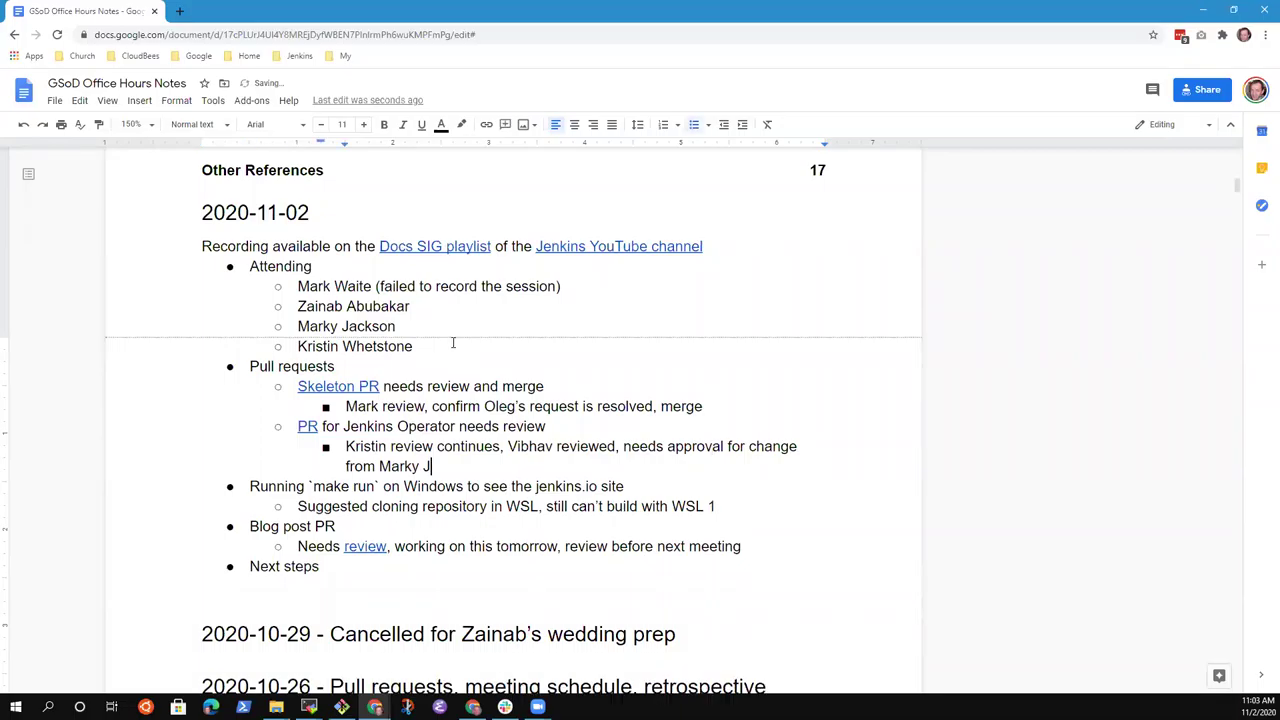
# Under the Needs review line, add a sub-note about comments on the blog post PR process before next meeting.
pyautogui.press('Down')
pyautogui.press('End')
pyautogui.press('Return')
pyautogui.write("Oleg's comments o")
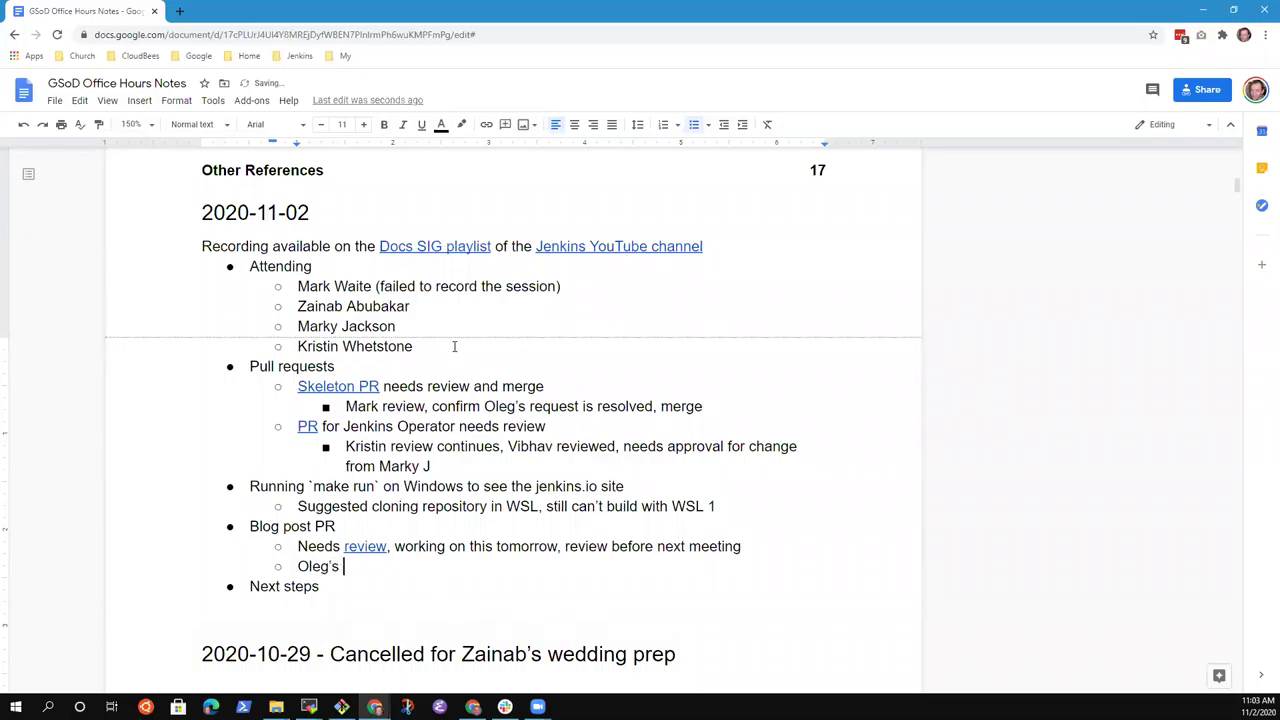
pyautogui.write('n the bl')
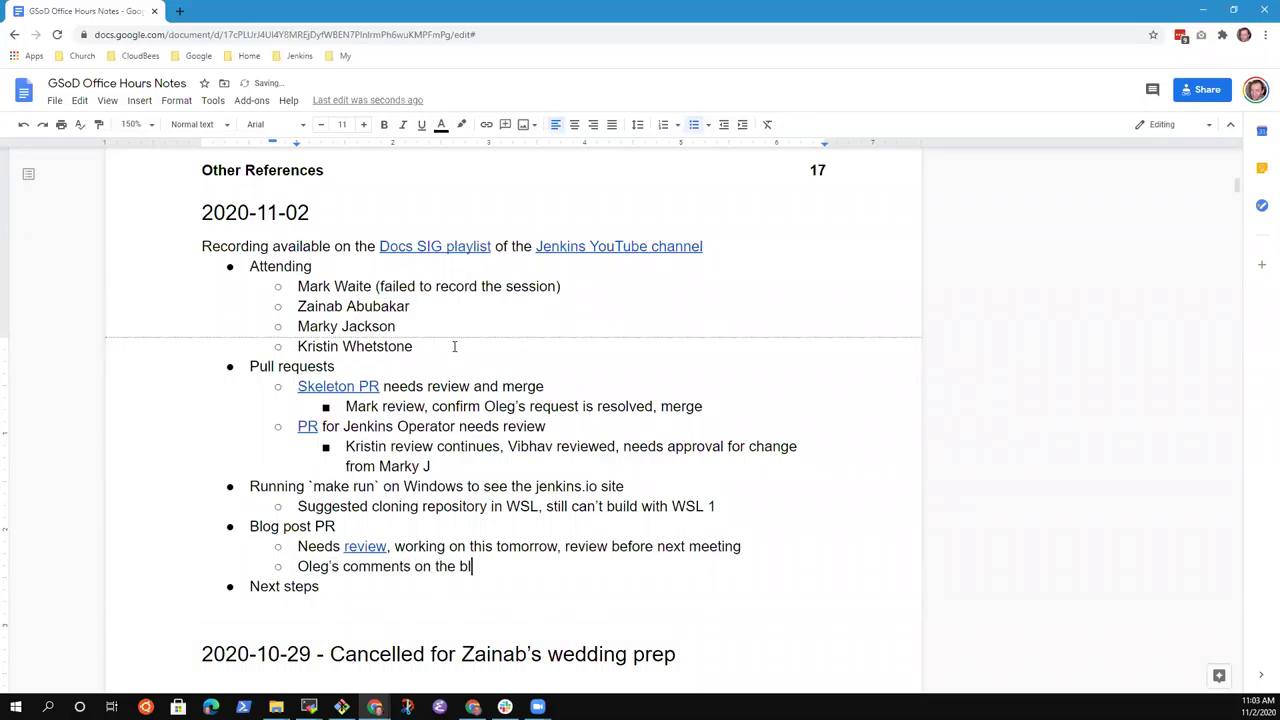
pyautogui.write('og post PR process re')
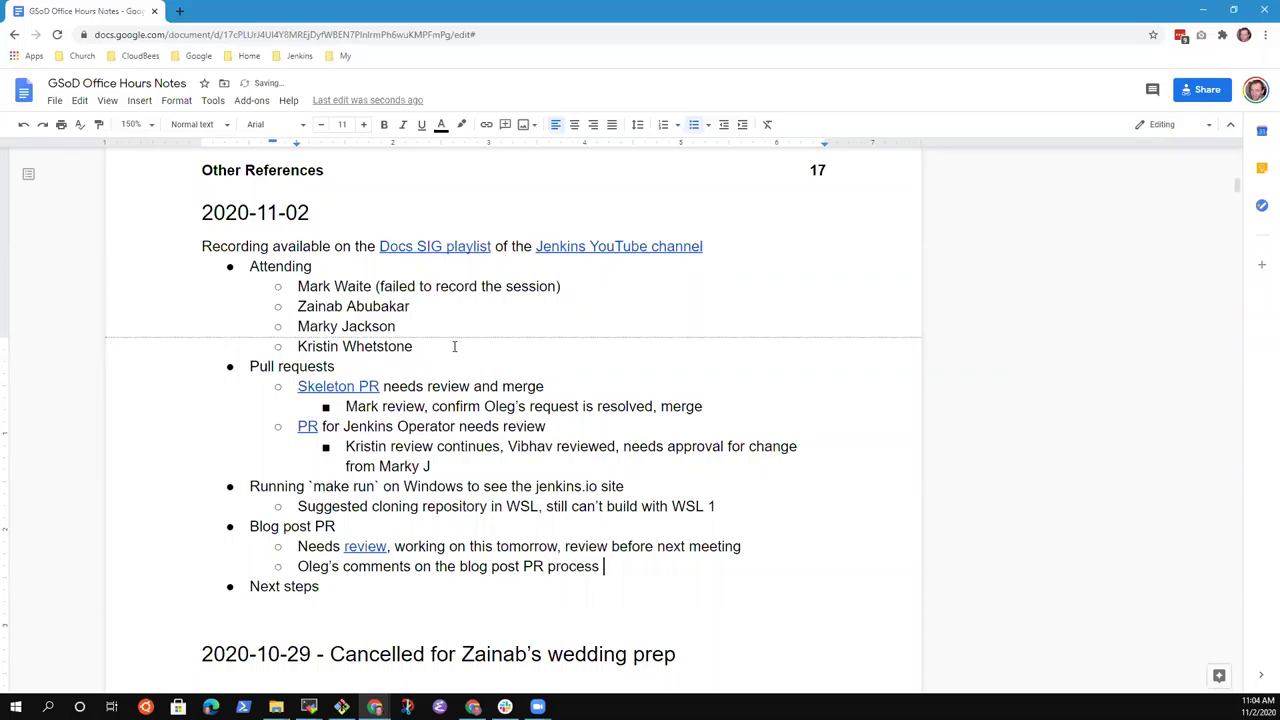
pyautogui.press('BackSpace')
pyautogui.press('BackSpace')
pyautogui.write('before next em')
pyautogui.press('BackSpace')
pyautogui.press('BackSpace')
pyautogui.write('meetign')
pyautogui.press('BackSpace')
pyautogui.press('BackSpace')
pyautogui.write('ng')
# Under the Jenkins Operator review note, add a sub-note that the comments need processing also.
pyautogui.press('Up')
pyautogui.press('Up')
pyautogui.press('Up')
pyautogui.press('Up')
pyautogui.press('Up')
pyautogui.press('Return')
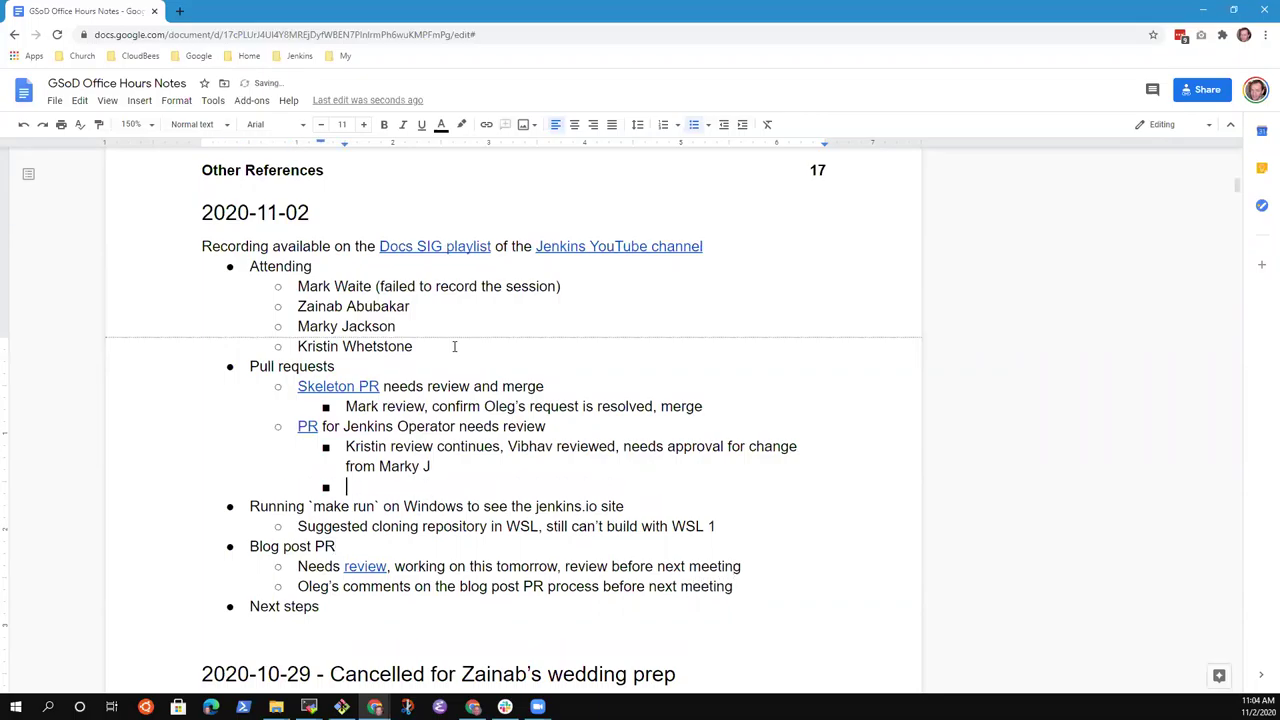
pyautogui.write("Oleg's comments nee")
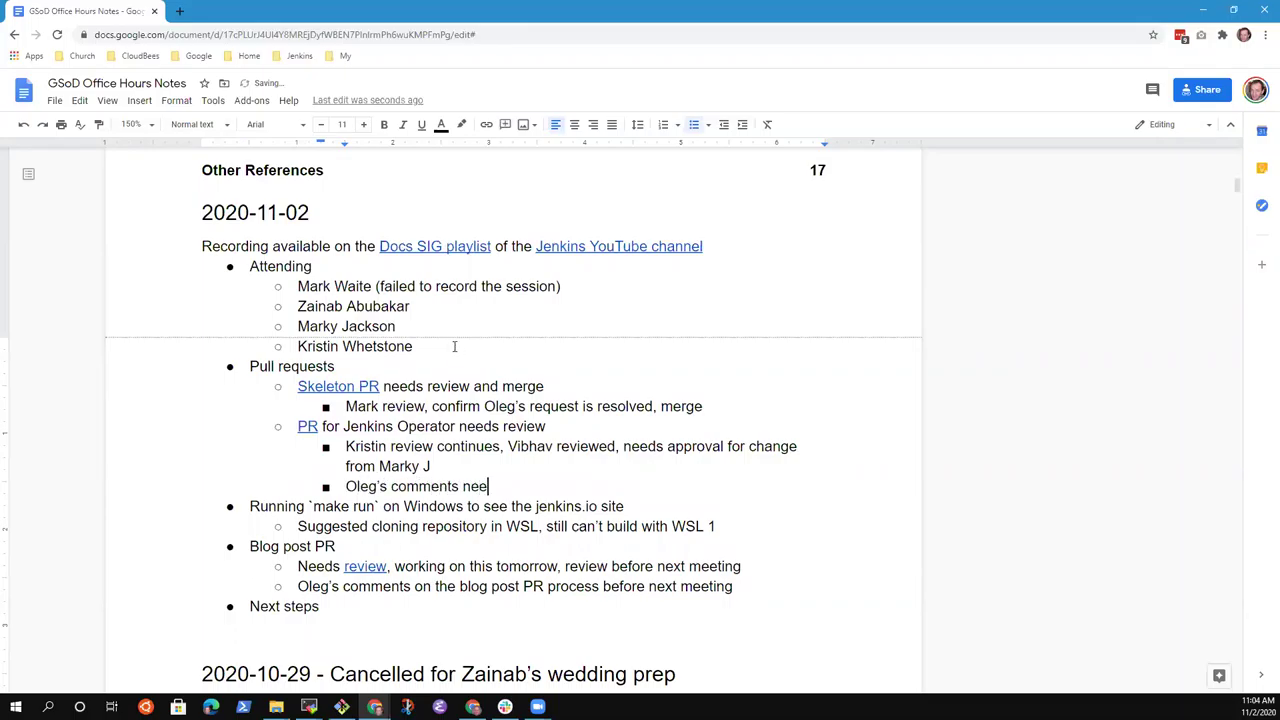
pyautogui.write('d processing also')
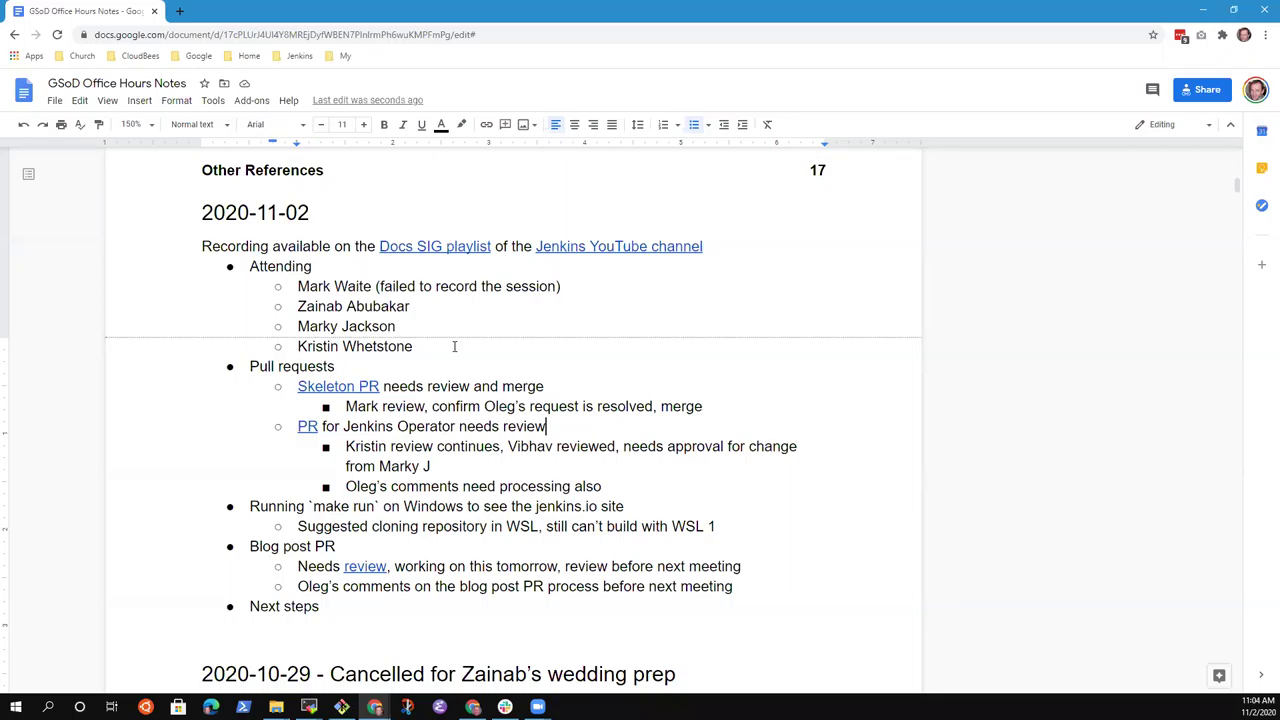
pyautogui.press('Up')
pyautogui.press('Up')
pyautogui.press('Up')
# Open the Skeleton PR link and look over merged pull request #3845.
pyautogui.keyDown('shift'); pyautogui.click(333, 368); pyautogui.keyUp('shift')
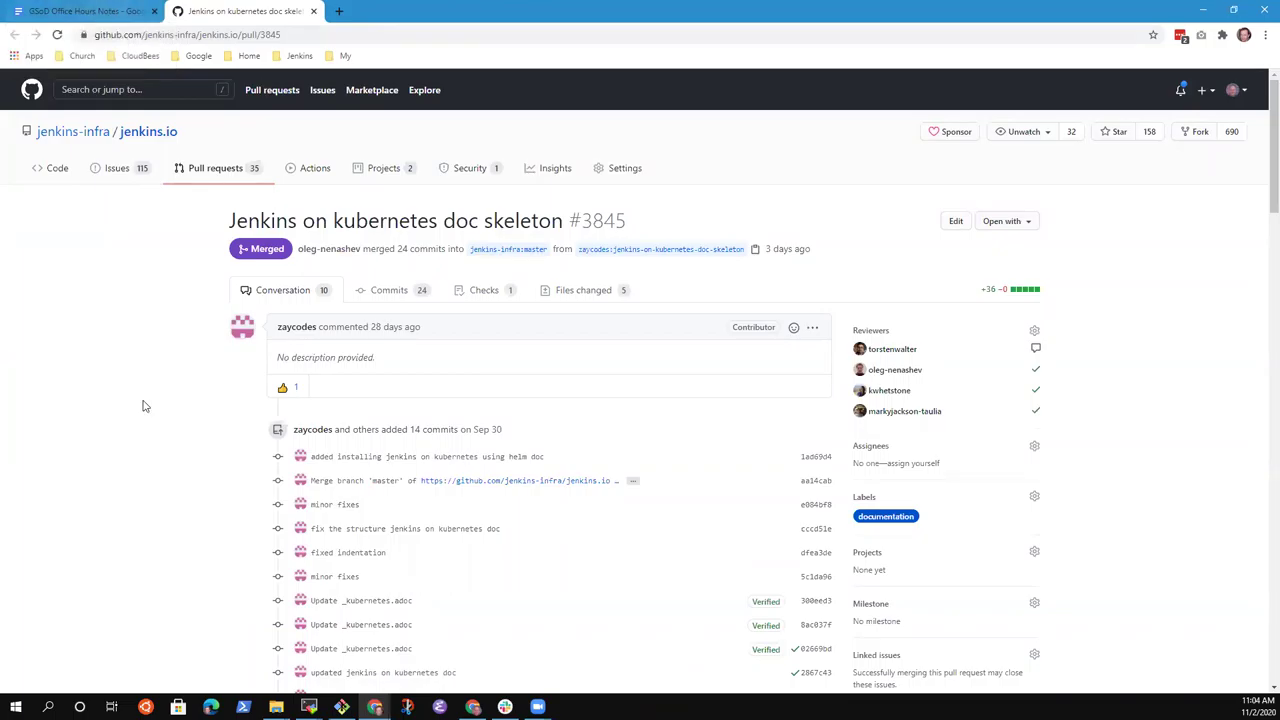
pyautogui.scroll(-8, 480, 480)
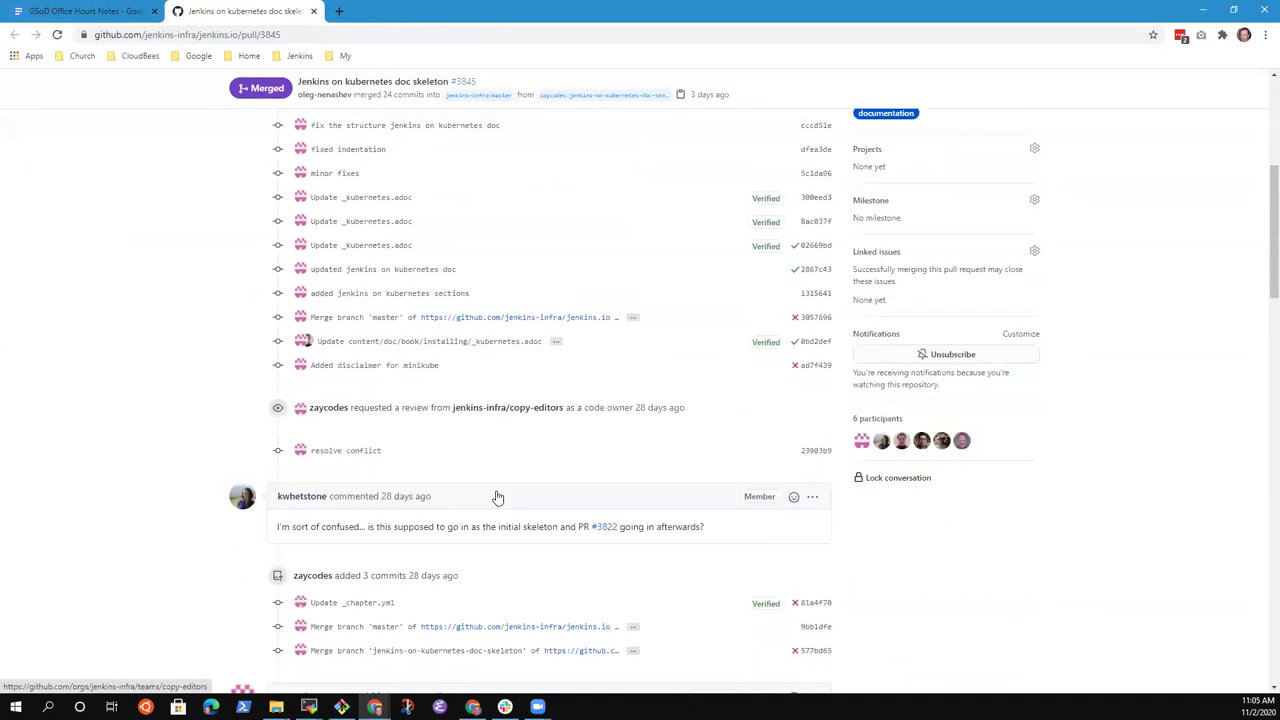
pyautogui.scroll(5, 505, 497)
pyautogui.scroll(-2, 511, 497)
pyautogui.scroll(4, 523, 537)
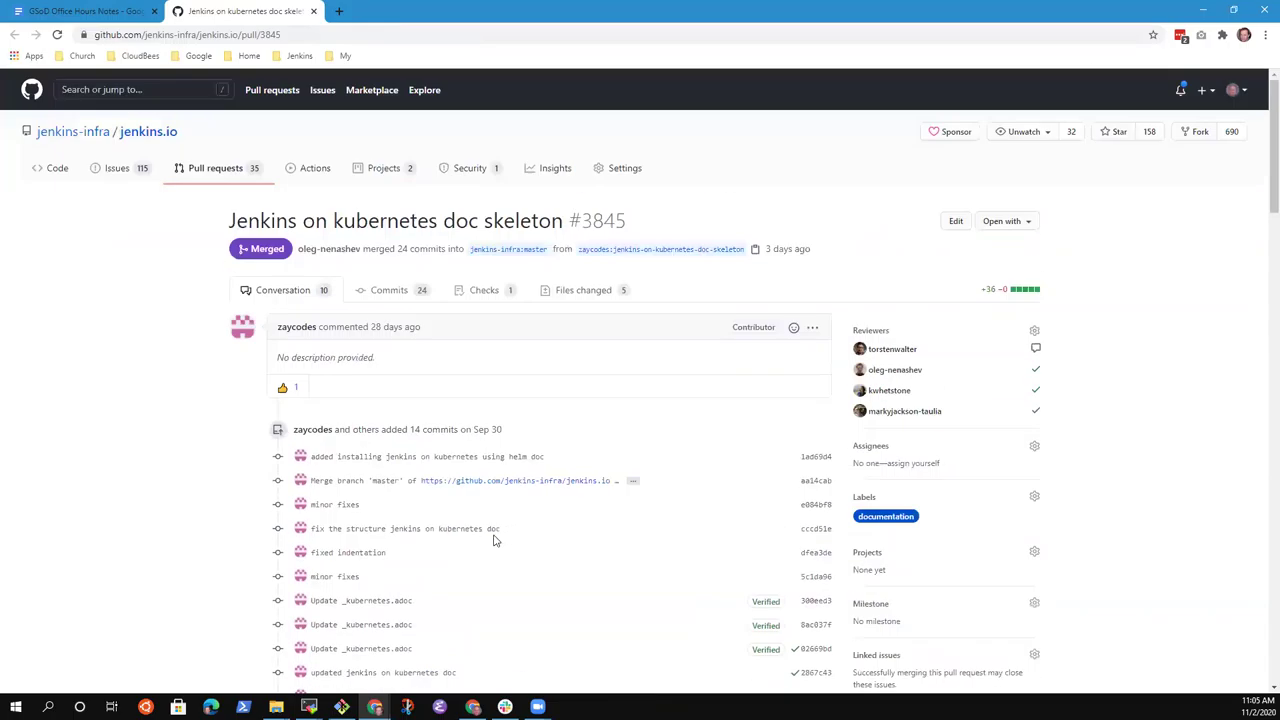
# Add a 'Merged last week' bullet below the Skeleton PR merge note.
pyautogui.click(85, 11)
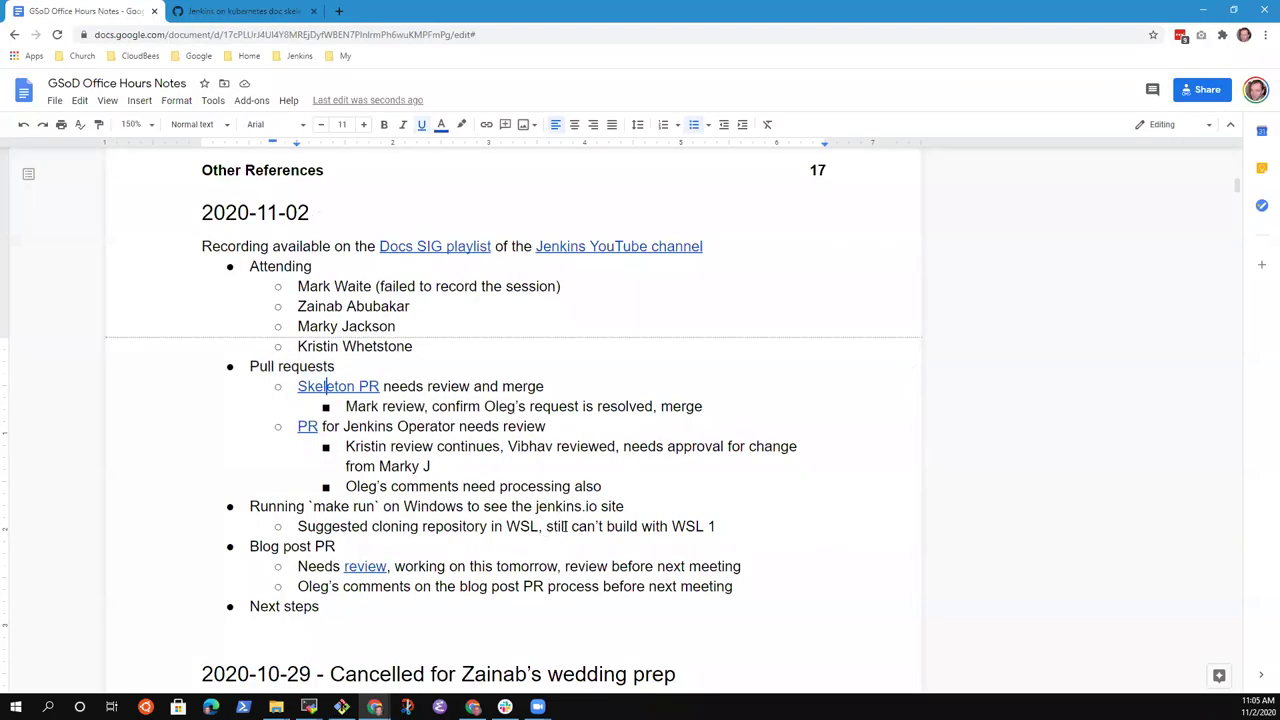
pyautogui.moveTo(565, 526); pyautogui.dragTo(534, 506)
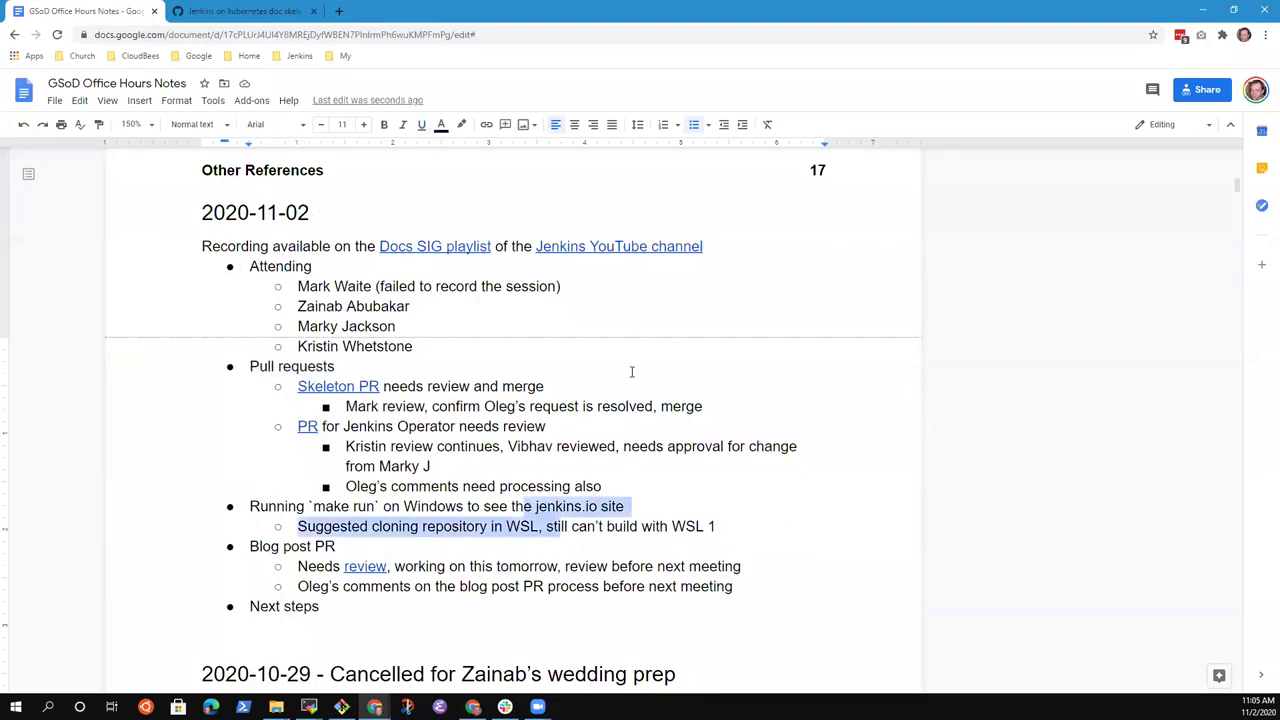
pyautogui.click(681, 406)
pyautogui.click(706, 396)
pyautogui.press('Return')
pyautogui.write('Merged last week')
# Replace 'needs review and merge' on the Skeleton PR line with 'merged last week'.
pyautogui.press('Up')
pyautogui.press('Up')
pyautogui.press('End')
pyautogui.hotkey('ctrl', 'shift', 'Left')
pyautogui.hotkey('ctrl', 'shift', 'Left')
pyautogui.hotkey('ctrl', 'shift', 'Left')
pyautogui.hotkey('ctrl', 'shift', 'Left')
pyautogui.write('merged last week')
# Open the Jenkins Operator PR link in a new tab.
pyautogui.press('Down')
pyautogui.press('Down')
pyautogui.rightClick(699, 405)
pyautogui.click(308, 446)
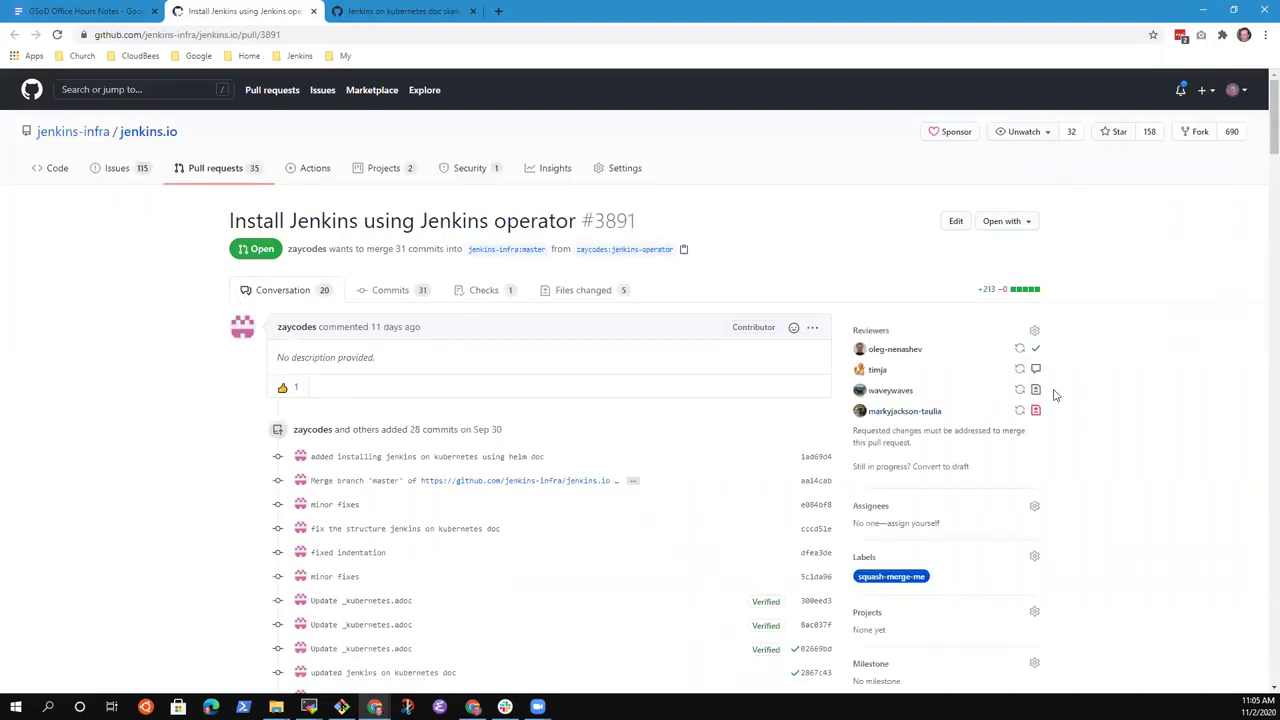
# Scroll through the Conversation tab of PR #3891 to read the review comments.
pyautogui.moveTo(880, 394)
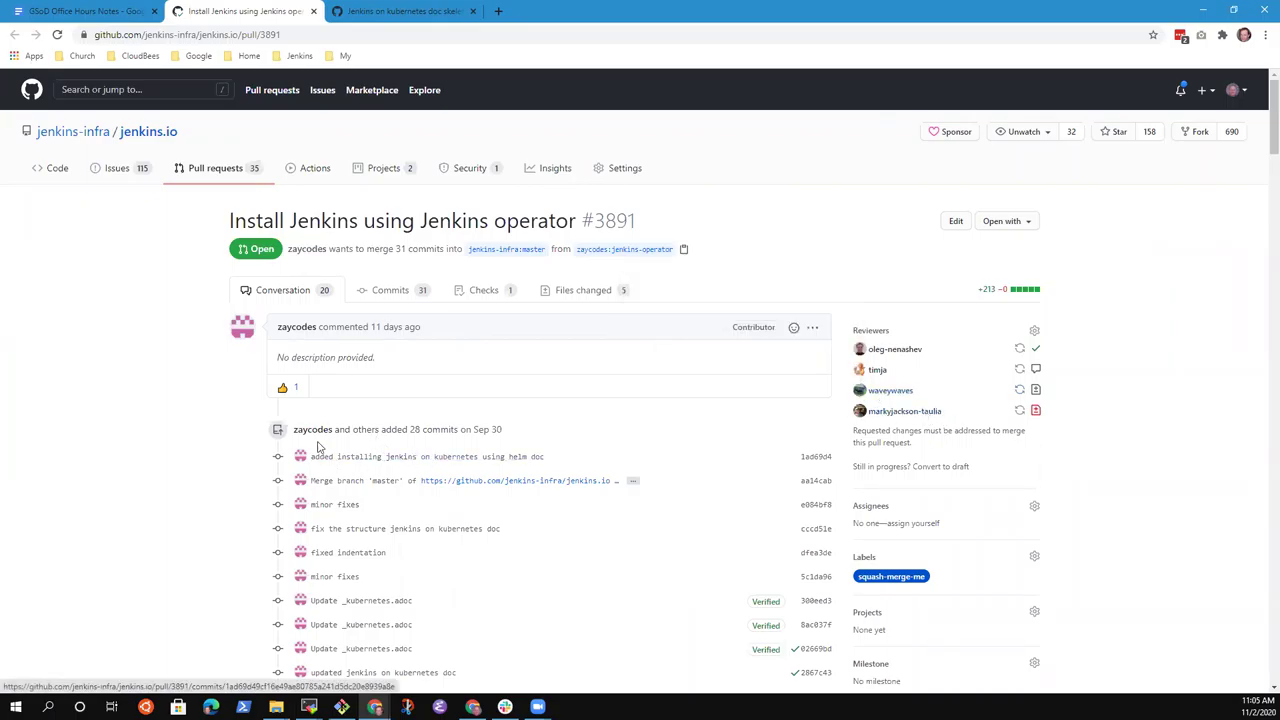
pyautogui.scroll(-5, 433, 500)
pyautogui.scroll(-3, 433, 500)
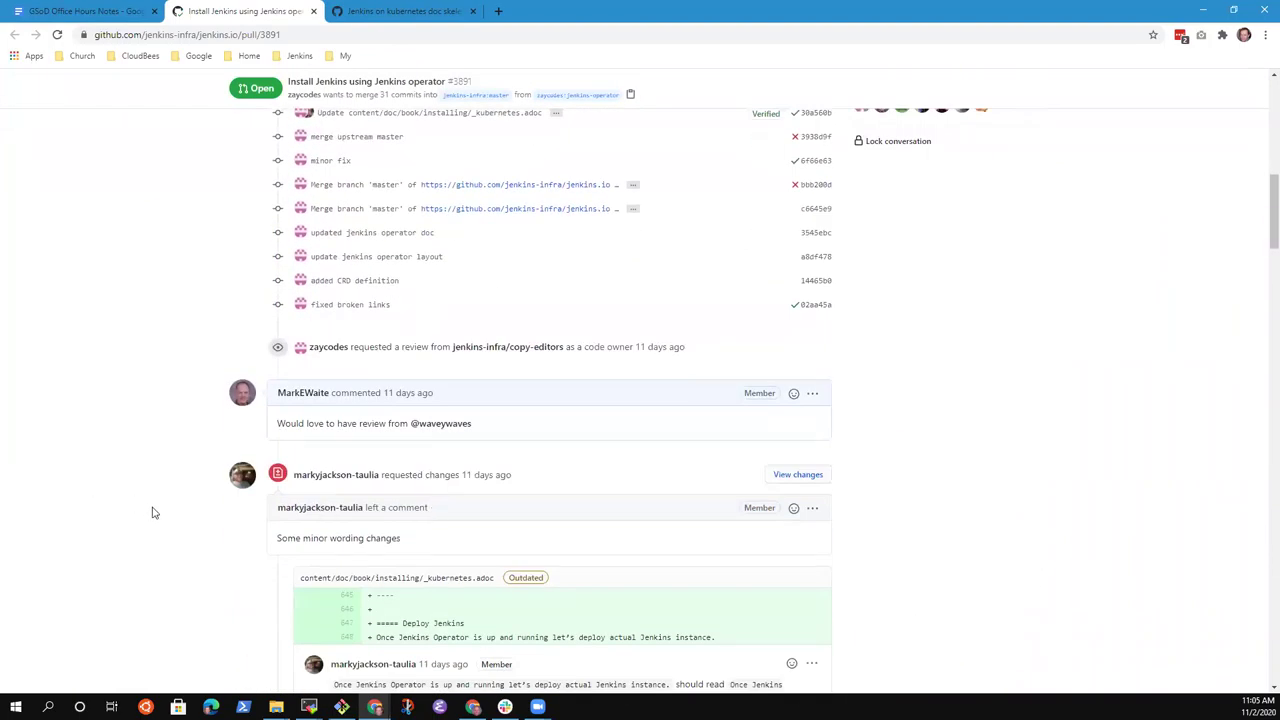
pyautogui.scroll(-1, 200, 507)
pyautogui.scroll(-1, 251, 501)
pyautogui.scroll(-5, 410, 380)
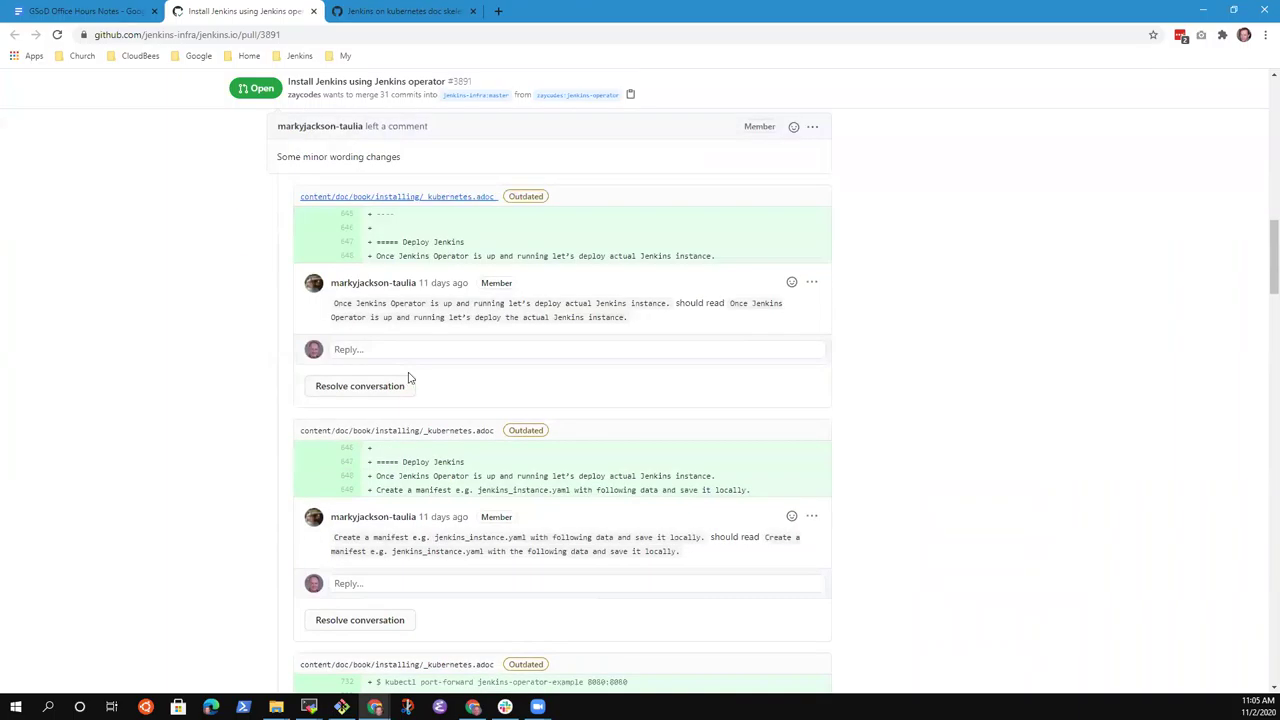
pyautogui.scroll(-5, 427, 397)
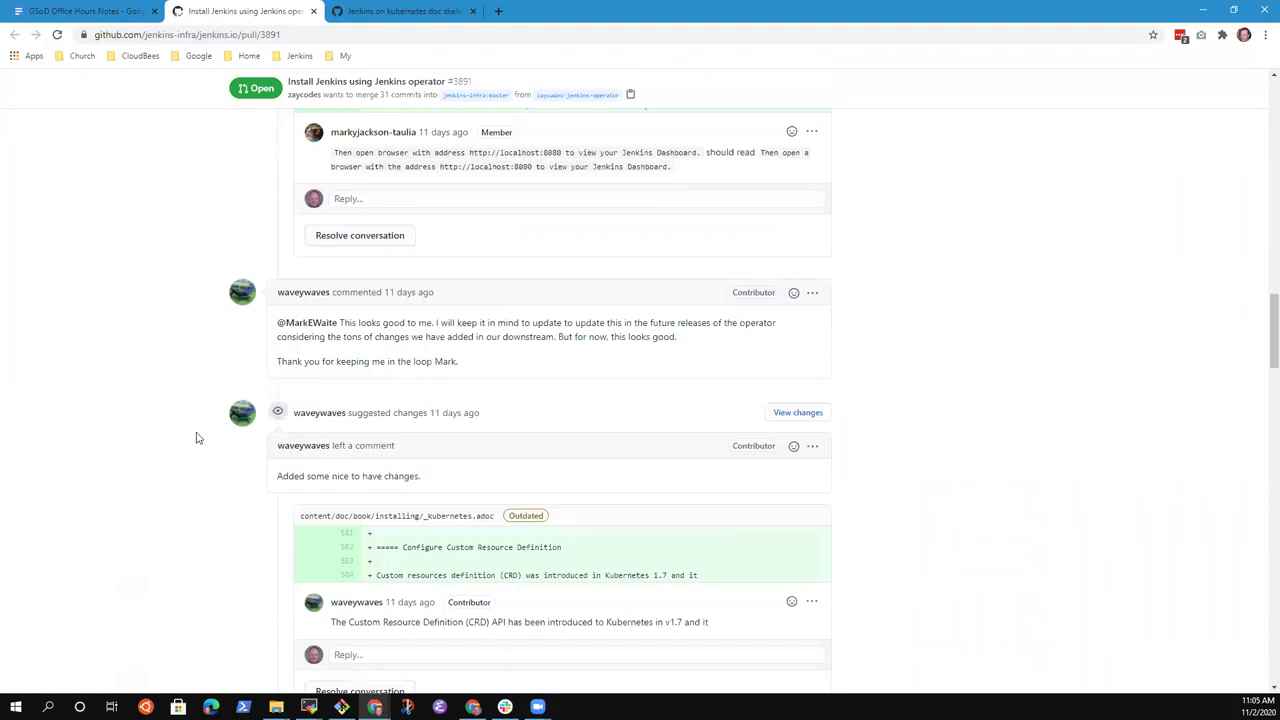
pyautogui.scroll(10, 297, 423)
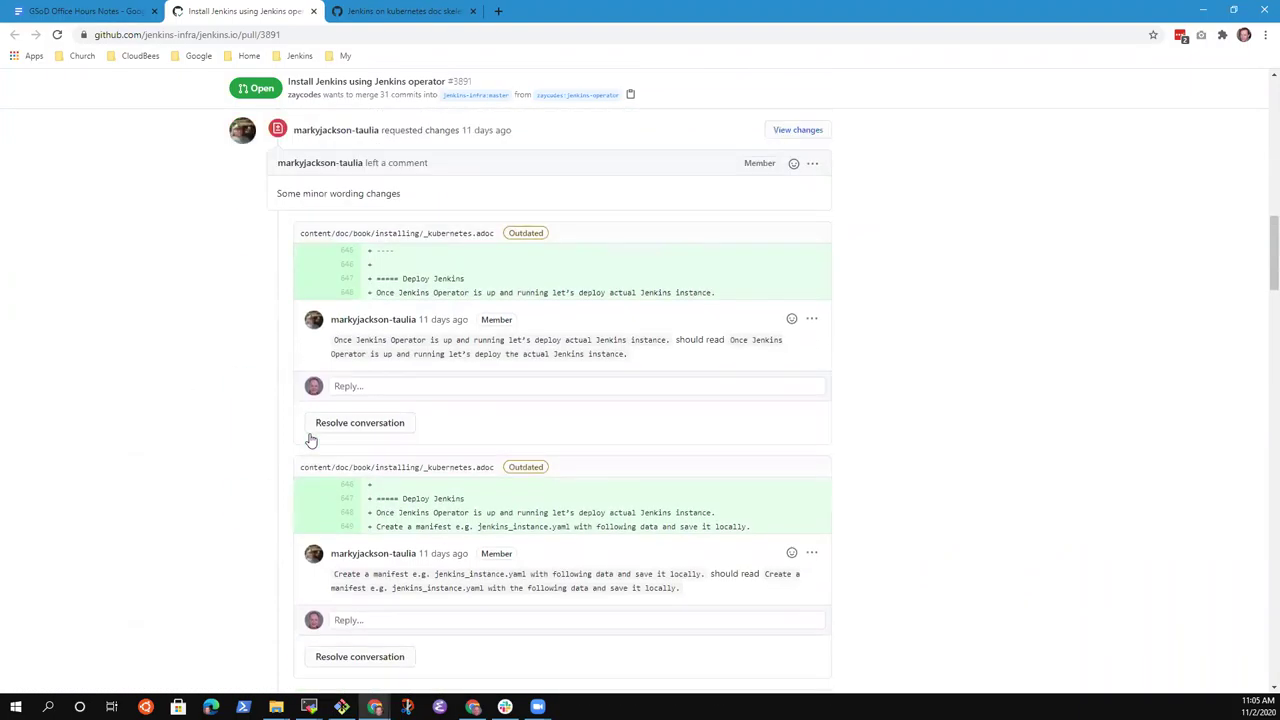
pyautogui.scroll(-2, 336, 457)
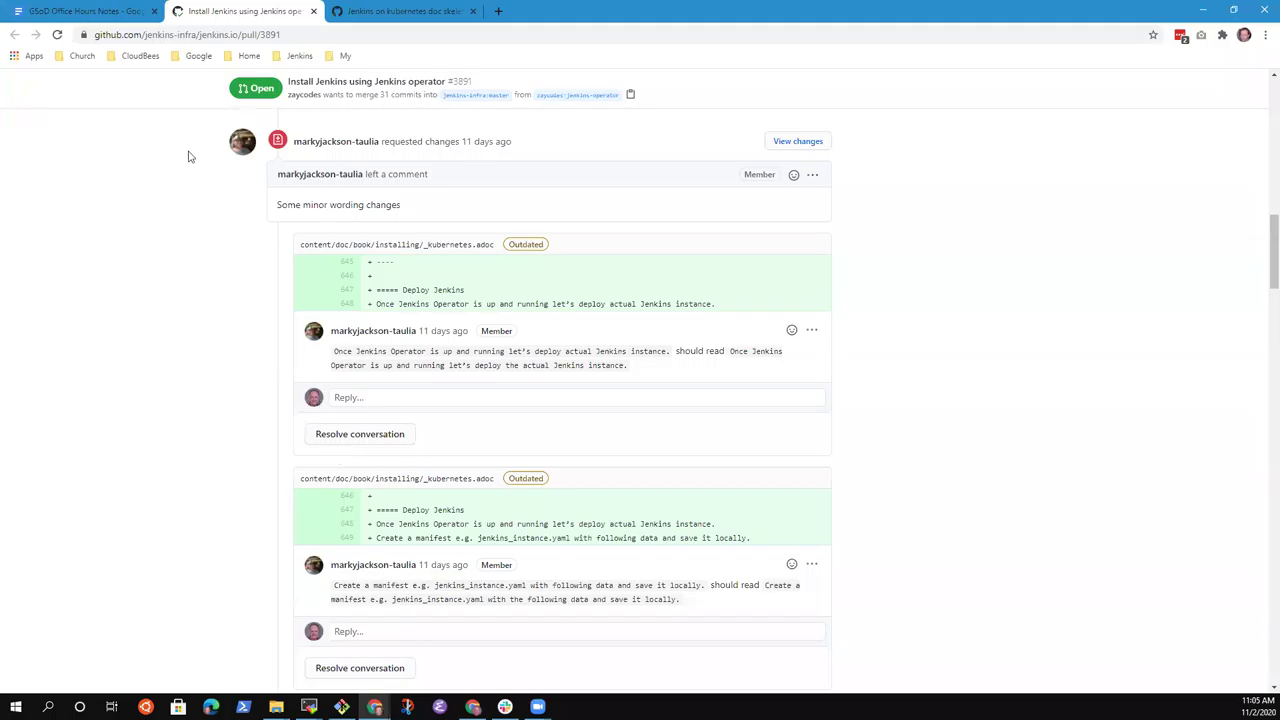
pyautogui.scroll(15, 188, 156)
# Check the PR's Labels dropdown, dismiss it, and scroll over the review again.
pyautogui.click(866, 424)
pyautogui.click(1193, 443)
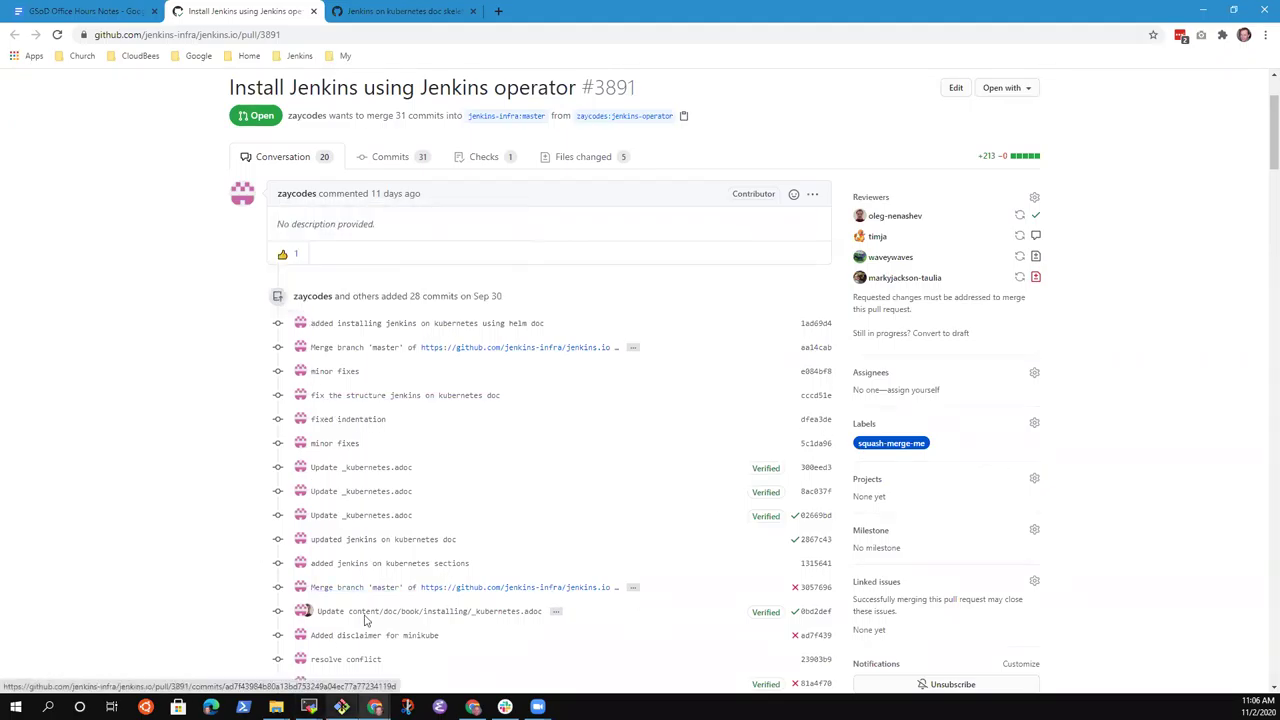
pyautogui.scroll(-2, 388, 611)
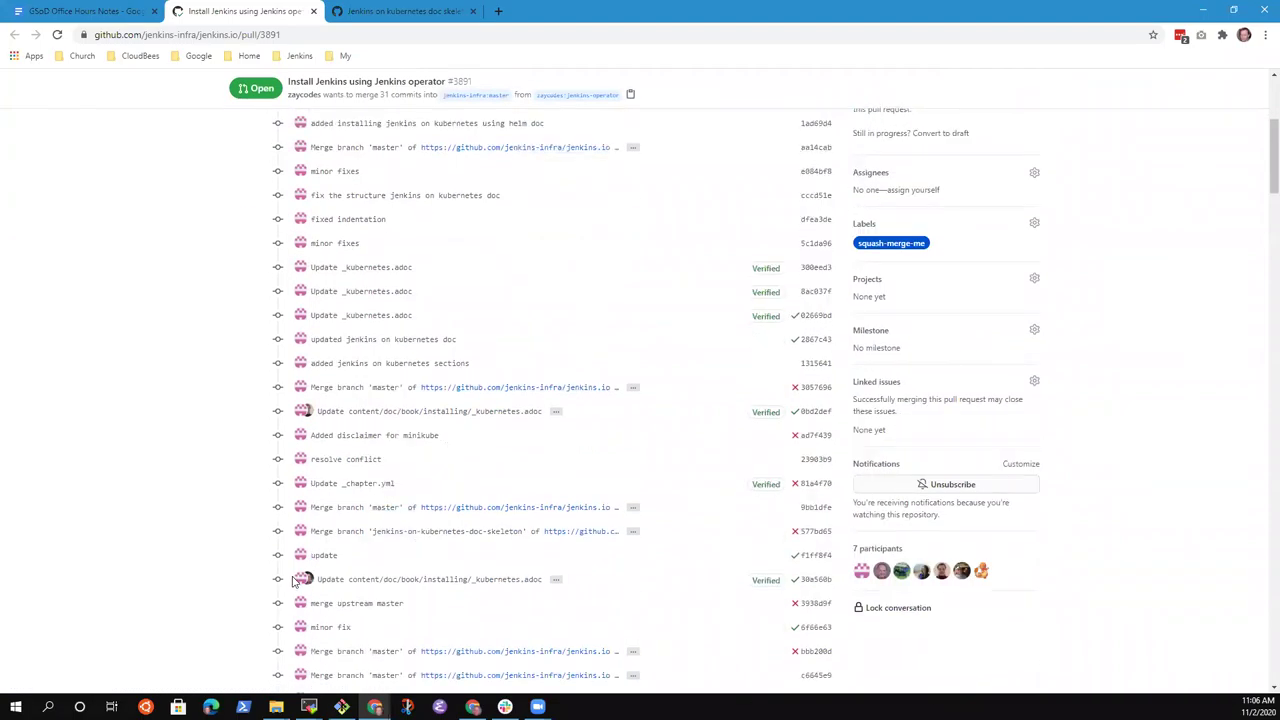
pyautogui.scroll(3, 530, 612)
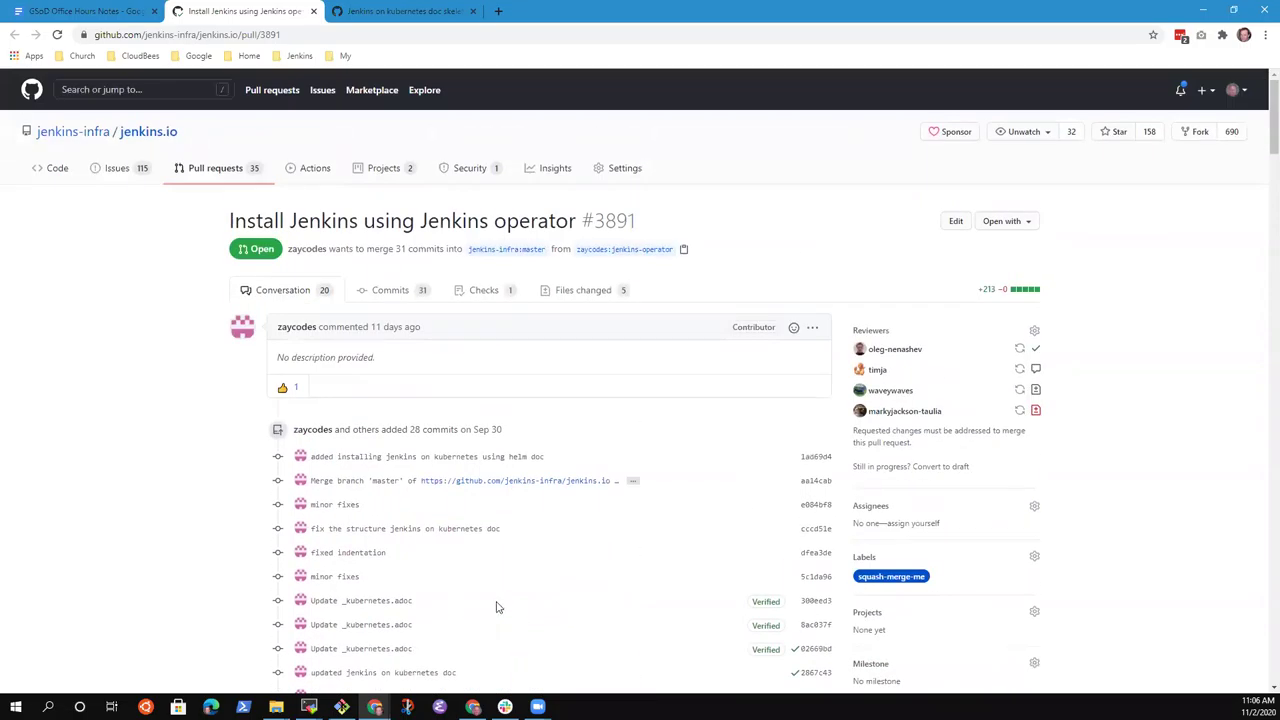
pyautogui.scroll(-4, 896, 527)
pyautogui.scroll(-3, 905, 540)
pyautogui.scroll(6, 990, 620)
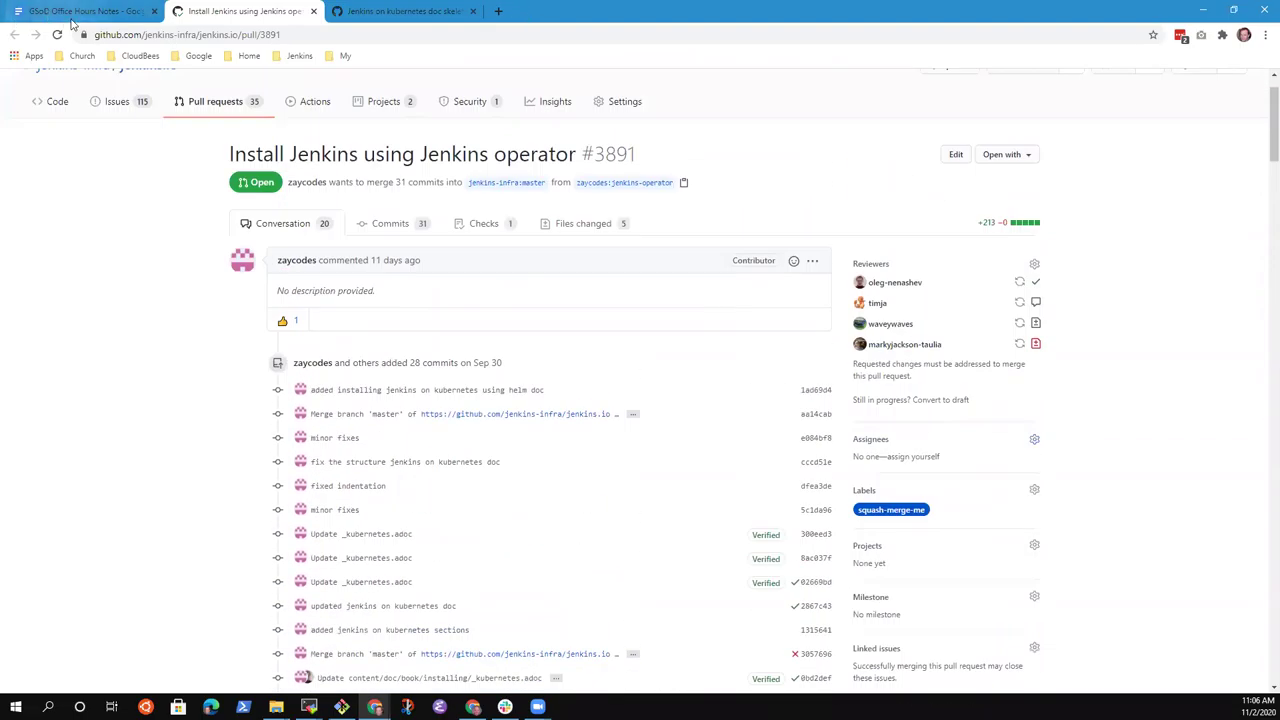
# Append '(don't forget to squash merge whoever merges it)' to the Jenkins Operator approval bullet.
pyautogui.click(70, 11)
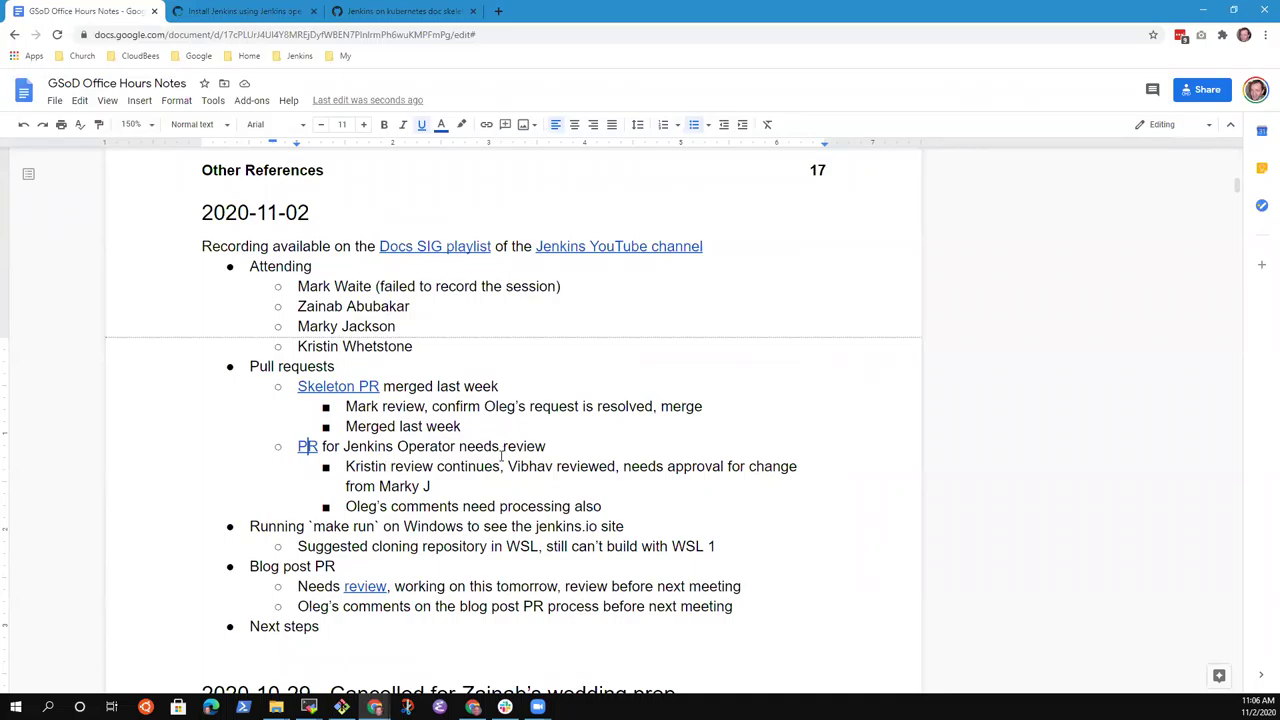
pyautogui.click(485, 485)
pyautogui.write("(don't forget")
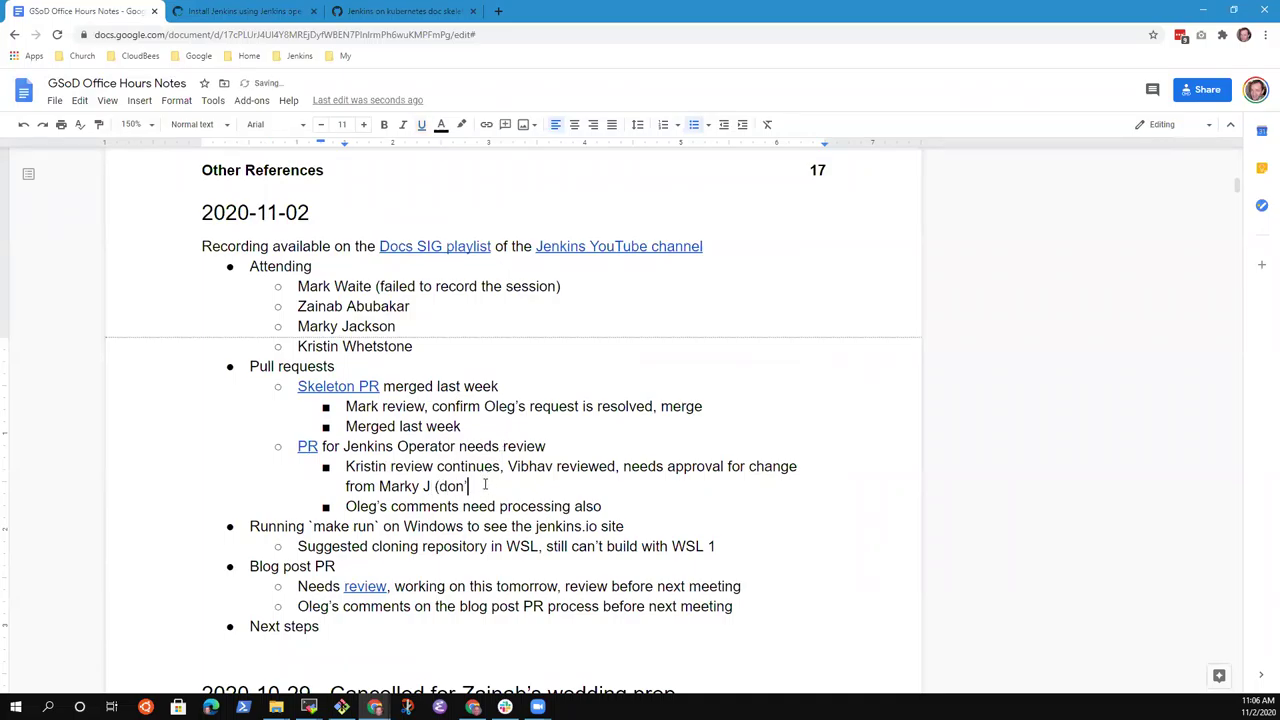
pyautogui.write(' to squash merge')
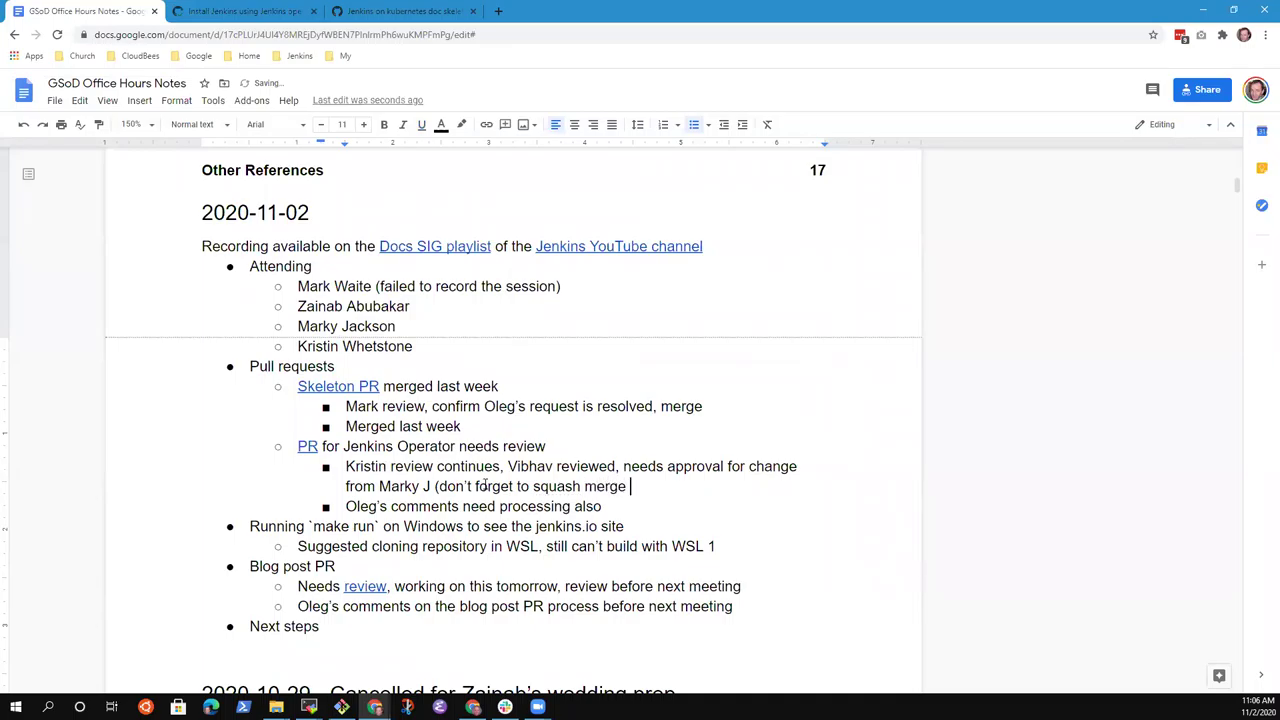
pyautogui.write(' whoeve')
pyautogui.press('BackSpace')
pyautogui.write('er merges')
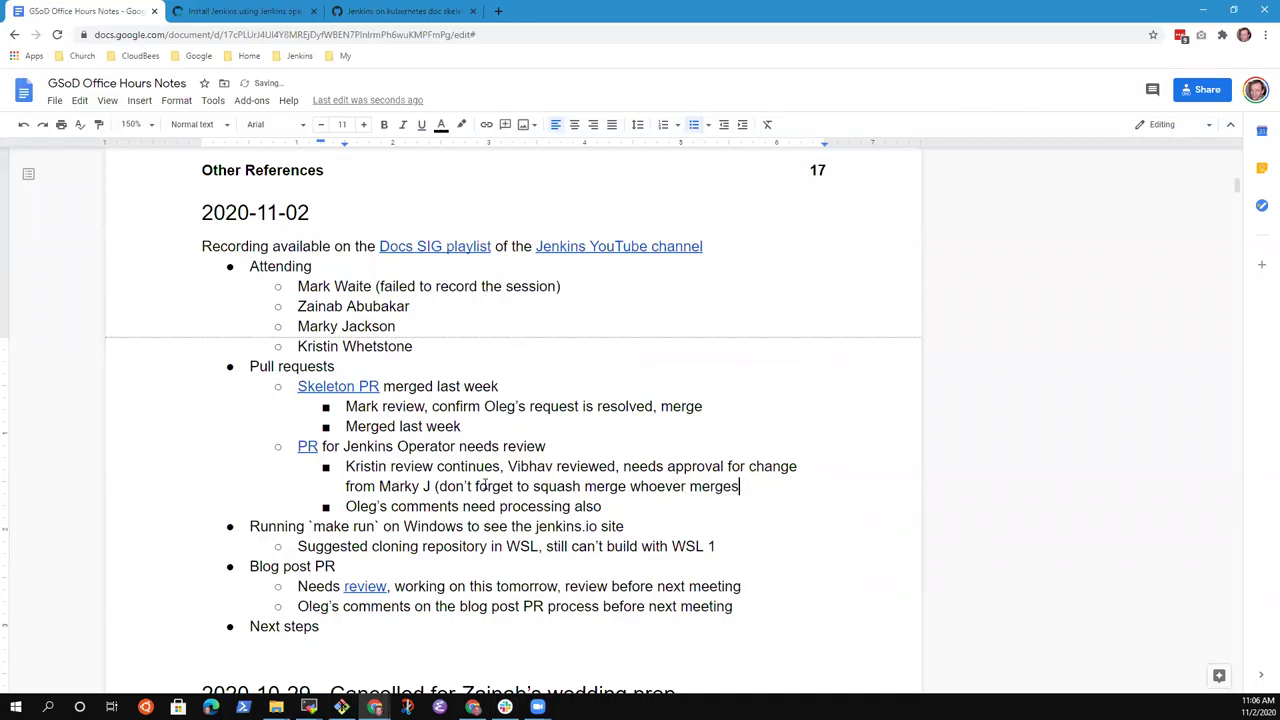
pyautogui.write(' it)')
pyautogui.click(277, 14)
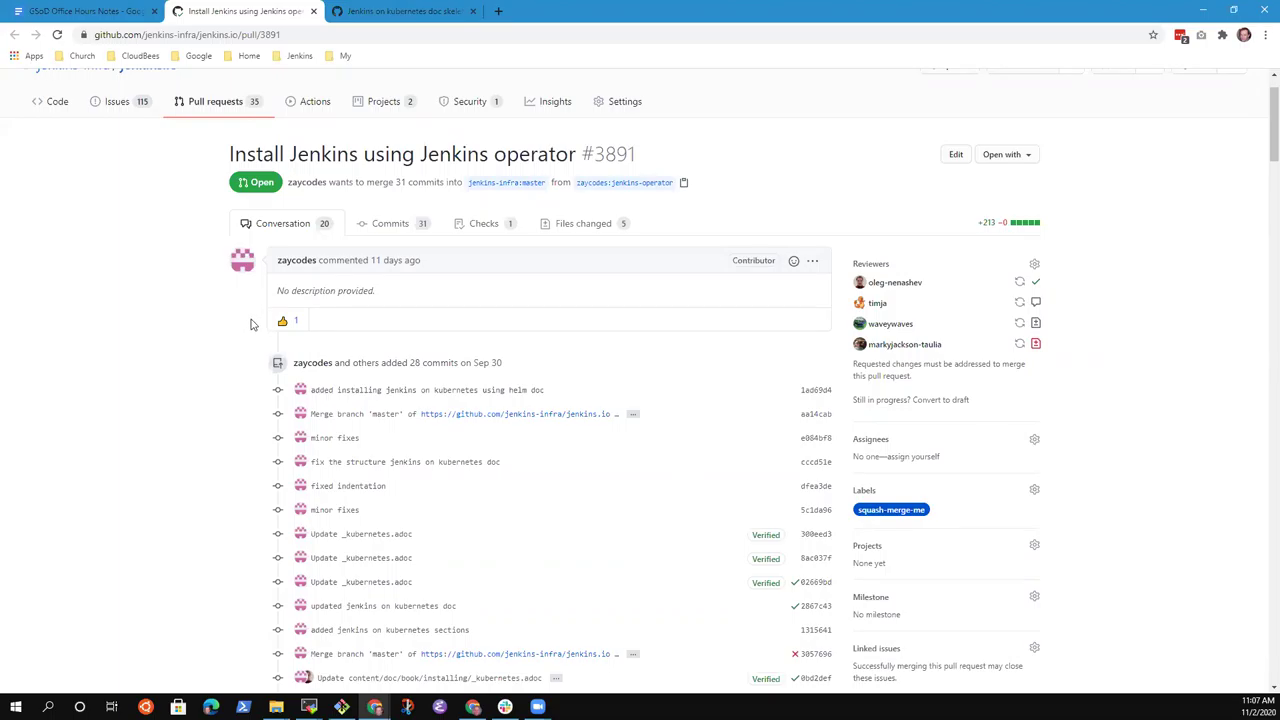
pyautogui.click(95, 12)
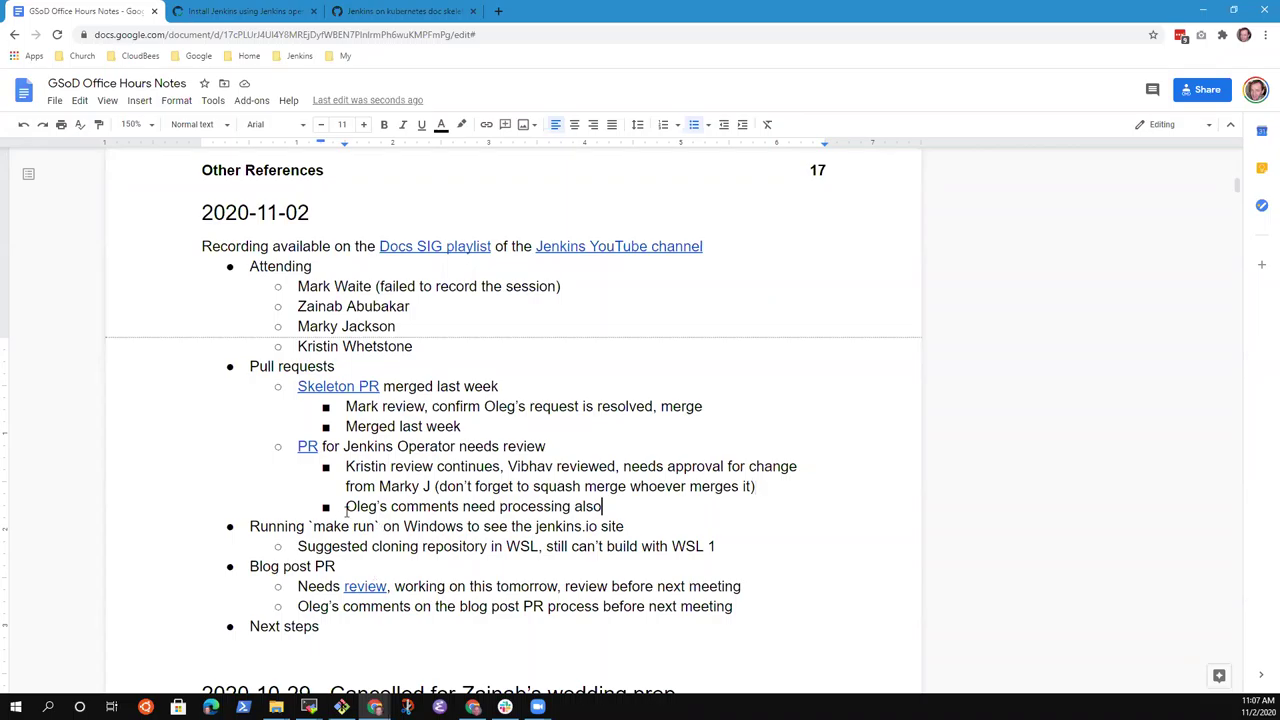
# Change 'processing also' to 'review and adjustment' in the comments sub-note.
pyautogui.hotkey('ctrl', 'BackSpace')
pyautogui.hotkey('ctrl', 'BackSpace')
pyautogui.write('review')
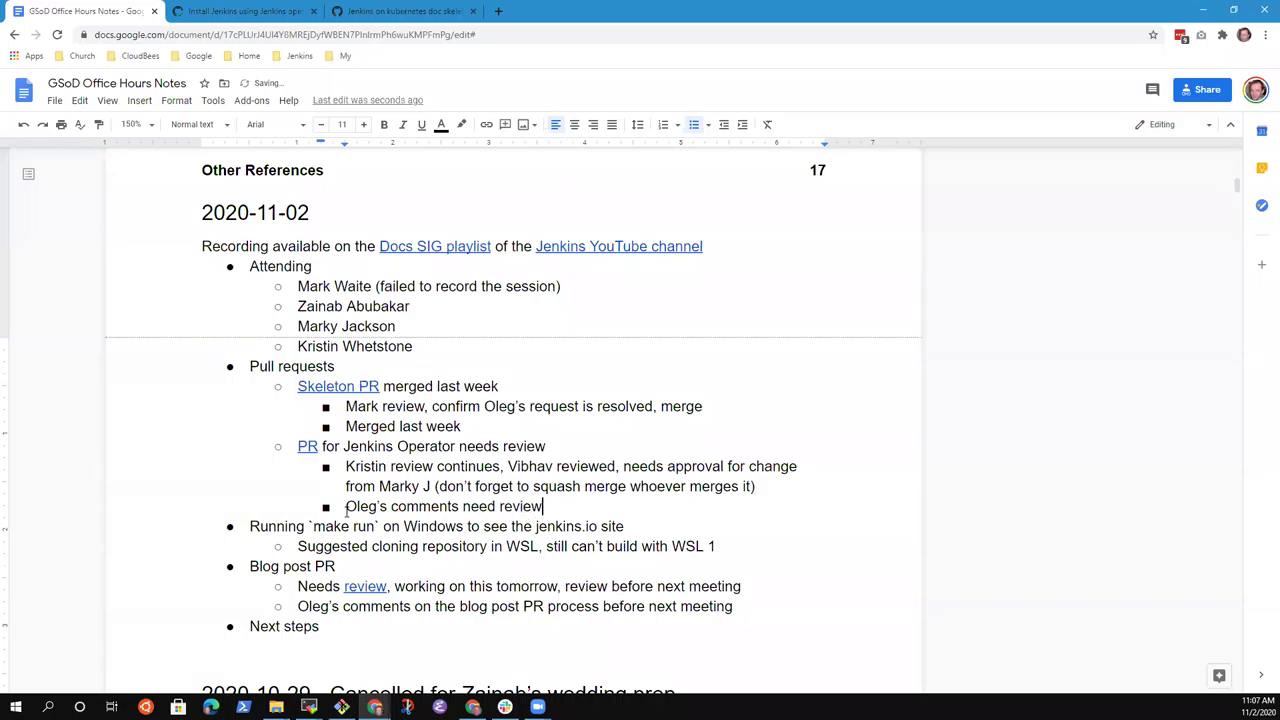
pyautogui.write(' and adjustment')
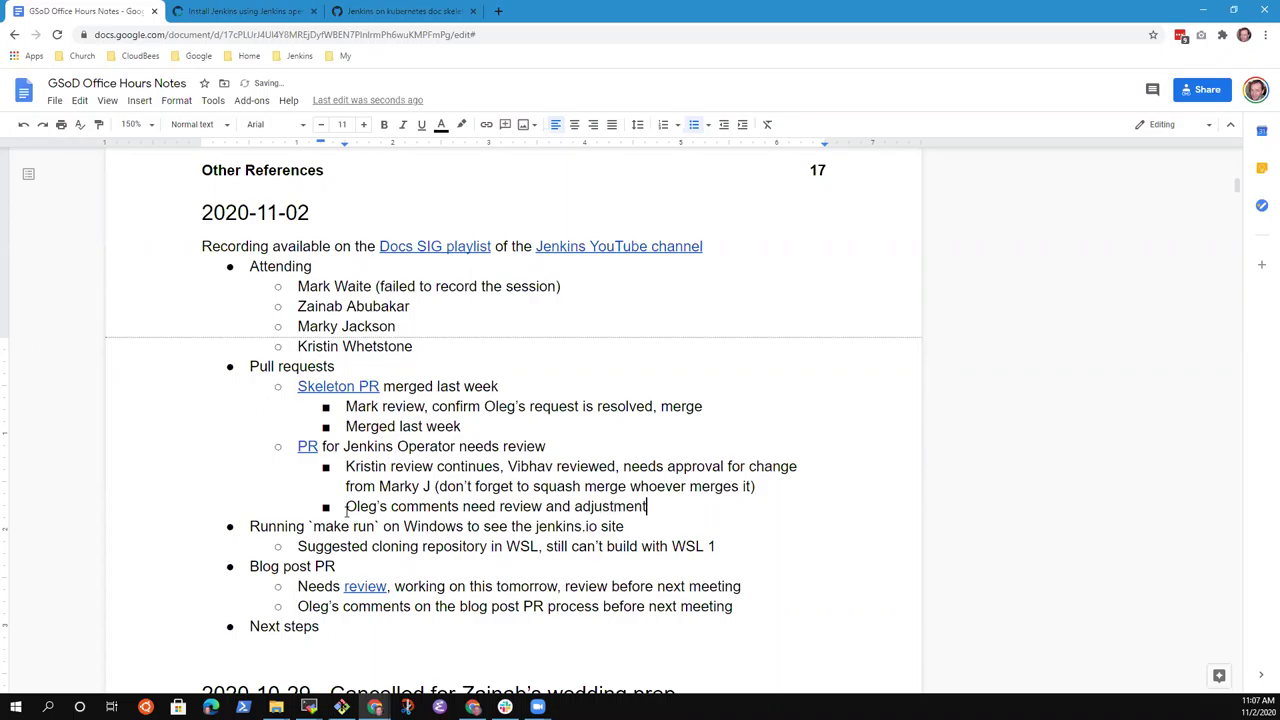
pyautogui.press('Up')
pyautogui.press('Up')
pyautogui.press('Up')
pyautogui.hotkey('shift', 'End')
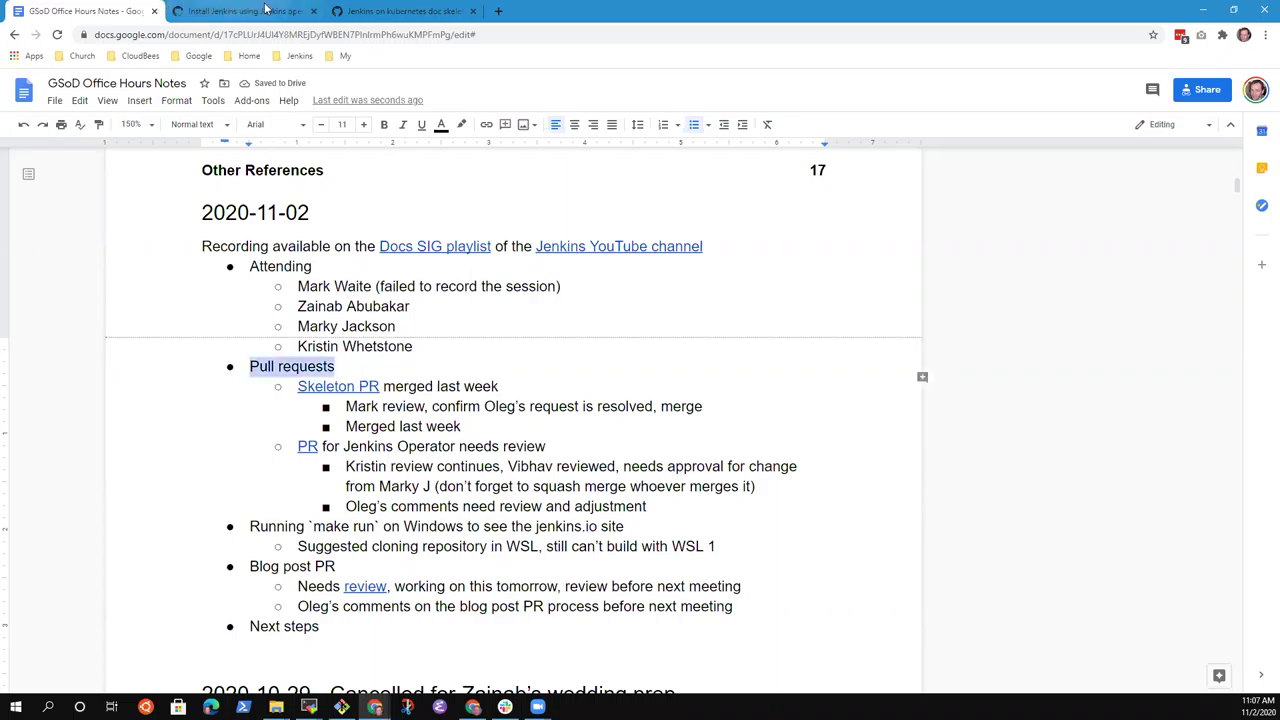
# Filter jenkins.io pull requests to the author's PRs and bring up link options on the sample yaml files PR.
pyautogui.click(258, 11)
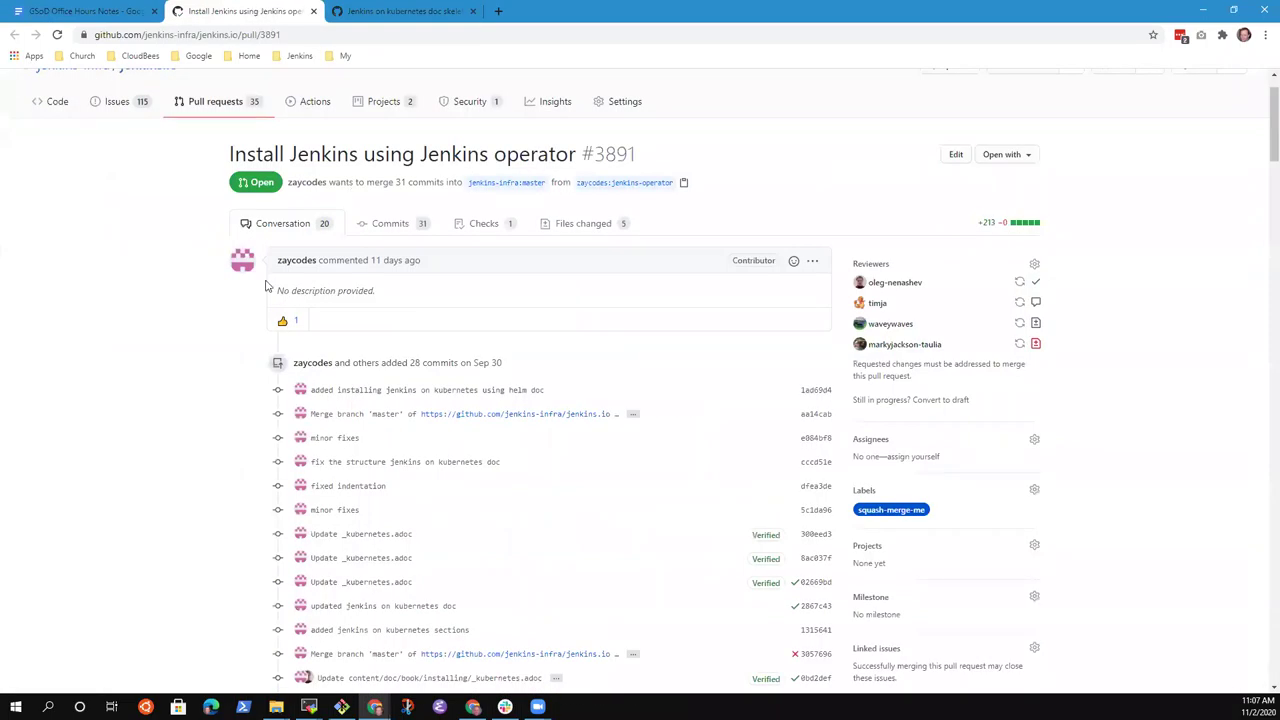
pyautogui.click(230, 106)
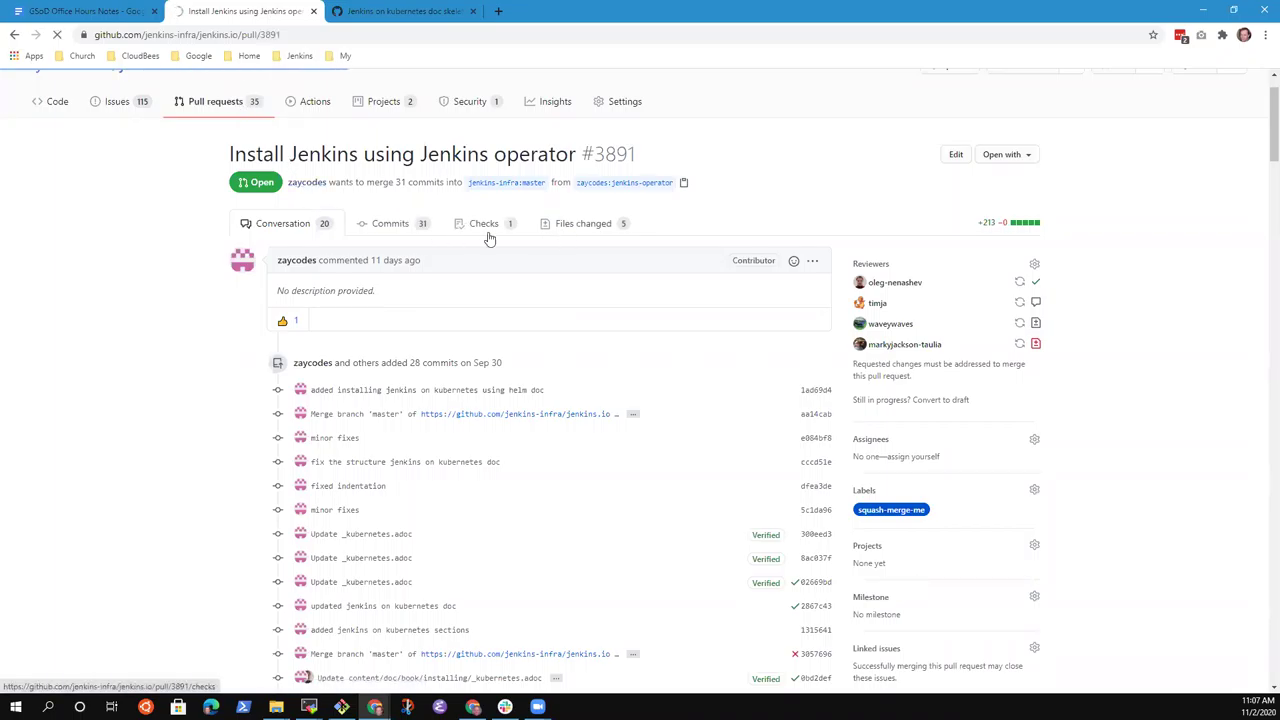
pyautogui.click(643, 257)
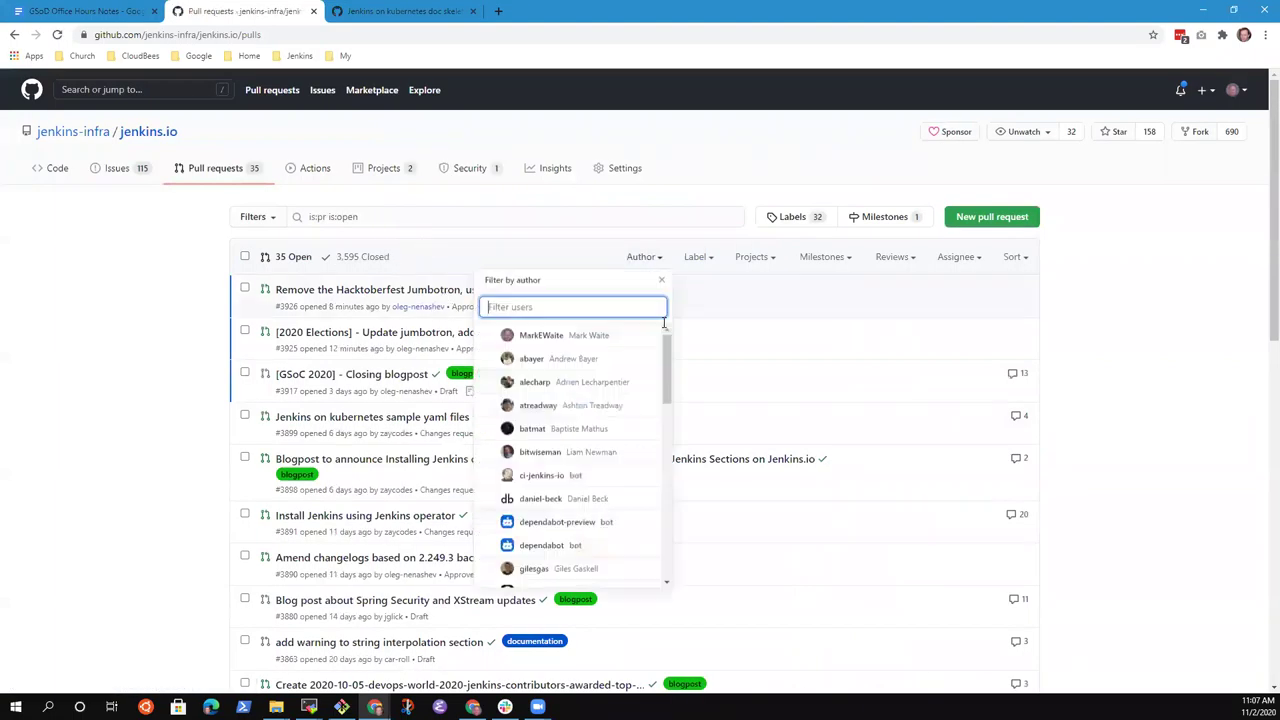
pyautogui.write('zay')
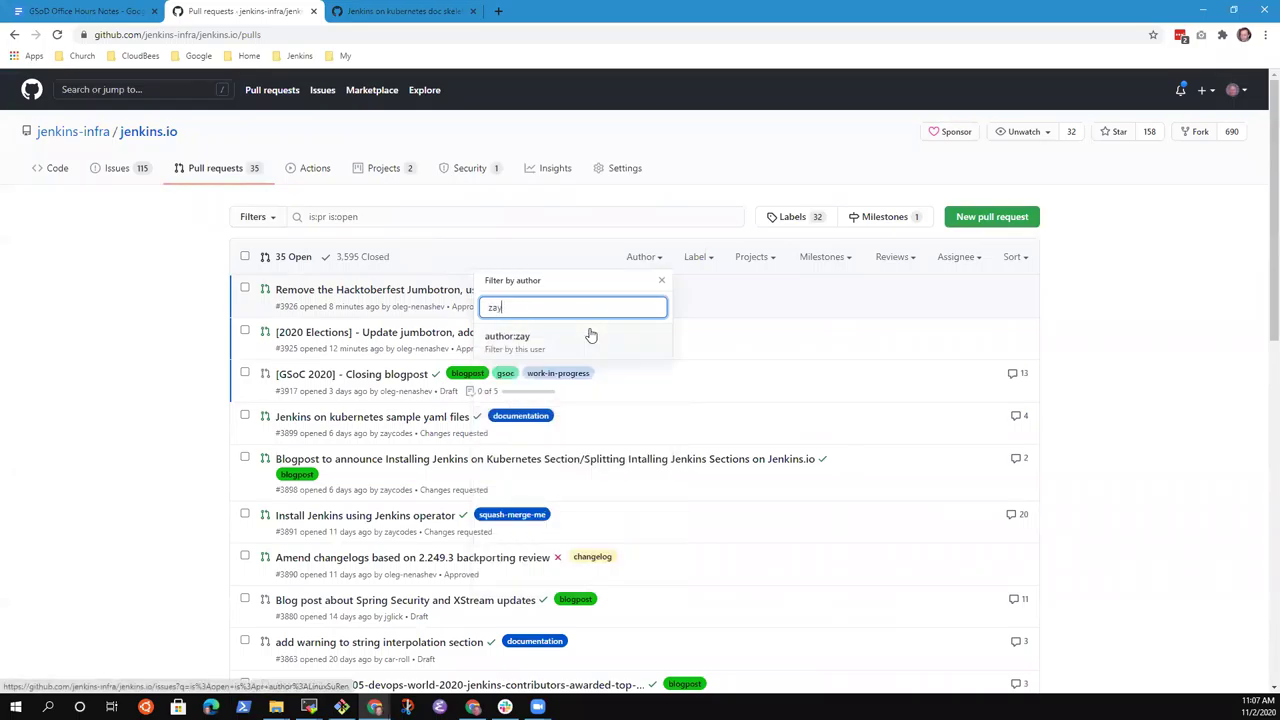
pyautogui.write('codes')
pyautogui.click(540, 346)
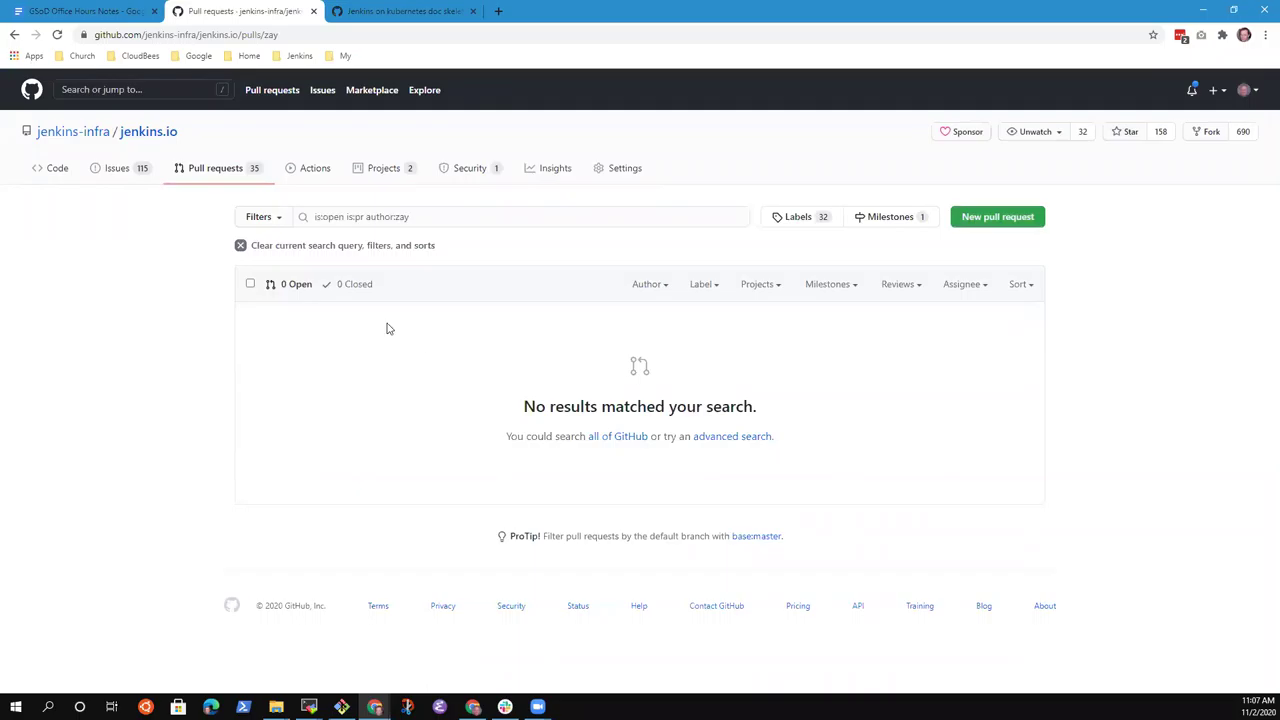
pyautogui.click(436, 216)
pyautogui.write('codes')
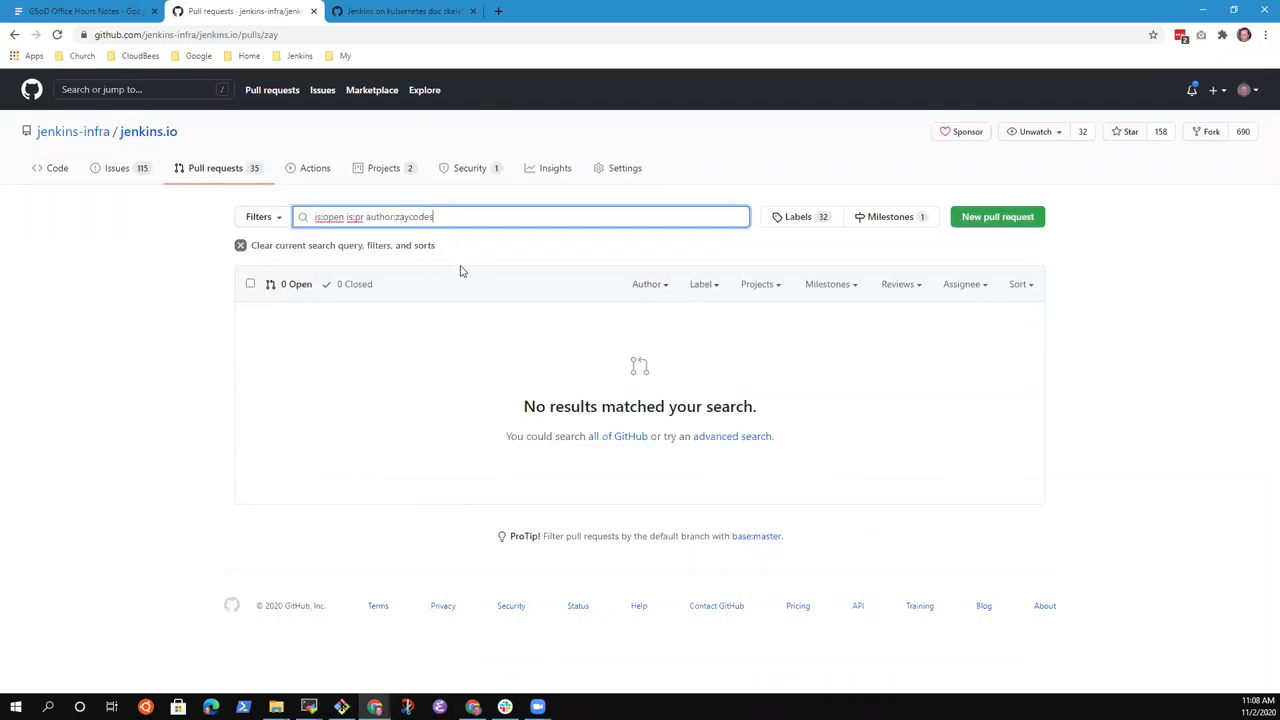
pyautogui.press('Return')
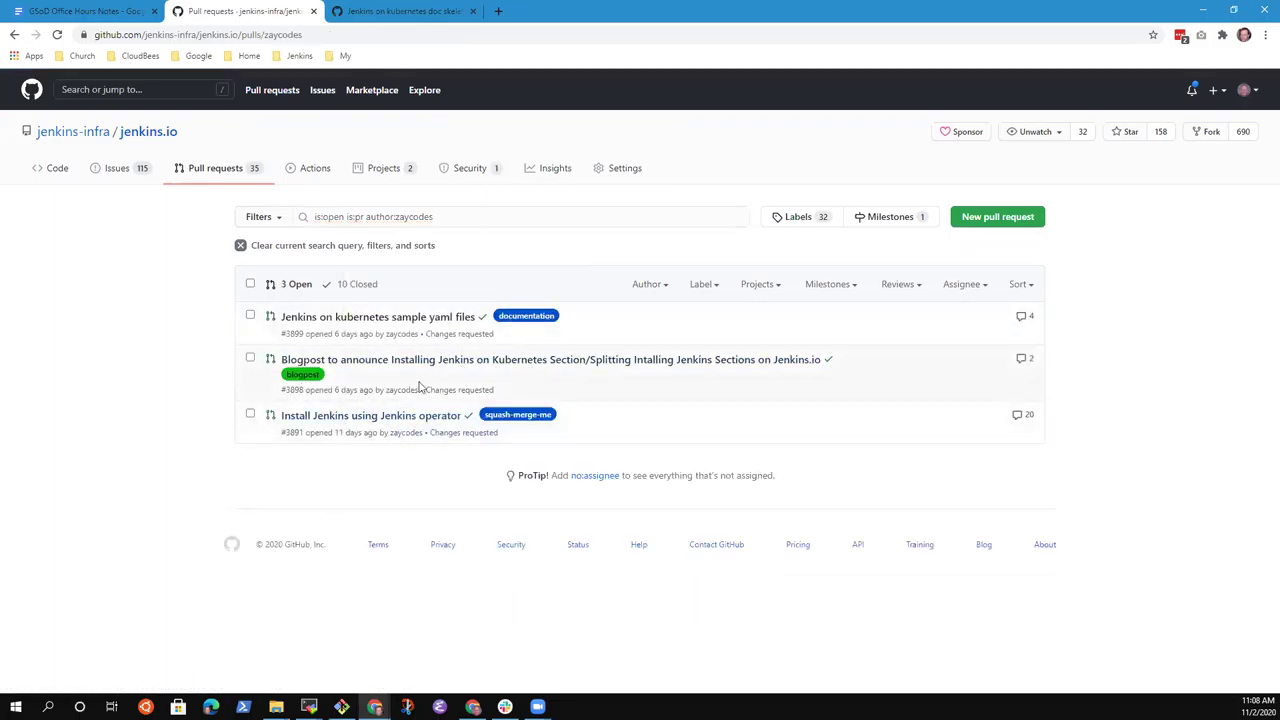
pyautogui.moveTo(366, 368)
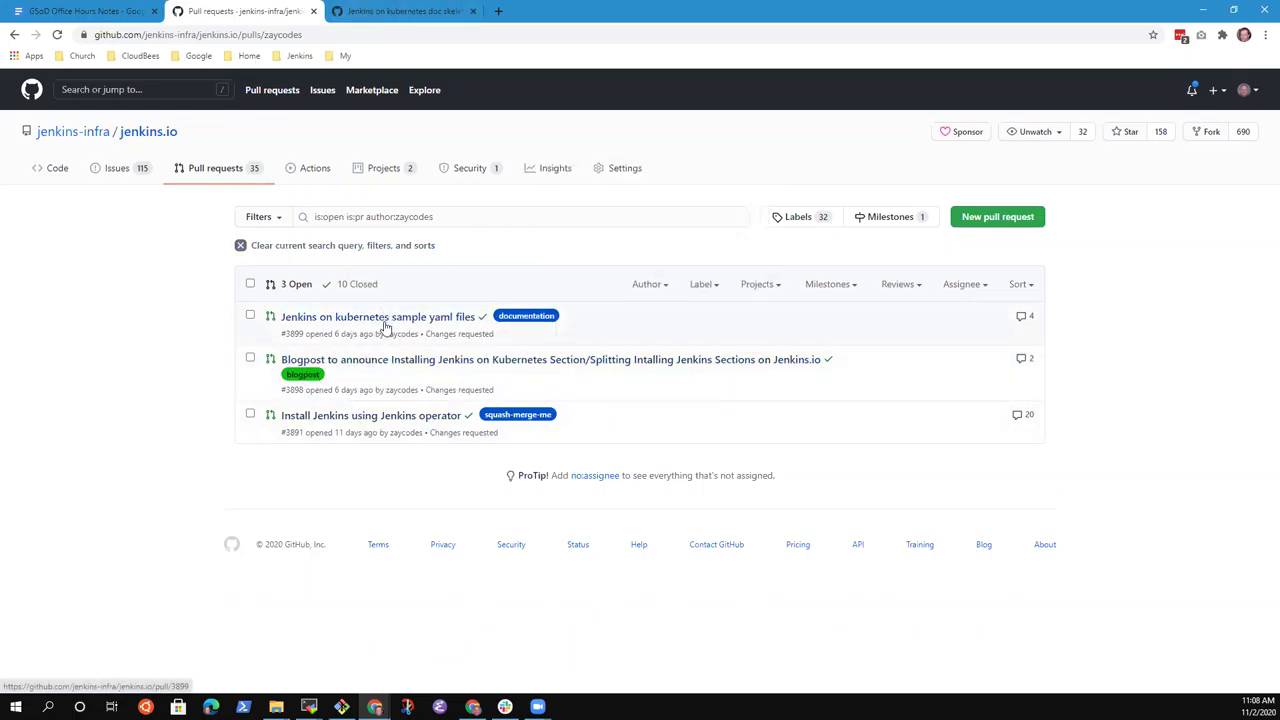
pyautogui.rightClick(388, 326)
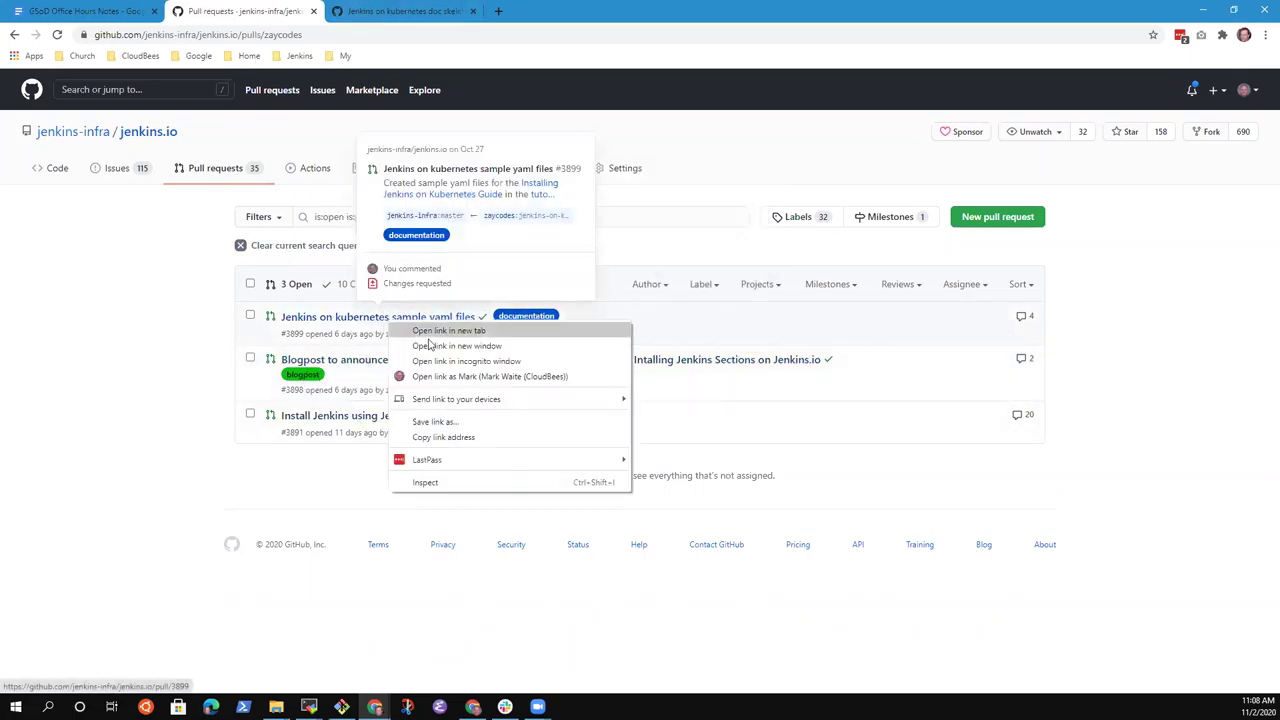
# Copy the sample yaml files PR link and add bullet 'Sample yaml files in the jenkins.io repository'.
pyautogui.click(463, 437)
pyautogui.click(85, 11)
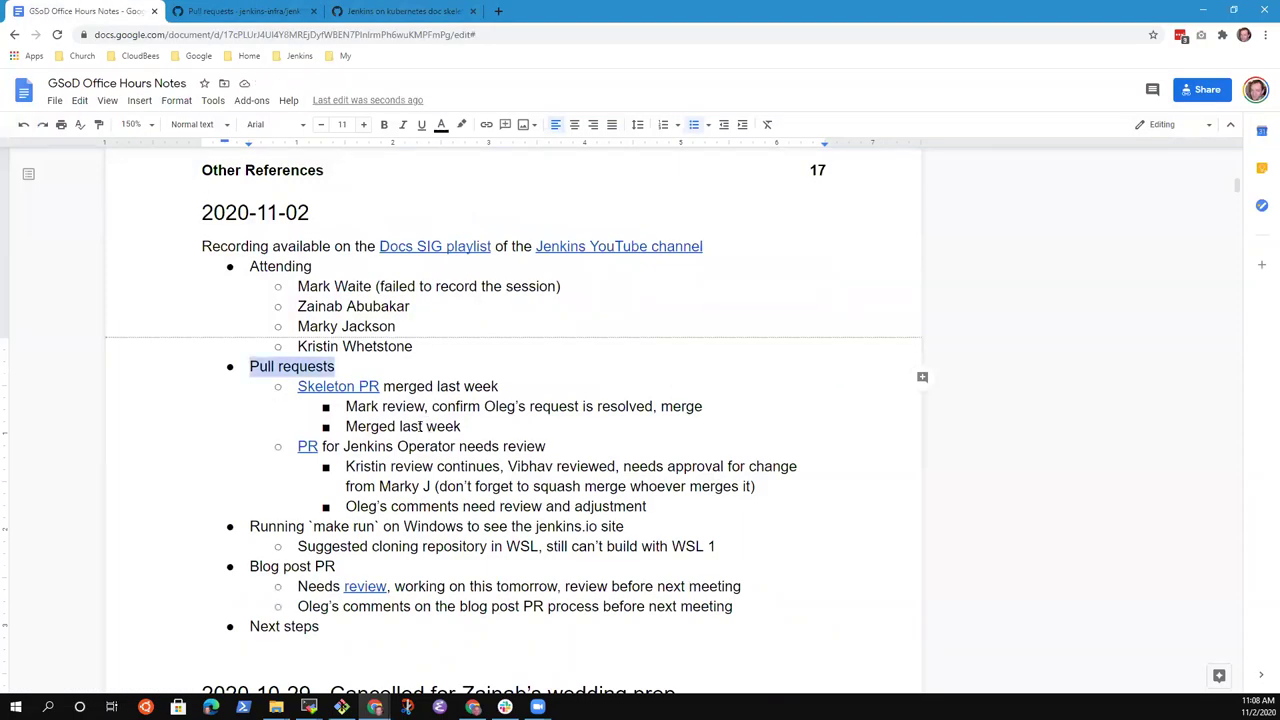
pyautogui.press('Down')
pyautogui.press('Down')
pyautogui.press('End')
pyautogui.press('Return')
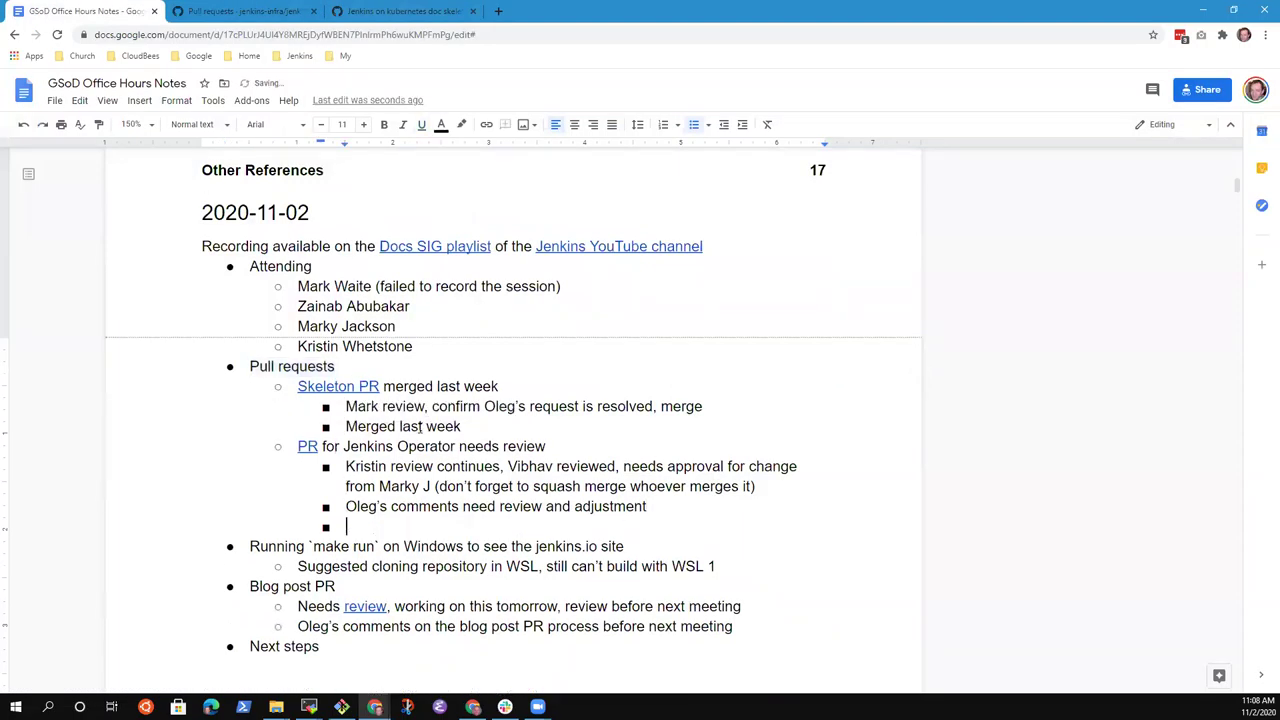
pyautogui.hotkey('shift', 'Tab')
pyautogui.write('Sample yal')
pyautogui.press('BackSpace')
pyautogui.press('BackSpace')
pyautogui.press('BackSpace')
pyautogui.write('yaml files in the ')
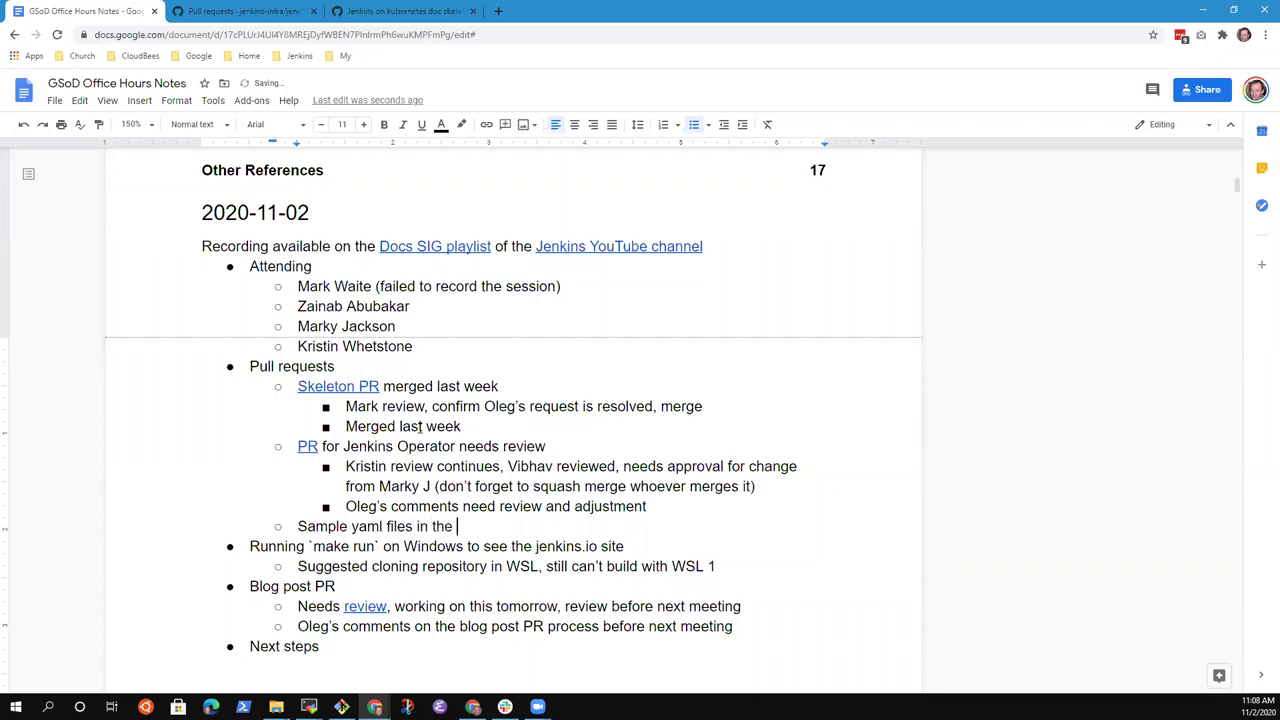
pyautogui.write('jenkins.io repository')
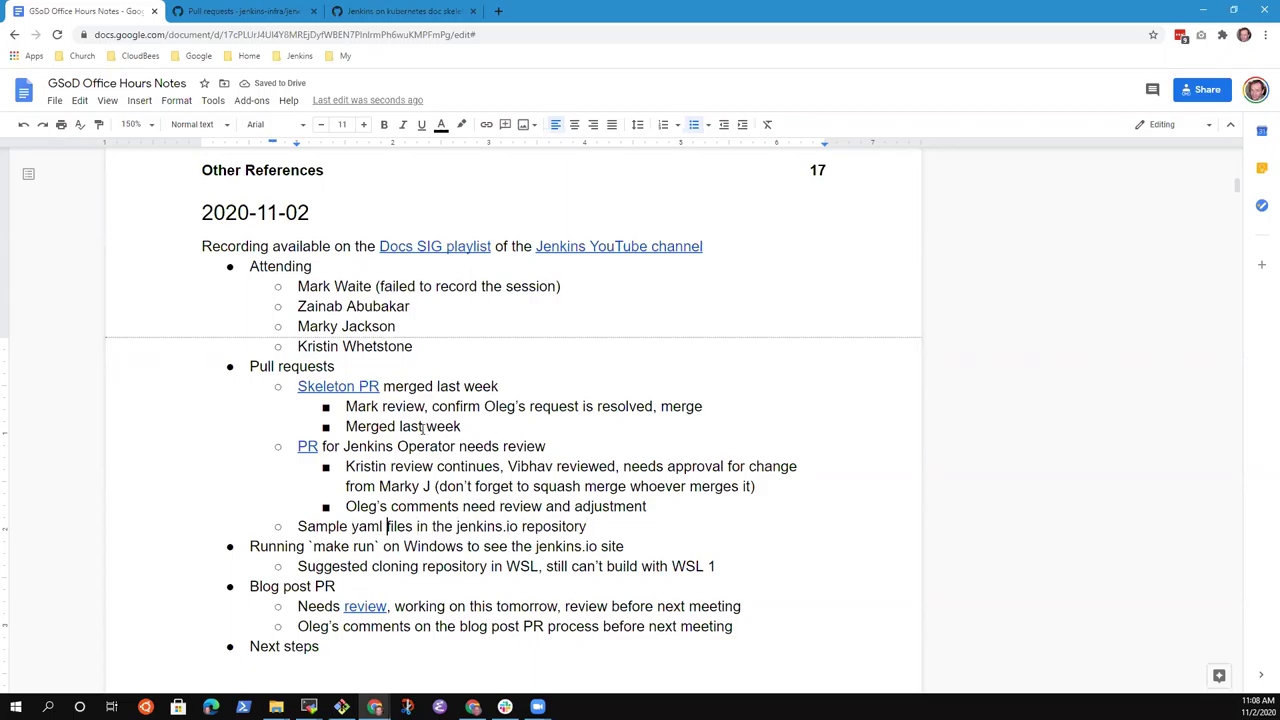
# Prefix the bullet with 'PR for' and link the word 'PR' to the copied URL.
pyautogui.write('PR for')
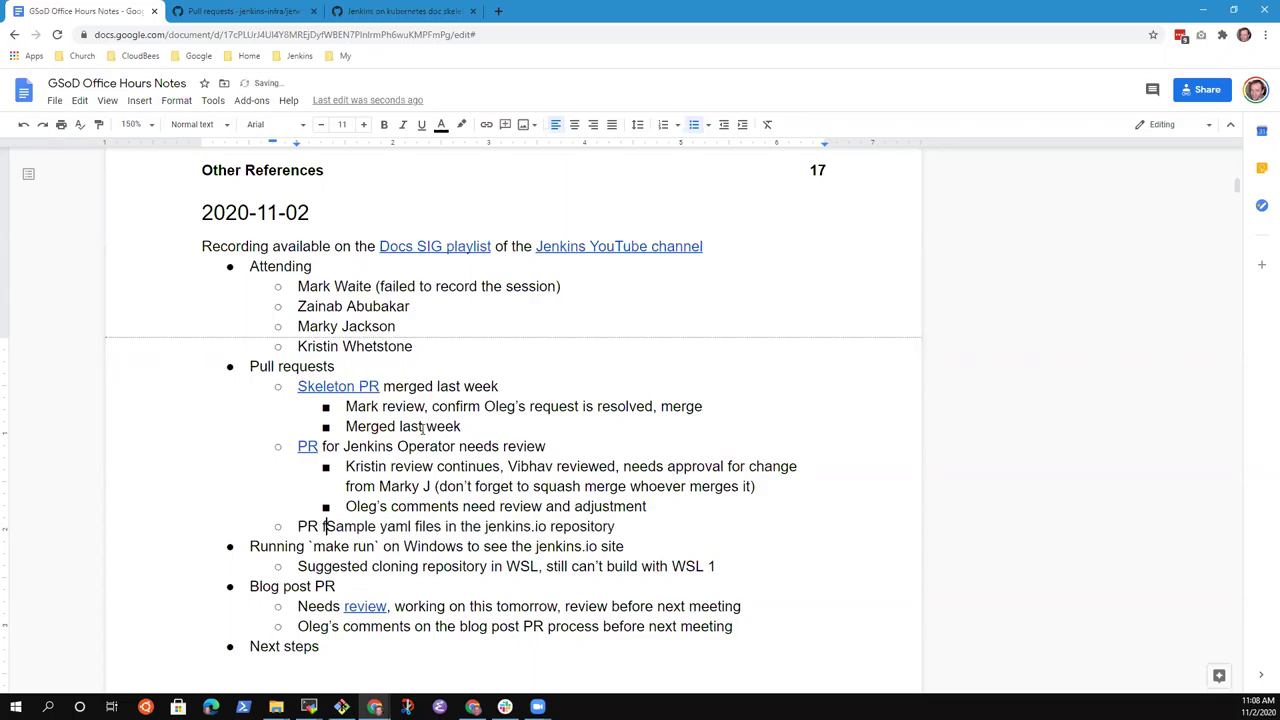
pyautogui.press('Home')
pyautogui.hotkey('ctrl', 'shift', 'Right')
pyautogui.press('Left')
pyautogui.hotkey('ctrl', 'shift', 'Right')
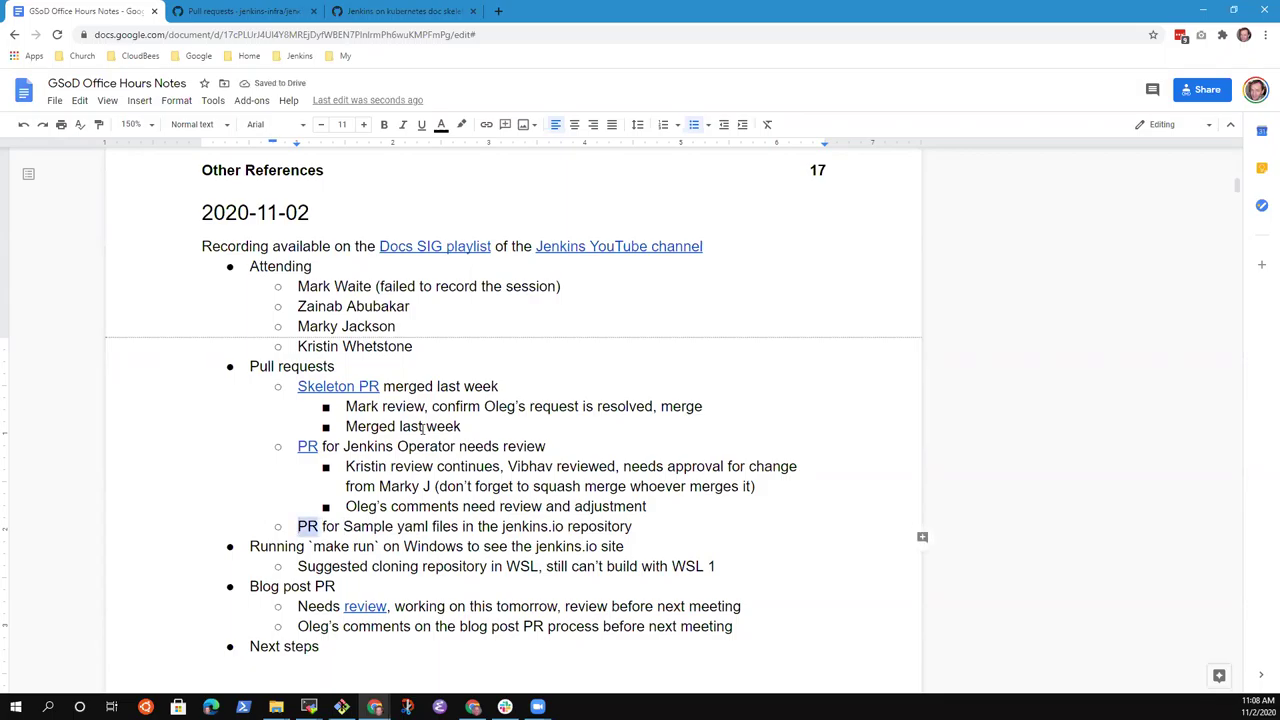
pyautogui.hotkey('ctrl', 'k')
pyautogui.hotkey('ctrl', 'v')
pyautogui.press('Return')
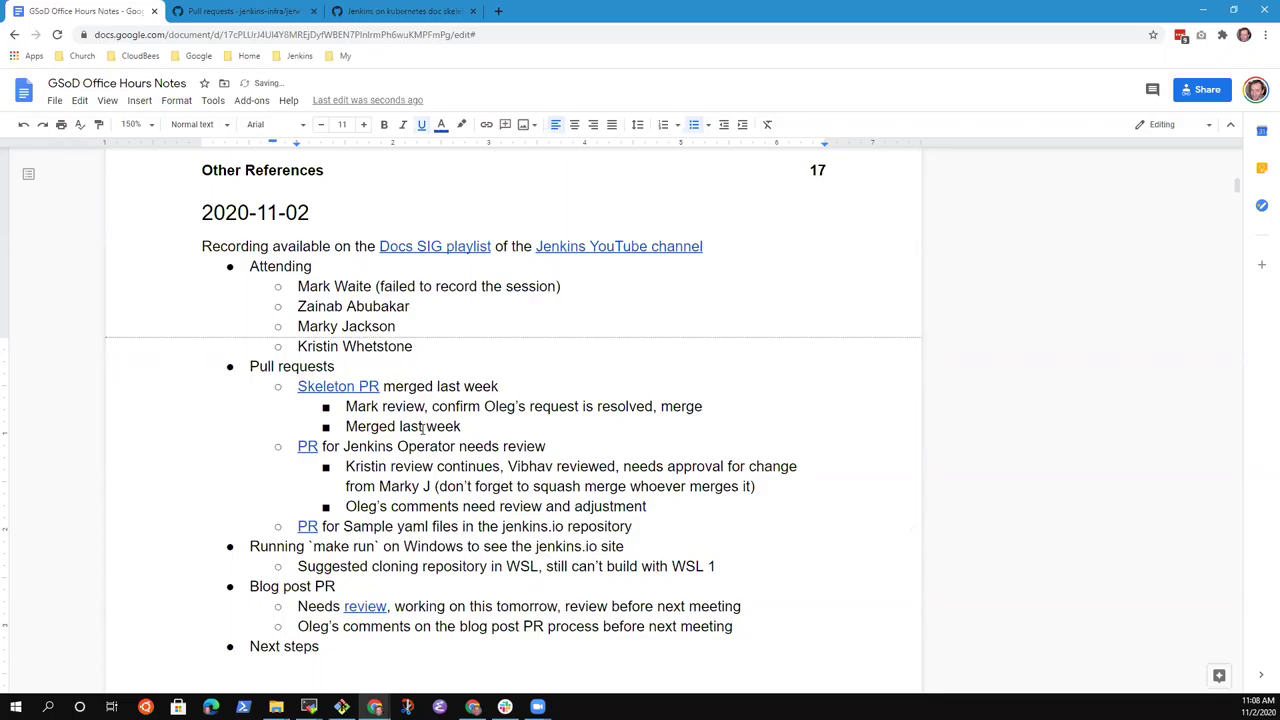
# Add an empty bullet below and lowercase 'Sample' in the PR line.
pyautogui.press('End')
pyautogui.press('Return')
pyautogui.press('Up')
pyautogui.hotkey('ctrl', 'Right')
pyautogui.hotkey('ctrl', 'Right')
pyautogui.press('Delete')
pyautogui.write('s')
# Add an indented note that the upstream repository is better for samples.
pyautogui.press('Down')
pyautogui.press('Tab')
pyautogui.write('Tim J ')
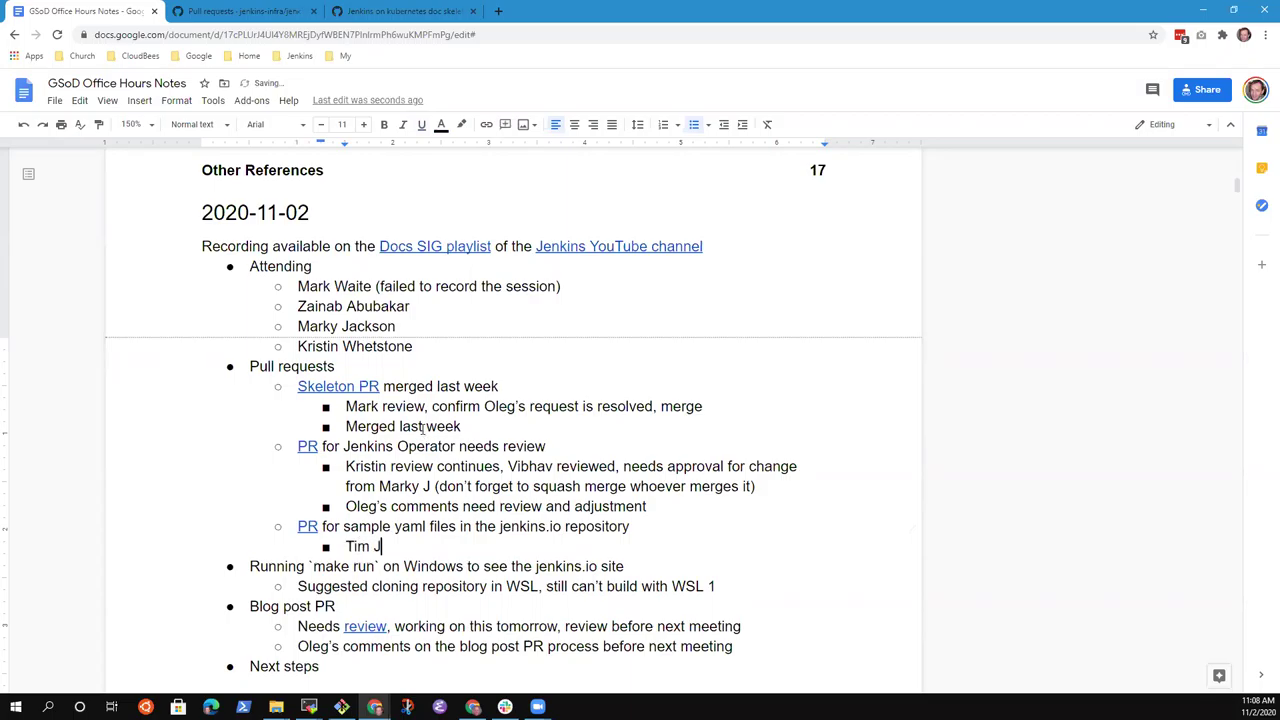
pyautogui.write('suggested that the ')
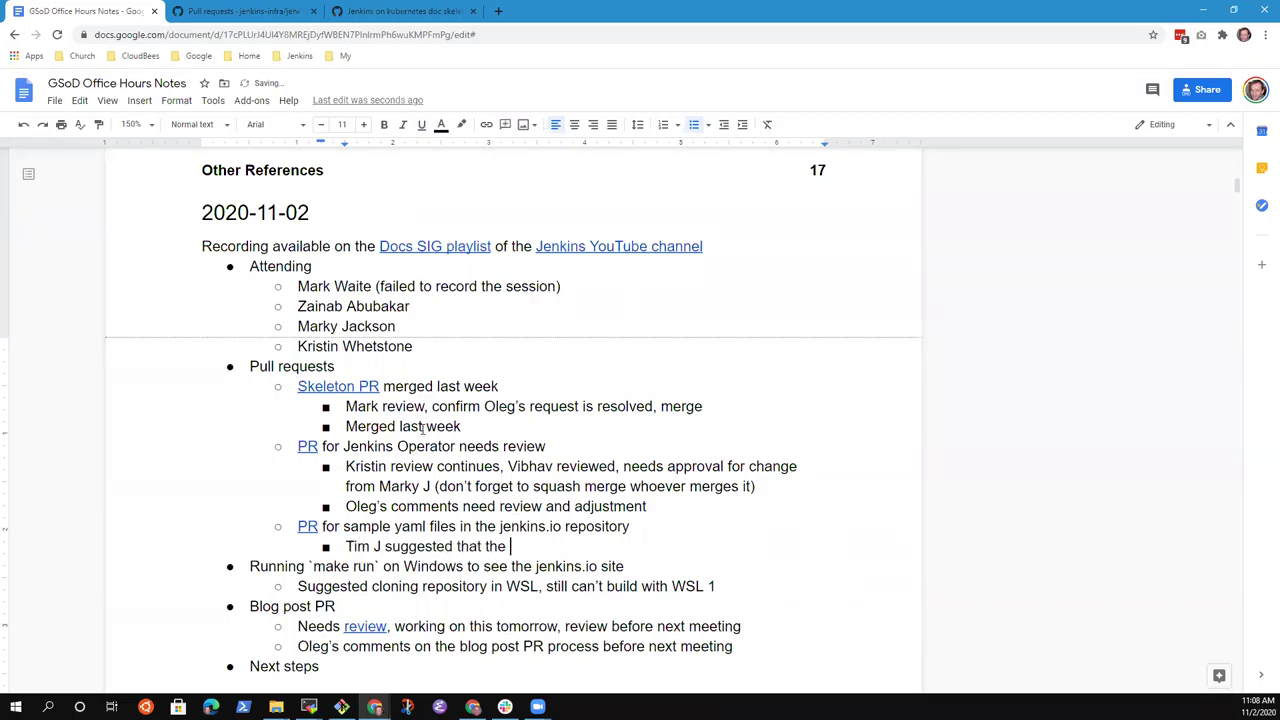
pyautogui.write('upstream repository is better choice for samples?')
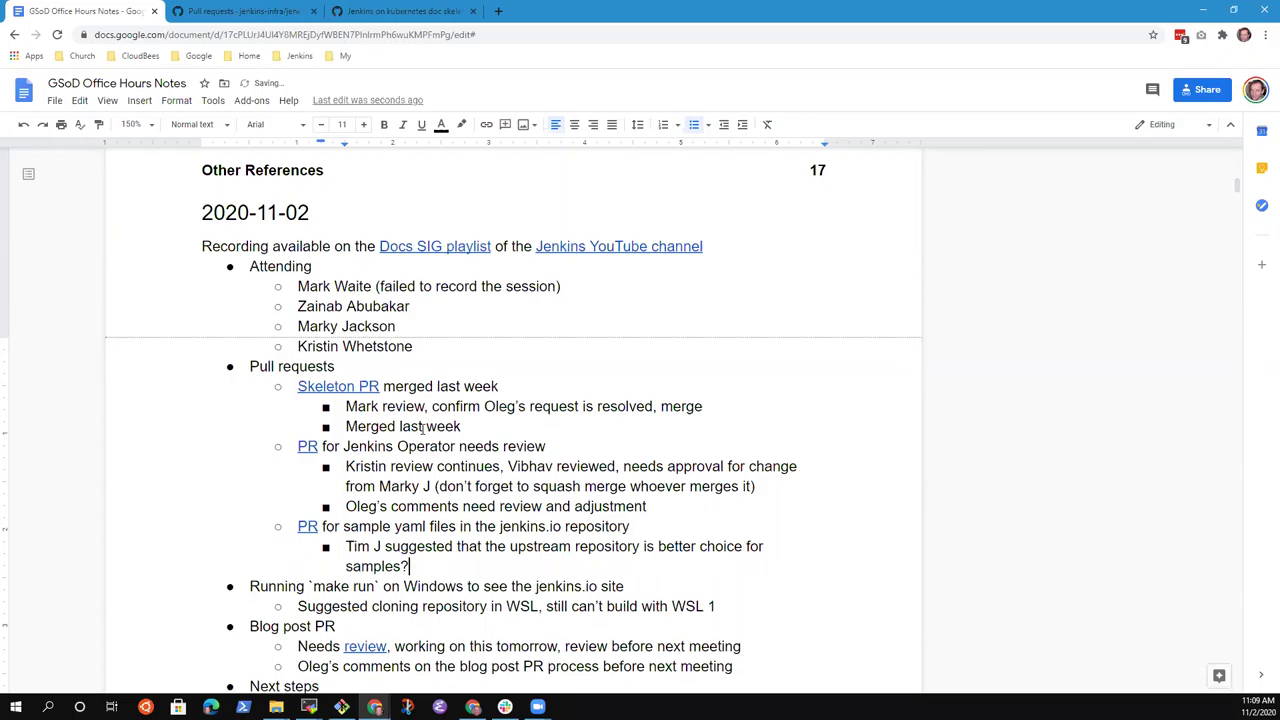
pyautogui.press('BackSpace')
pyautogui.hotkey('ctrl', 'Left')
pyautogui.hotkey('ctrl', 'Left')
pyautogui.hotkey('ctrl', 'Left')
pyautogui.hotkey('ctrl', 'shift', 'Left')
pyautogui.press('BackSpace')
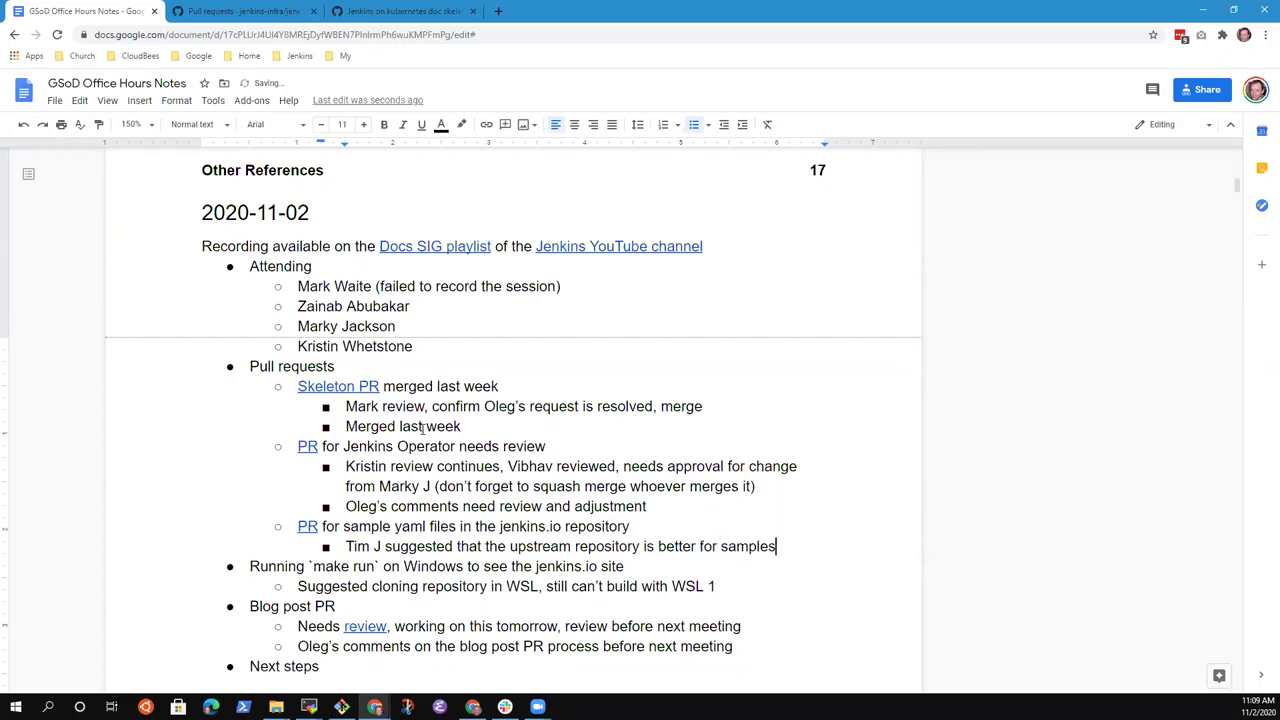
# Check sample yaml files PR #3899 (merge blocked by requested changes), then return to the PR list.
pyautogui.write('?')
pyautogui.click(280, 12)
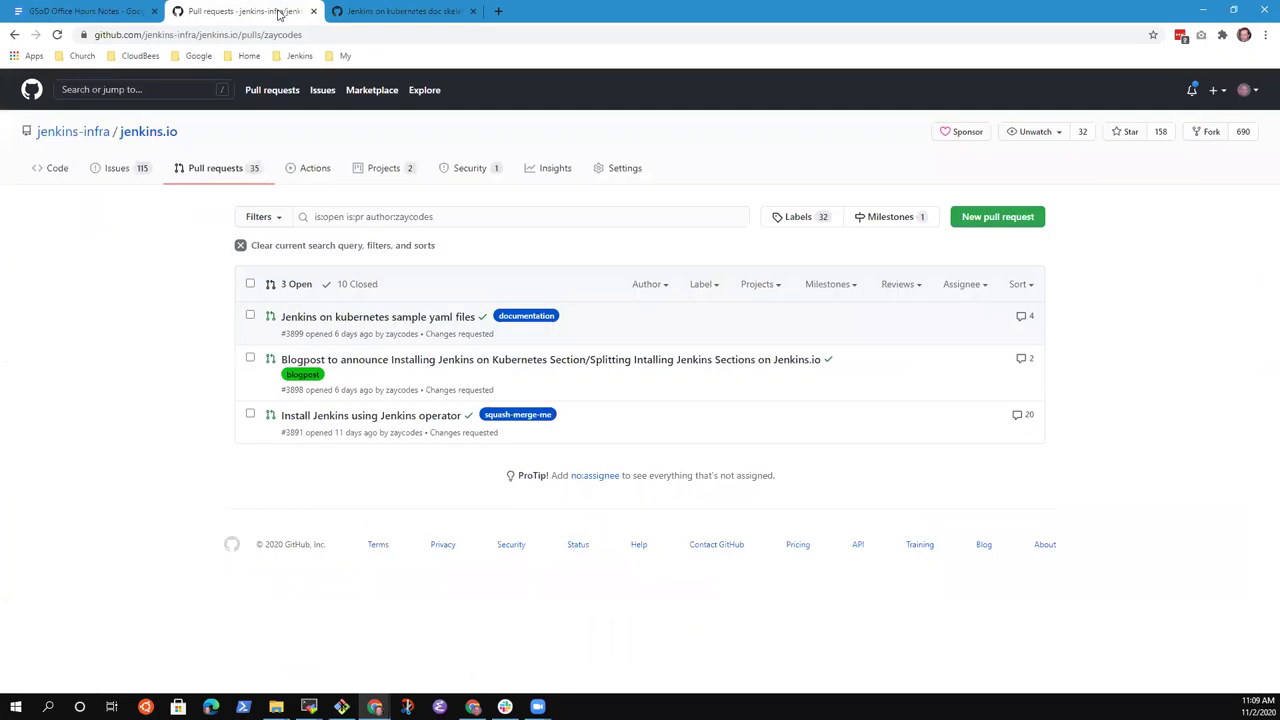
pyautogui.click(418, 10)
pyautogui.click(222, 12)
pyautogui.click(395, 318)
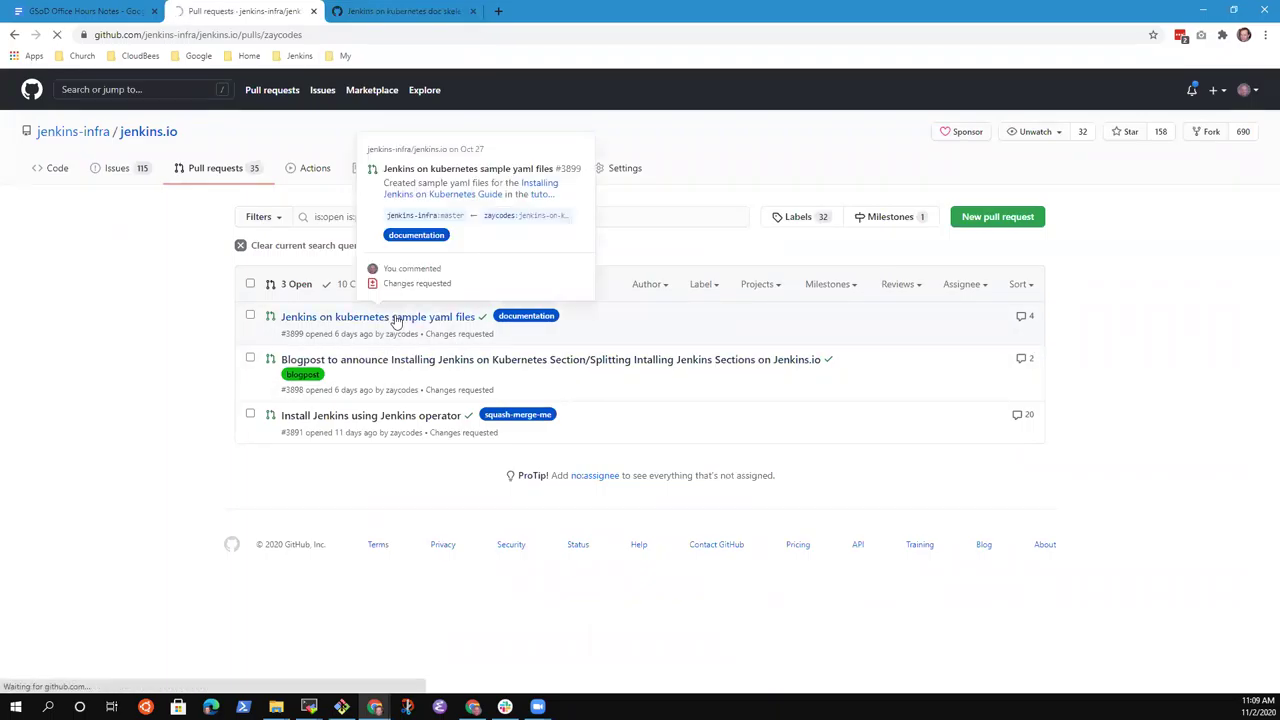
pyautogui.scroll(-4, 234, 406)
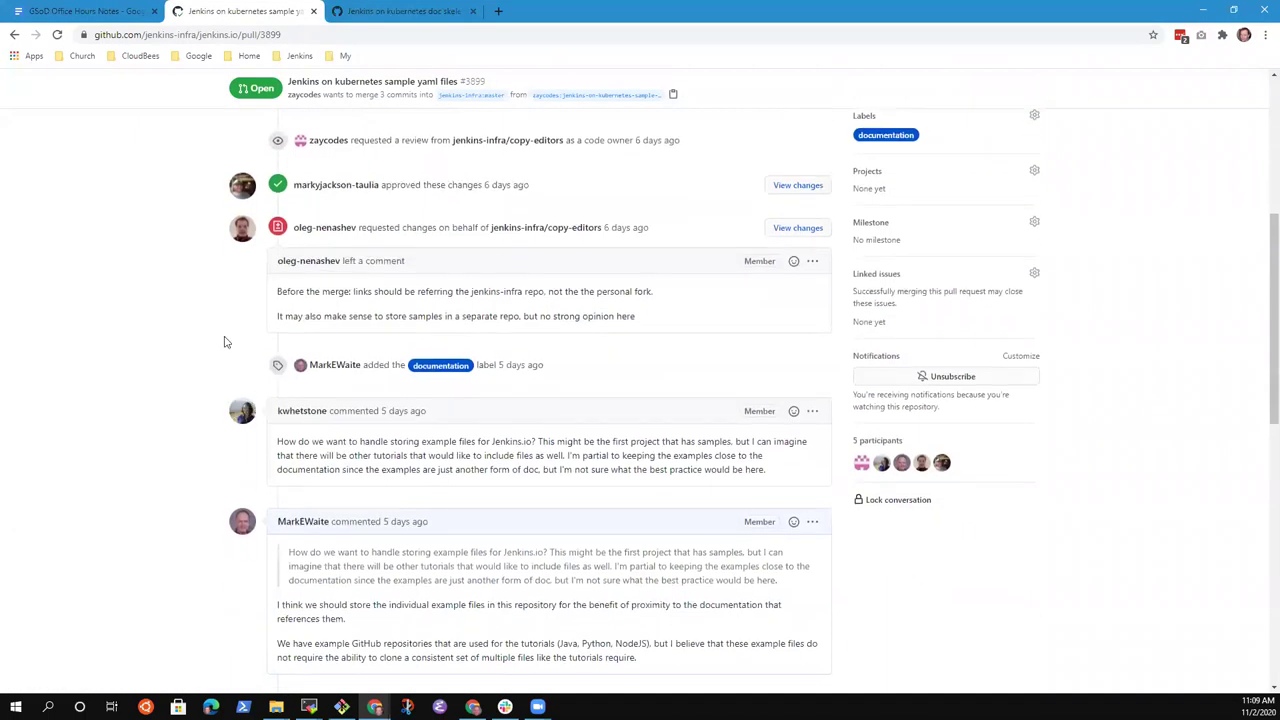
pyautogui.scroll(-5, 225, 395)
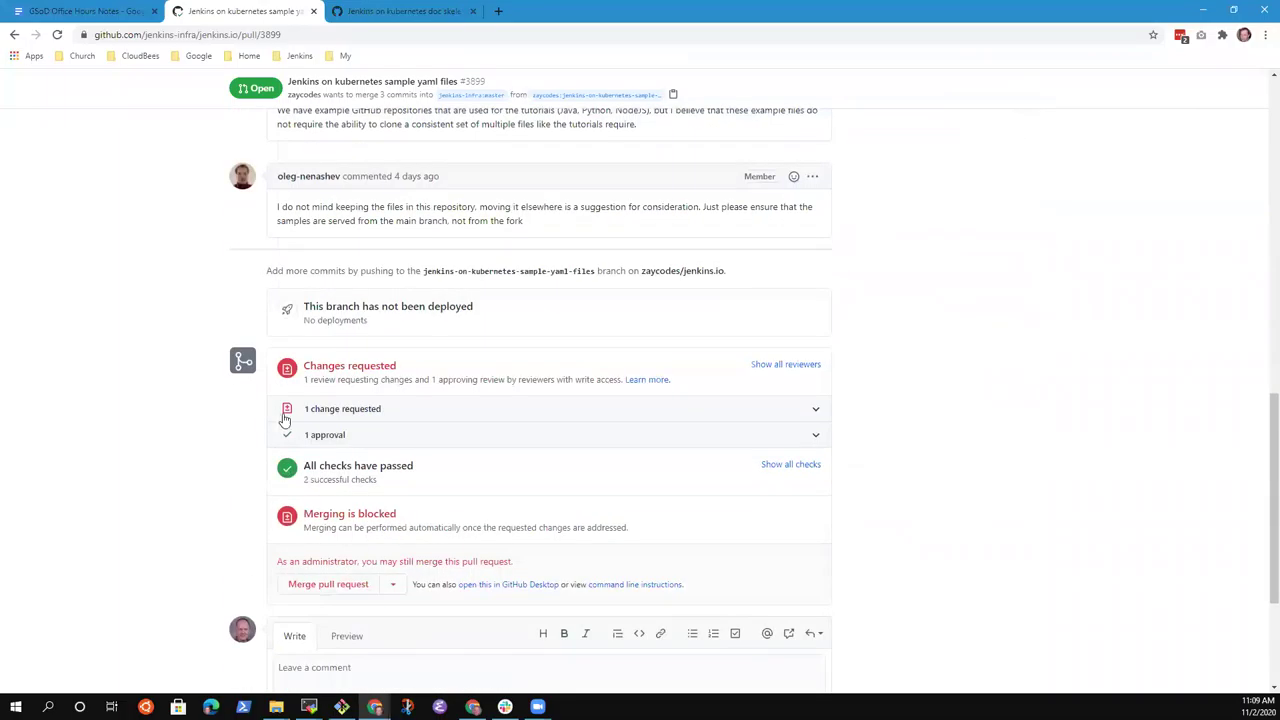
pyautogui.scroll(10, 287, 420)
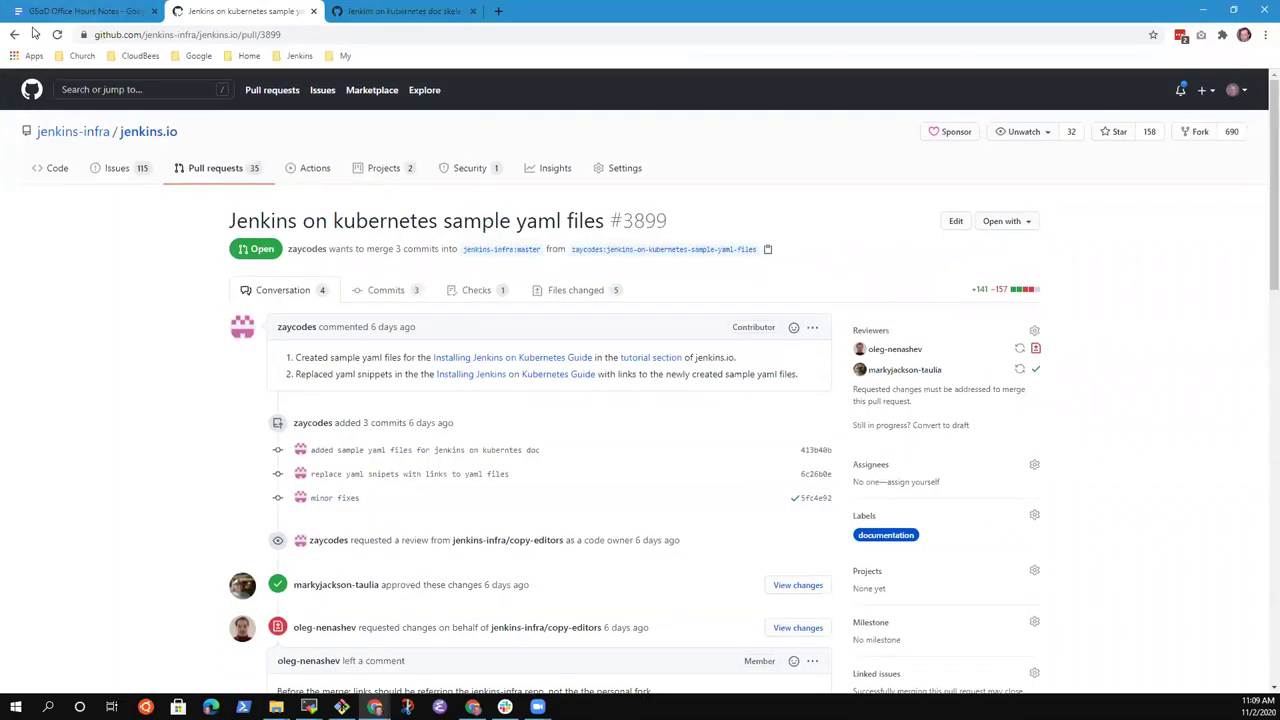
pyautogui.click(15, 35)
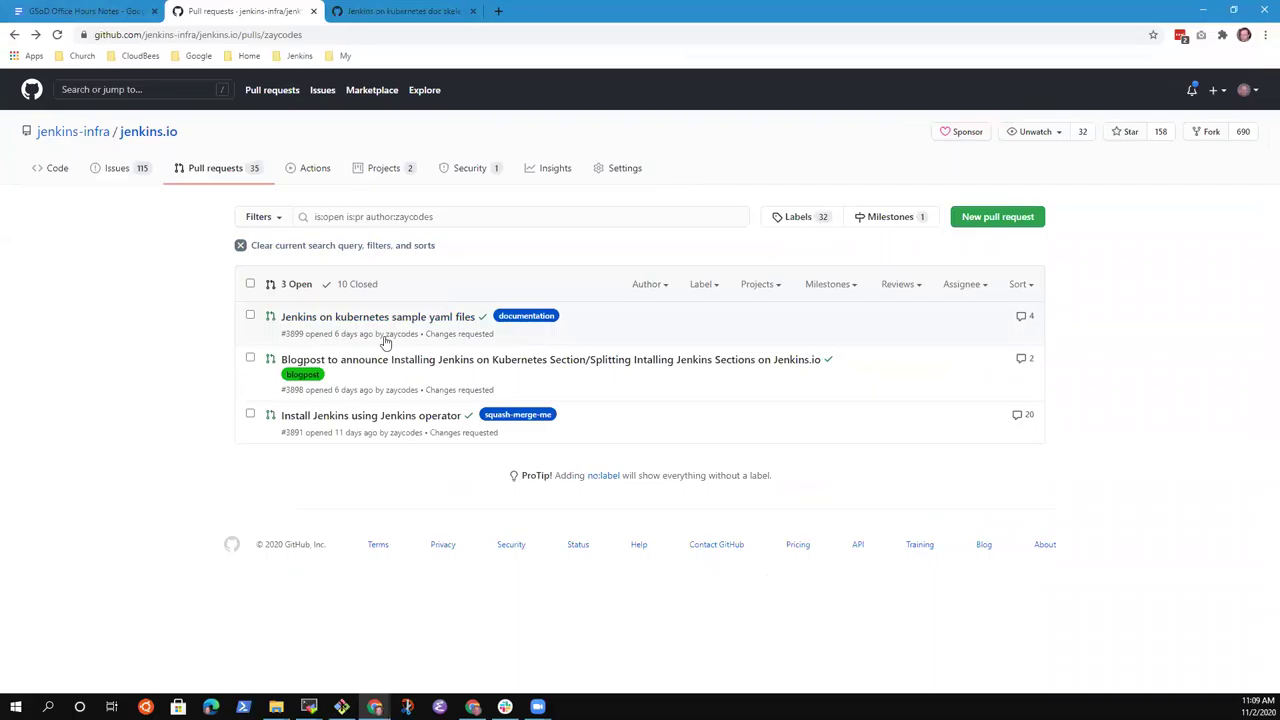
# Open PR #3891 'Install Jenkins using Jenkins operator' and scroll to the yaml-files review thread.
pyautogui.click(382, 417)
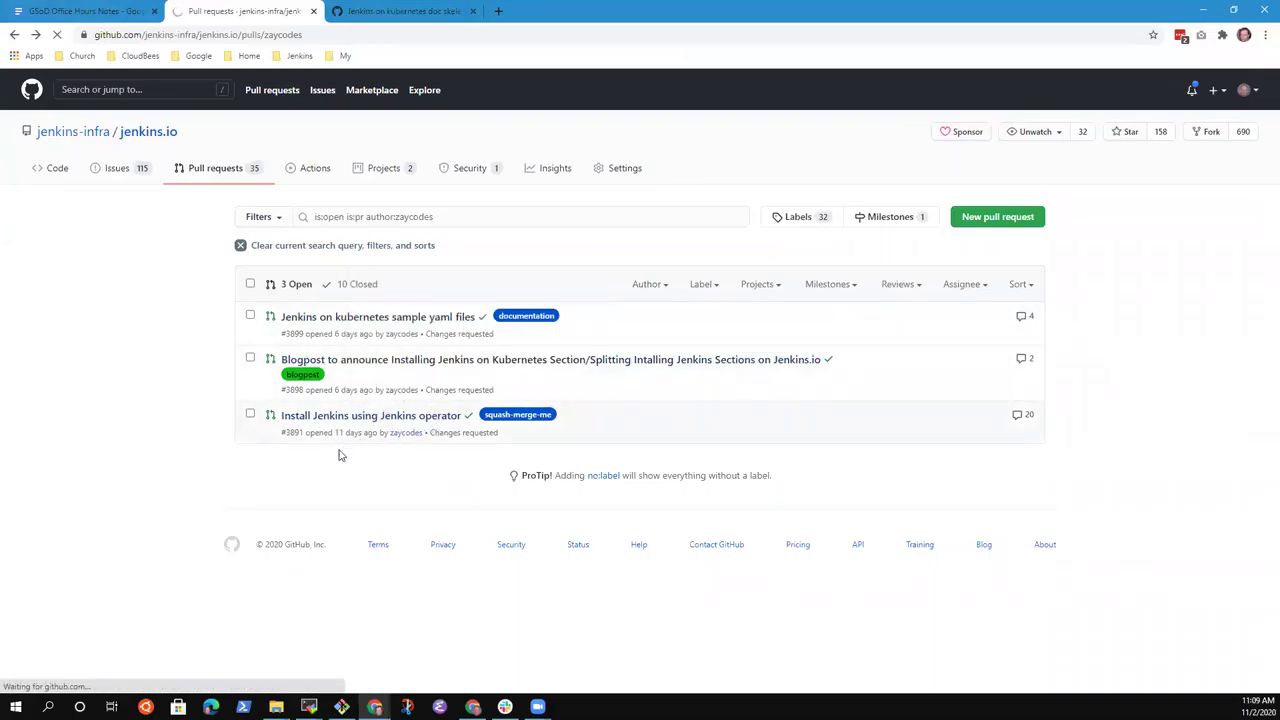
pyautogui.scroll(-3, 231, 455)
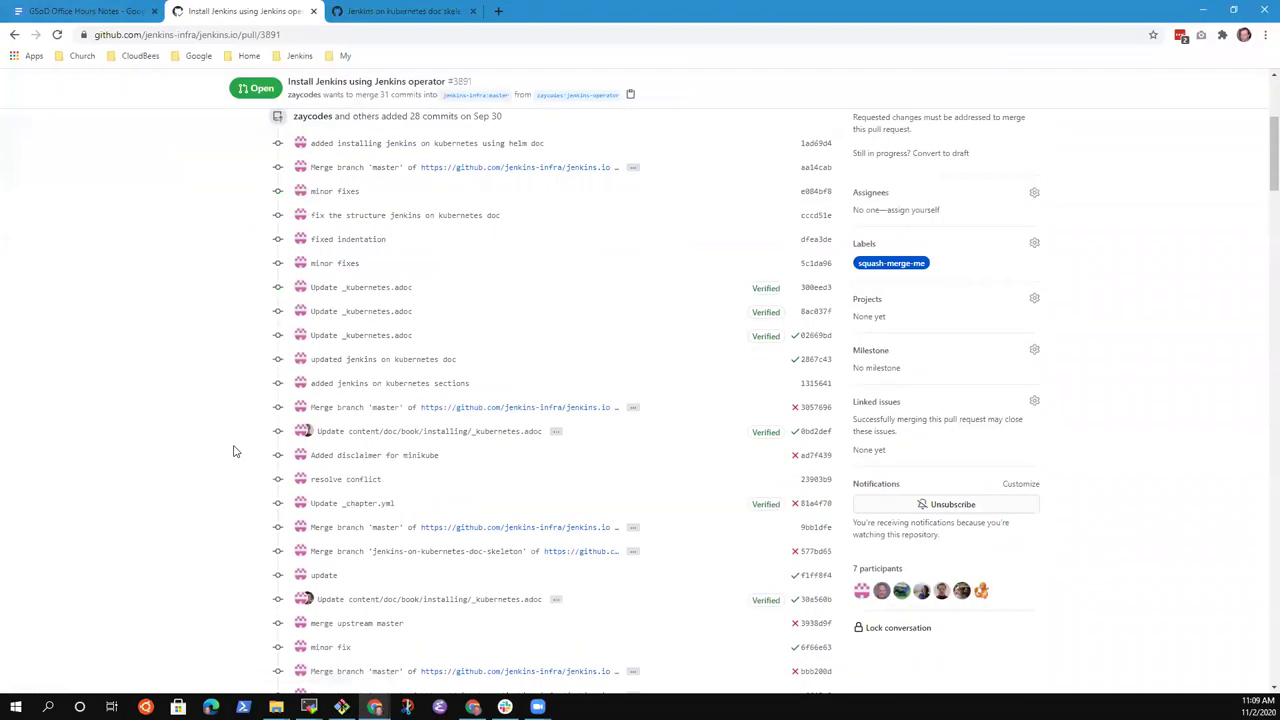
pyautogui.scroll(-10, 233, 451)
pyautogui.scroll(-3, 251, 446)
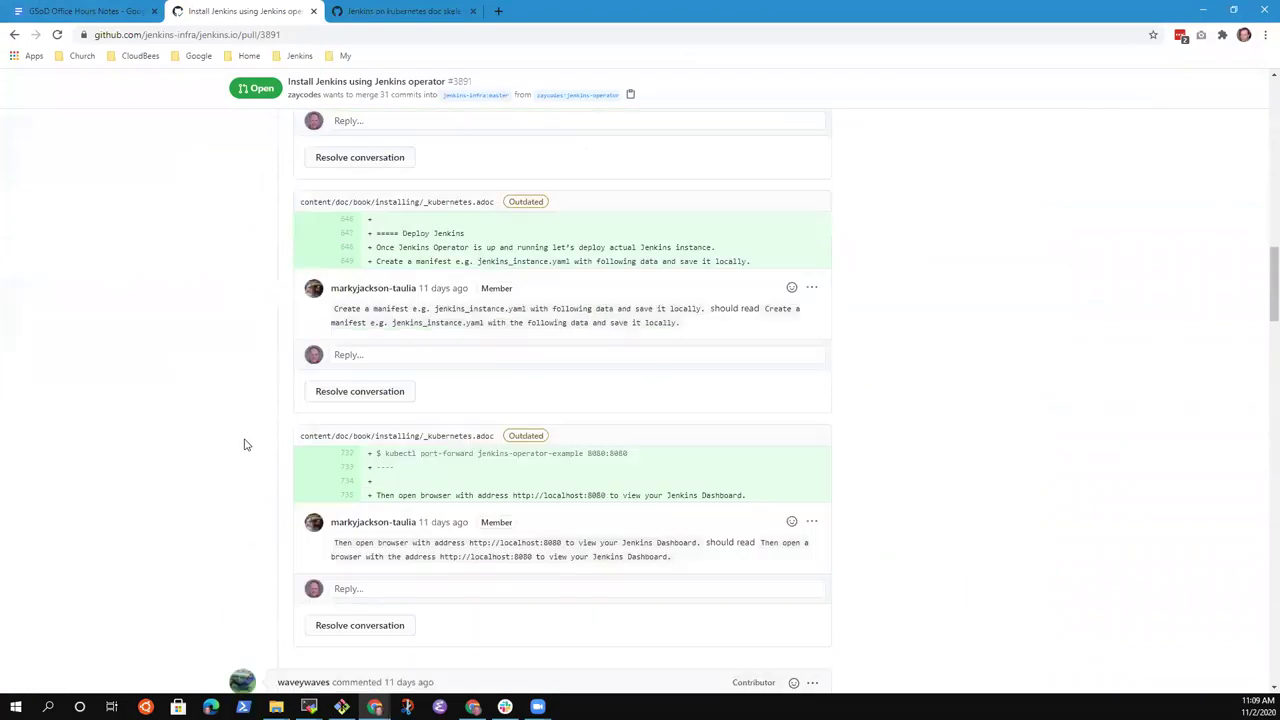
pyautogui.scroll(-15, 244, 445)
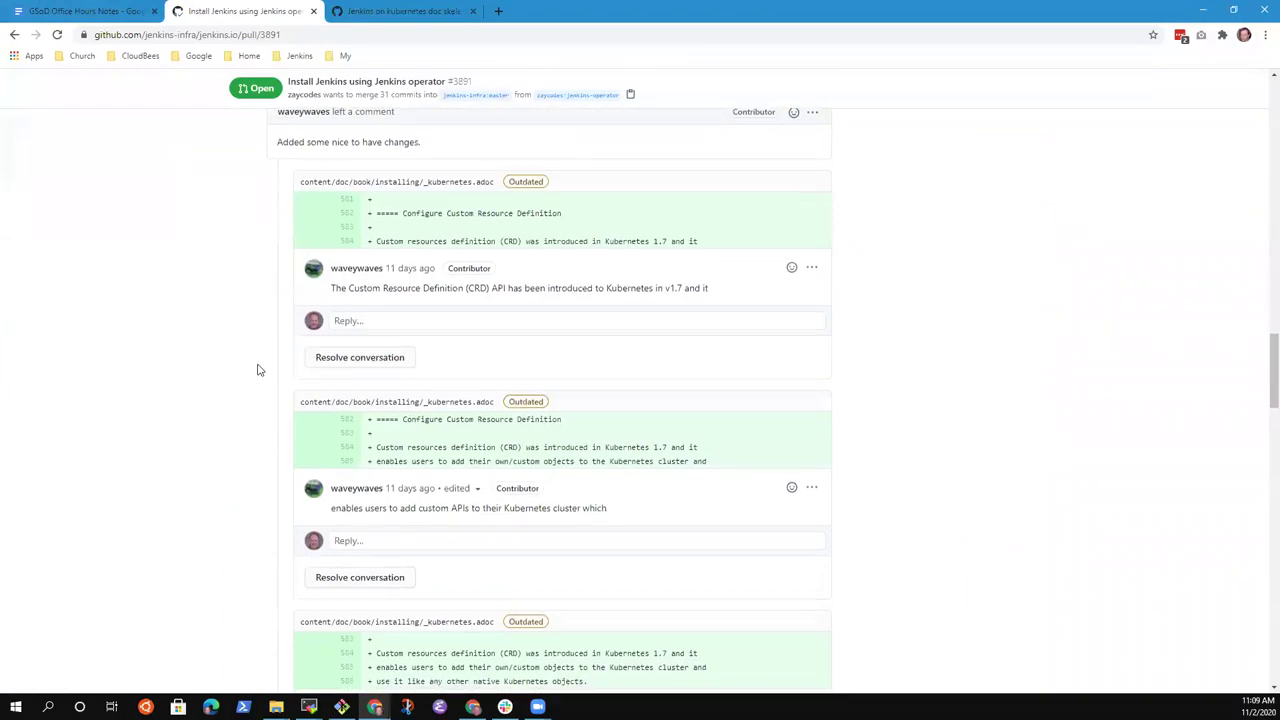
pyautogui.scroll(-12, 257, 370)
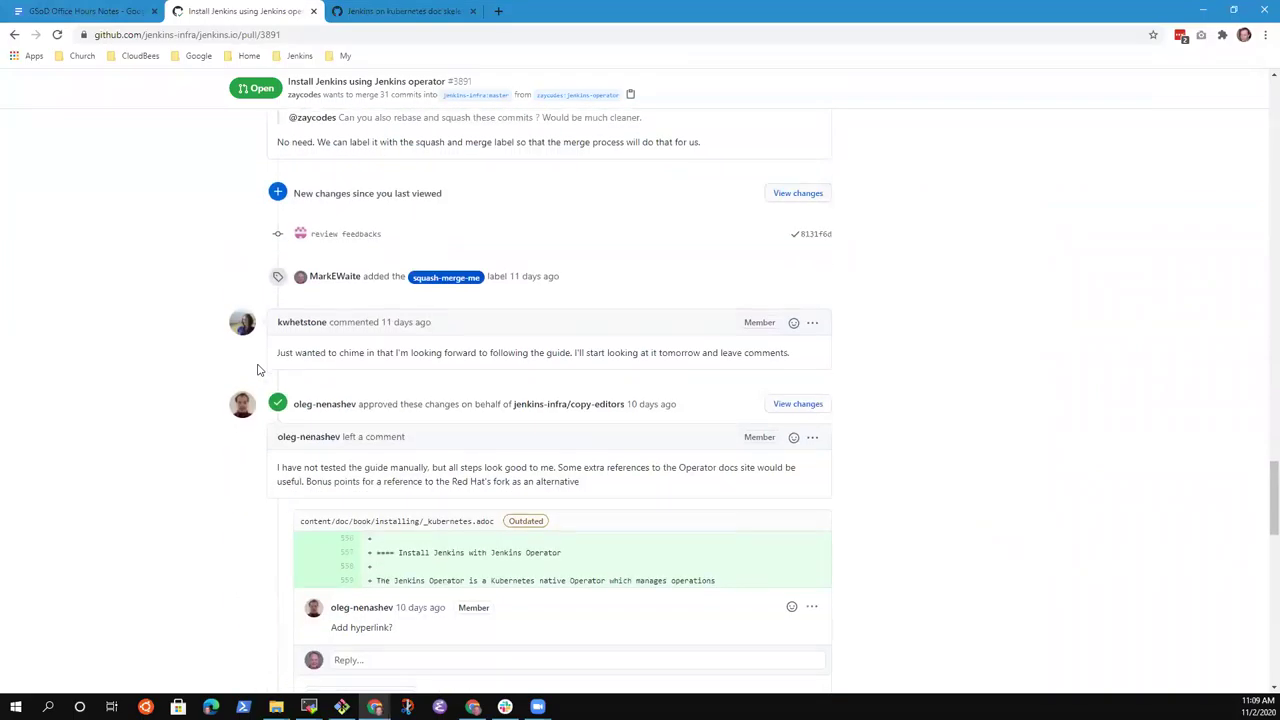
pyautogui.scroll(-12, 257, 370)
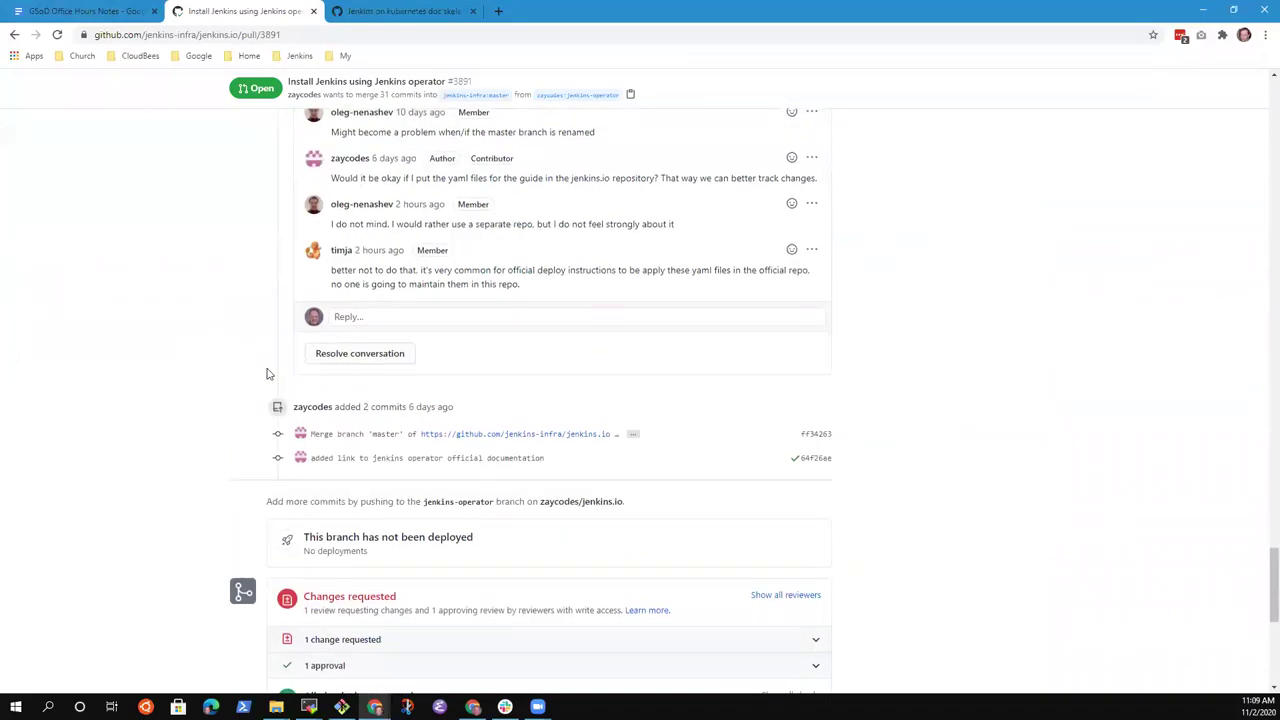
pyautogui.scroll(3, 554, 264)
pyautogui.scroll(-2, 436, 445)
# Zoom to 125% and select the final comment saying yaml files belong in the official repo.
pyautogui.moveTo(548, 352); pyautogui.dragTo(481, 351)
pyautogui.hotkey('ctrl', '+')
pyautogui.hotkey('ctrl', '+')
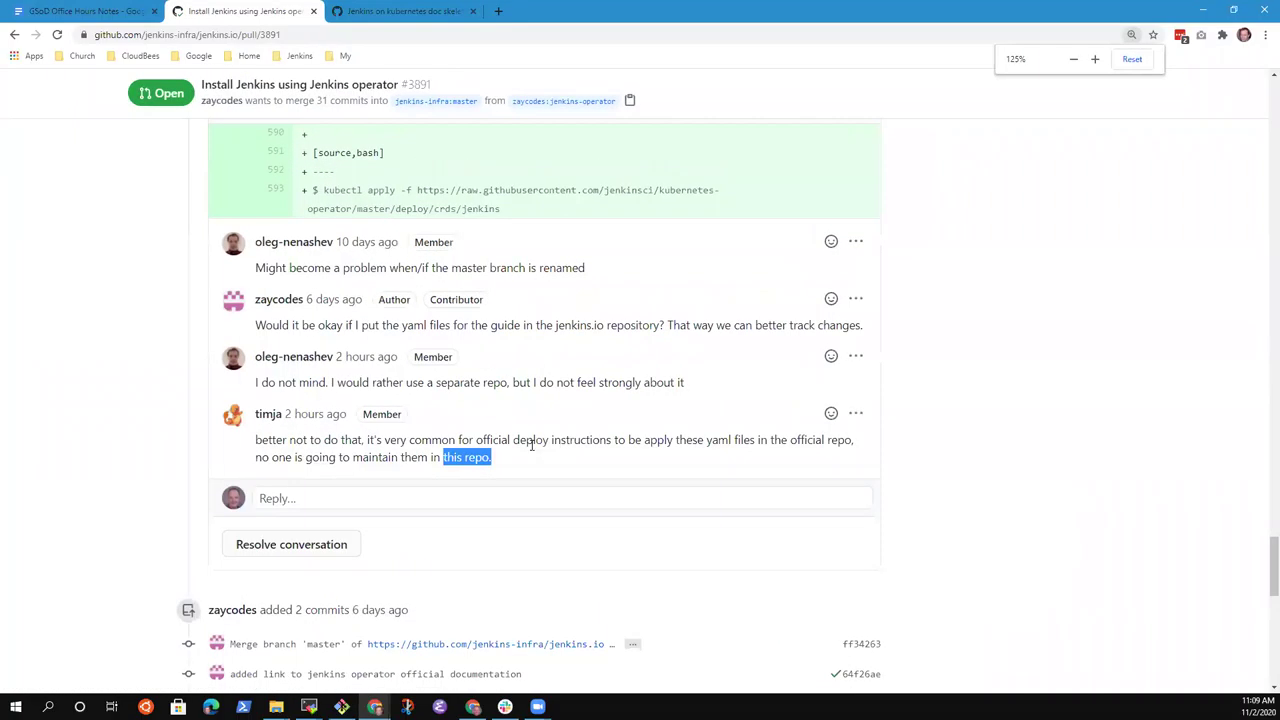
pyautogui.click(500, 440)
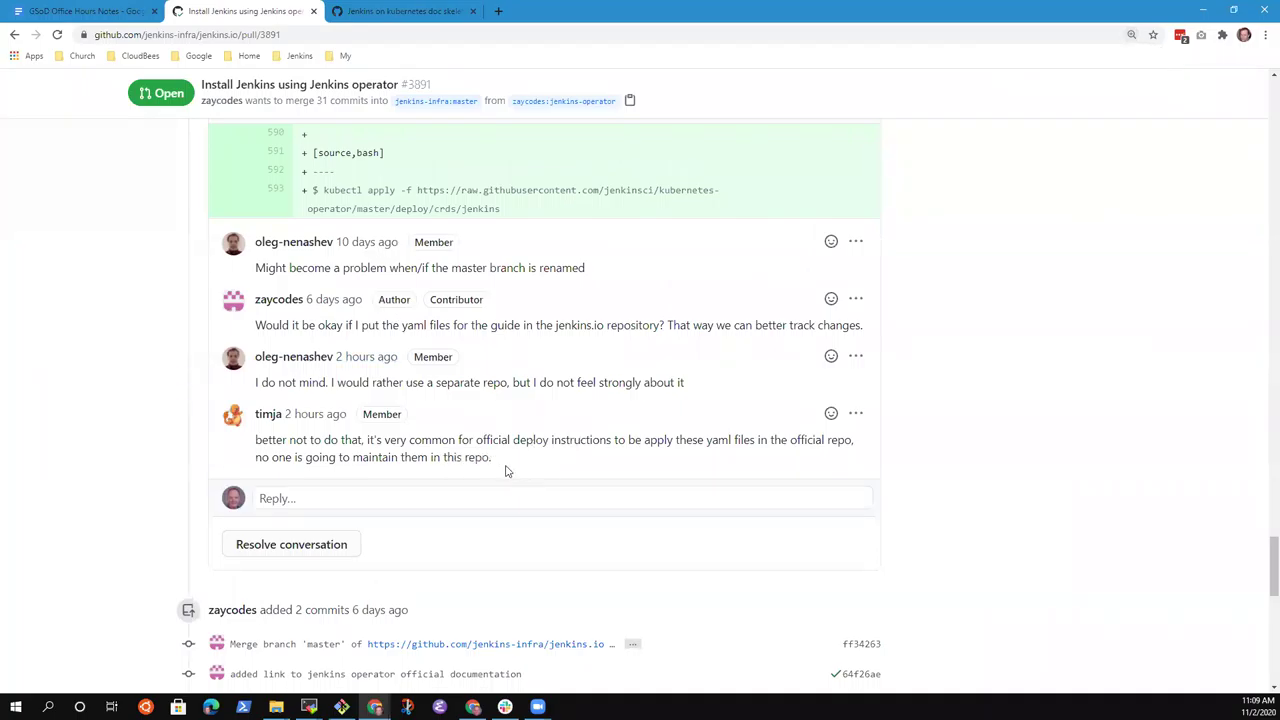
pyautogui.moveTo(492, 460); pyautogui.dragTo(252, 450)
pyautogui.scroll(1, 460, 400)
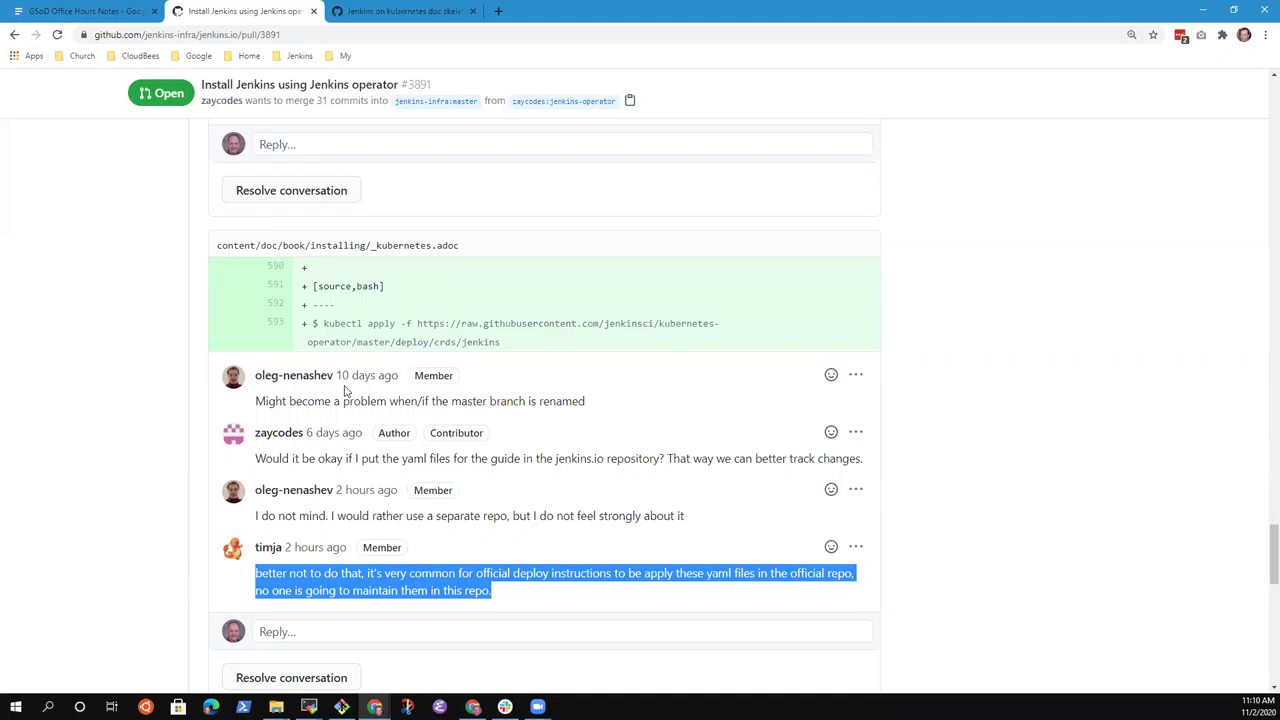
pyautogui.click(260, 34)
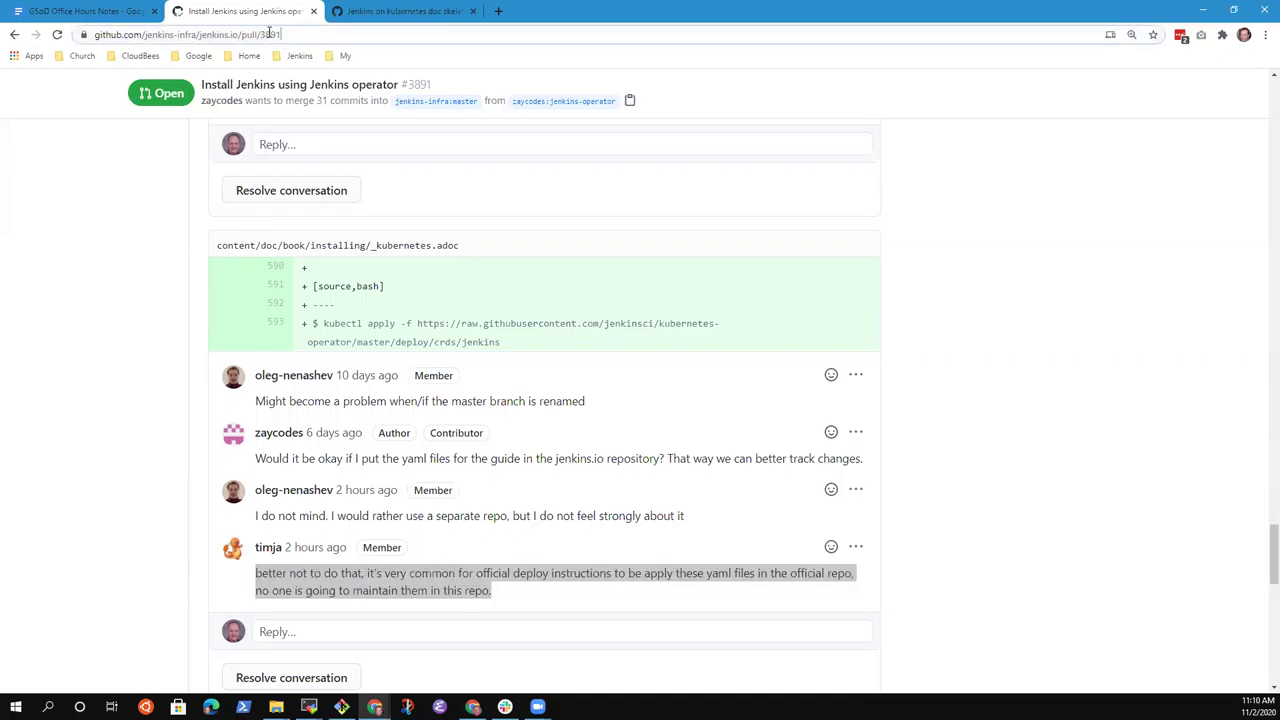
pyautogui.moveTo(282, 34); pyautogui.dragTo(177, 34)
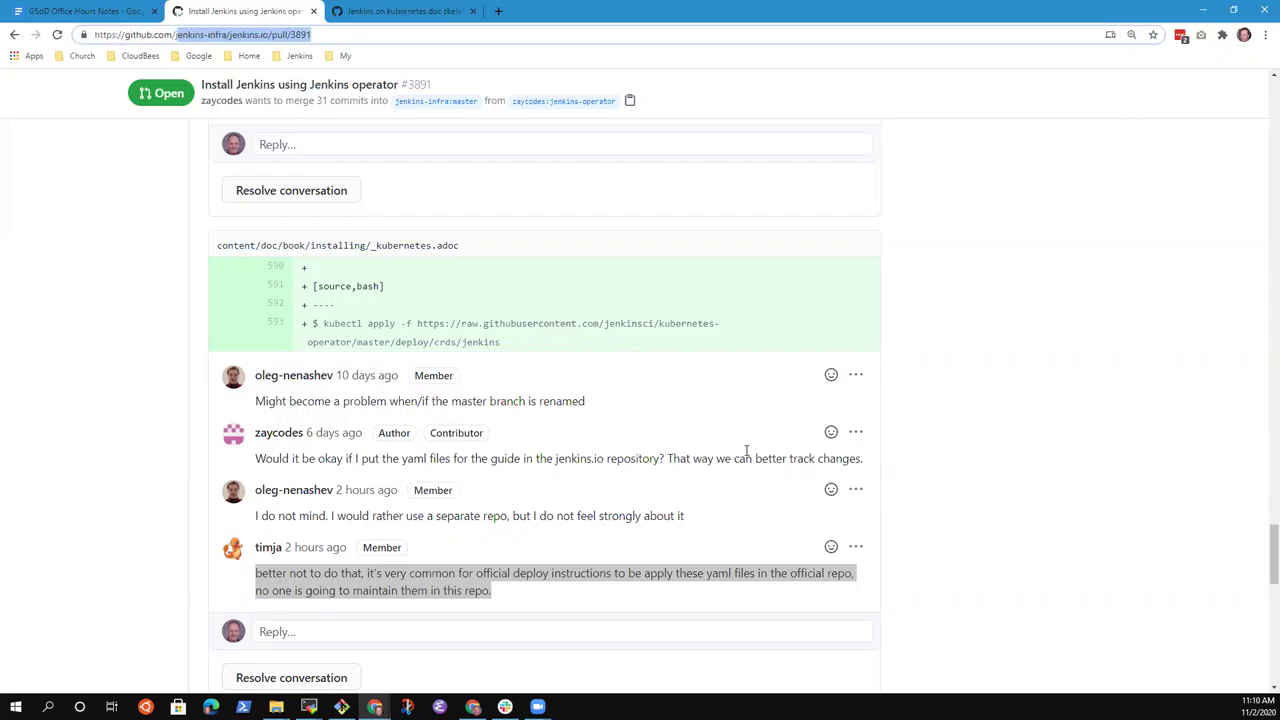
pyautogui.click(1033, 452)
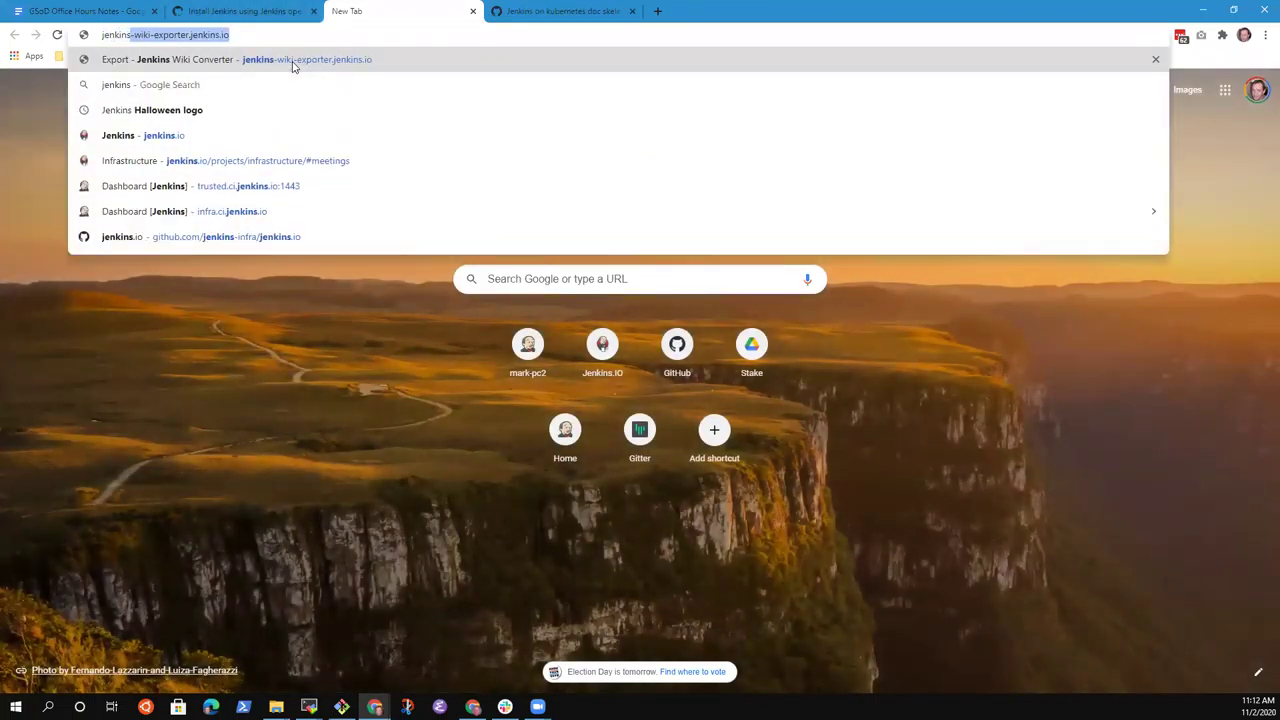
# Search Google for 'jenkinsci/kubernetes-operator' in the new tab.
pyautogui.write('ci/kubernetes')
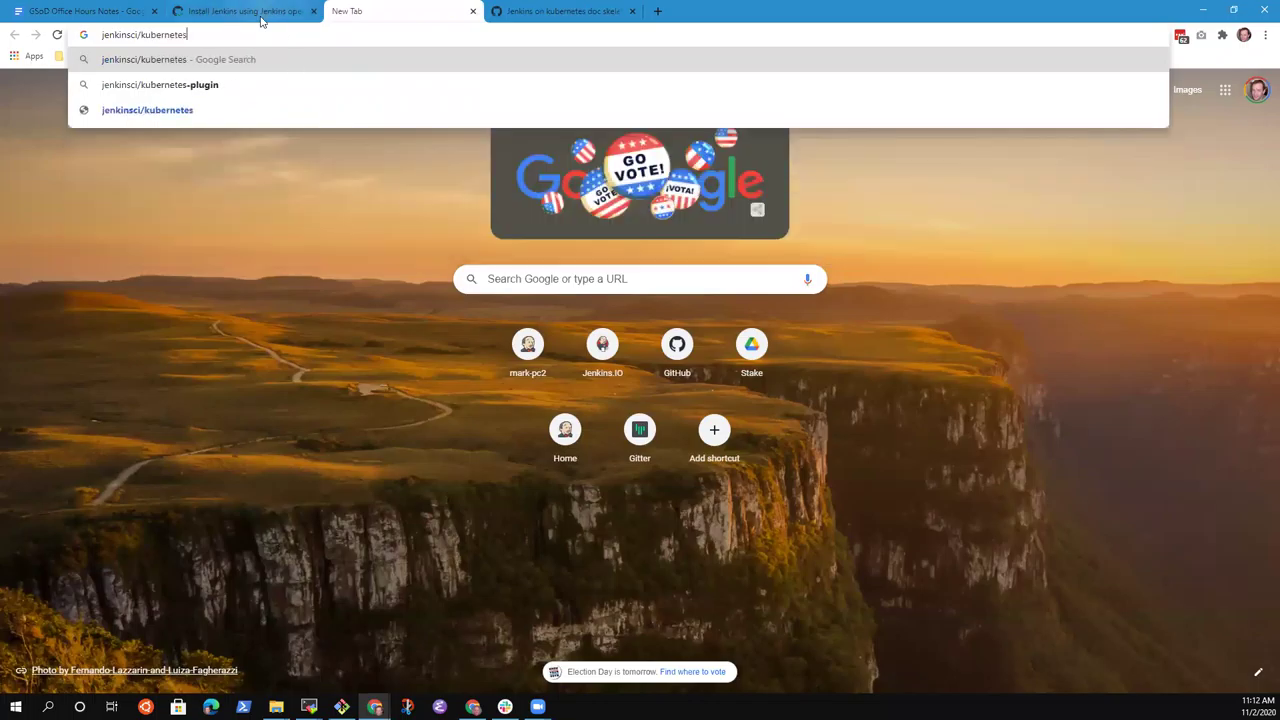
pyautogui.click(262, 14)
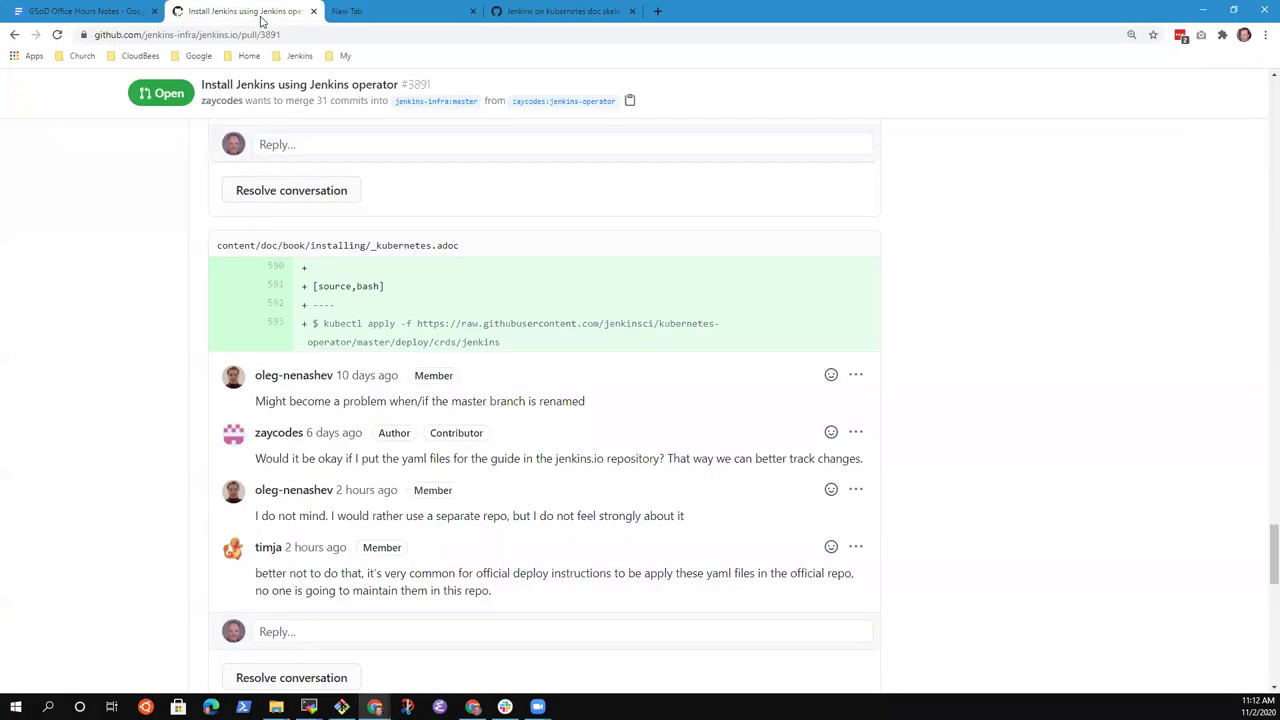
pyautogui.click(381, 14)
pyautogui.write('-operator')
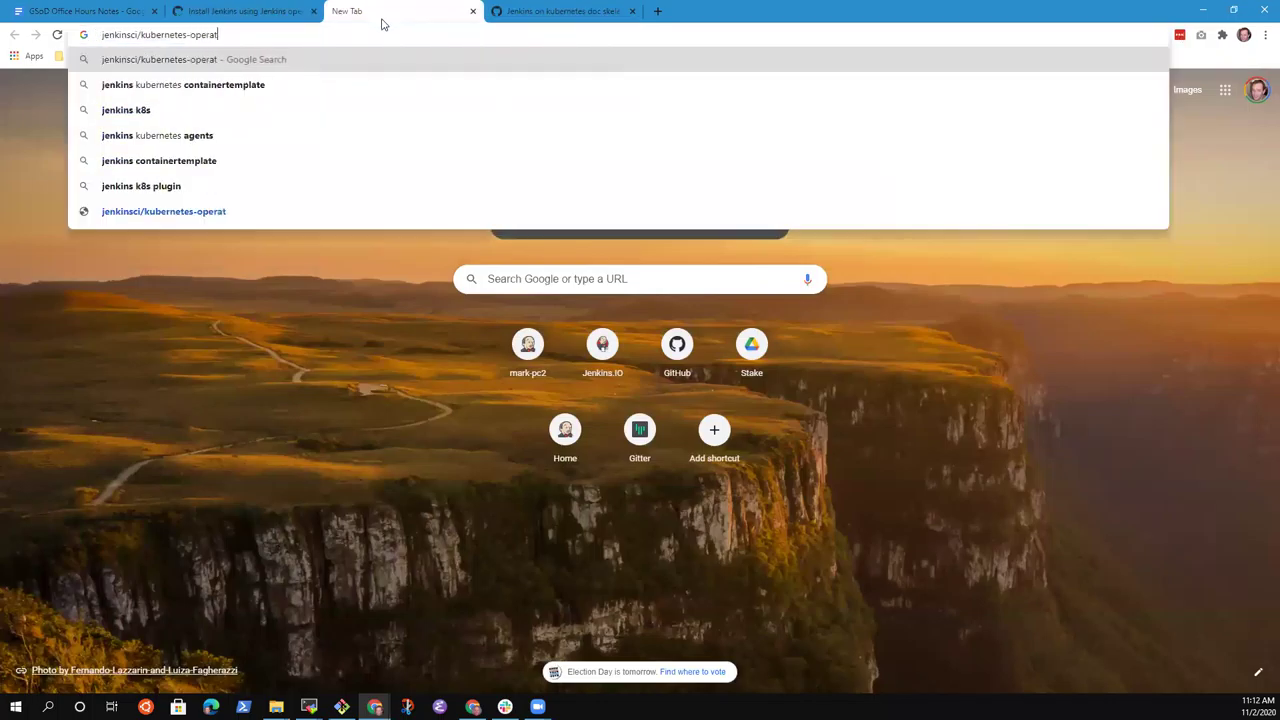
pyautogui.press('Return')
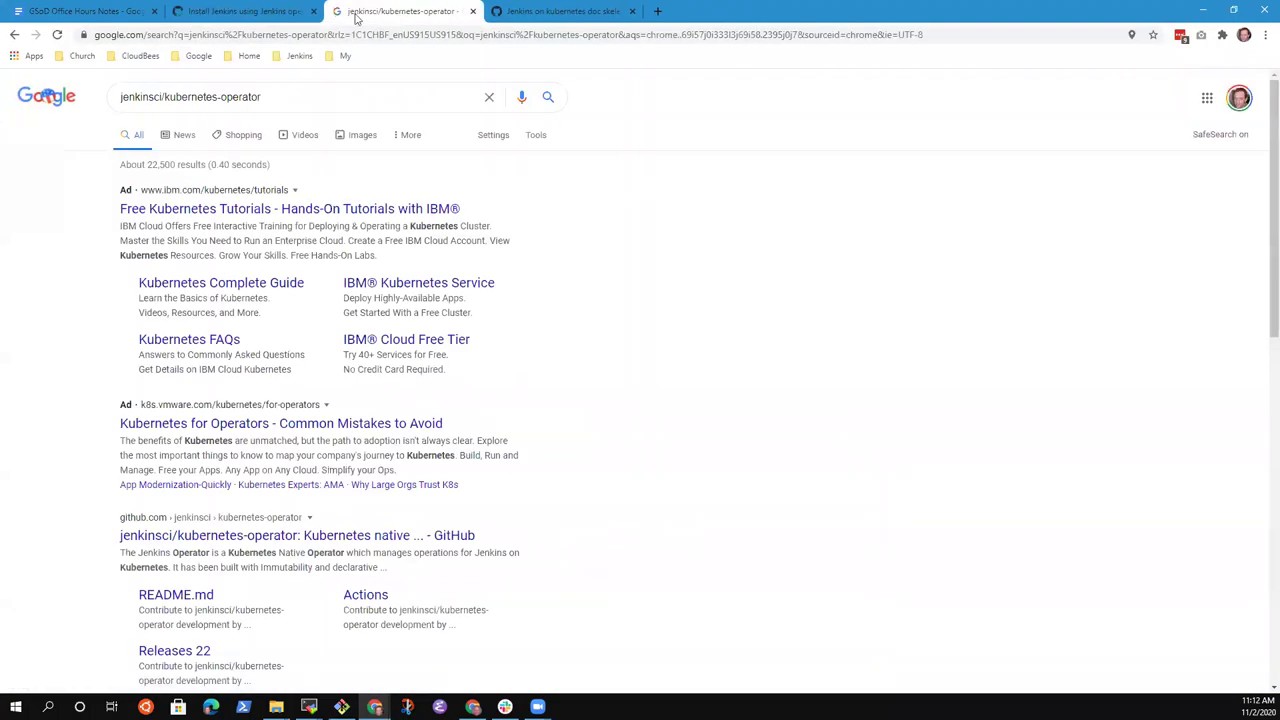
# Open the jenkinsci/kubernetes-operator GitHub repository from the results, then return to PR #3891.
pyautogui.click(253, 535)
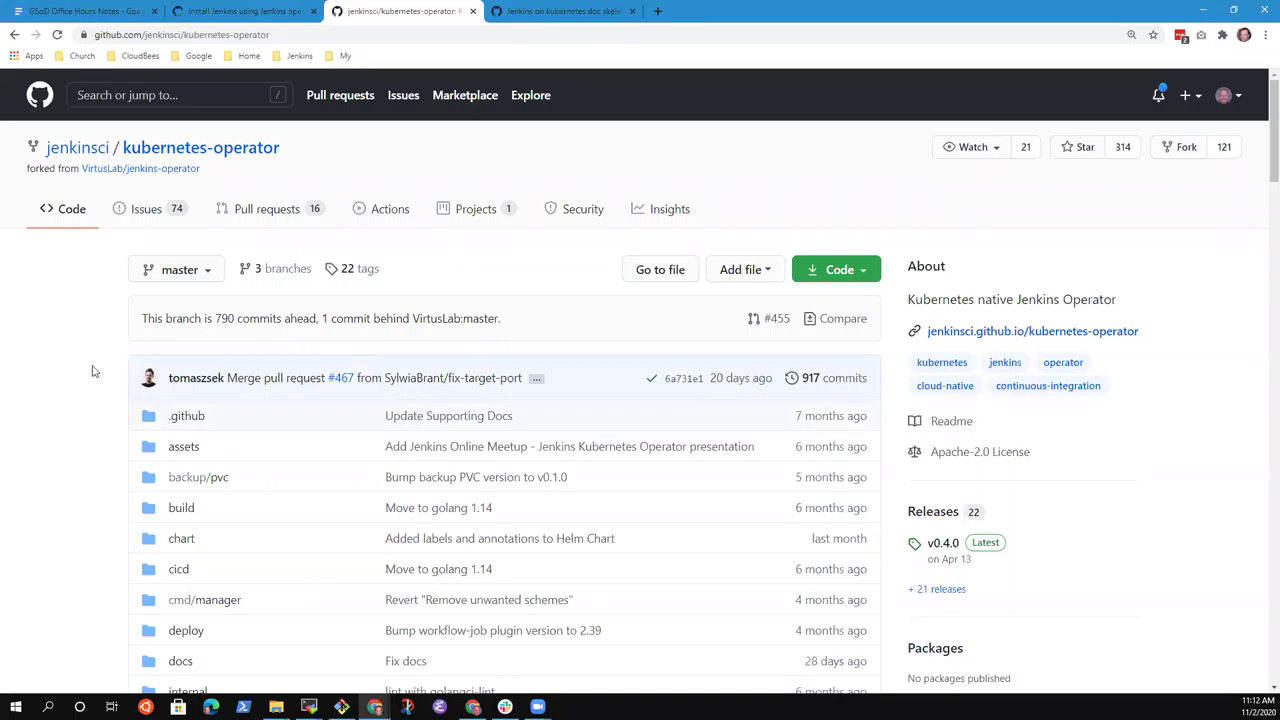
pyautogui.scroll(-7, 92, 371)
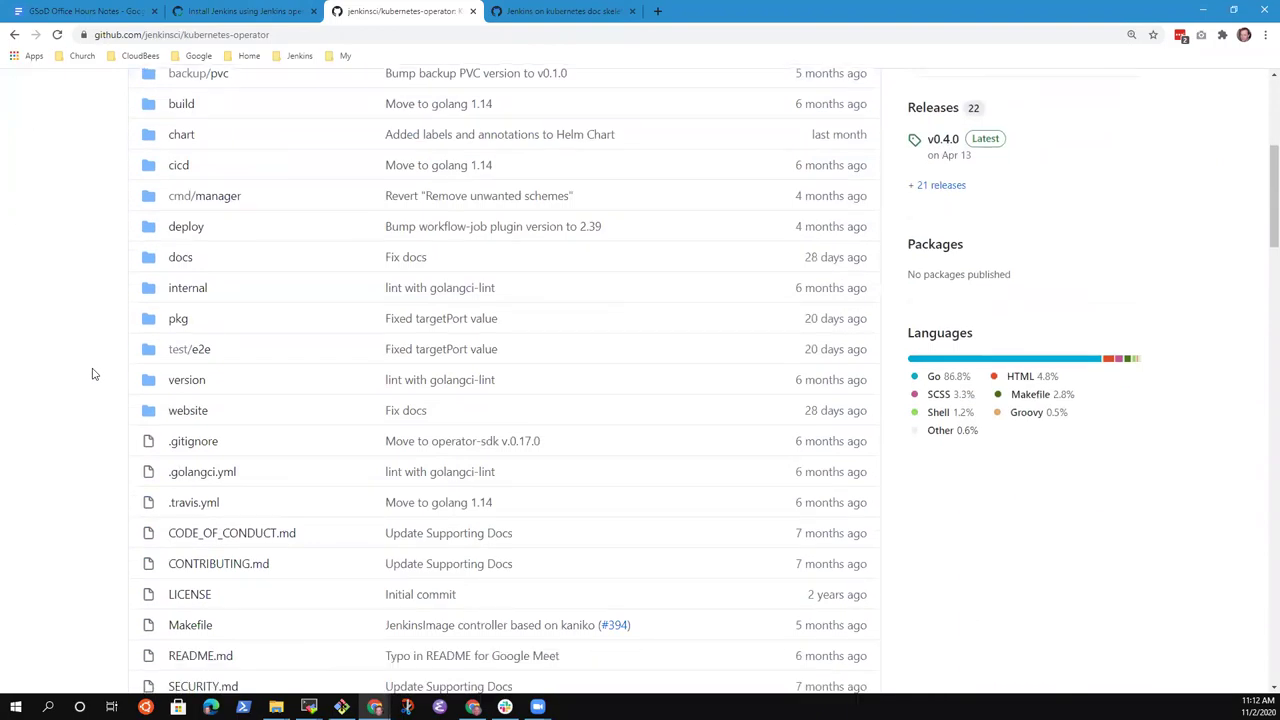
pyautogui.click(271, 13)
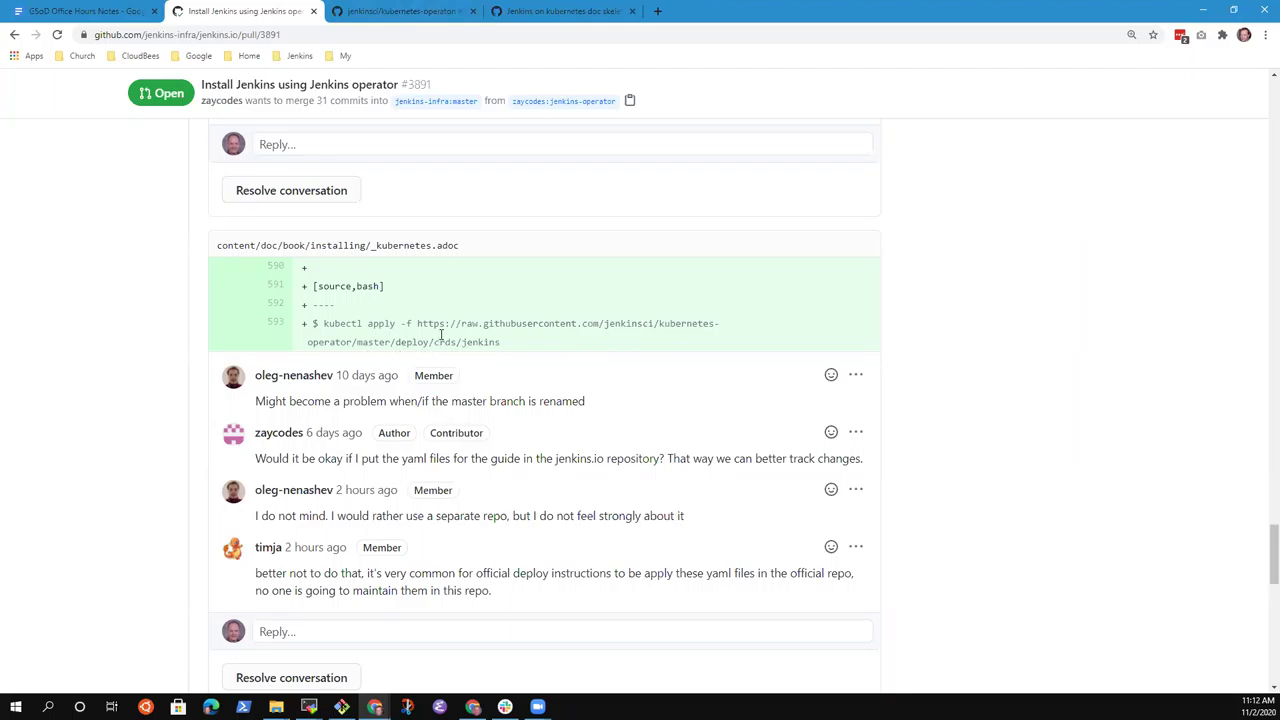
# Browse to deploy/crds in the kubernetes-operator repo, listing seven CRD yaml files.
pyautogui.click(400, 11)
pyautogui.scroll(3, 280, 557)
pyautogui.click(188, 297)
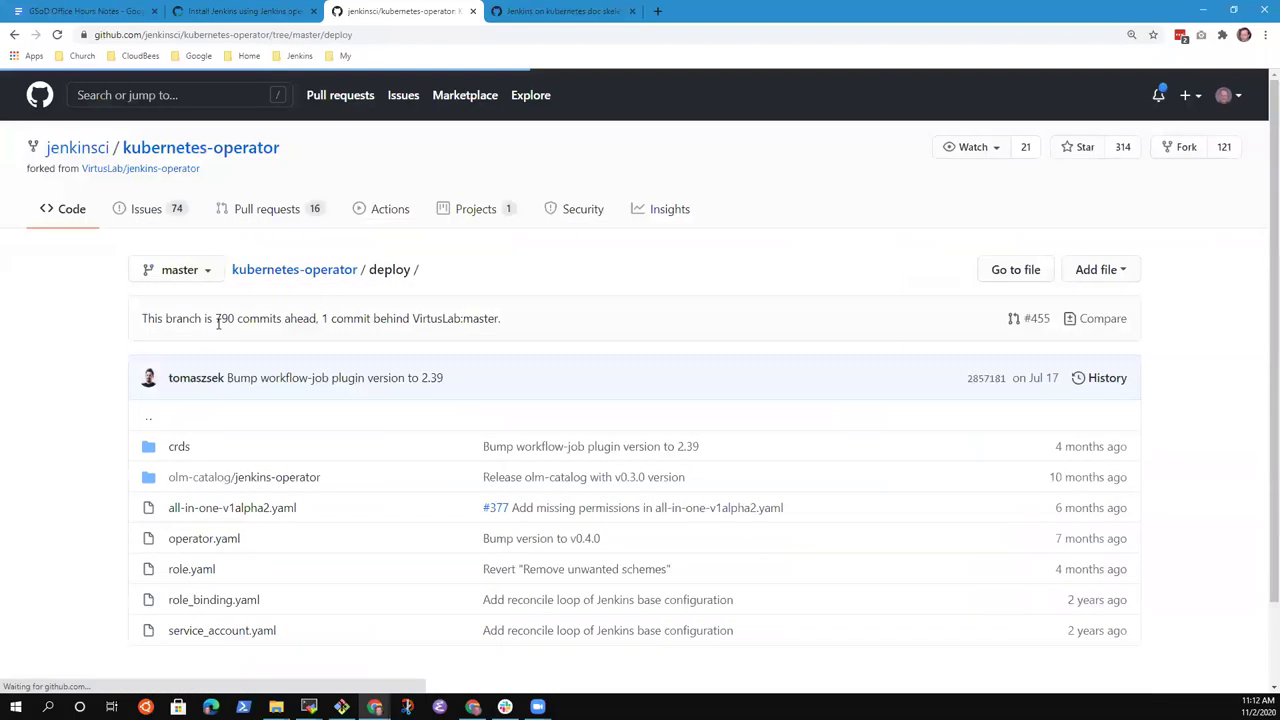
pyautogui.click(178, 447)
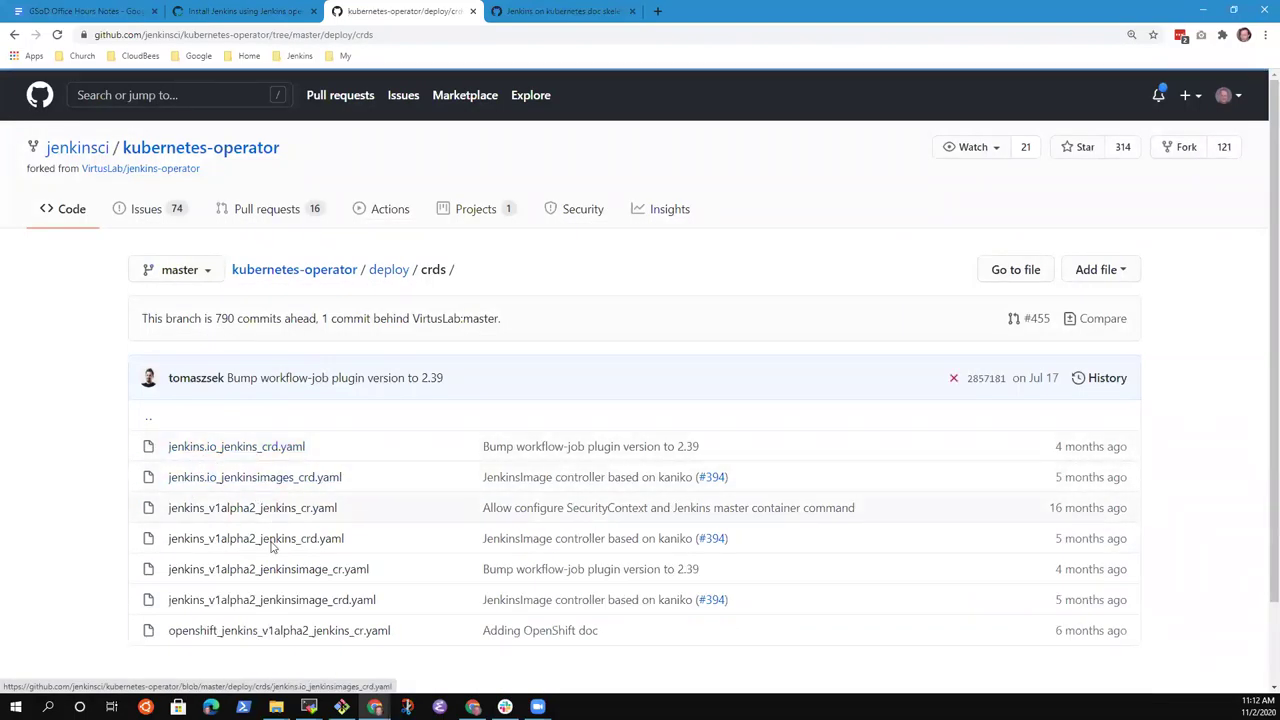
pyautogui.scroll(-3, 228, 596)
pyautogui.scroll(3, 266, 571)
# Compare the crds file list against the PR's kubectl URL, ending back on PR #3891.
pyautogui.click(297, 14)
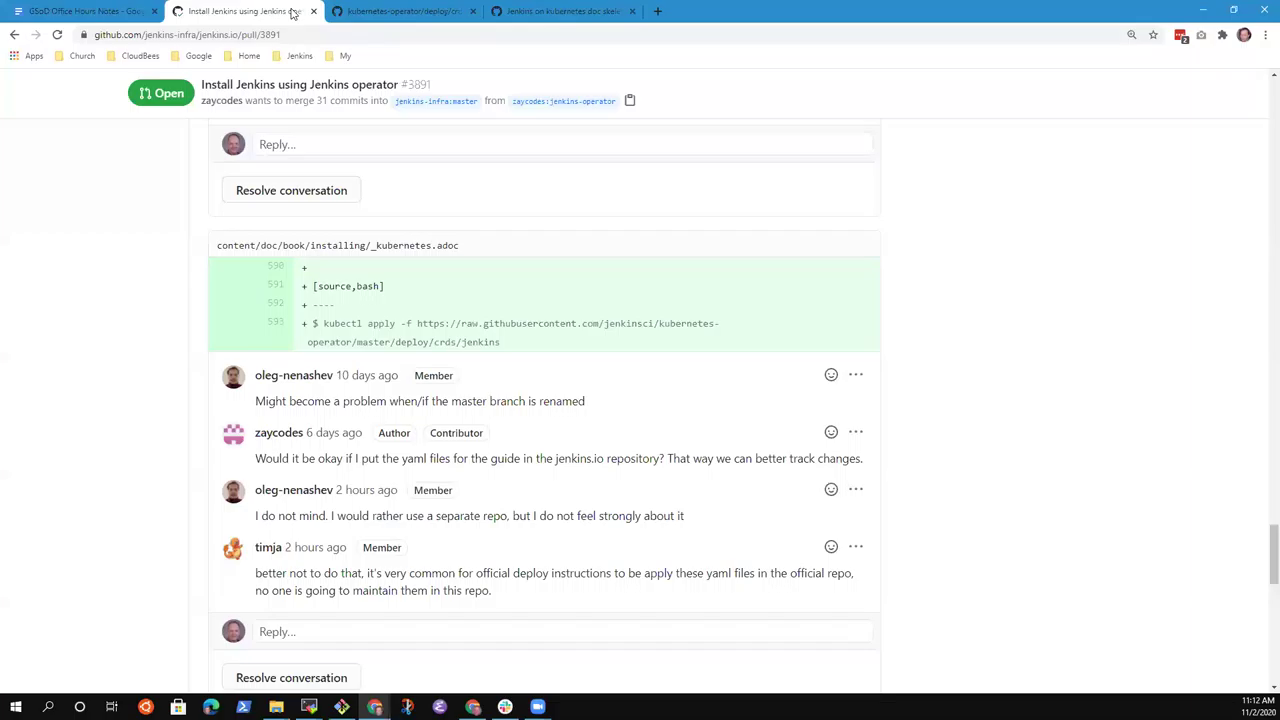
pyautogui.click(400, 16)
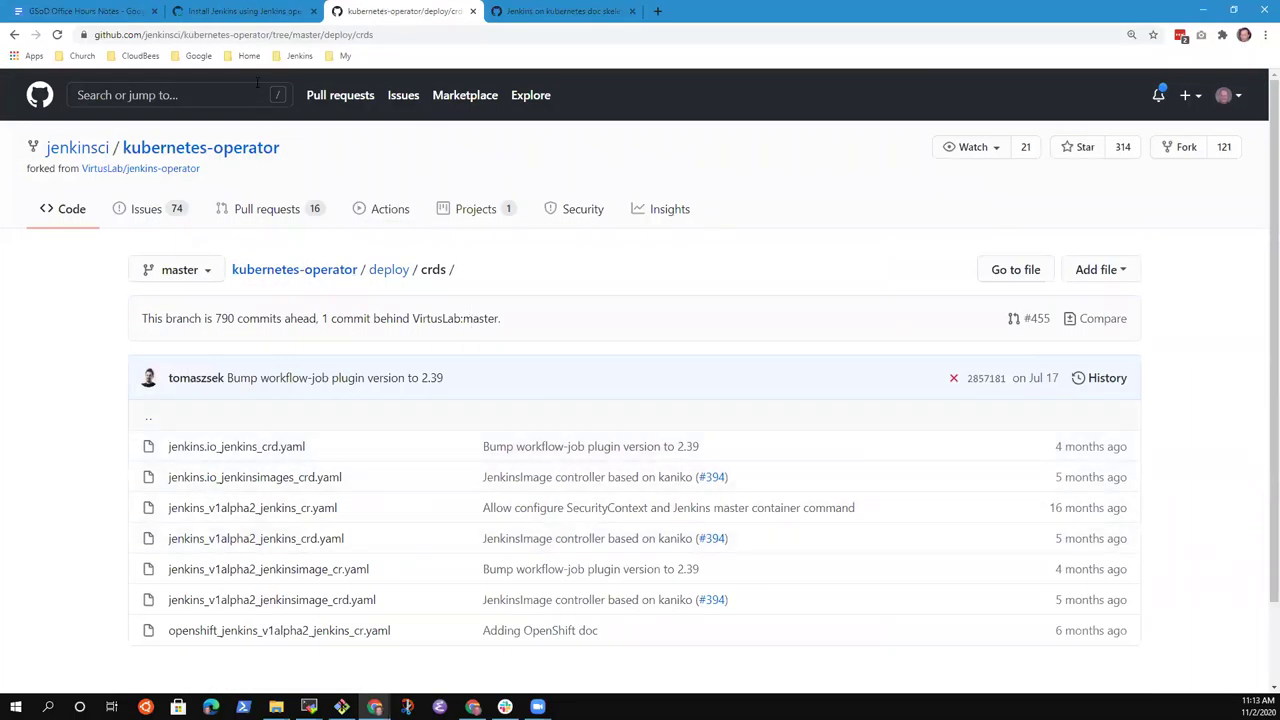
pyautogui.click(244, 12)
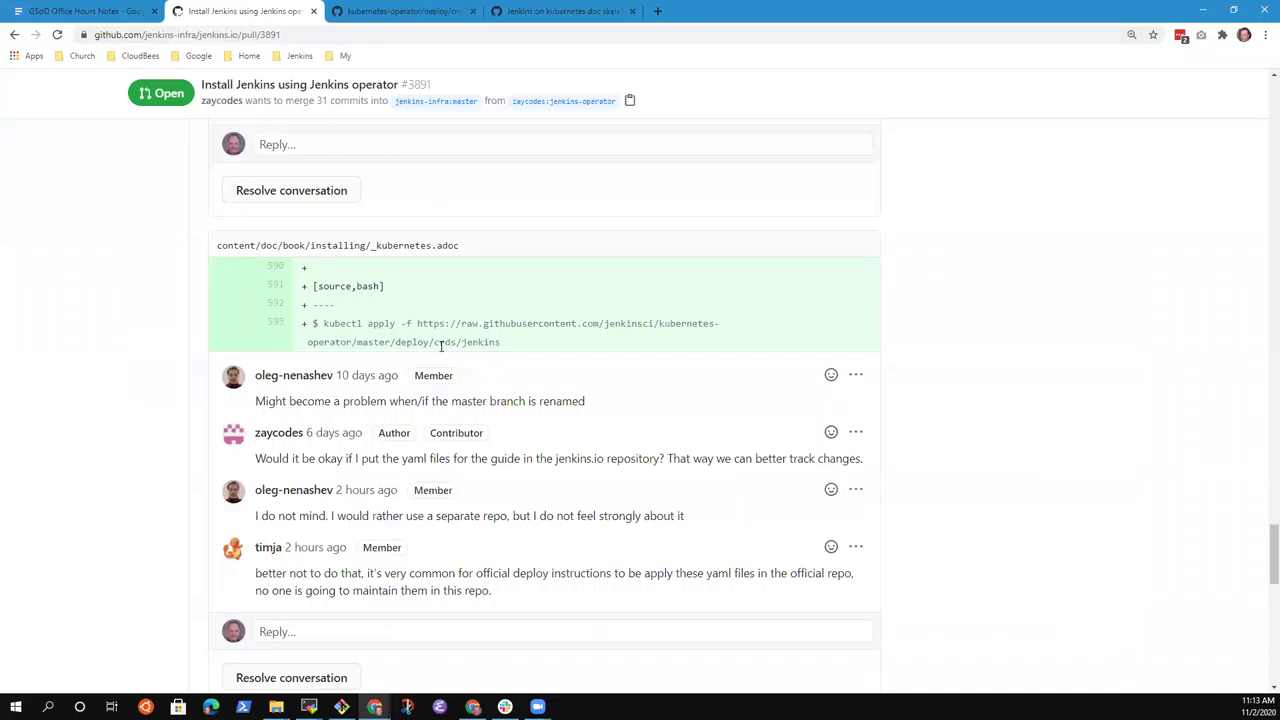
pyautogui.click(403, 12)
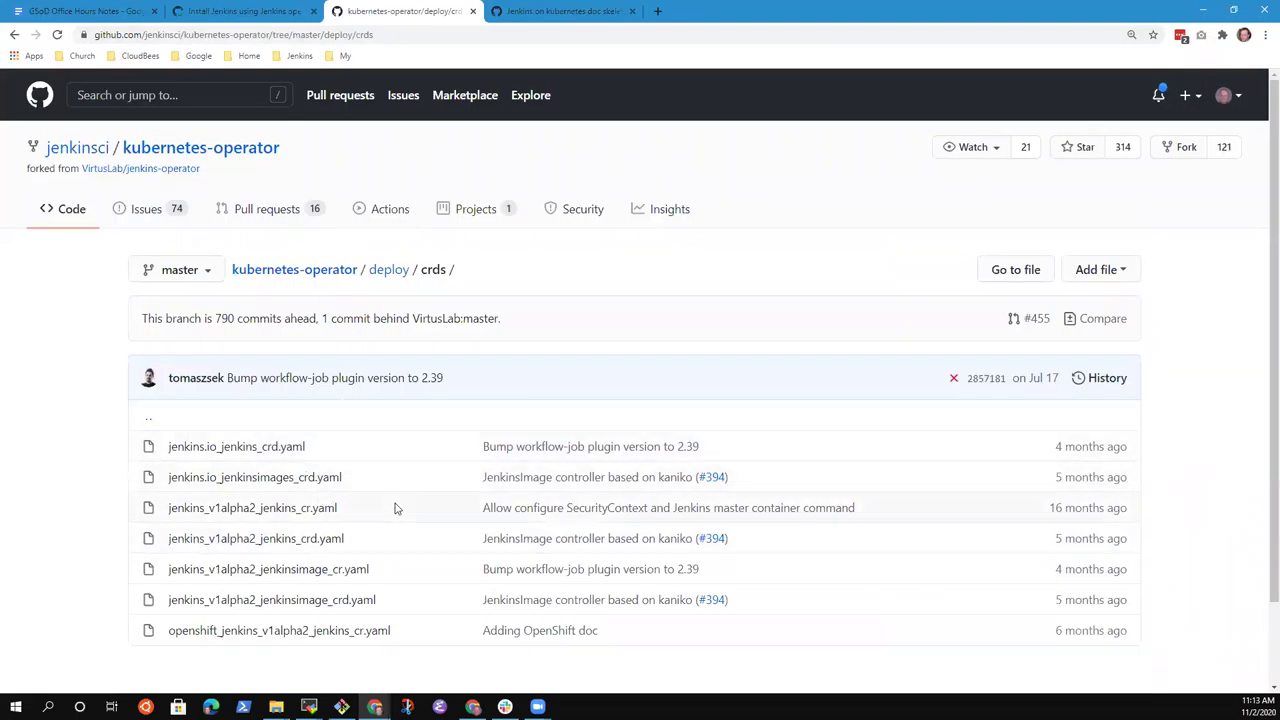
pyautogui.scroll(-1, 380, 565)
pyautogui.scroll(1, 380, 565)
pyautogui.click(244, 12)
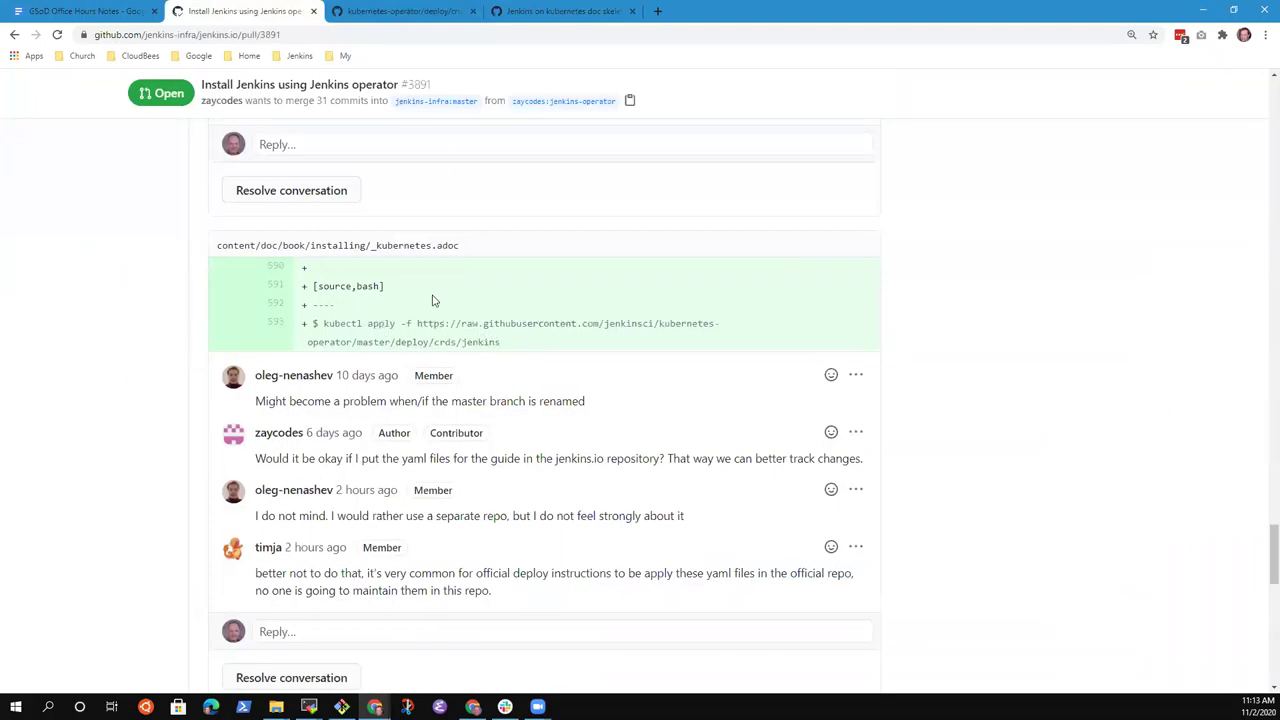
# Copy the raw.githubusercontent crds URL from the kubectl apply command on line 593.
pyautogui.moveTo(417, 323); pyautogui.dragTo(465, 342)
pyautogui.rightClick(465, 342)
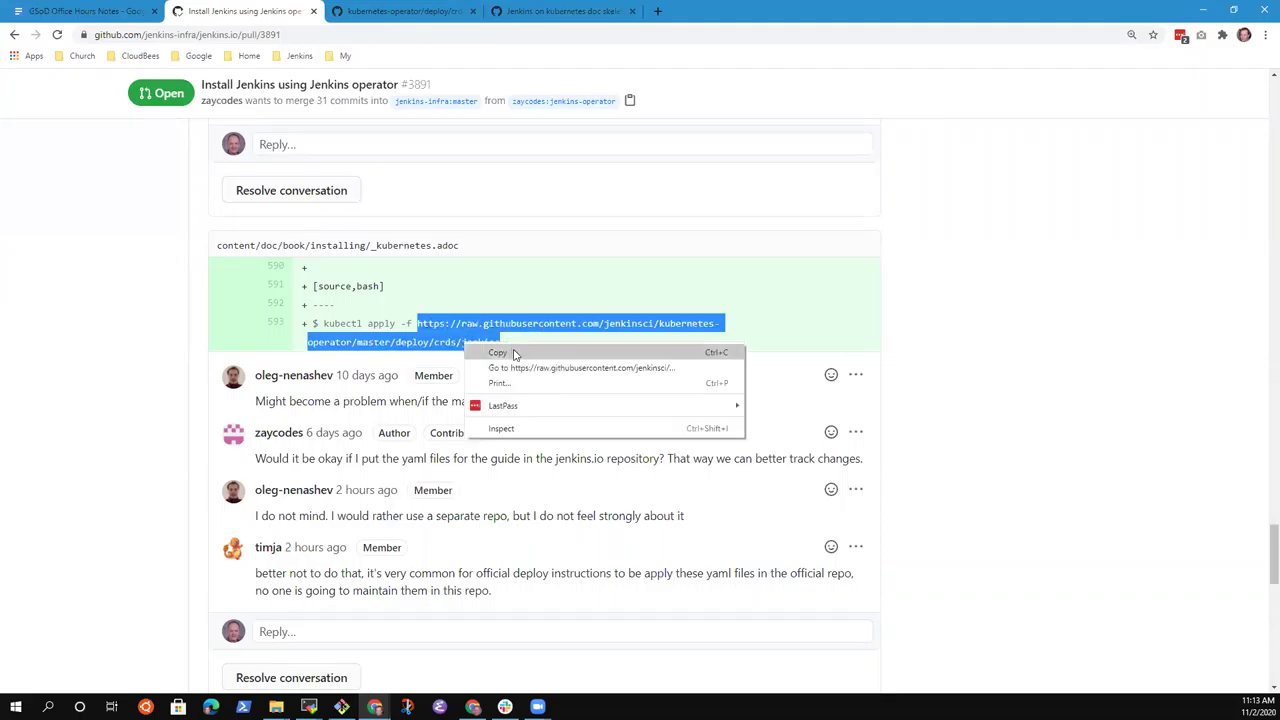
pyautogui.click(515, 353)
pyautogui.click(661, 11)
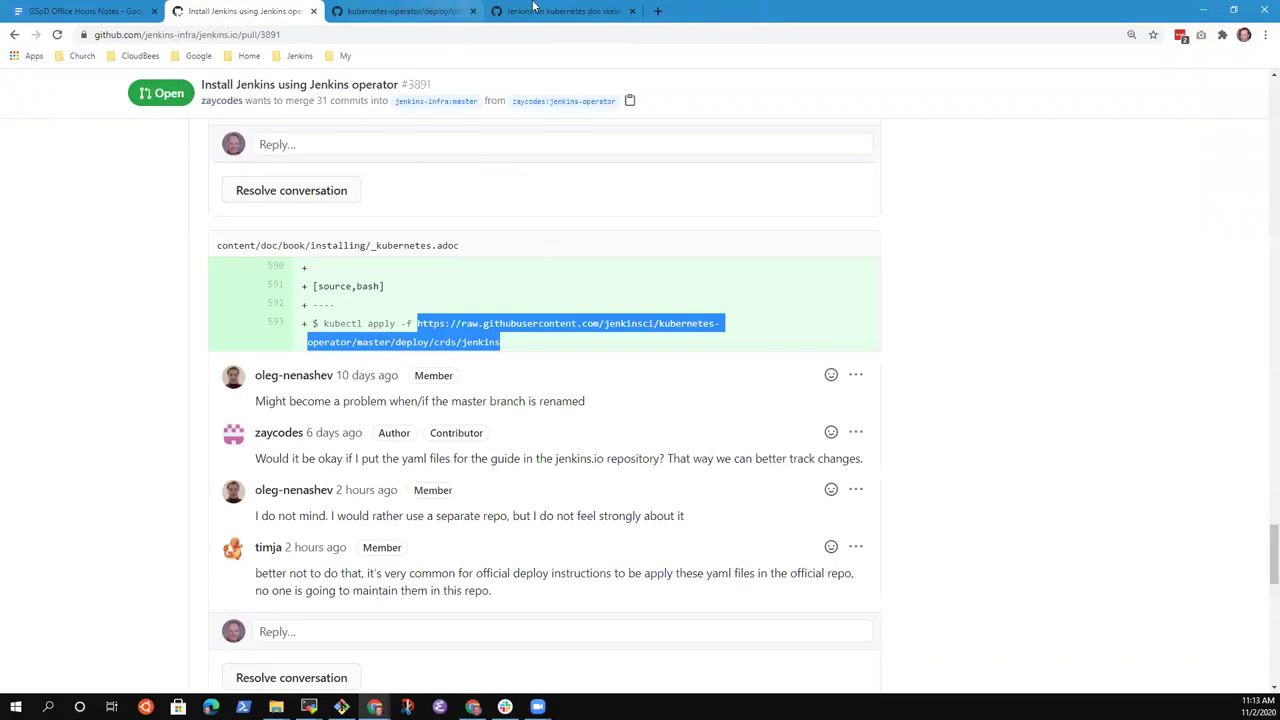
pyautogui.click(400, 12)
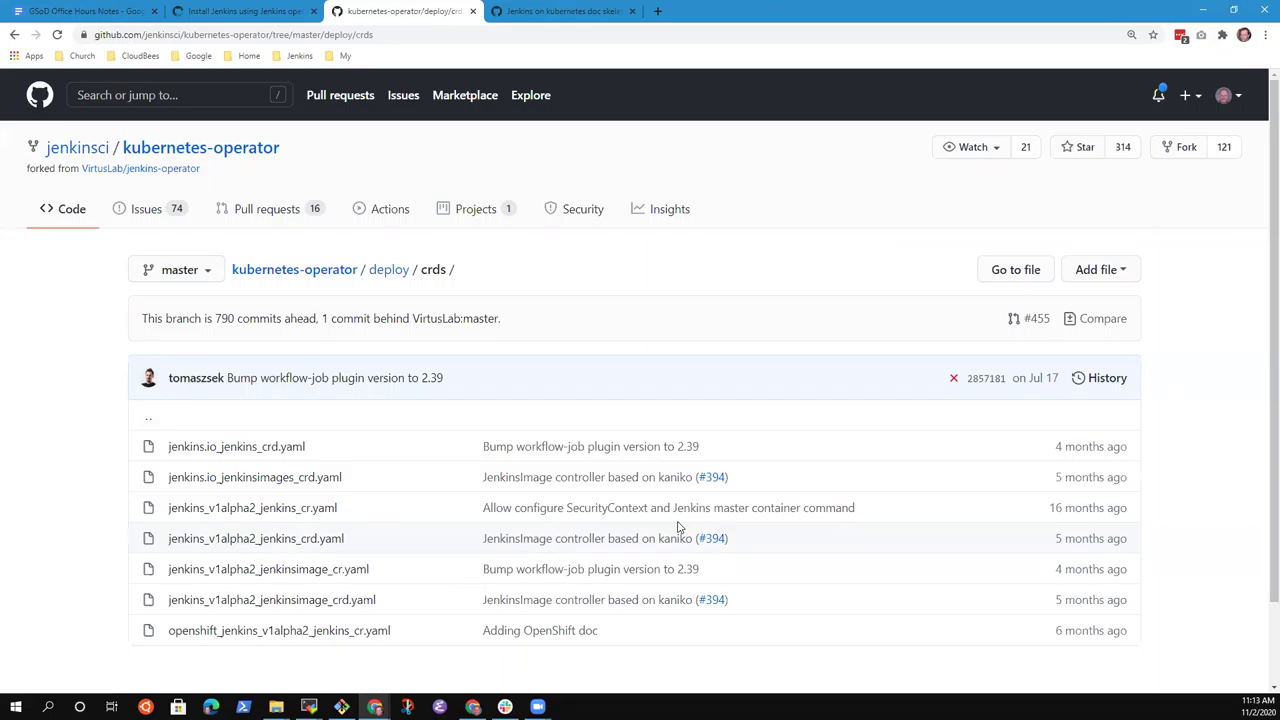
pyautogui.click(245, 11)
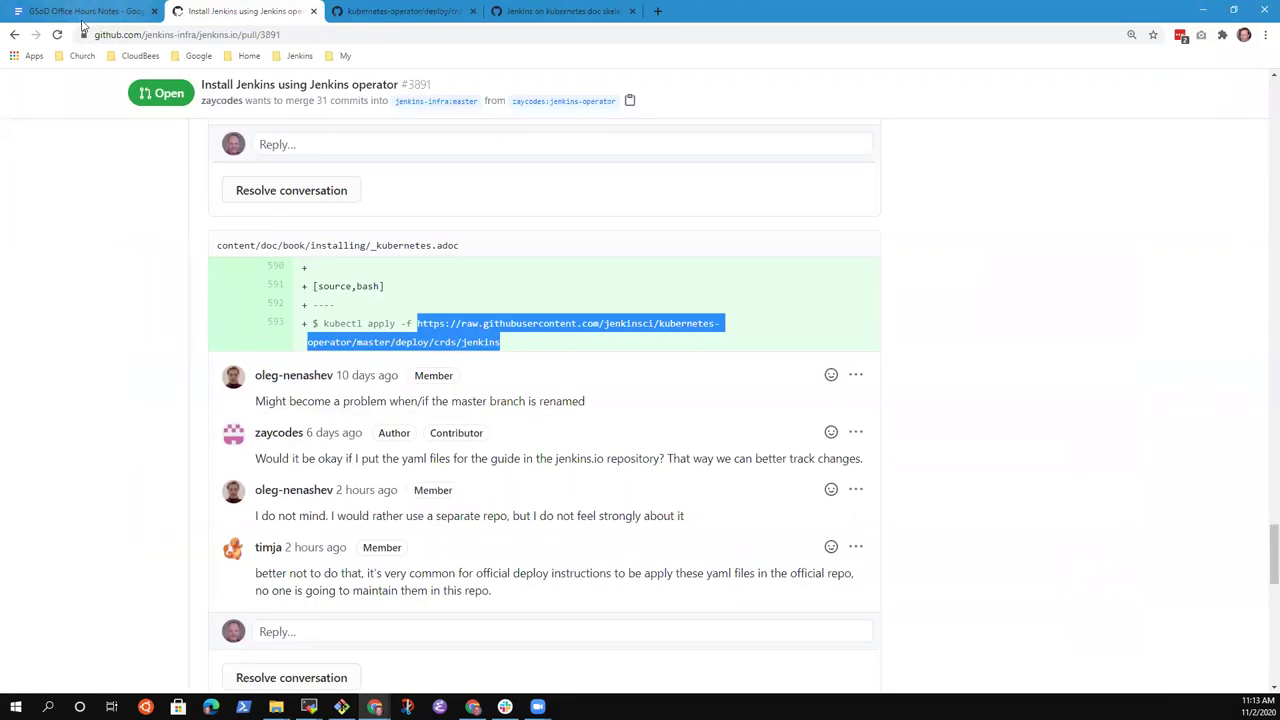
# Reselect the raw.githubusercontent URL in line 593's kubectl apply -f command.
pyautogui.click(1017, 369)
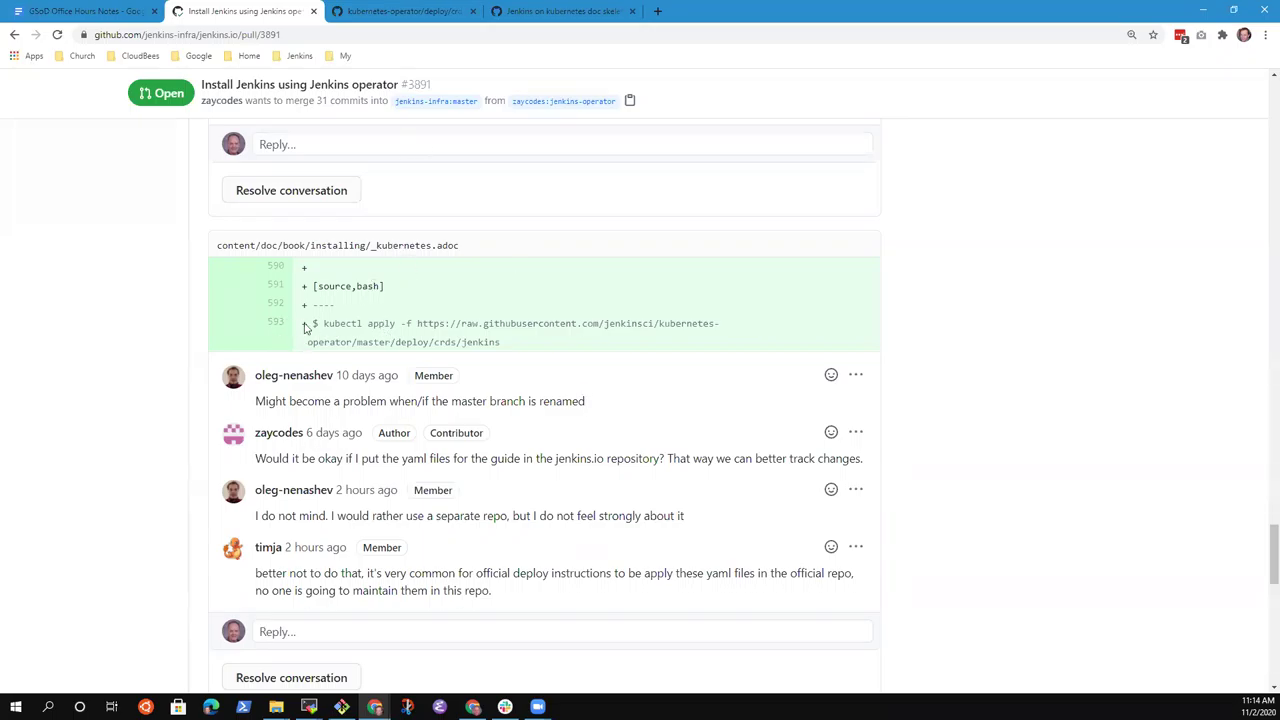
pyautogui.moveTo(314, 325); pyautogui.dragTo(588, 349)
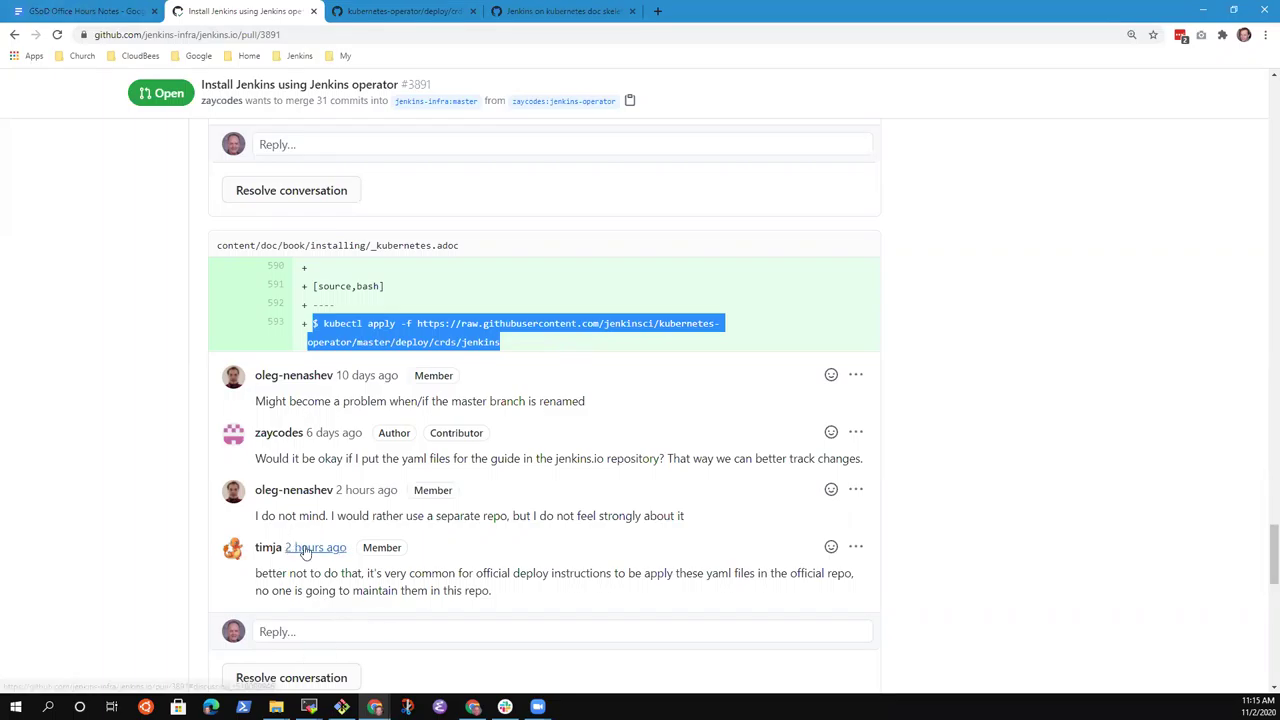
pyautogui.click(504, 354)
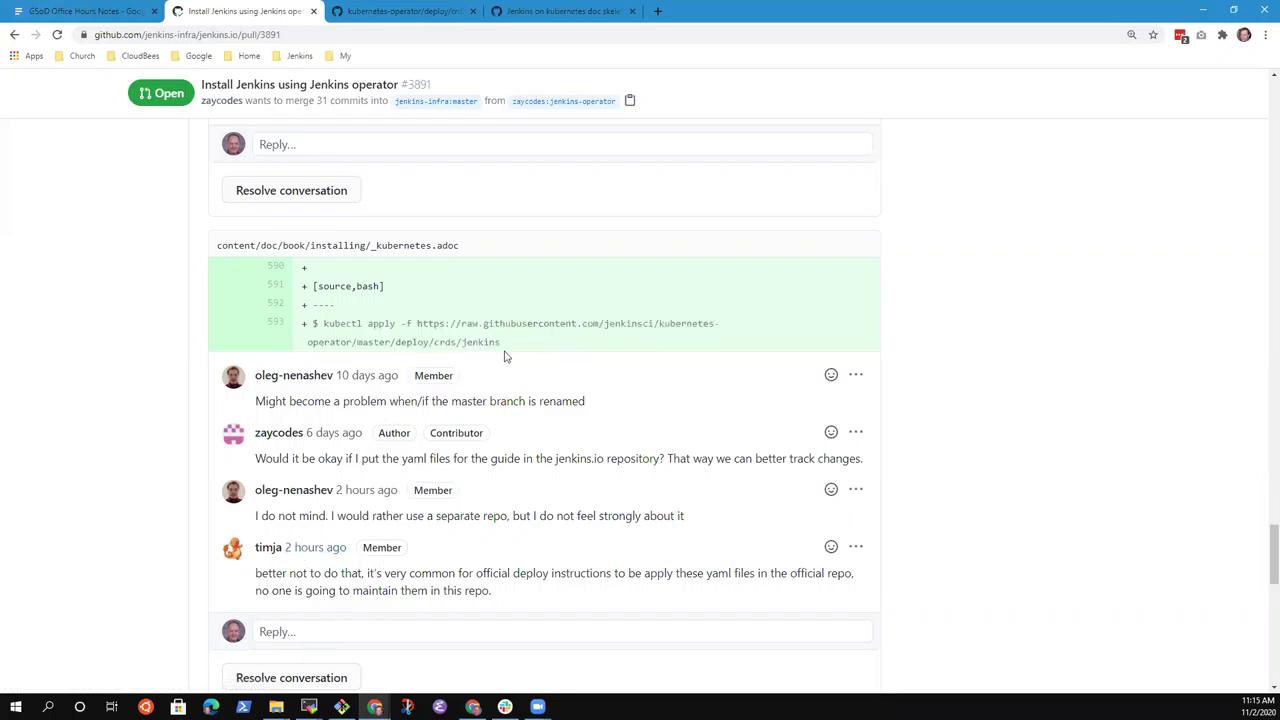
pyautogui.moveTo(417, 323); pyautogui.dragTo(500, 343)
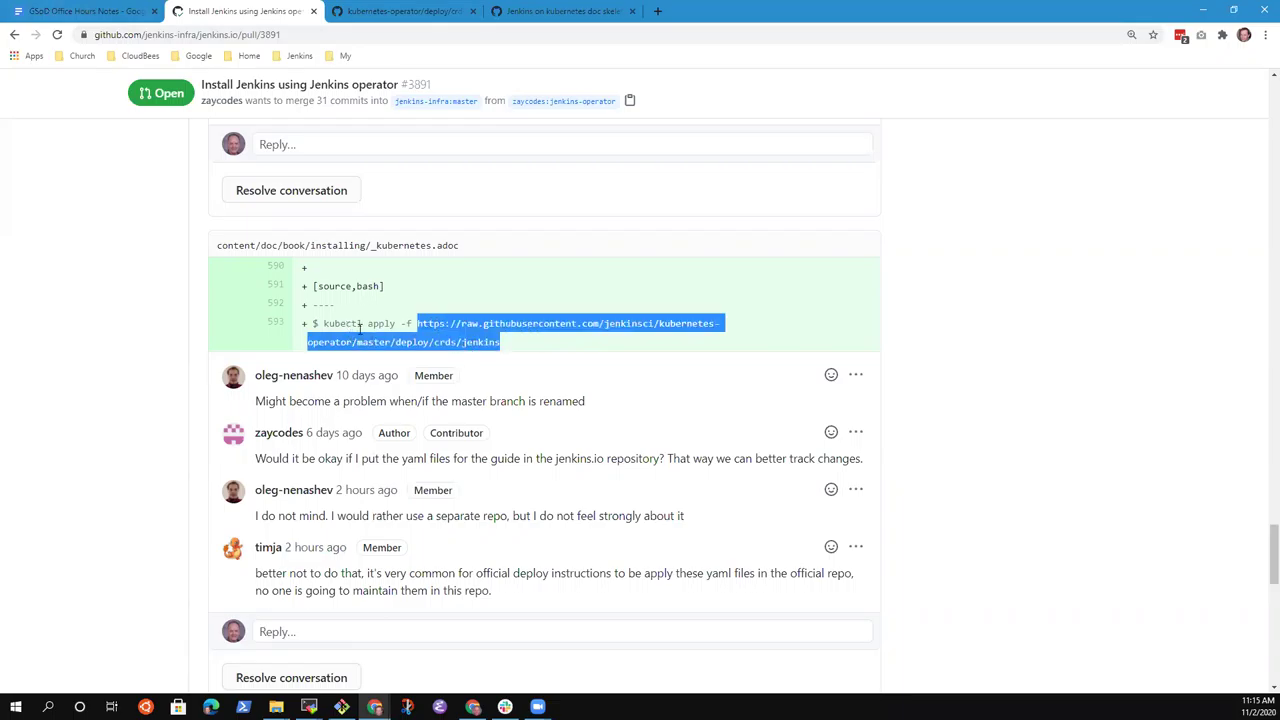
# Glance at PR #3845 and the crds folder, reselect line 593's URL, then open a new tab.
pyautogui.click(559, 11)
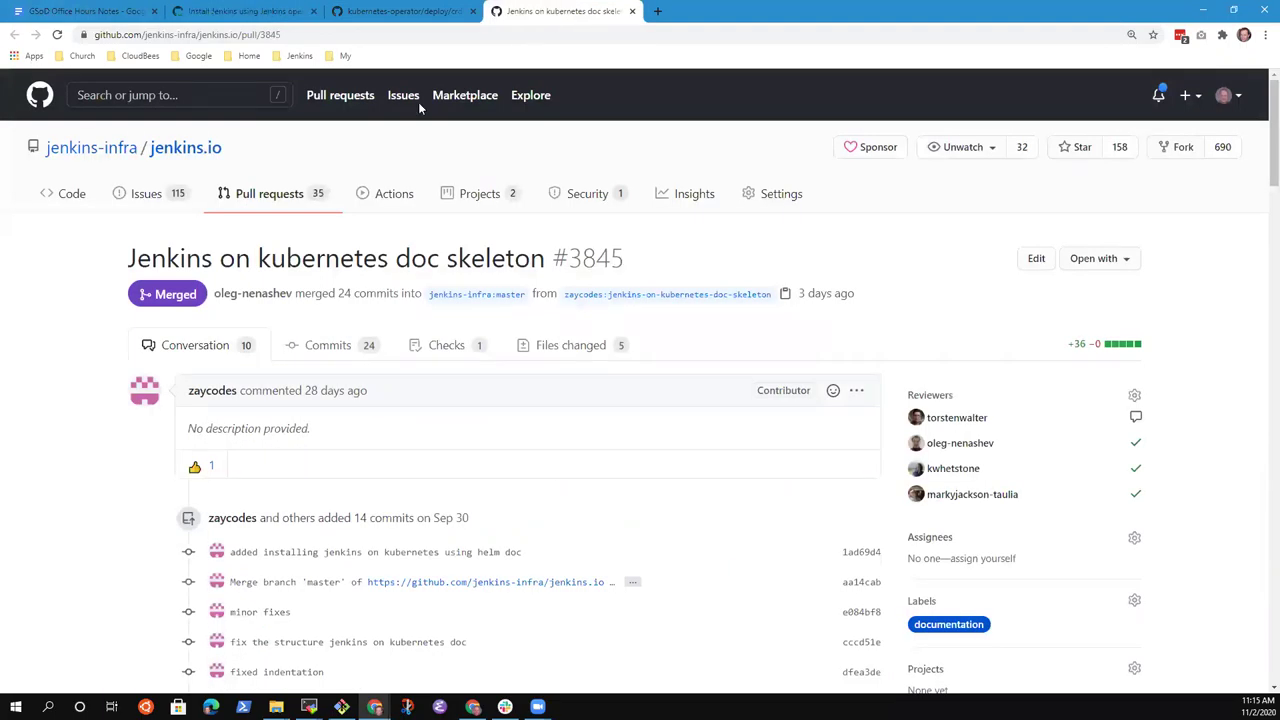
pyautogui.click(425, 12)
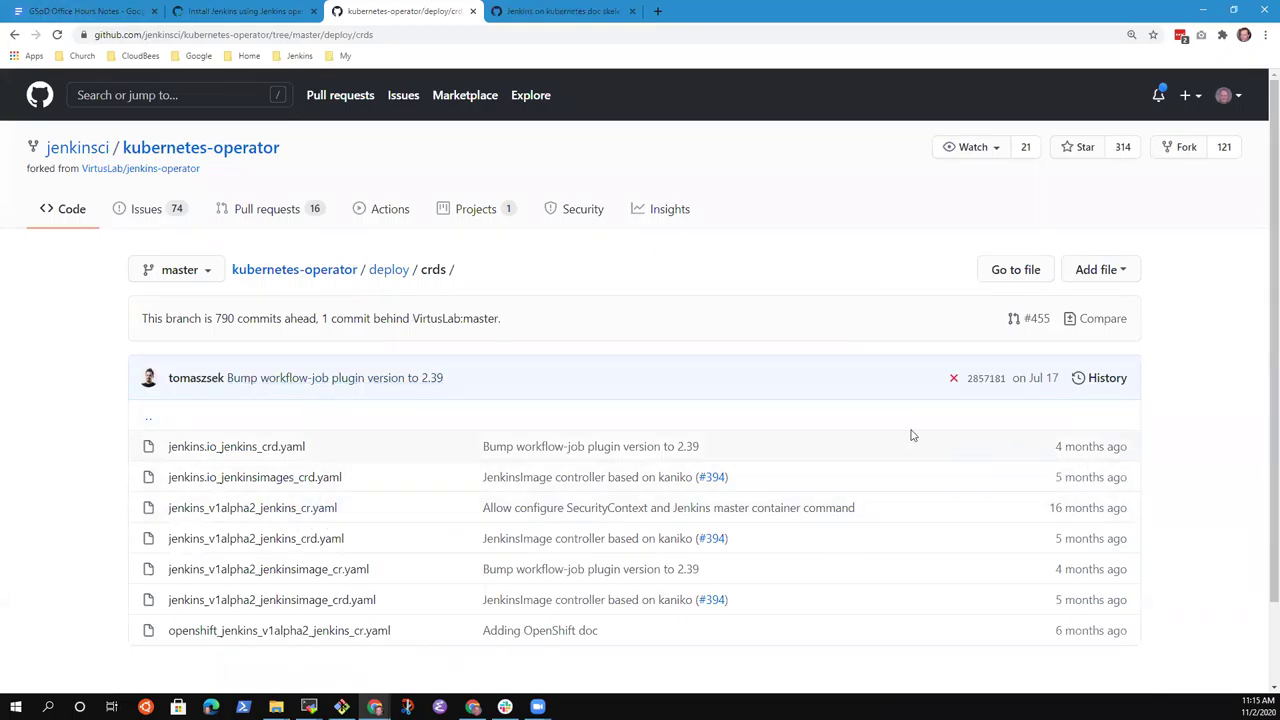
pyautogui.click(232, 12)
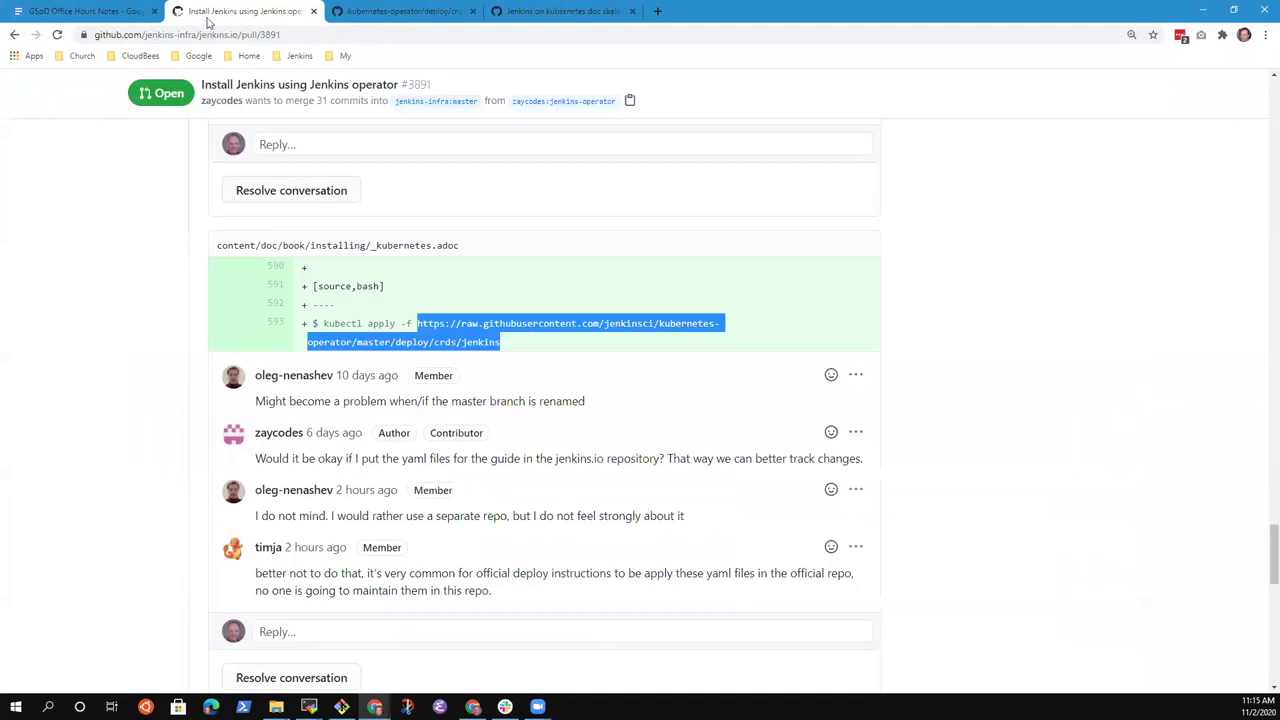
pyautogui.click(455, 340)
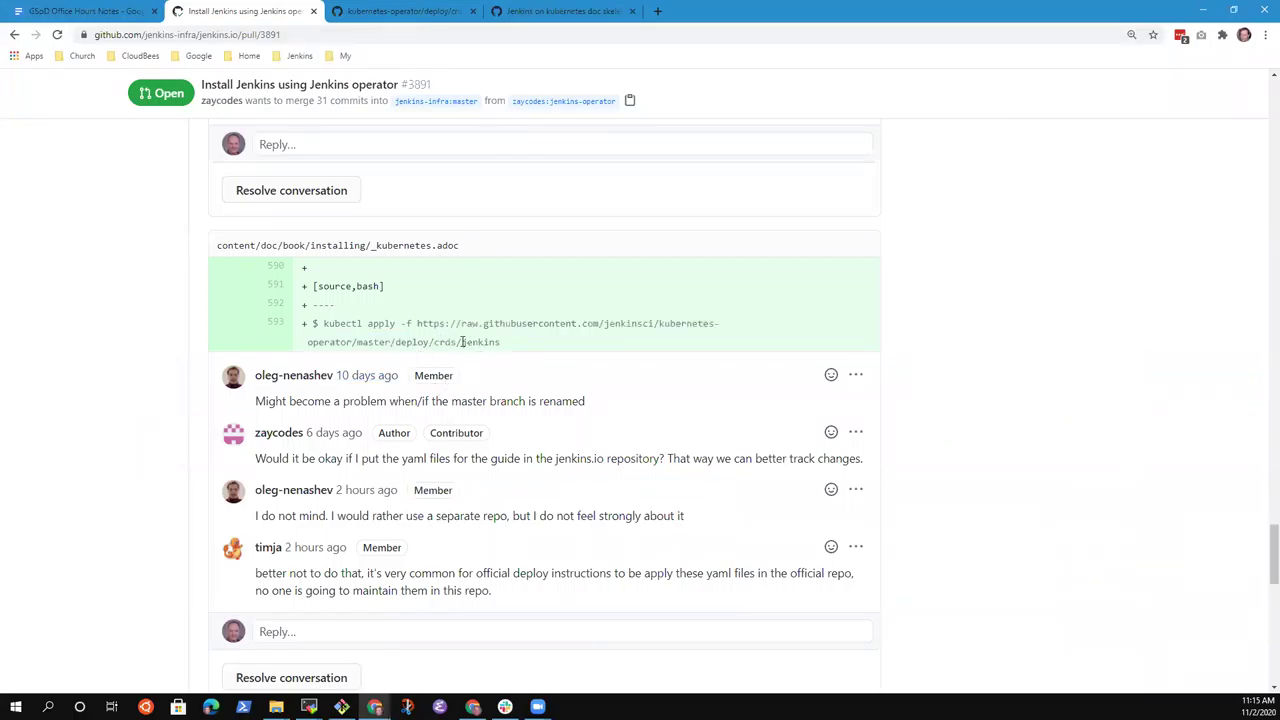
pyautogui.moveTo(417, 325); pyautogui.dragTo(480, 345)
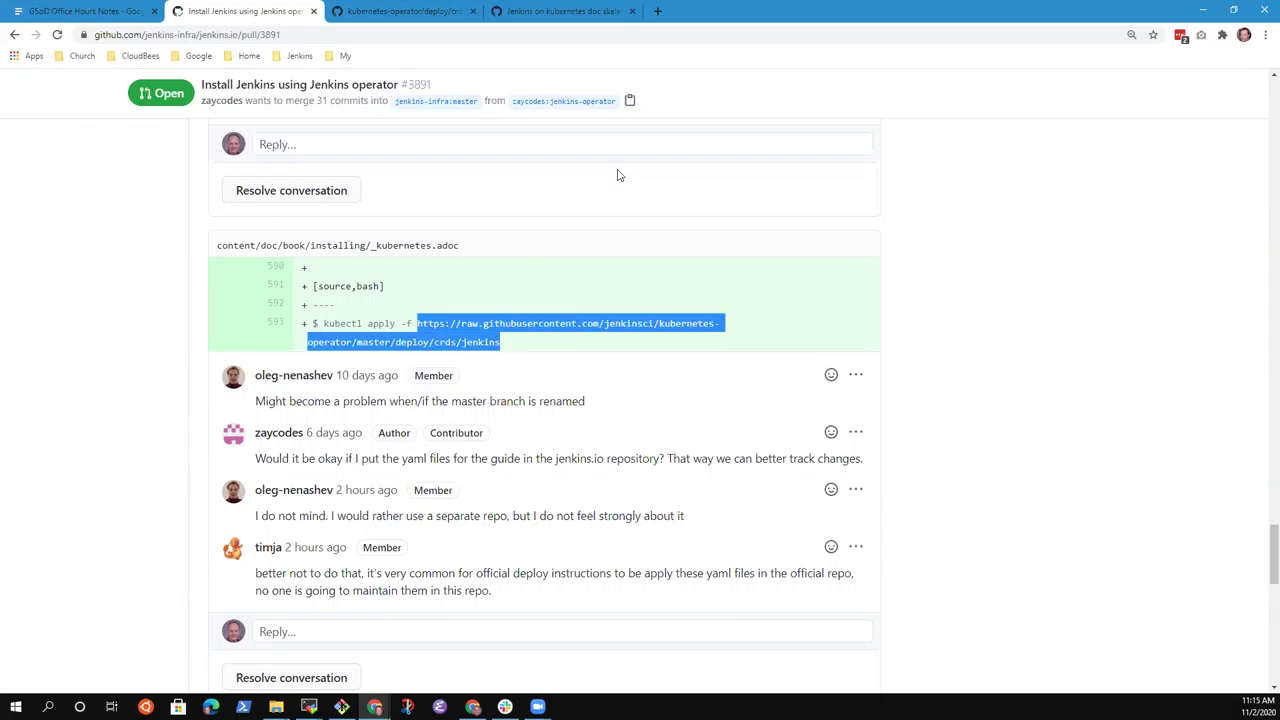
pyautogui.click(658, 11)
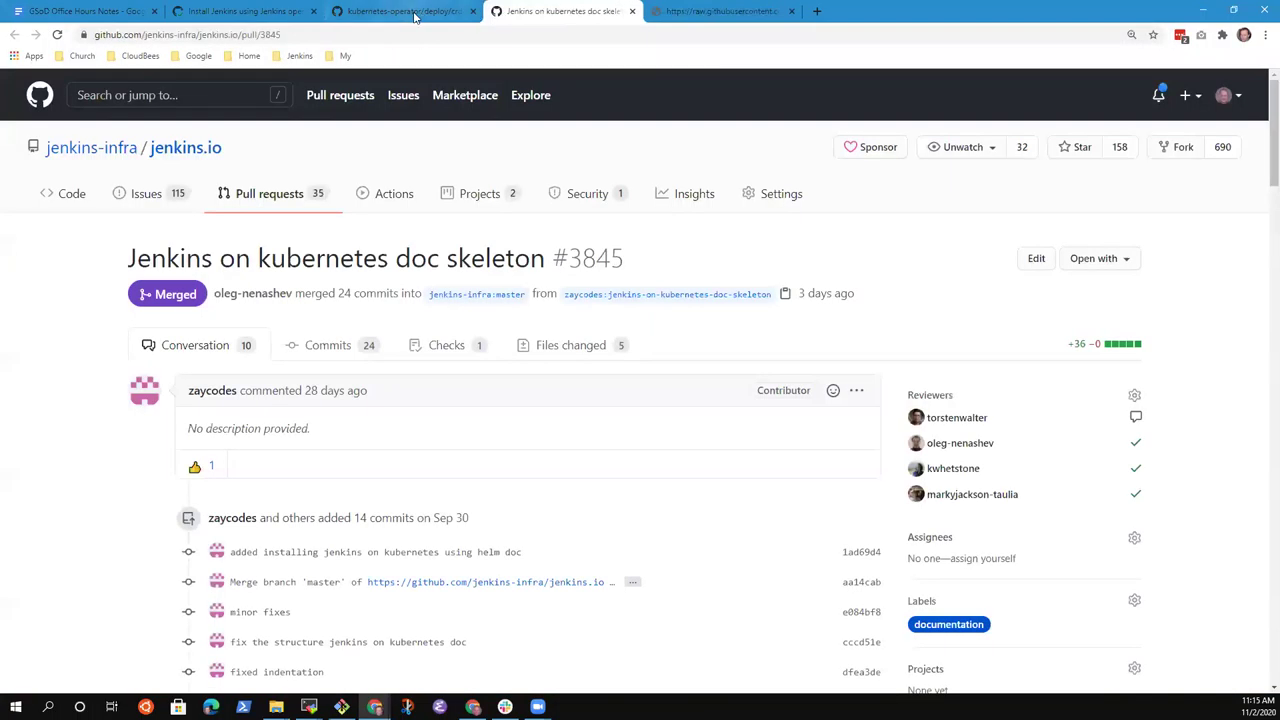
# Start a reply mentioning the reviewer: recommend fixing this URL to point to a location that exists.
pyautogui.click(415, 15)
pyautogui.click(258, 14)
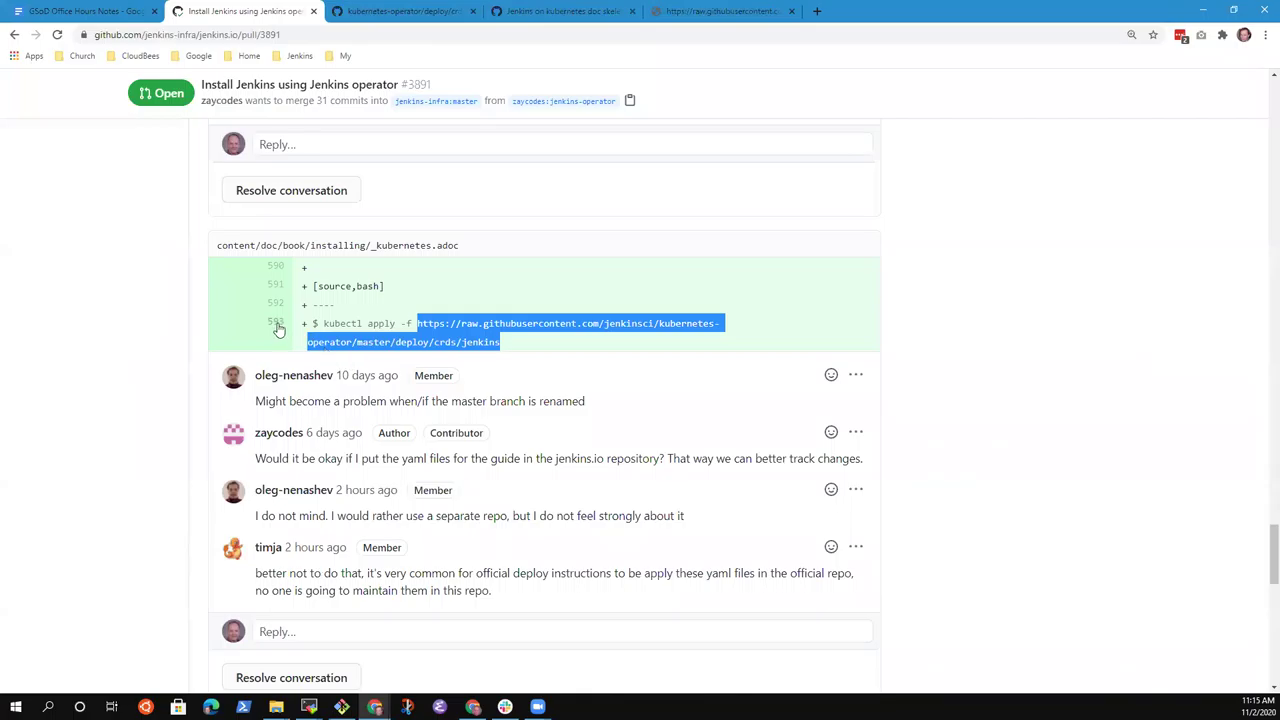
pyautogui.click(369, 632)
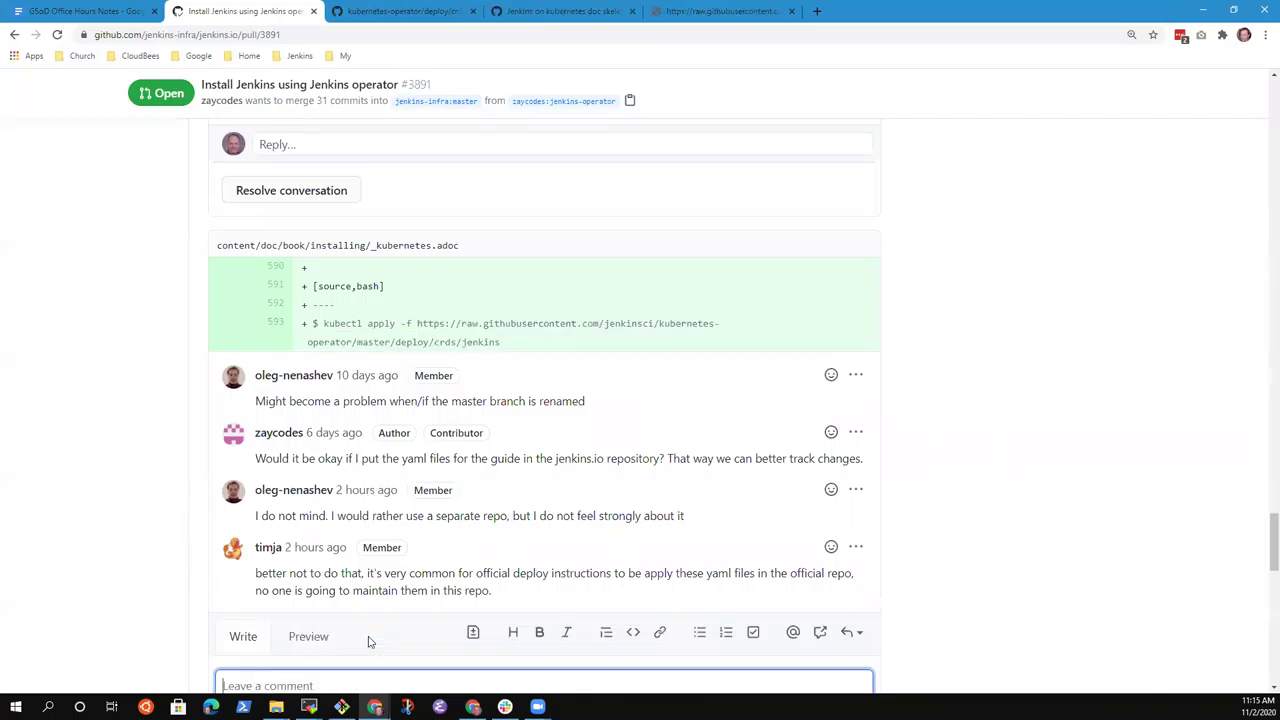
pyautogui.write('@markyjackson-taulia re')
pyautogui.write('commends that we ')
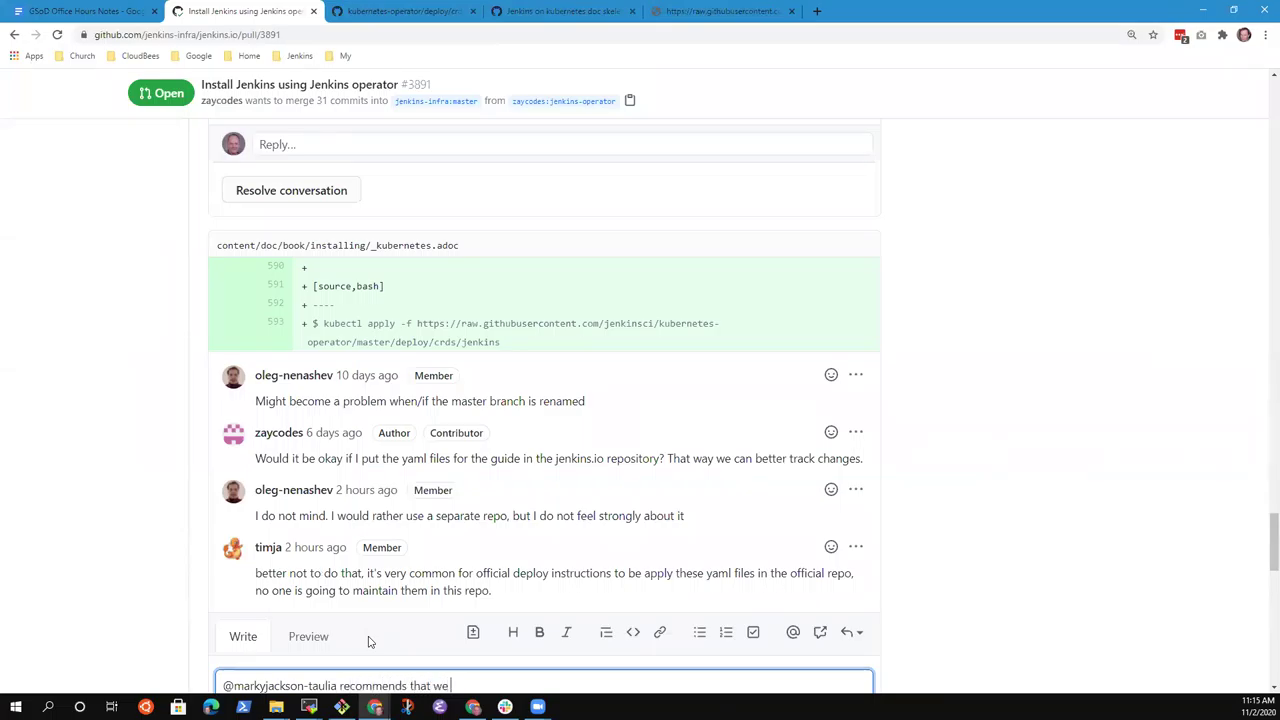
pyautogui.write('fix this URL so that it')
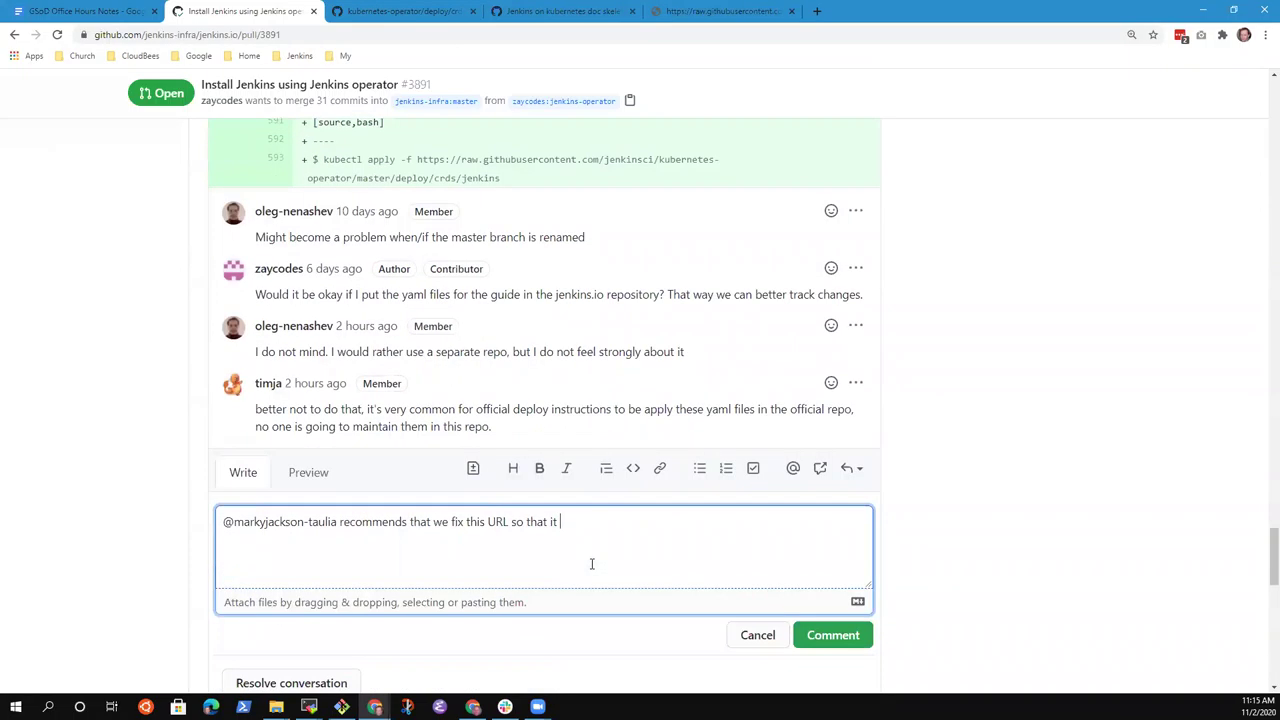
pyautogui.scroll(-2, 588, 565)
pyautogui.write('points to')
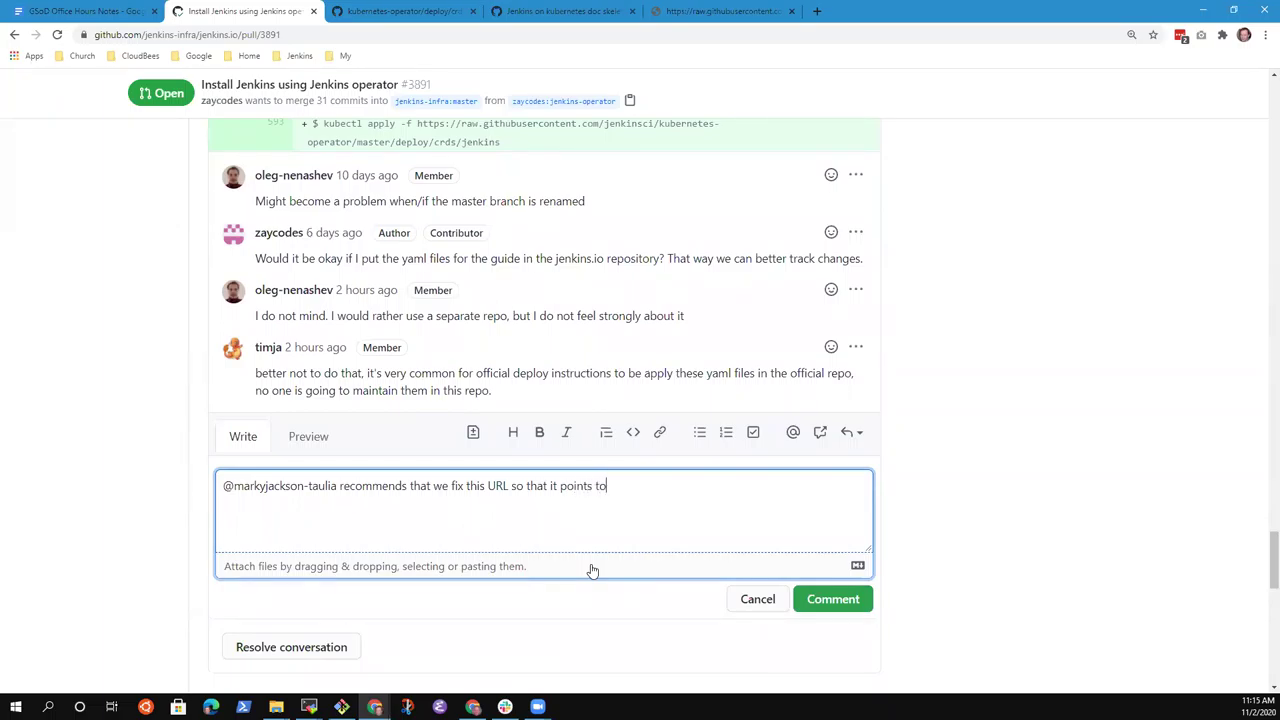
pyautogui.write(' a location ta')
pyautogui.write('g')
pyautogui.press('BackSpace')
pyautogui.press('BackSpace')
pyautogui.write('hgg')
pyautogui.press('BackSpace')
pyautogui.press('BackSpace')
pyautogui.write('at exists and')
pyautogui.press('BackSpace')
pyautogui.press('BackSpace')
pyautogui.press('BackSpace')
pyautogui.press('BackSpace')
# Finish the reply: include a comment warning that we need to confirm this works periodically.
pyautogui.write('and that it')
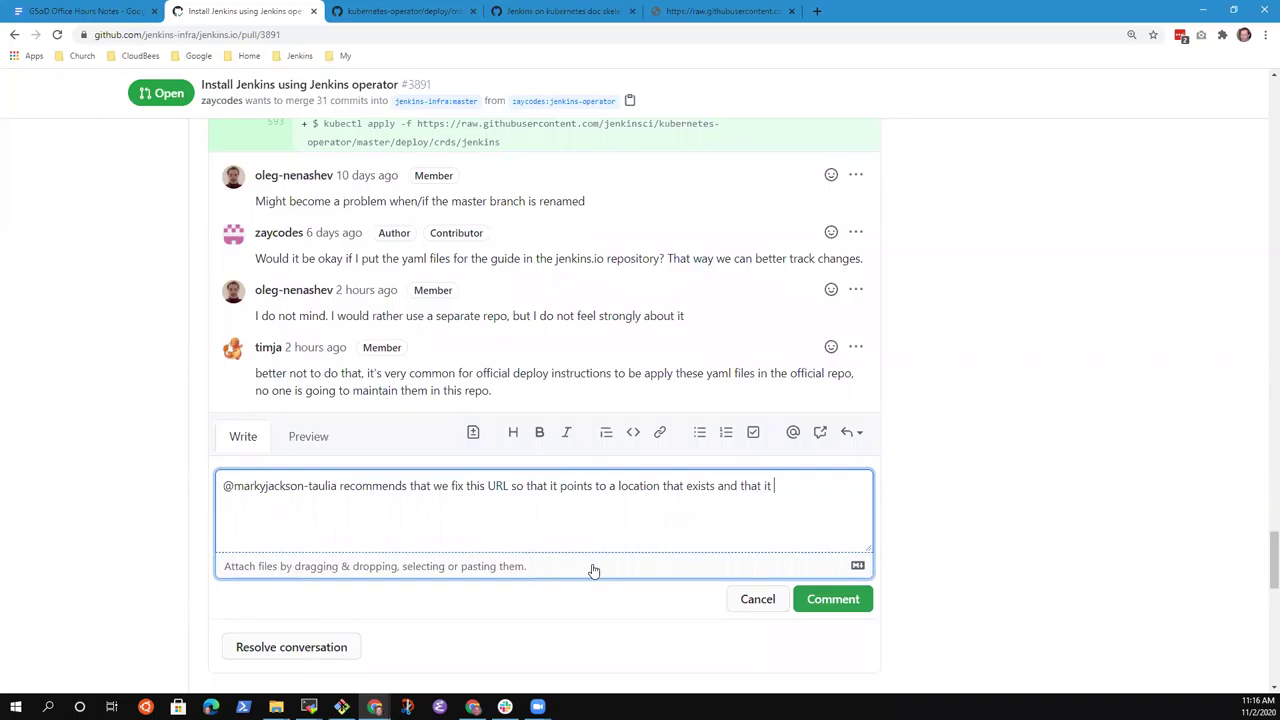
pyautogui.write(' includes a')
pyautogui.write('comment warning that we need to')
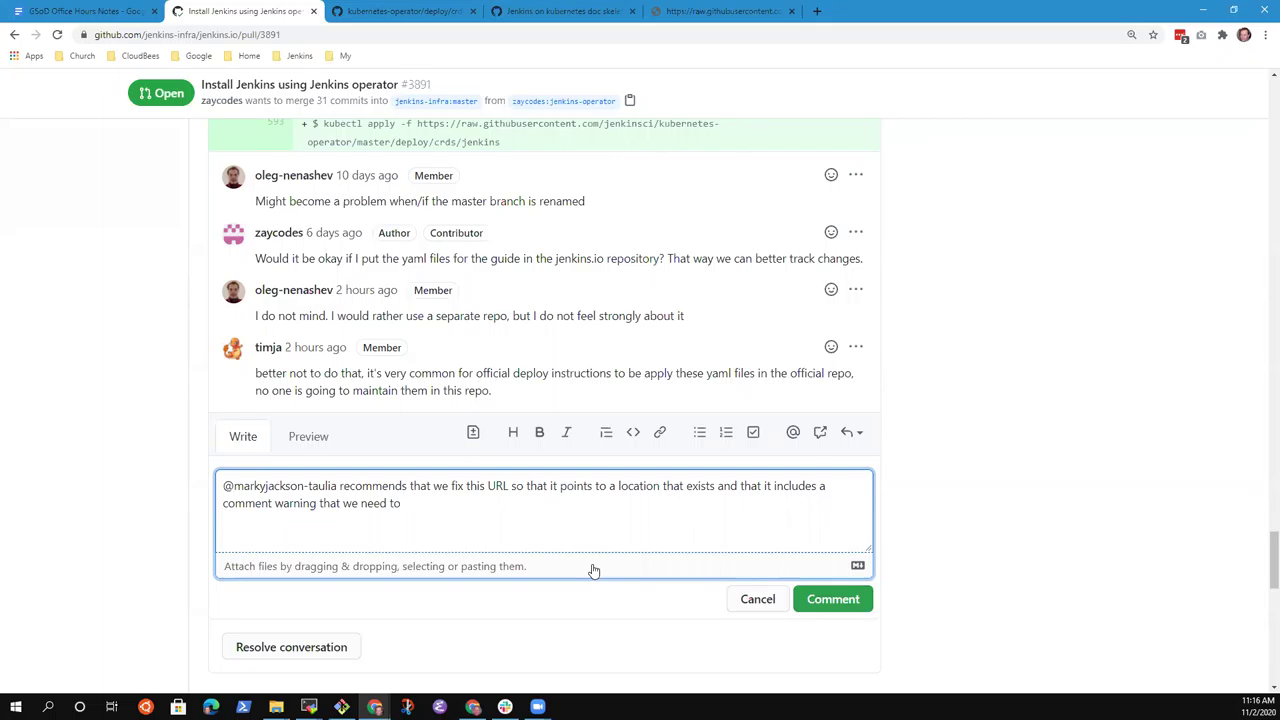
pyautogui.write('up')
pyautogui.press('BackSpace')
pyautogui.press('BackSpace')
pyautogui.write('update this sped')
pyautogui.press('BackSpace')
pyautogui.press('BackSpace')
pyautogui.press('BackSpace')
pyautogui.press('BackSpace')
pyautogui.write('periodical')
pyautogui.hotkey('ctrl', 'BackSpace')
pyautogui.hotkey('ctrl', 'BackSpace')
pyautogui.hotkey('ctrl', 'BackSpace')
pyautogui.write('confirm this works peroid')
pyautogui.press('BackSpace')
pyautogui.press('BackSpace')
pyautogui.press('BackSpace')
pyautogui.write('iodically')
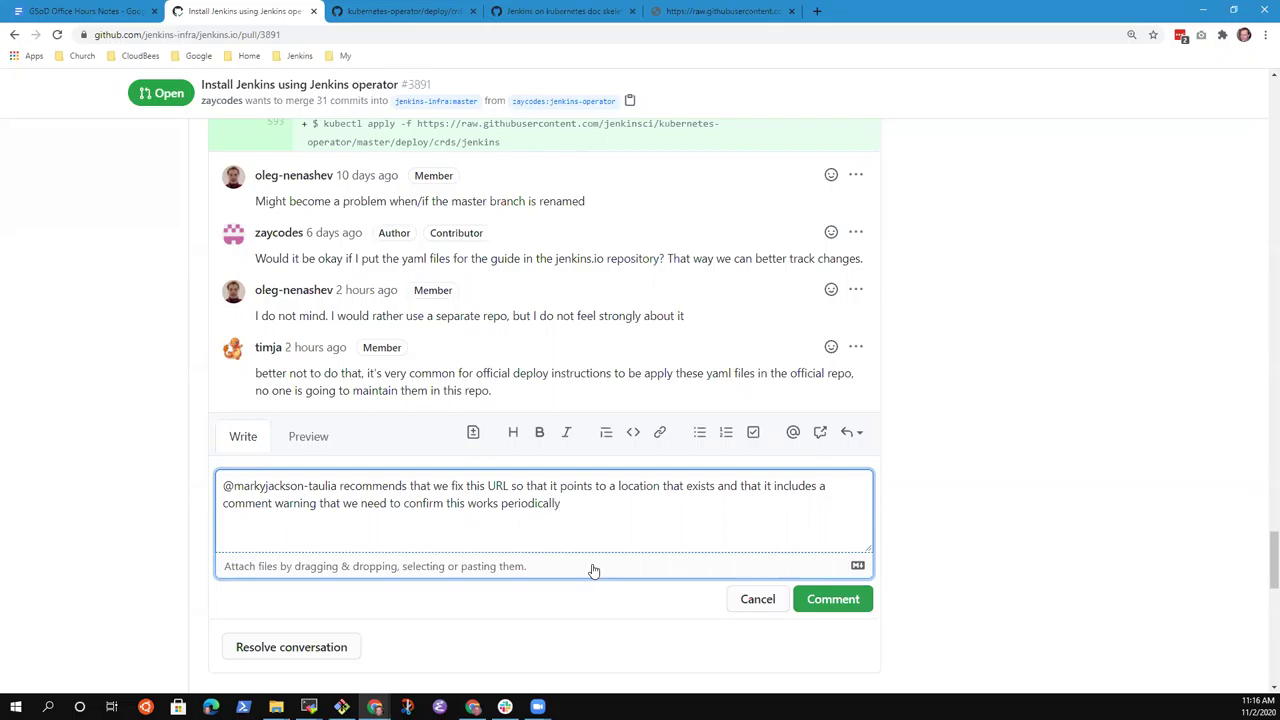
pyautogui.write('.')
# Post the crds URL reply on PR #3891, then highlight the reviewer's comment while discussing it.
pyautogui.click(821, 604)
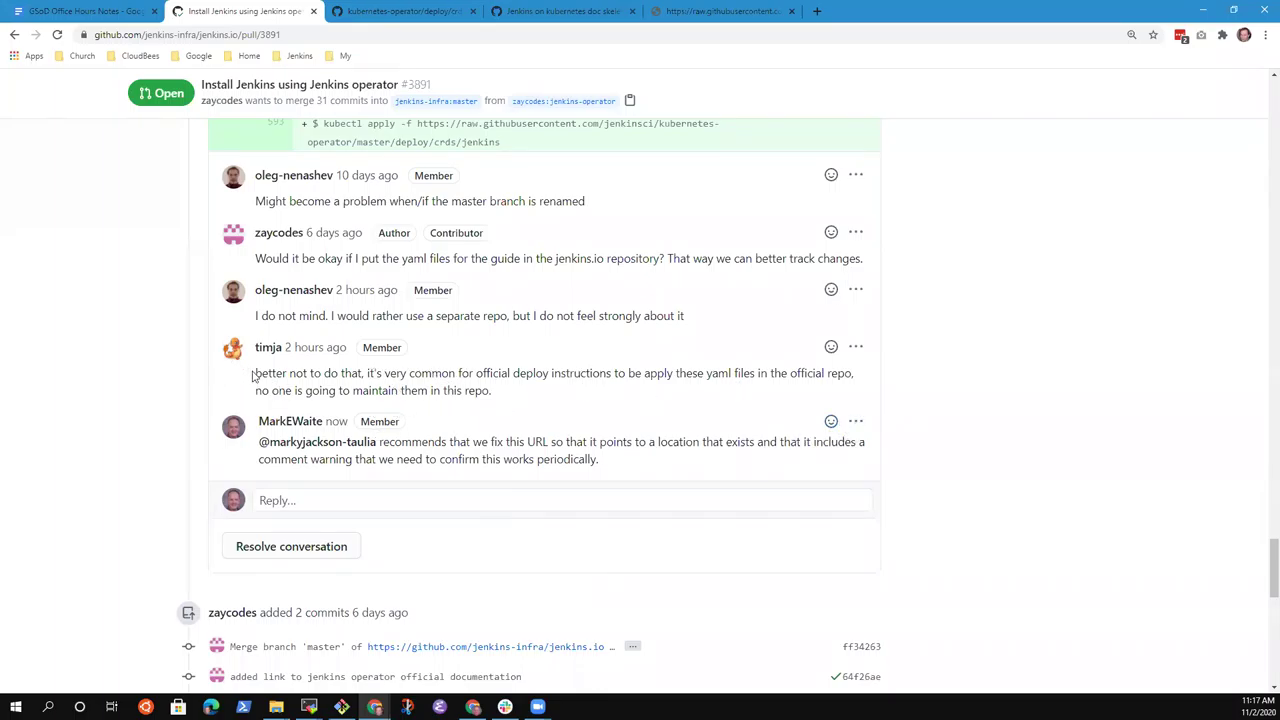
pyautogui.moveTo(257, 373); pyautogui.dragTo(464, 389)
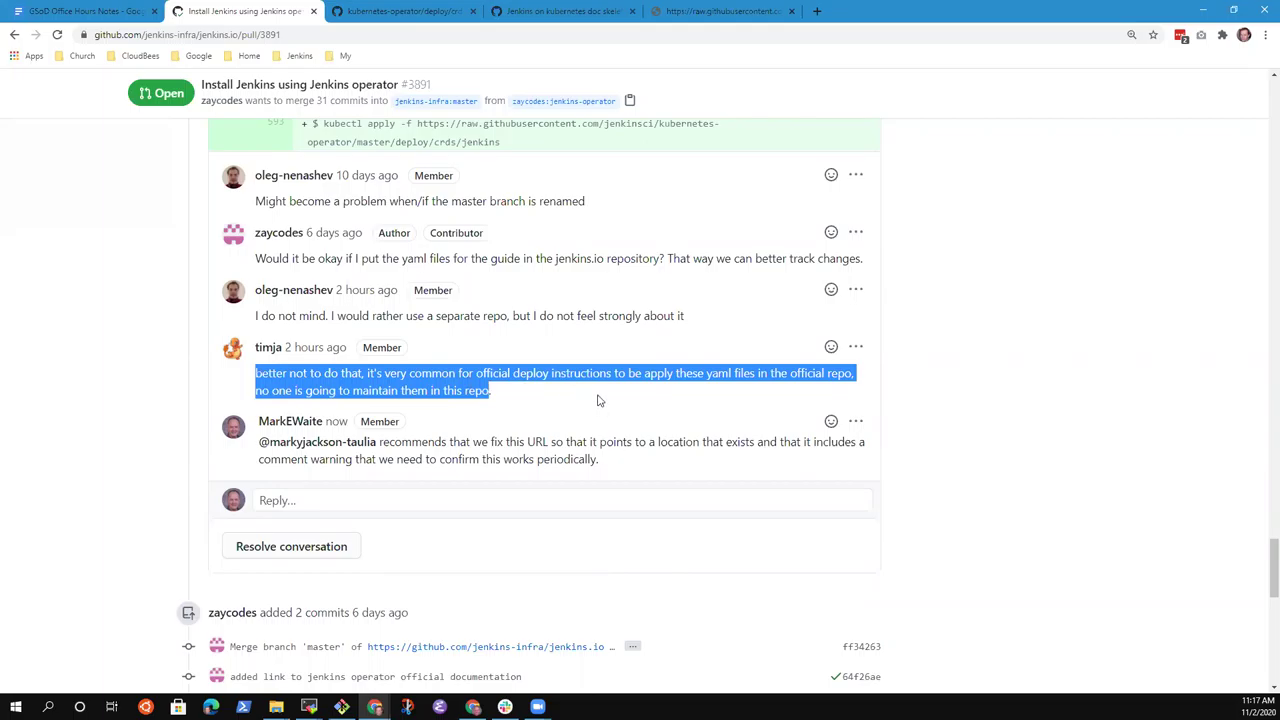
pyautogui.click(462, 386)
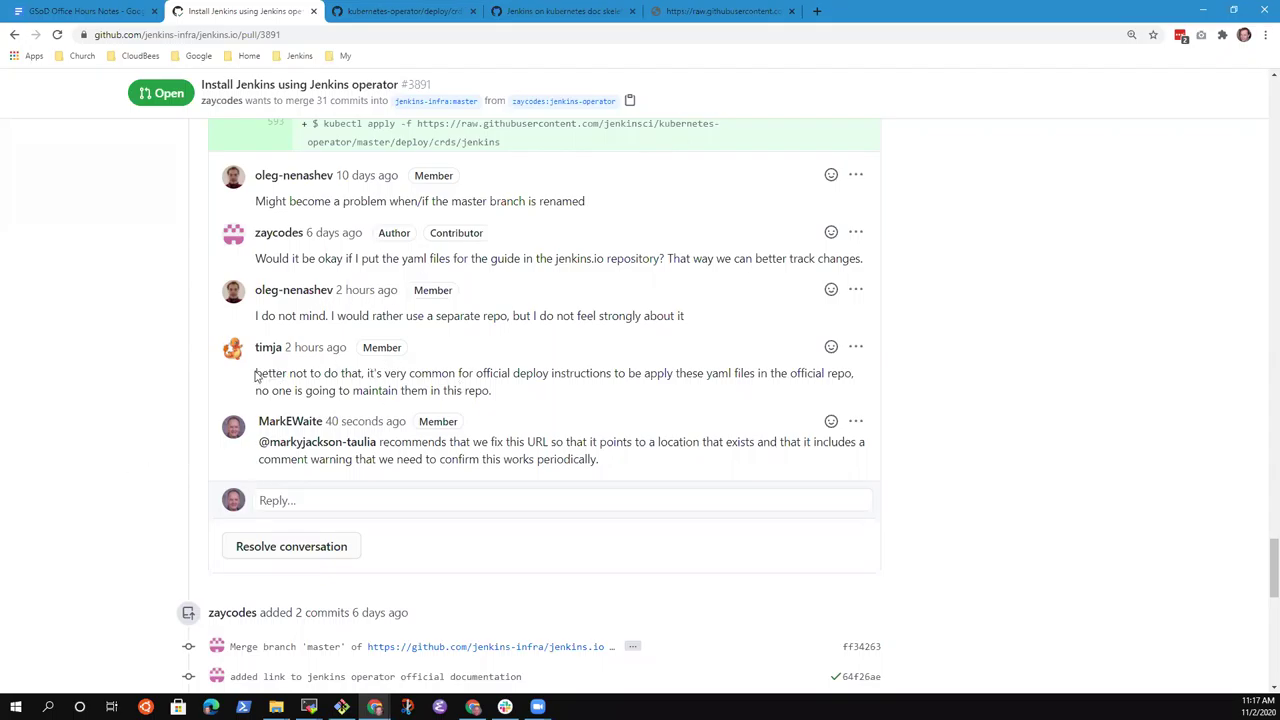
pyautogui.moveTo(258, 373); pyautogui.dragTo(526, 403)
pyautogui.click(994, 392)
# Switch to the jenkinsci/kubernetes-operator deploy/crds folder listing of yaml files.
pyautogui.click(420, 11)
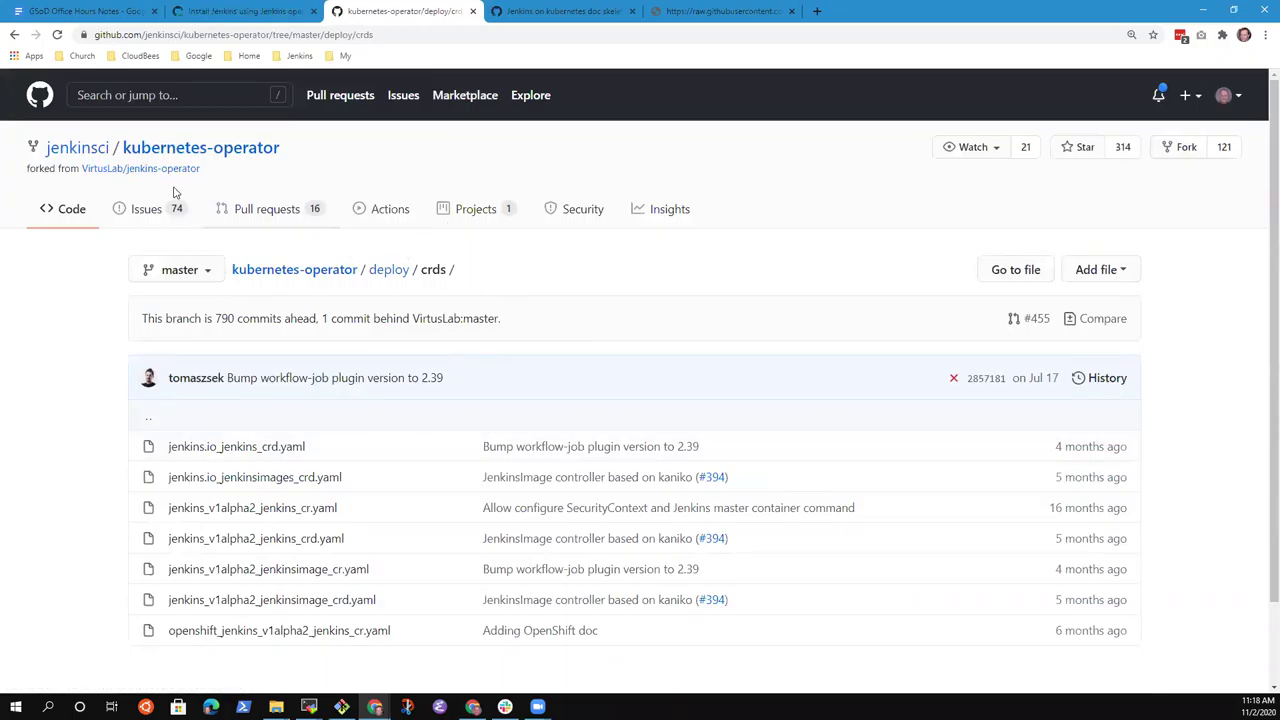
pyautogui.moveTo(167, 175)
# Back in PR #3891, highlight the raw githubusercontent URL on line 593.
pyautogui.click(268, 13)
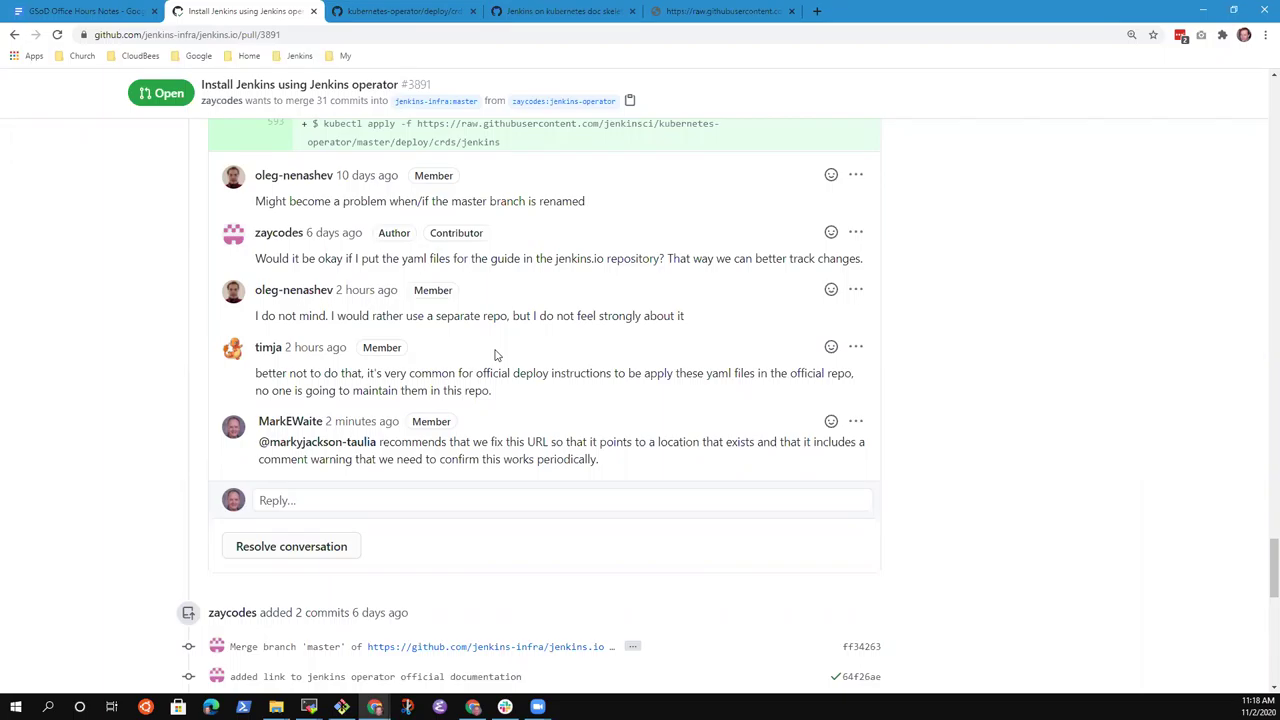
pyautogui.scroll(2, 554, 209)
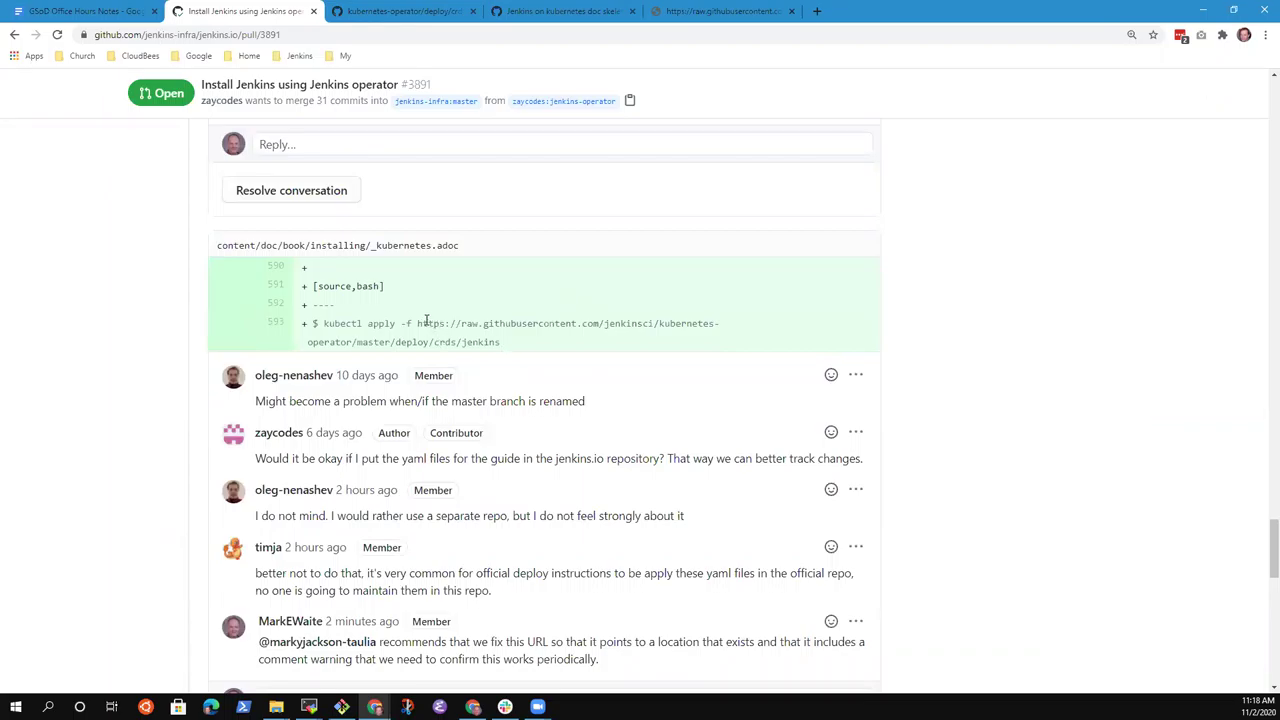
pyautogui.moveTo(417, 323); pyautogui.dragTo(505, 349)
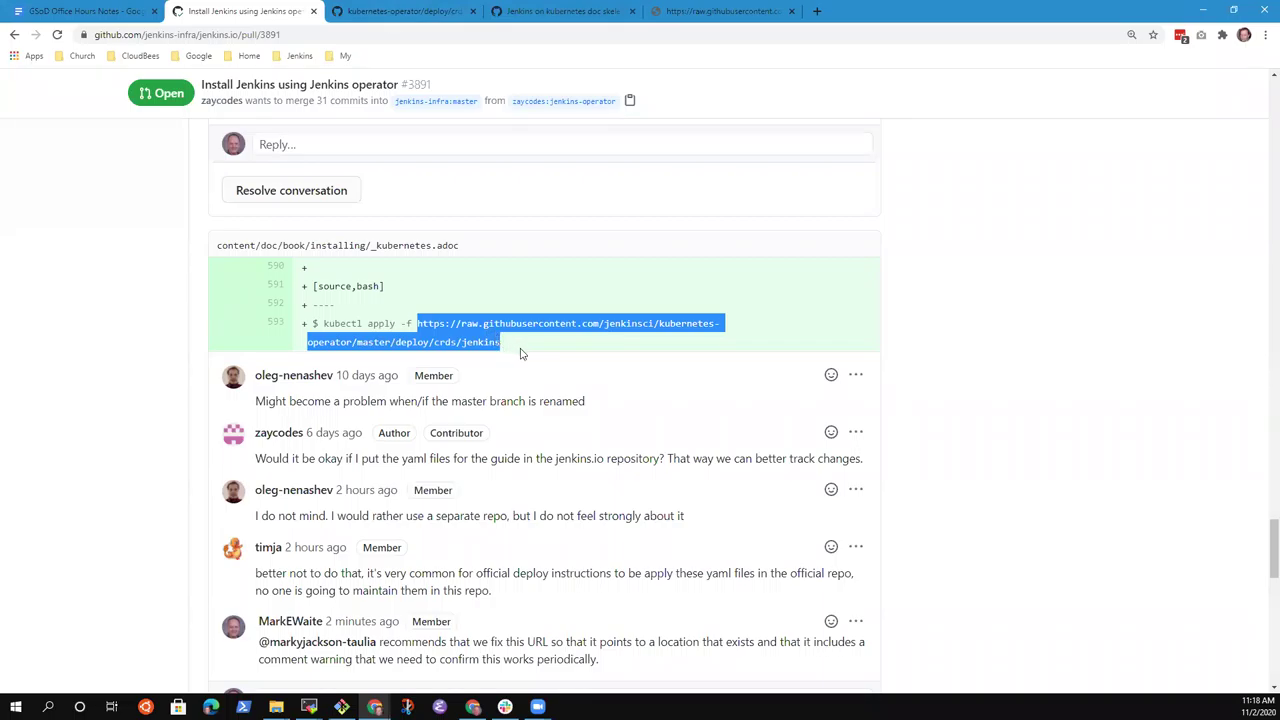
pyautogui.scroll(-5, 437, 440)
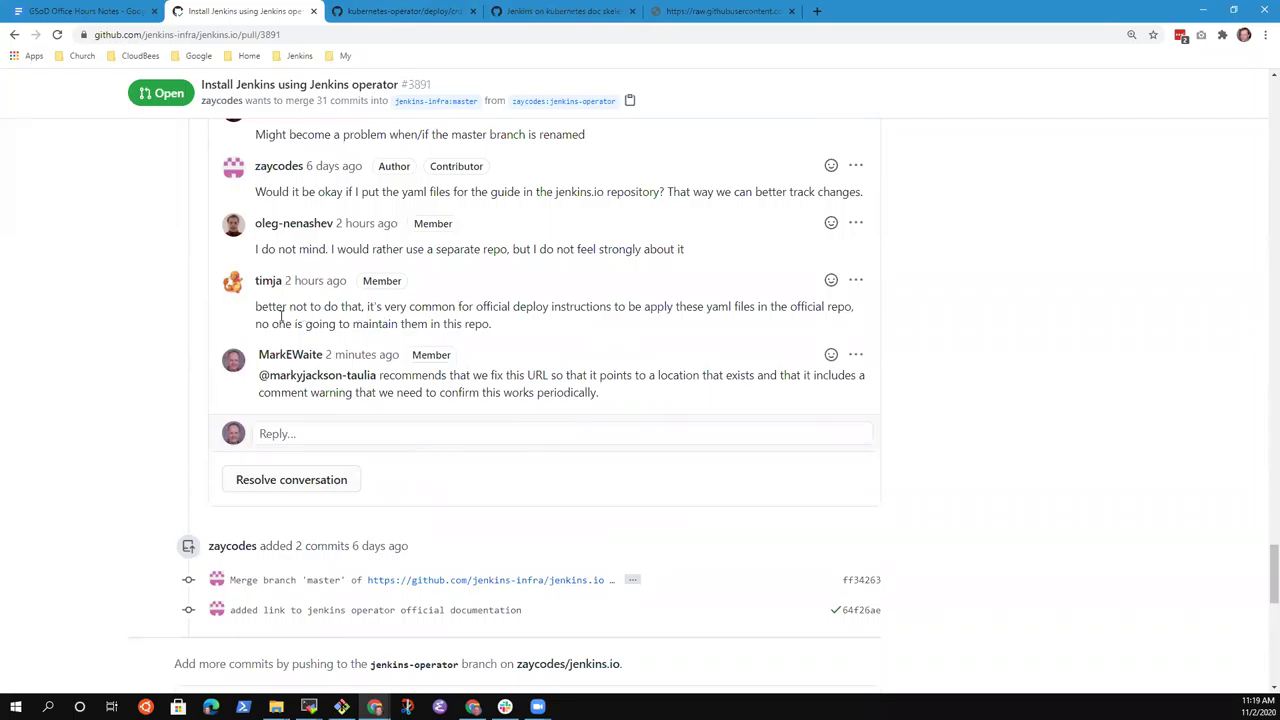
# Highlight the reviewer's comment and the newly posted recommendation comment while discussing them.
pyautogui.moveTo(256, 307); pyautogui.dragTo(548, 307)
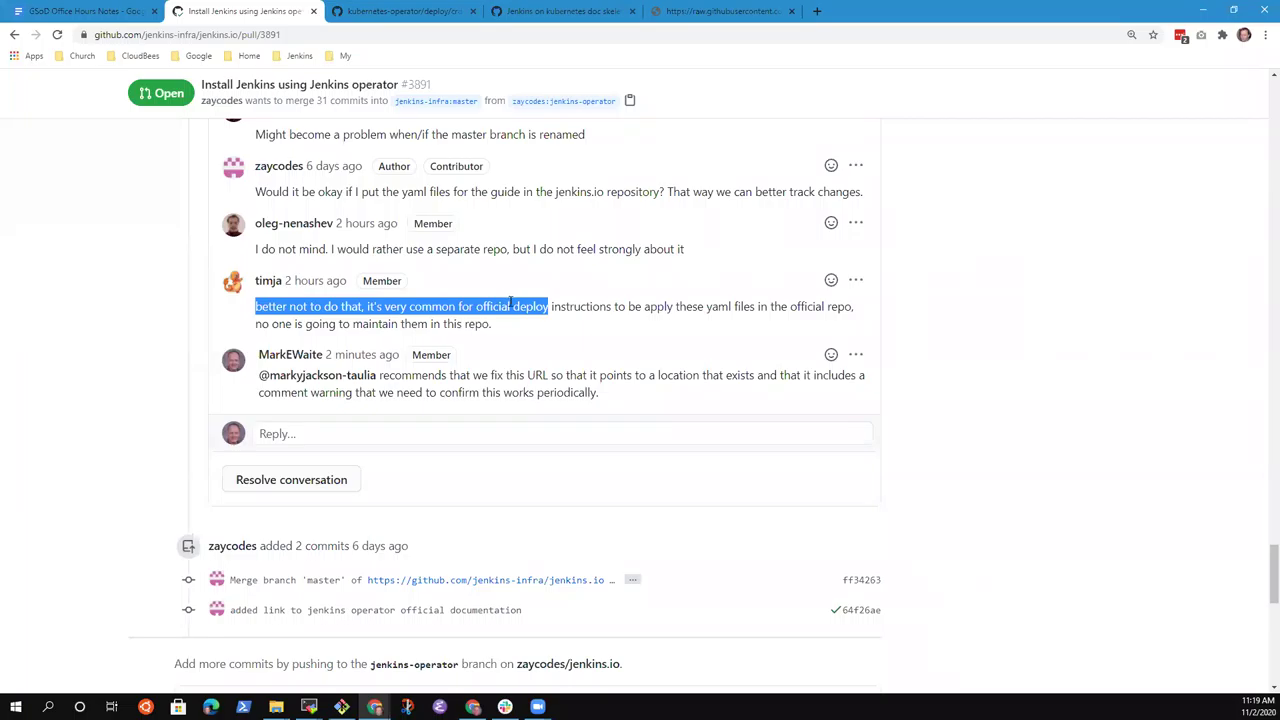
pyautogui.click(573, 306)
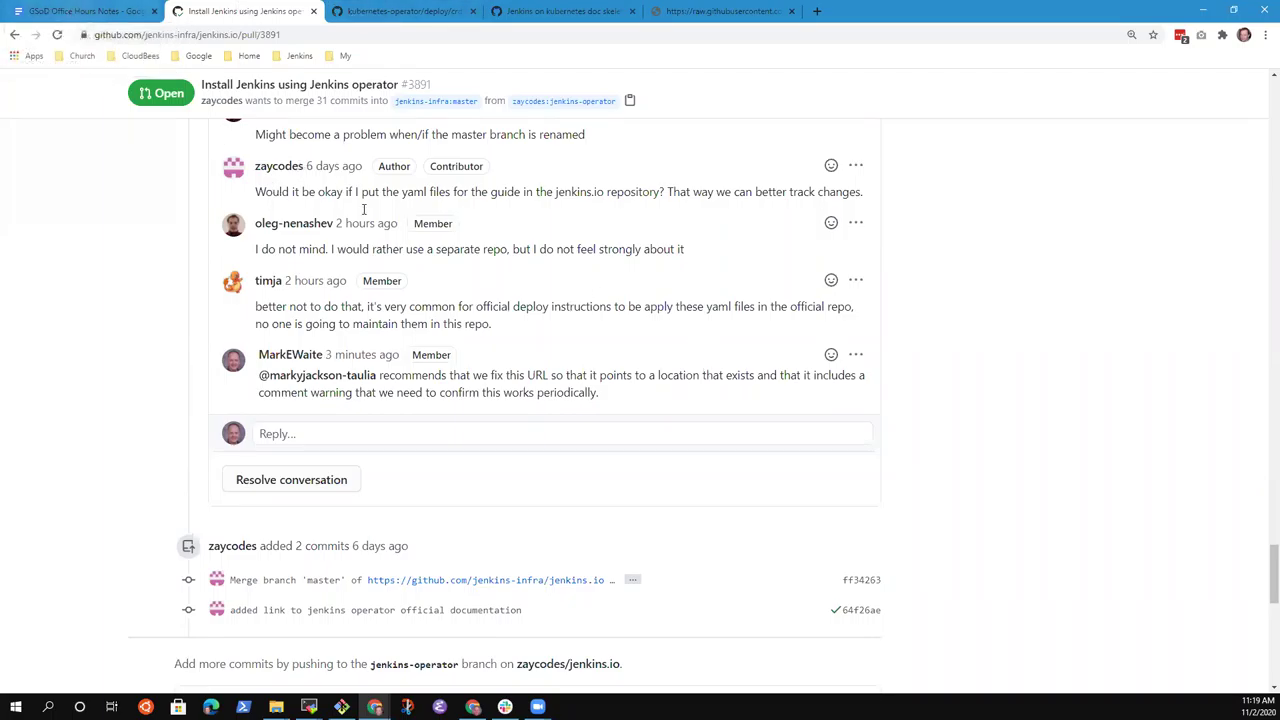
pyautogui.scroll(1, 466, 385)
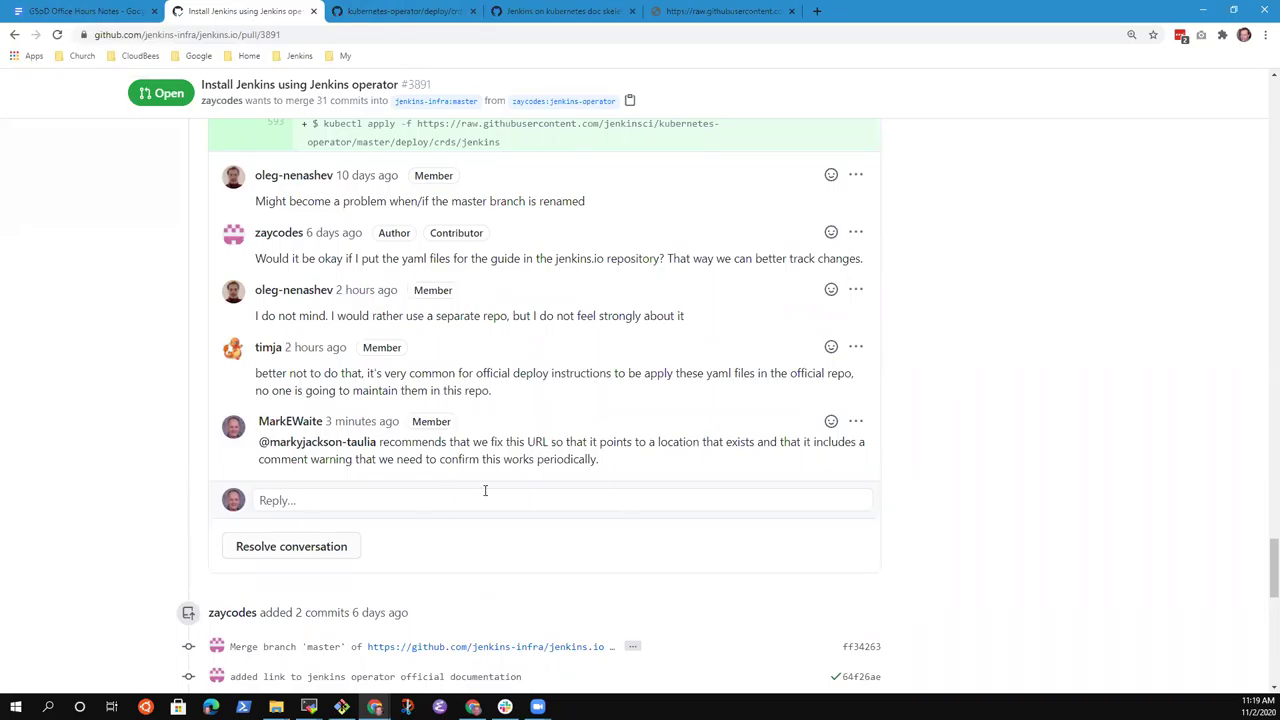
pyautogui.moveTo(599, 462); pyautogui.dragTo(268, 443)
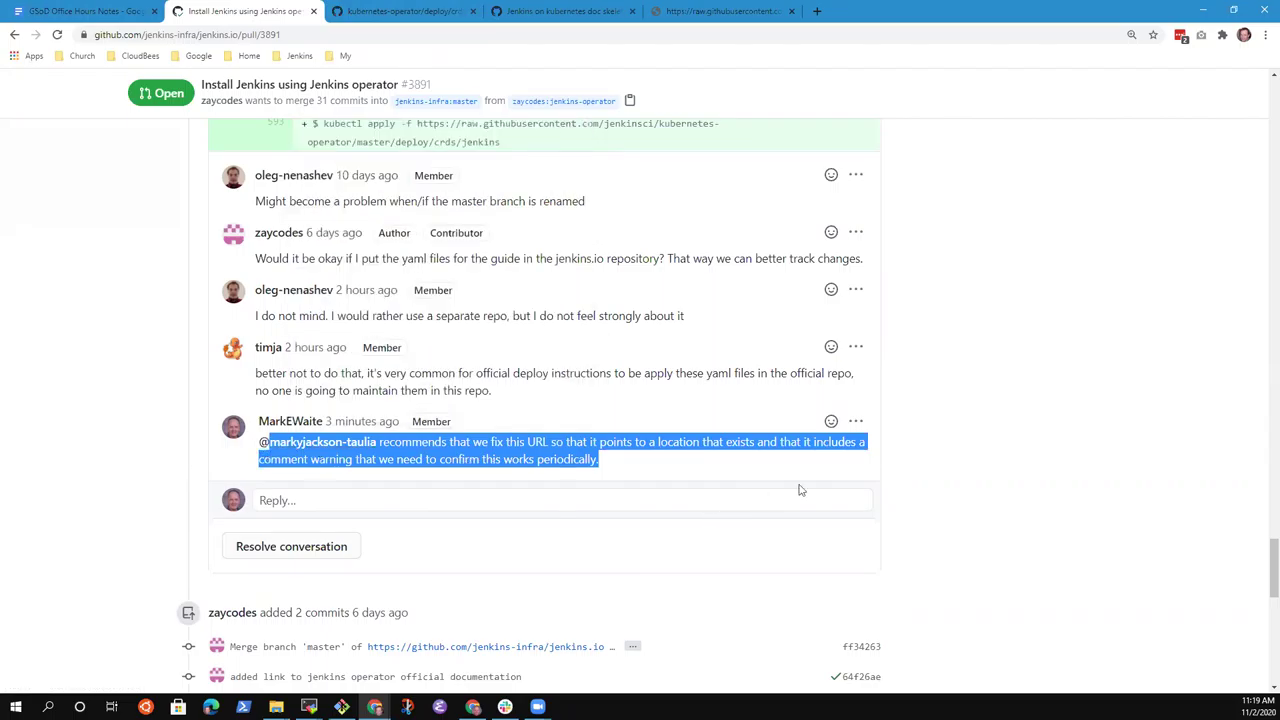
pyautogui.click(731, 515)
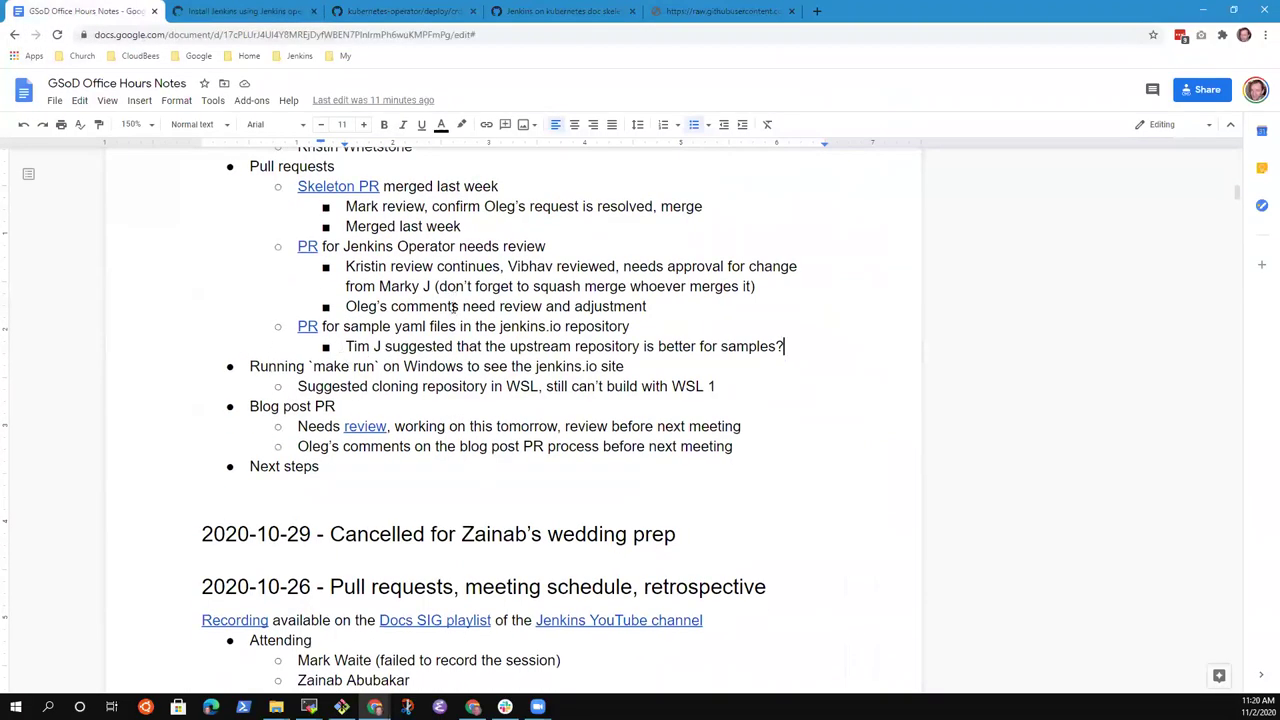
# Add the bullet 'Discussed and included in a pull request comment' under the sample yaml PR notes.
pyautogui.click(475, 328)
pyautogui.press('Down')
pyautogui.press('End')
pyautogui.press('Return')
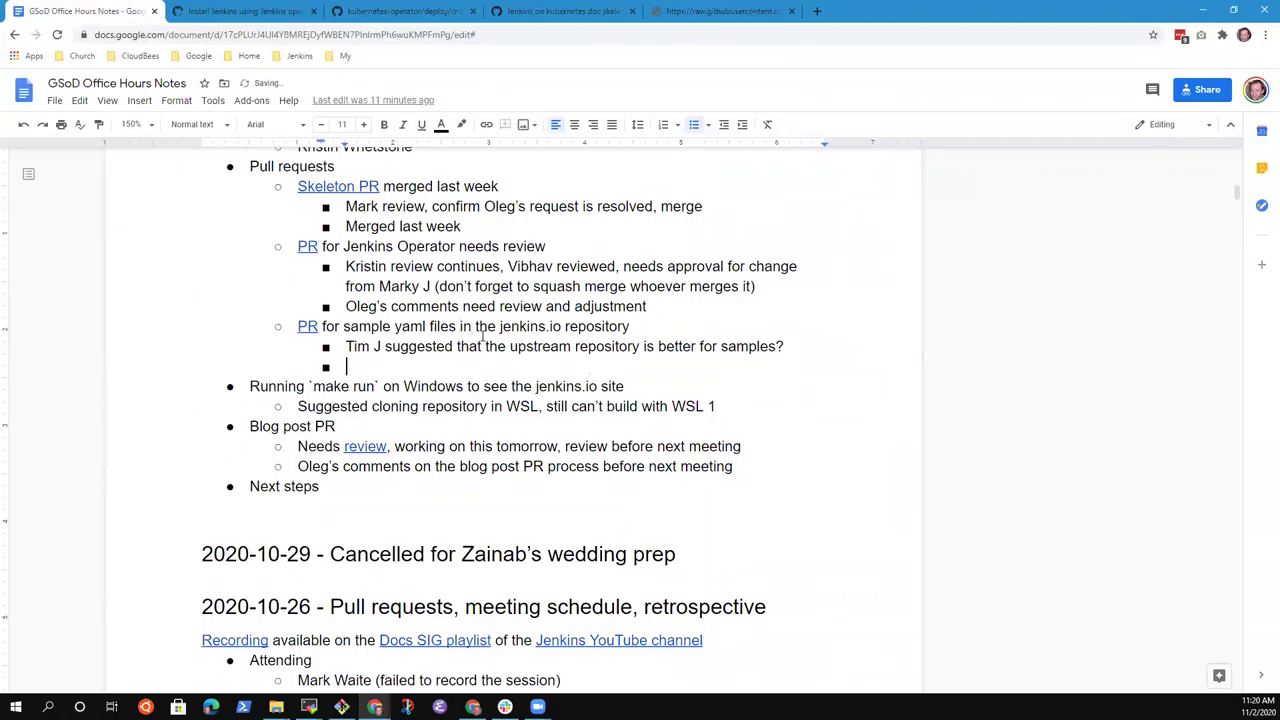
pyautogui.write('Discussed and included in a comment on the pull equ')
pyautogui.press('BackSpace')
pyautogui.press('BackSpace')
pyautogui.press('BackSpace')
pyautogui.press('BackSpace')
pyautogui.press('BackSpace')
pyautogui.press('BackSpace')
pyautogui.press('BackSpace')
pyautogui.press('BackSpace')
pyautogui.hotkey('ctrl', 'BackSpace')
pyautogui.hotkey('ctrl', 'BackSpace')
pyautogui.hotkey('ctrl', 'BackSpace')
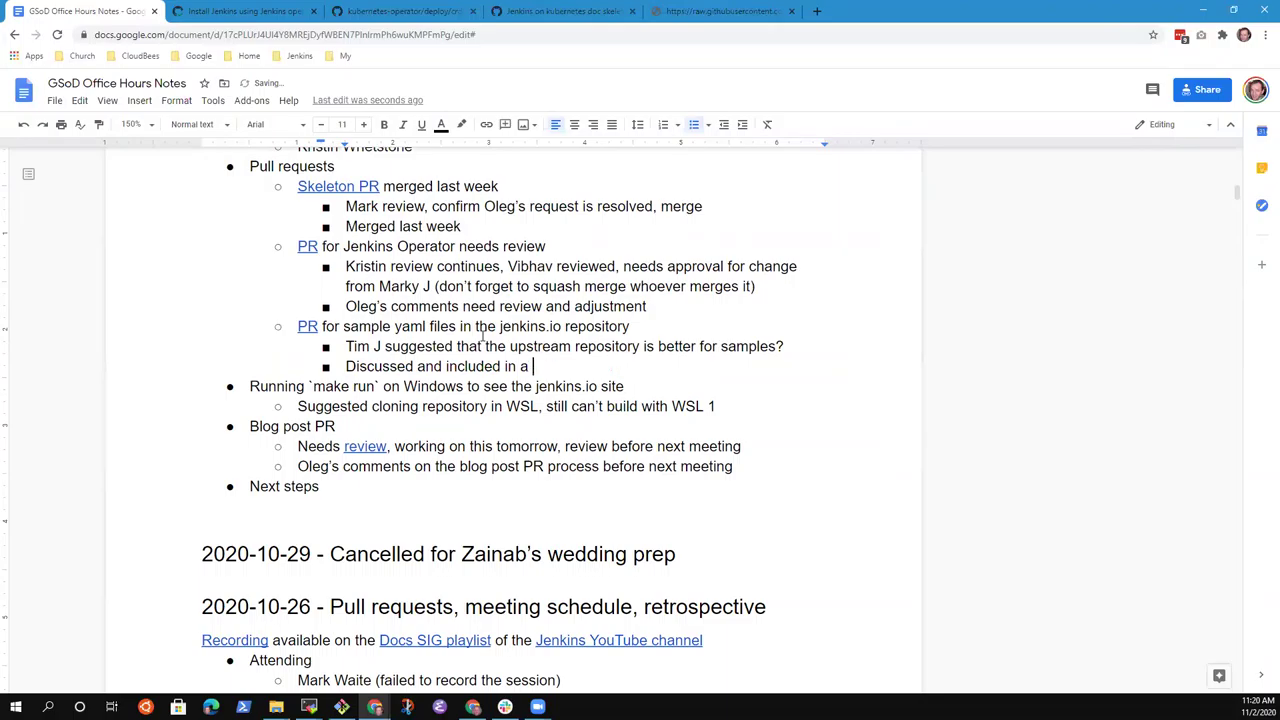
pyautogui.write('pull request comment')
# Link 'pull request comment' to the posted comment's URL copied from PR #3891.
pyautogui.click(240, 11)
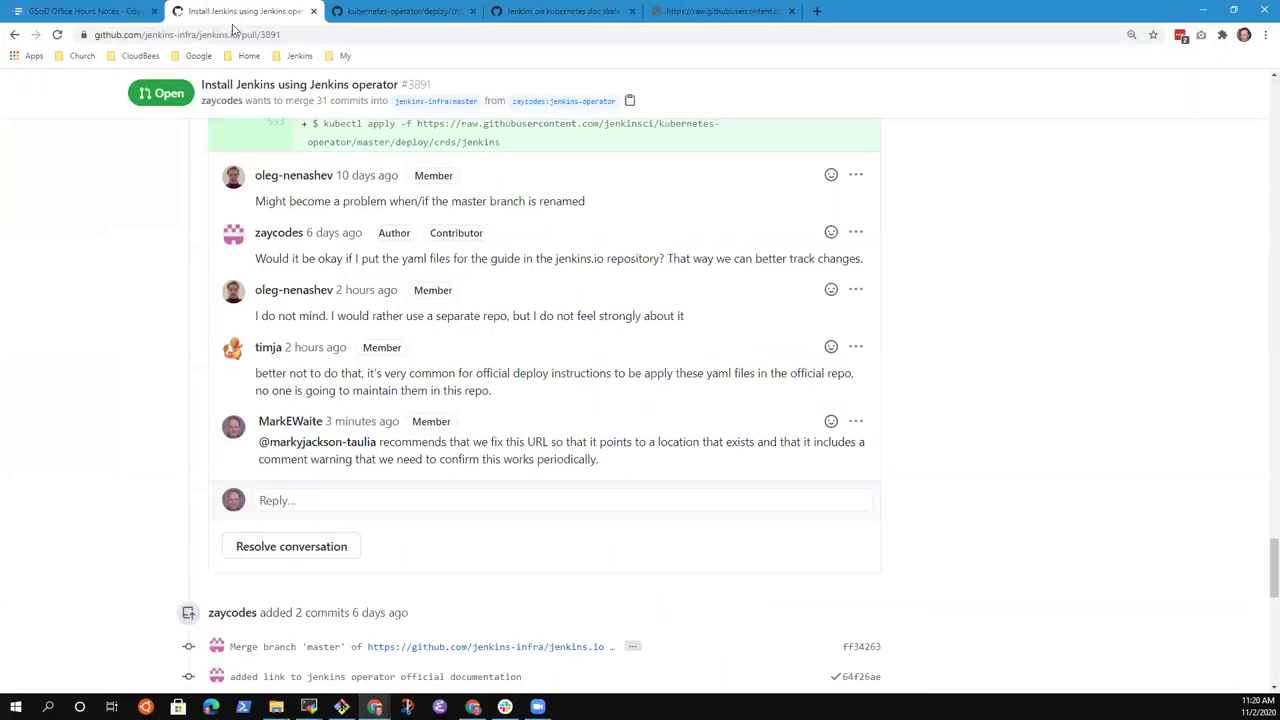
pyautogui.click(856, 421)
pyautogui.click(789, 450)
pyautogui.click(80, 11)
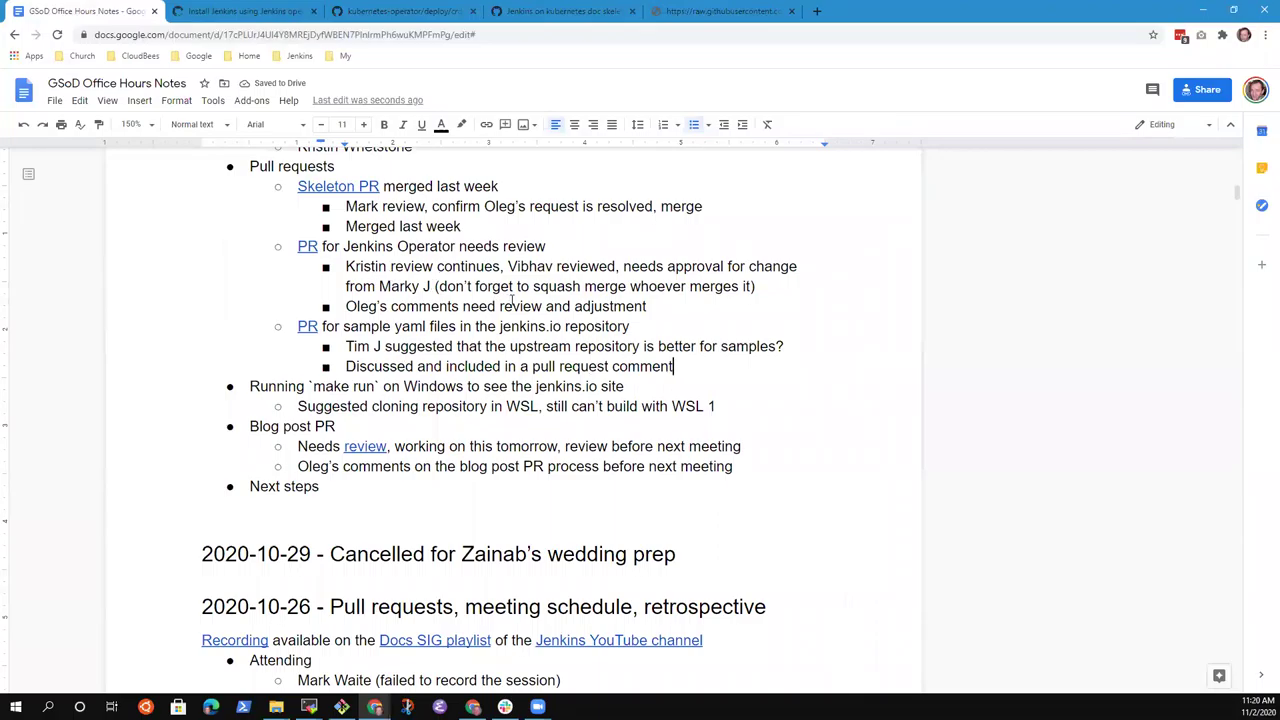
pyautogui.hotkey('ctrl', 'shift', 'Left')
pyautogui.hotkey('ctrl', 'shift', 'Left')
pyautogui.hotkey('ctrl', 'shift', 'Left')
pyautogui.hotkey('ctrl', 'k')
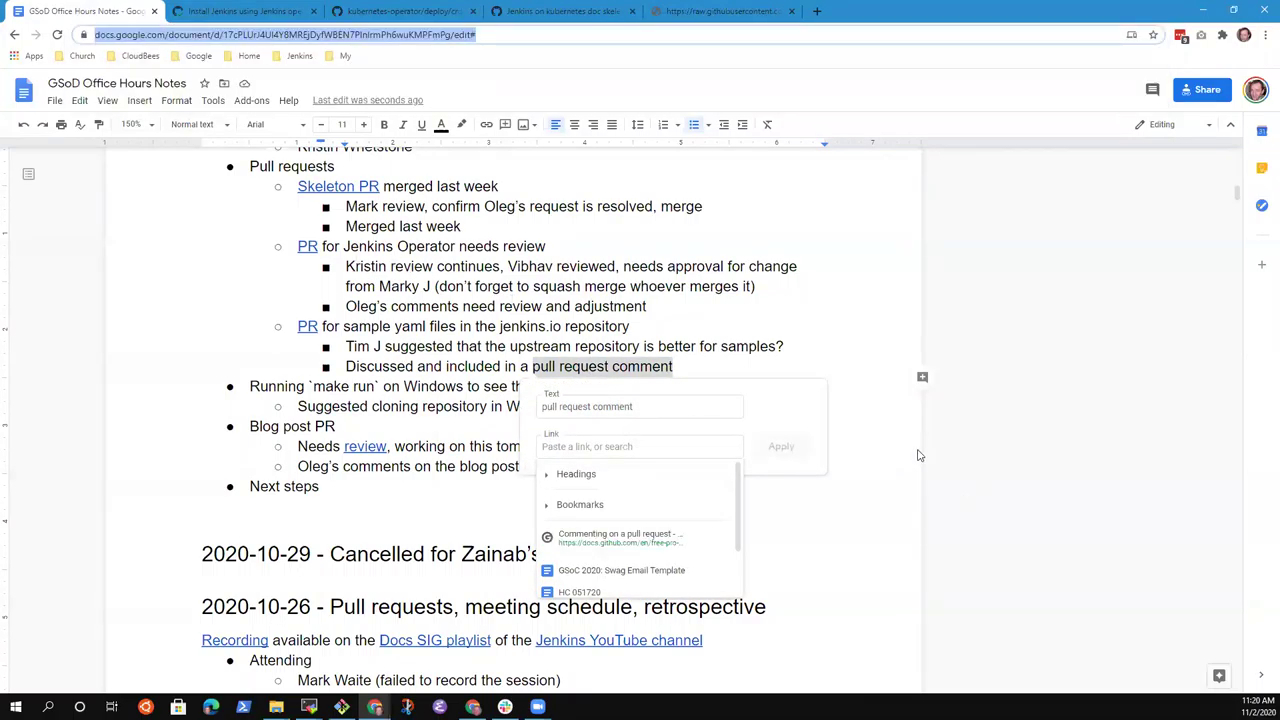
pyautogui.click(612, 450)
pyautogui.hotkey('ctrl', 'v')
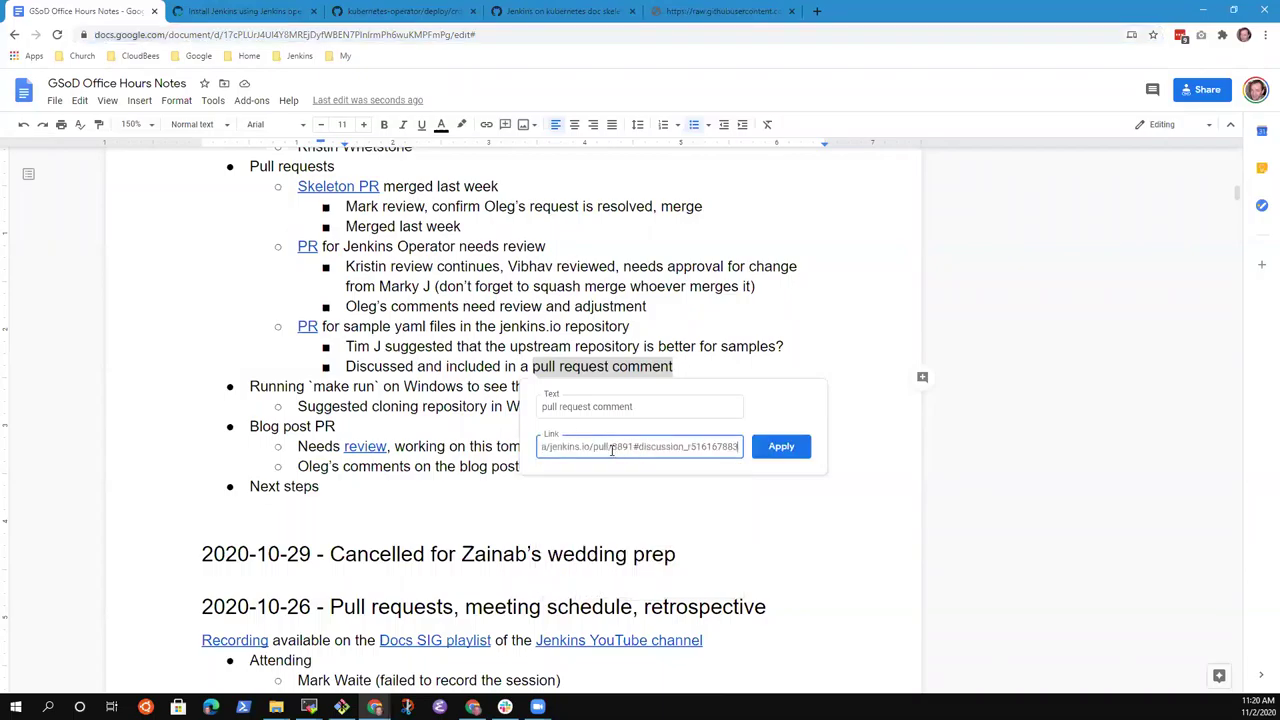
pyautogui.press('Return')
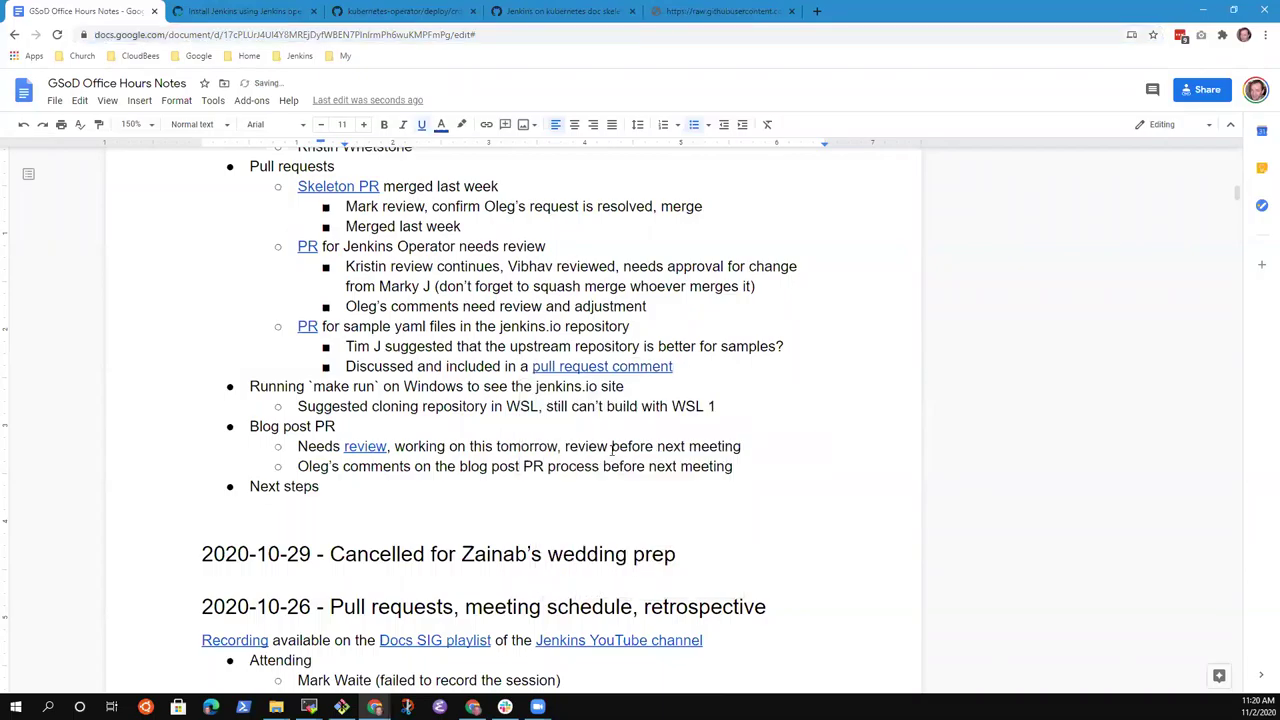
# Under the make run item, note 'Cloned the repository and tried `make run` with a different error'.
pyautogui.press('Home')
pyautogui.press('Down')
pyautogui.hotkey('shift', 'End')
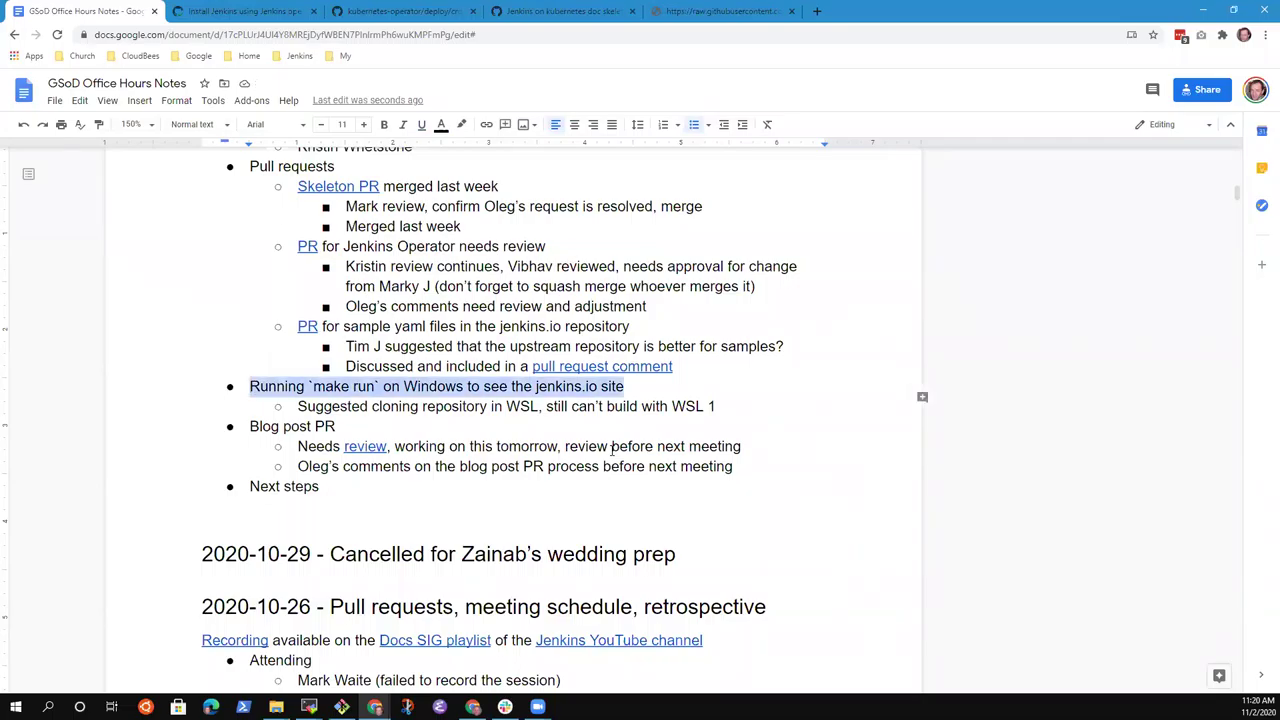
pyautogui.press('Down')
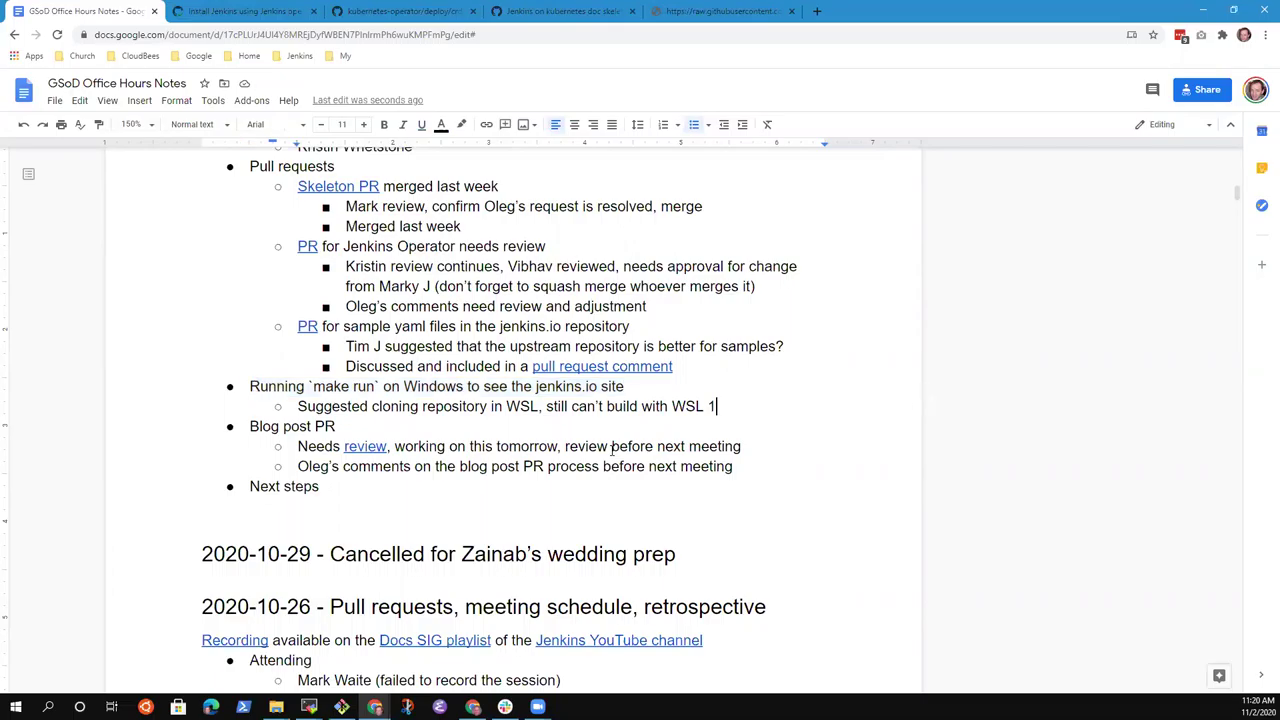
pyautogui.press('Return')
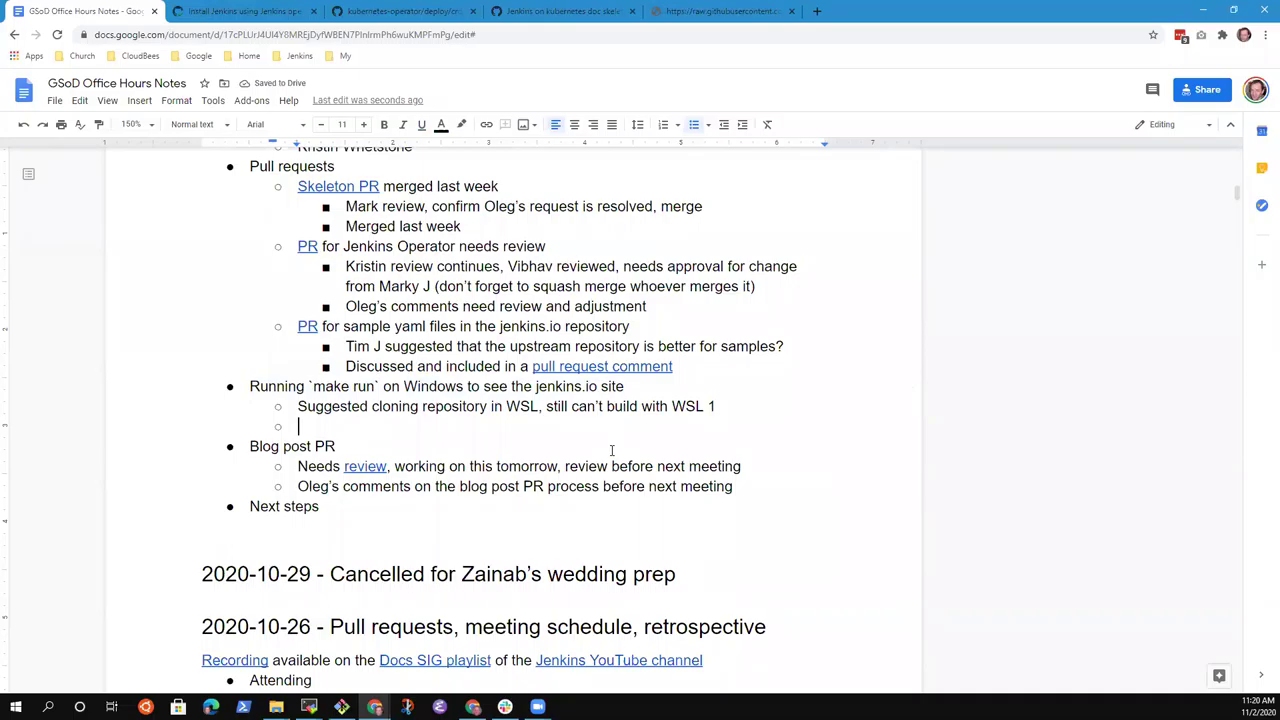
pyautogui.write('Cloned the ')
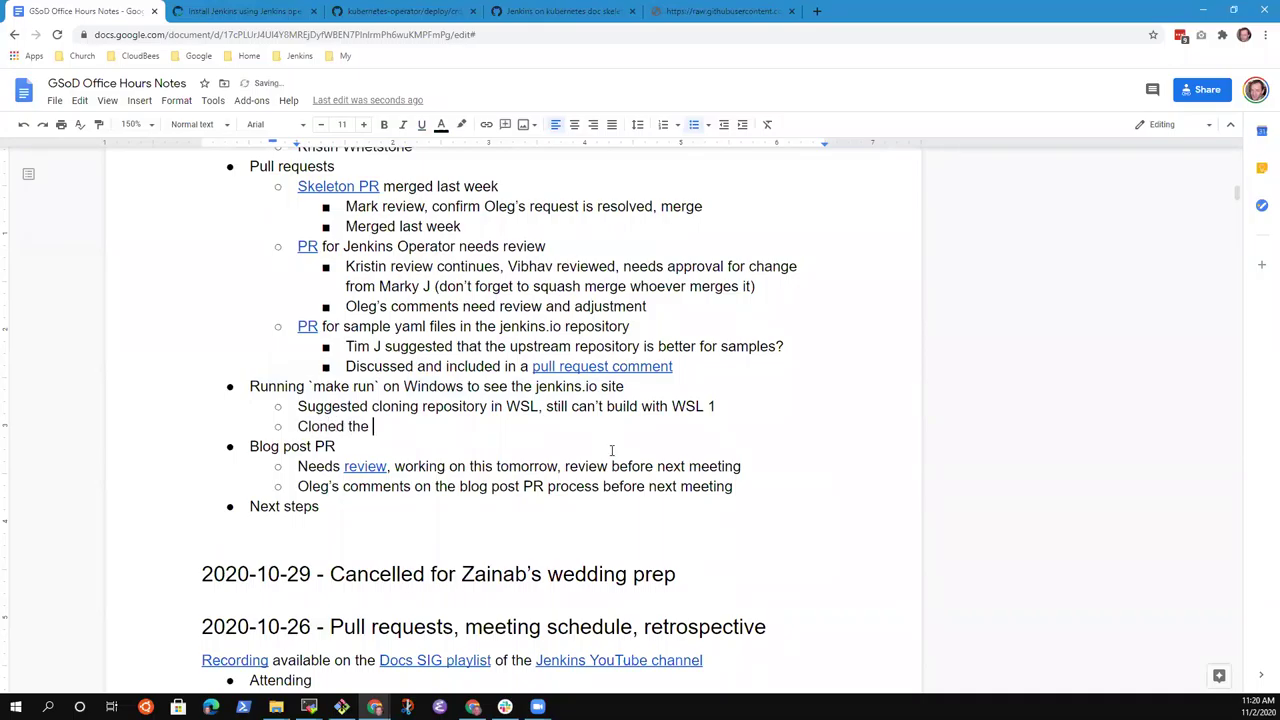
pyautogui.write('repository and tried `m')
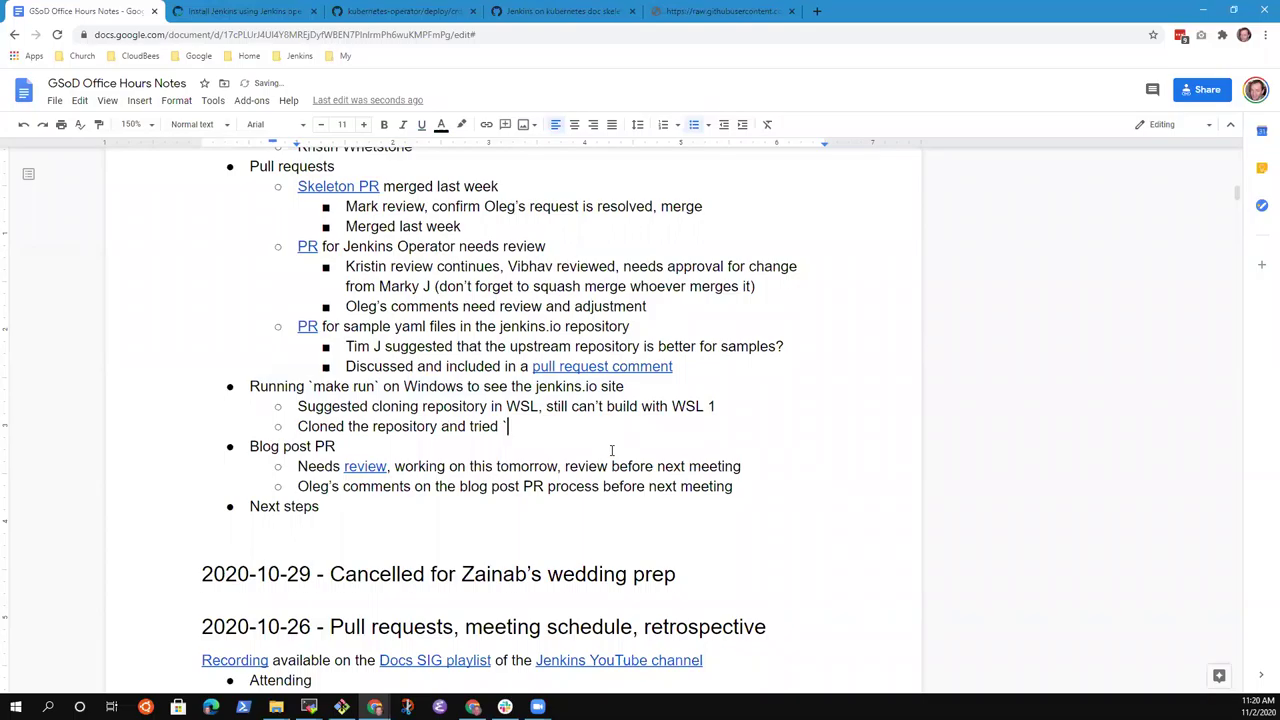
pyautogui.write('ake run` with add')
pyautogui.press('BackSpace')
pyautogui.press('BackSpace')
pyautogui.write('different error')
# Add a nested bullet: 'Will copy the error, send it on gitter so we can review at next meeting'.
pyautogui.press('Return')
pyautogui.press('Tab')
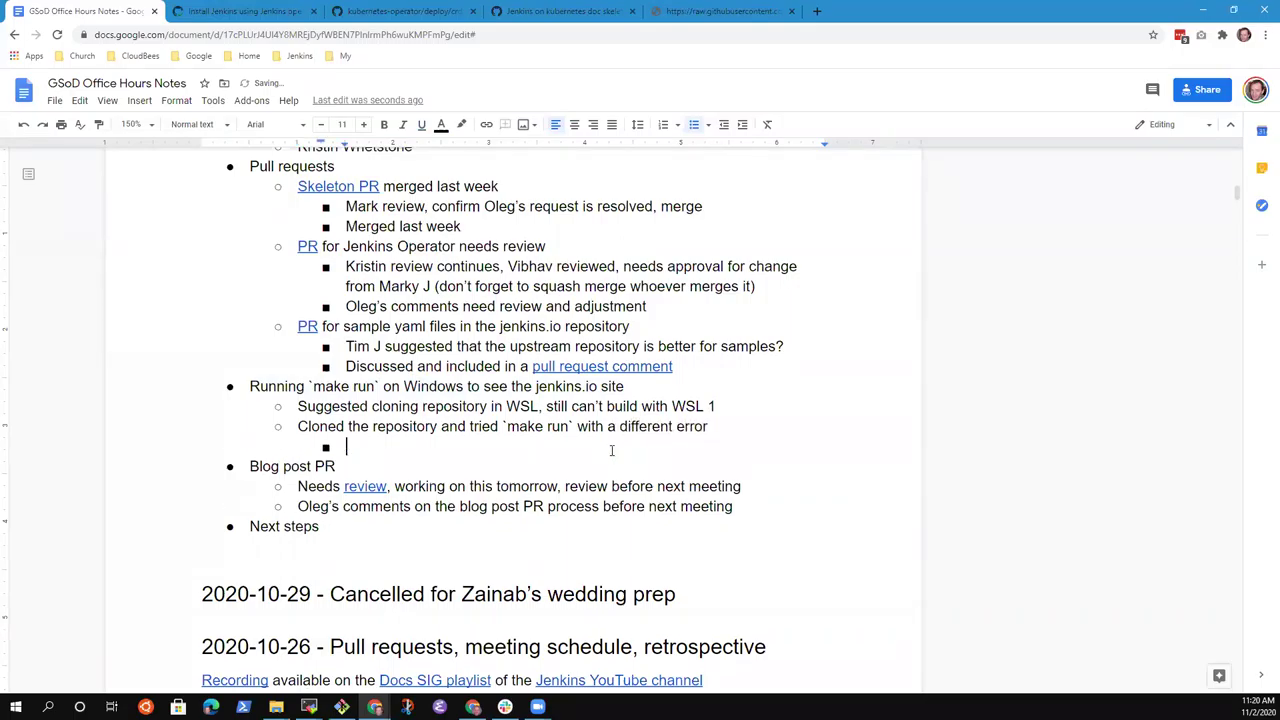
pyautogui.write('Will copy the error,')
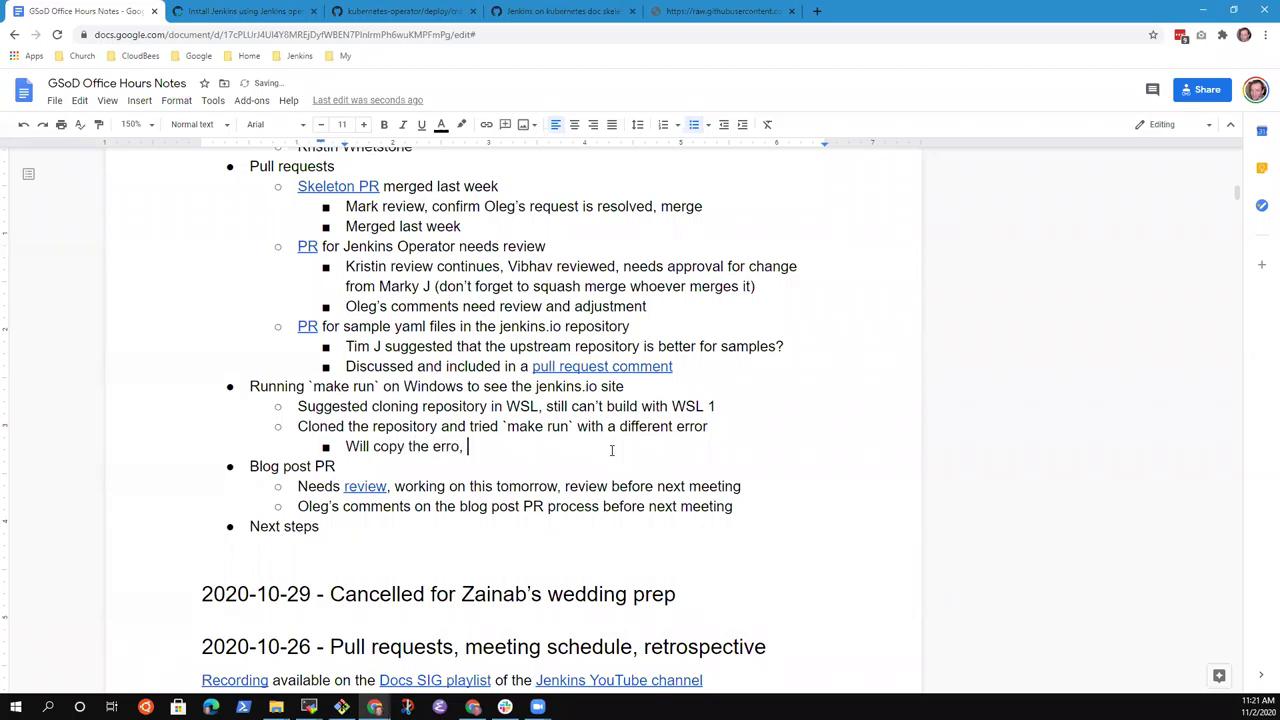
pyautogui.press('BackSpace')
pyautogui.press('BackSpace')
pyautogui.write('r, send it on gitt')
pyautogui.write('er,')
pyautogui.press('BackSpace')
pyautogui.press('BackSpace')
pyautogui.write('so we ')
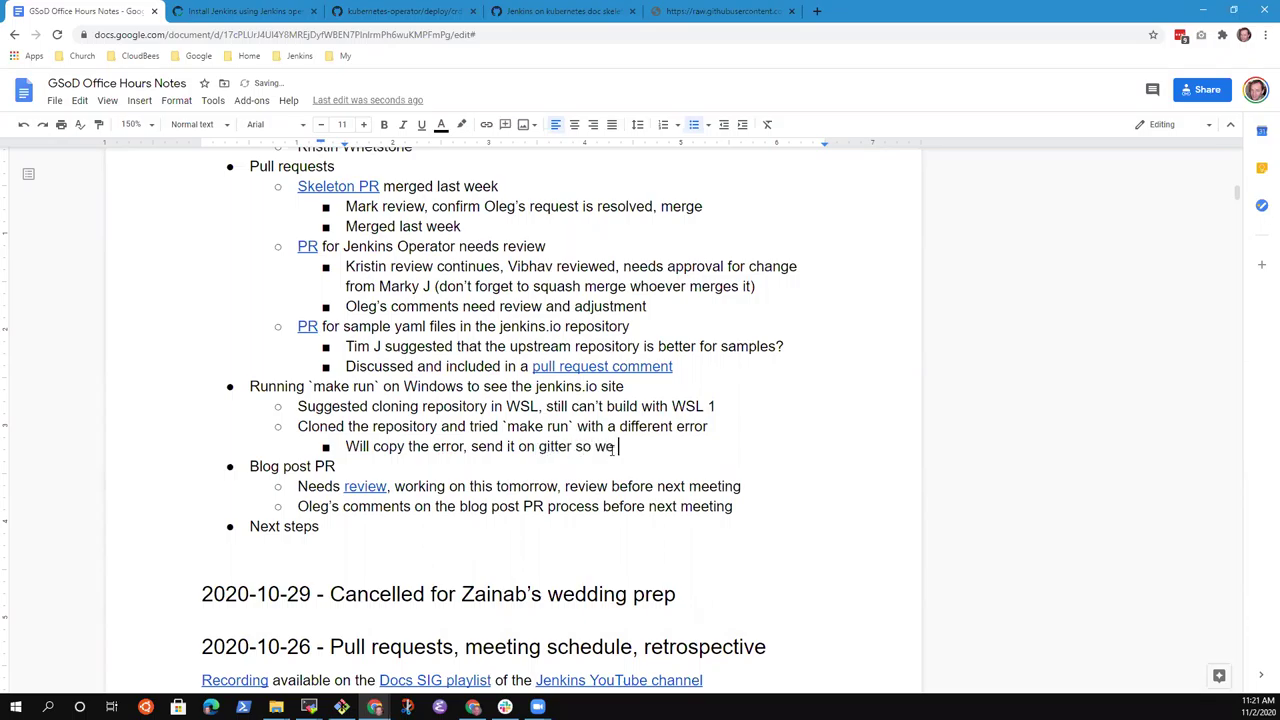
pyautogui.write('can review on')
pyautogui.press('BackSpace')
pyautogui.press('BackSpace')
pyautogui.write('at next ')
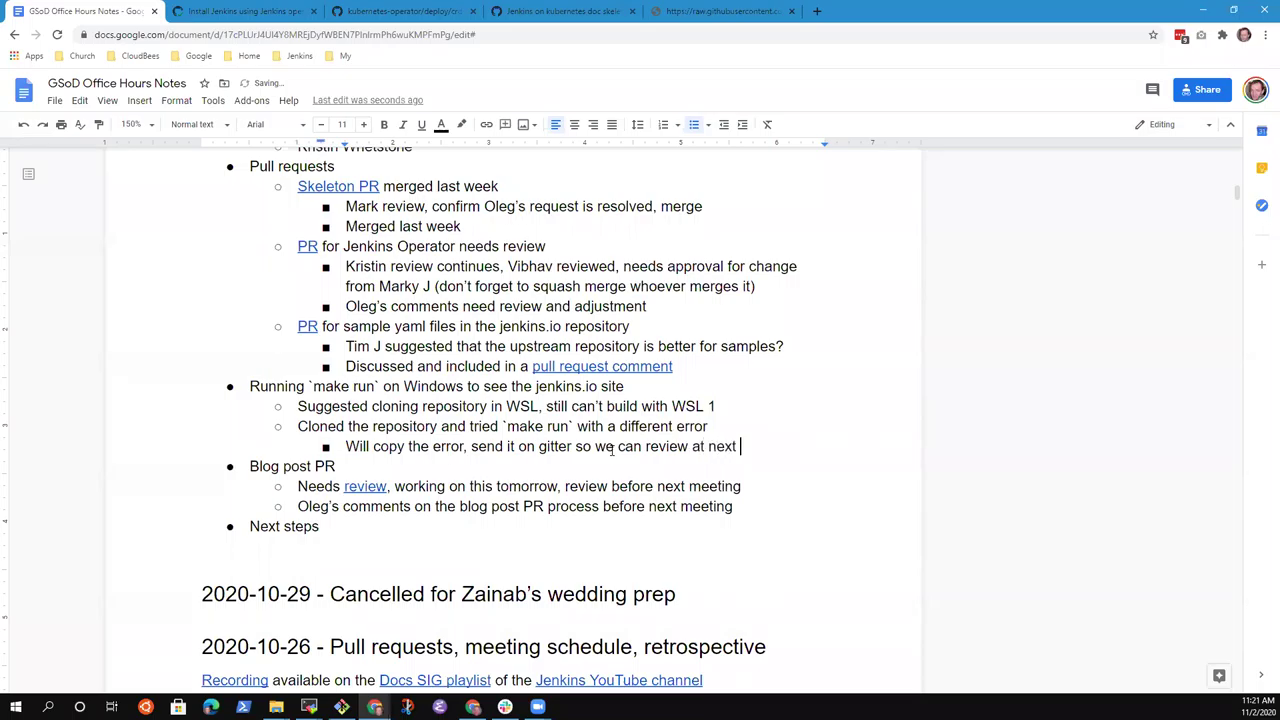
pyautogui.write('meeting')
# Add bullets 'Windows 10 & WSL 1', an action to try Windows 10 and WSL 1, and preparing for a participant's questions.
pyautogui.press('Return')
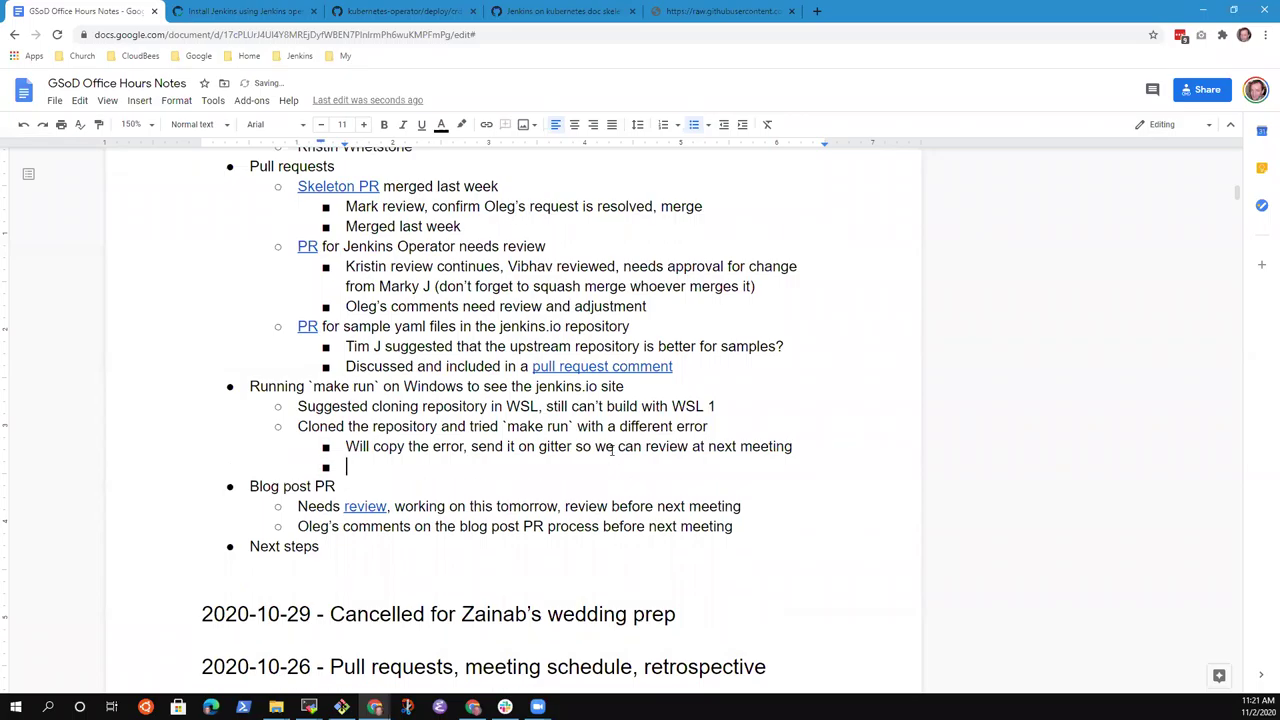
pyautogui.write('Windows 10 & WSL 1')
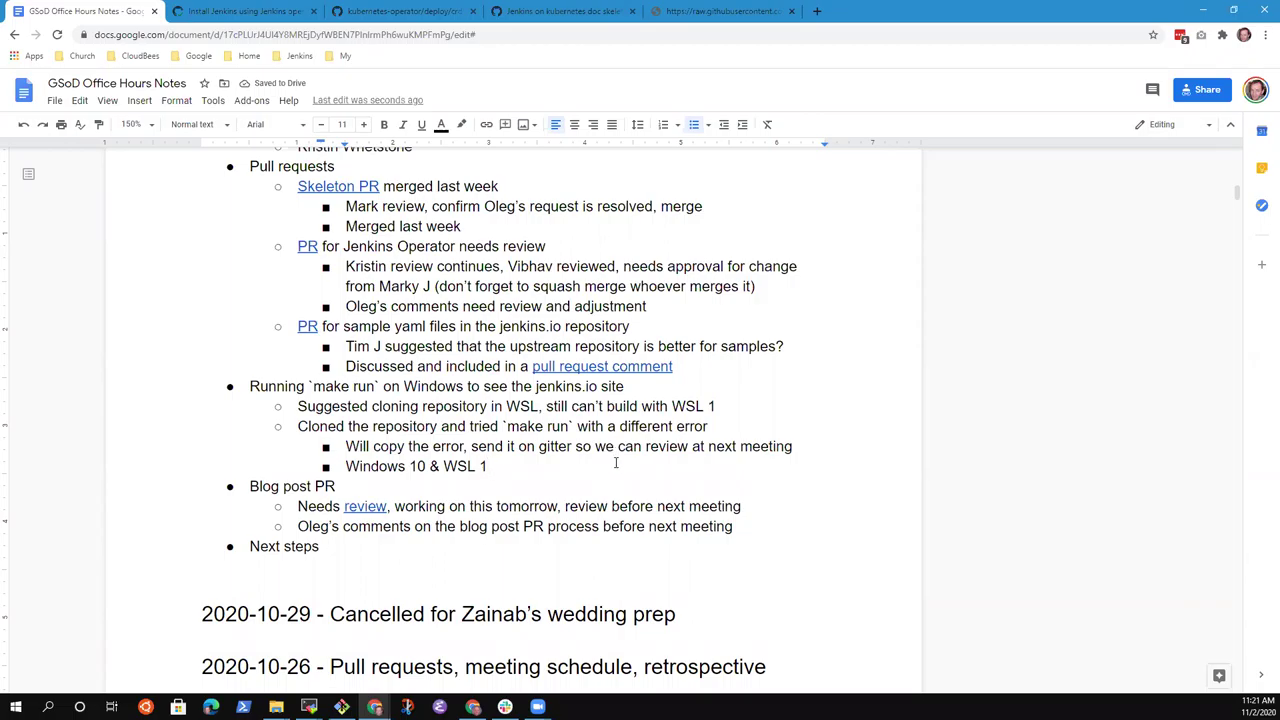
pyautogui.press('Return')
pyautogui.hotkey('alt', 'Tab')
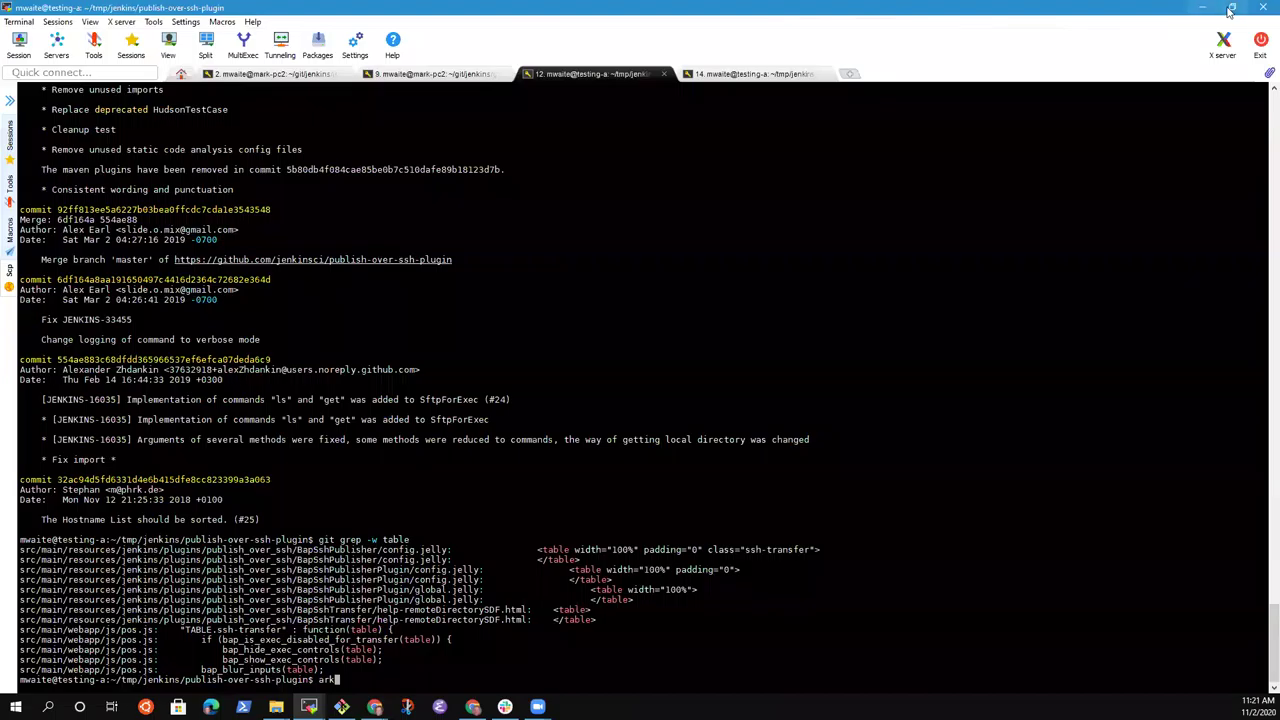
pyautogui.hotkey('alt', 'Tab')
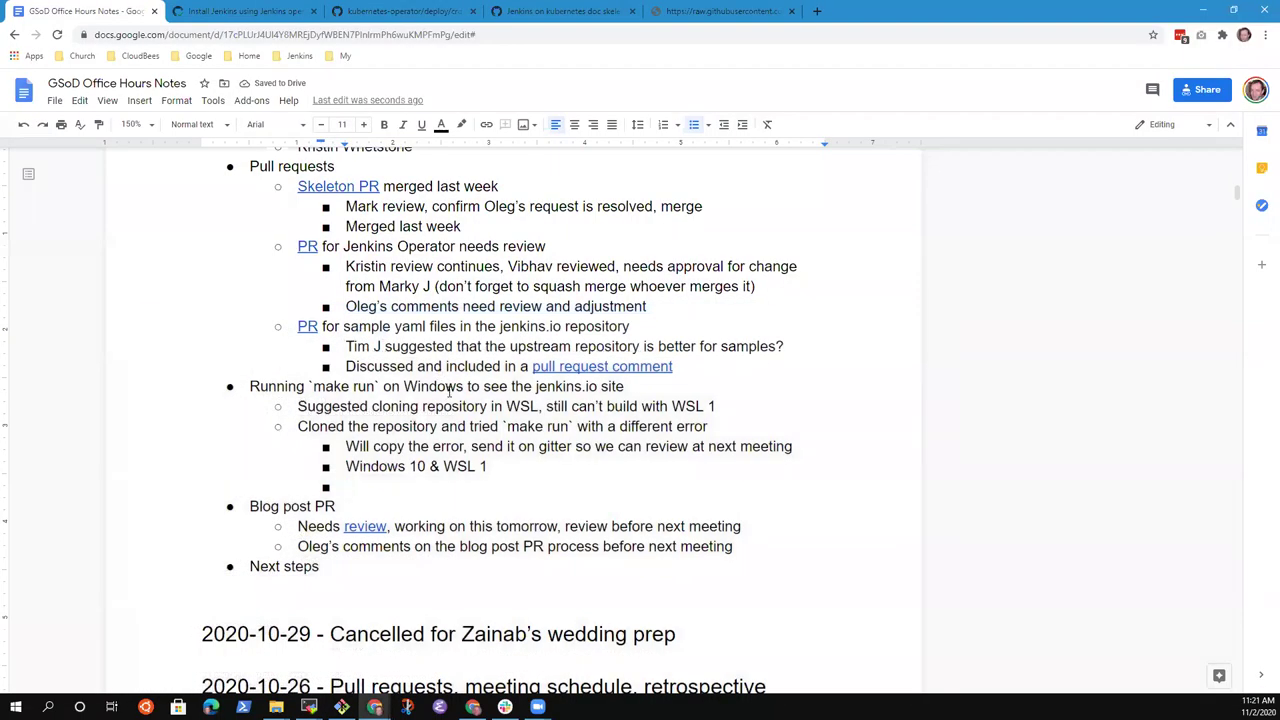
pyautogui.write('Mark still has ')
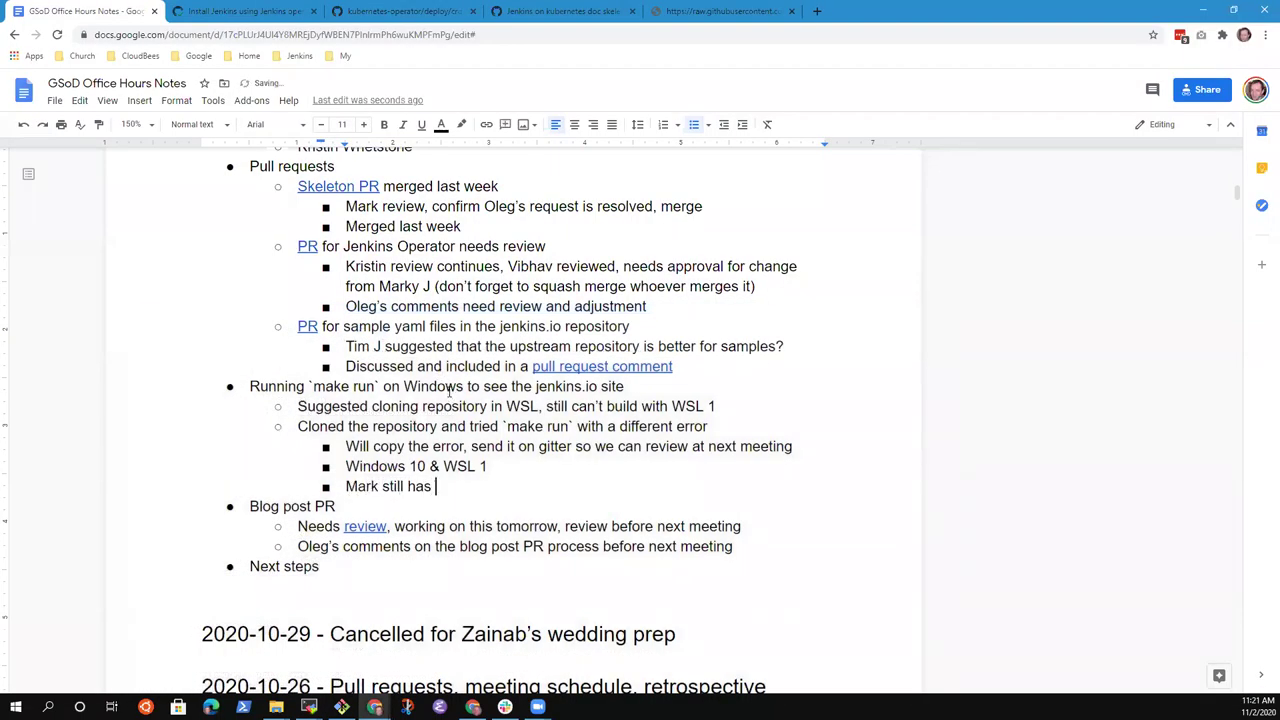
pyautogui.write('the action to trey Wi')
pyautogui.press('BackSpace')
pyautogui.press('BackSpace')
pyautogui.press('BackSpace')
pyautogui.press('BackSpace')
pyautogui.press('BackSpace')
pyautogui.press('BackSpace')
pyautogui.write('ry Windows ')
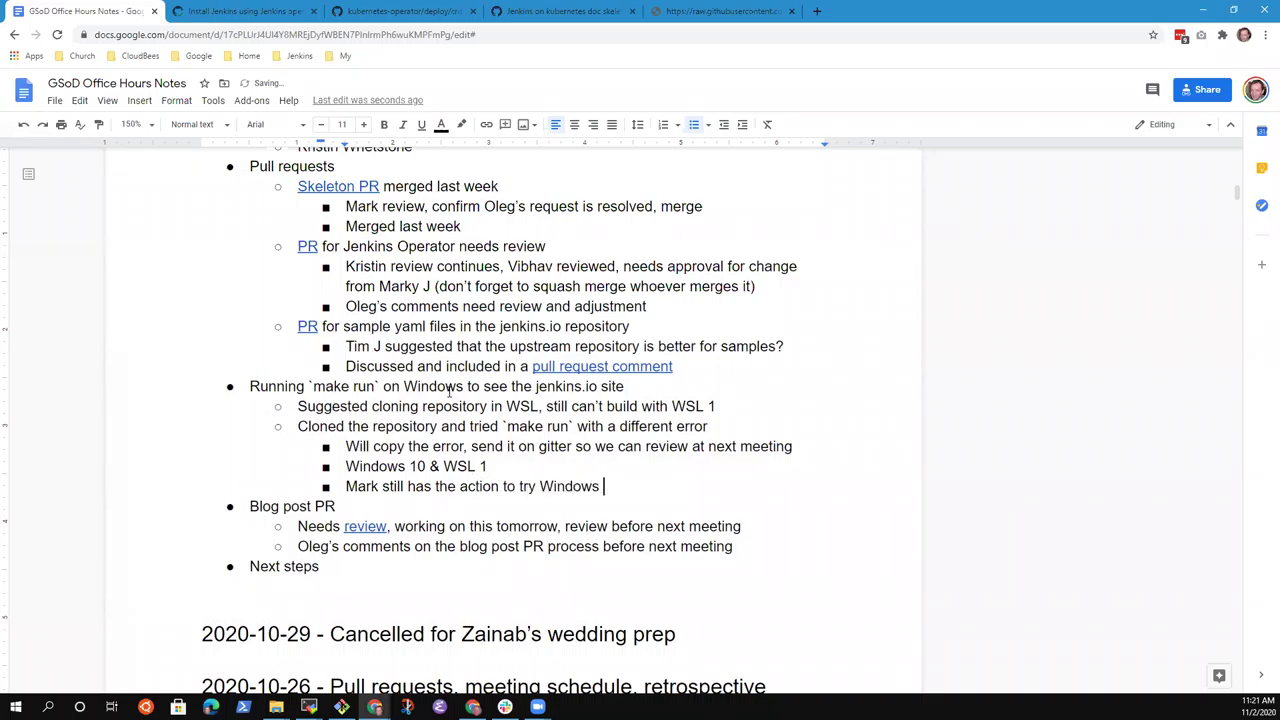
pyautogui.write('10 and WSL 1')
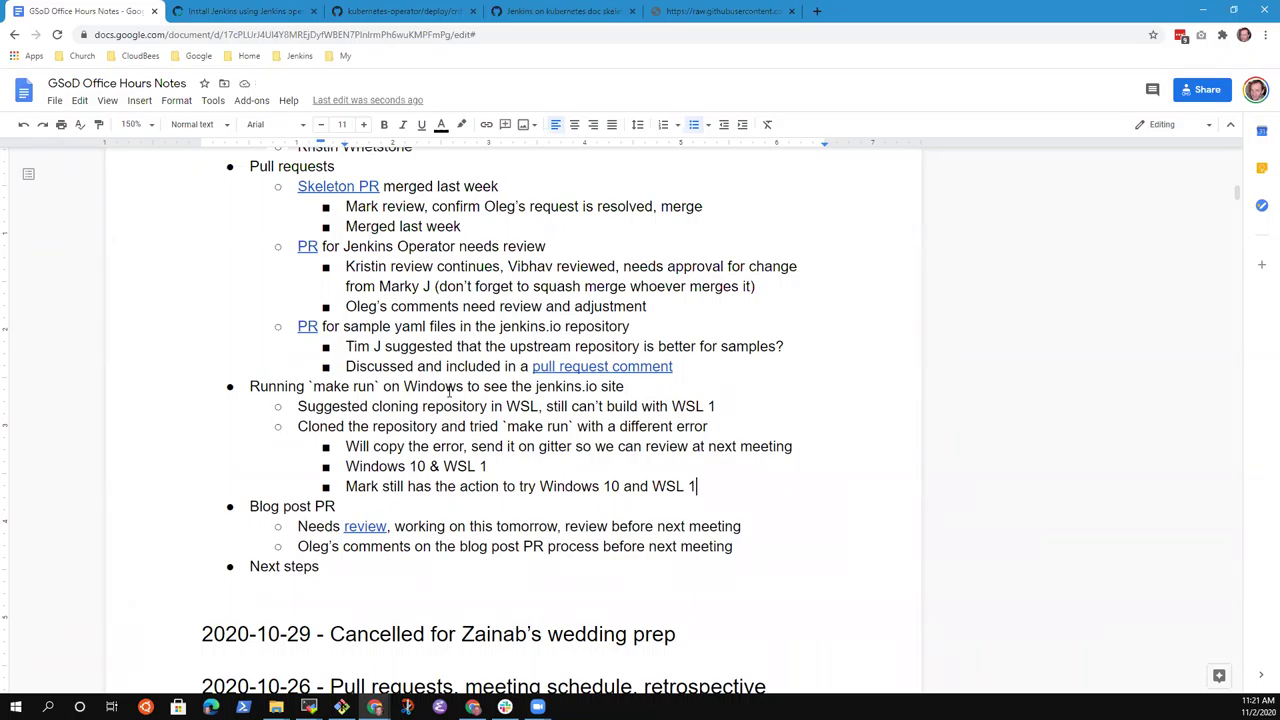
pyautogui.press('Return')
pyautogui.press('Tab')
pyautogui.write('Prepare for')
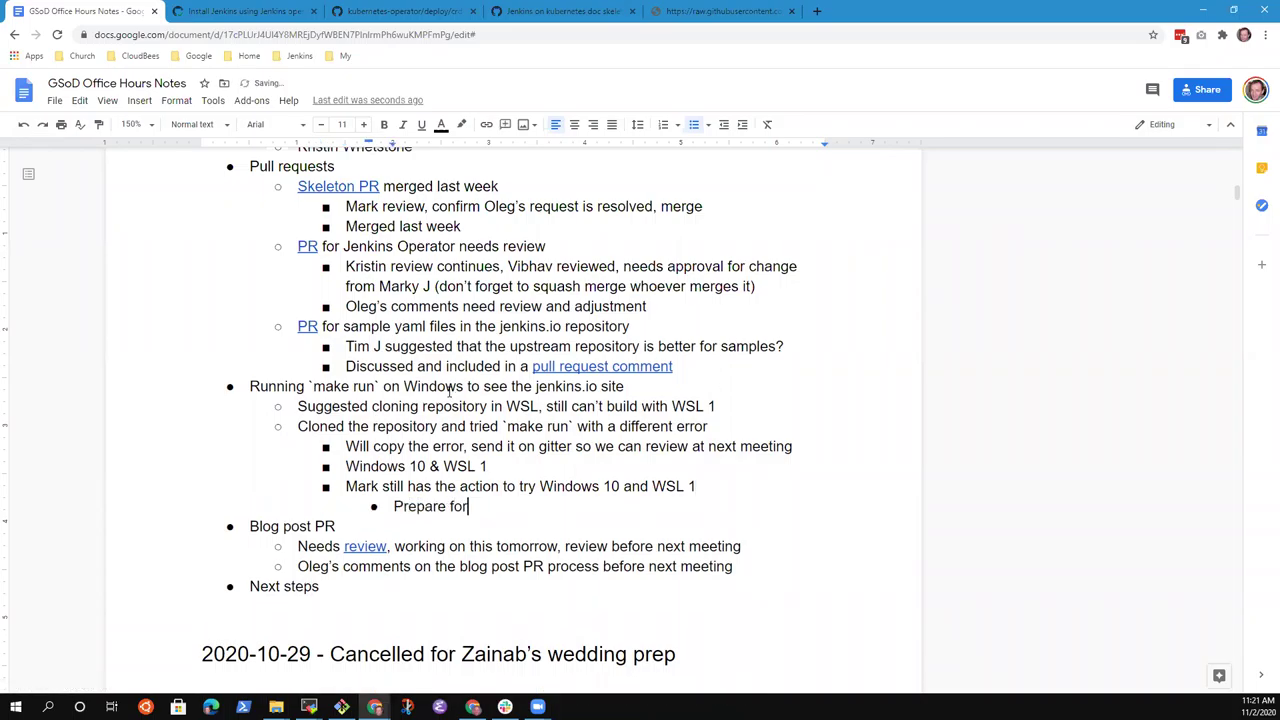
pyautogui.write(' the questions from Zai')
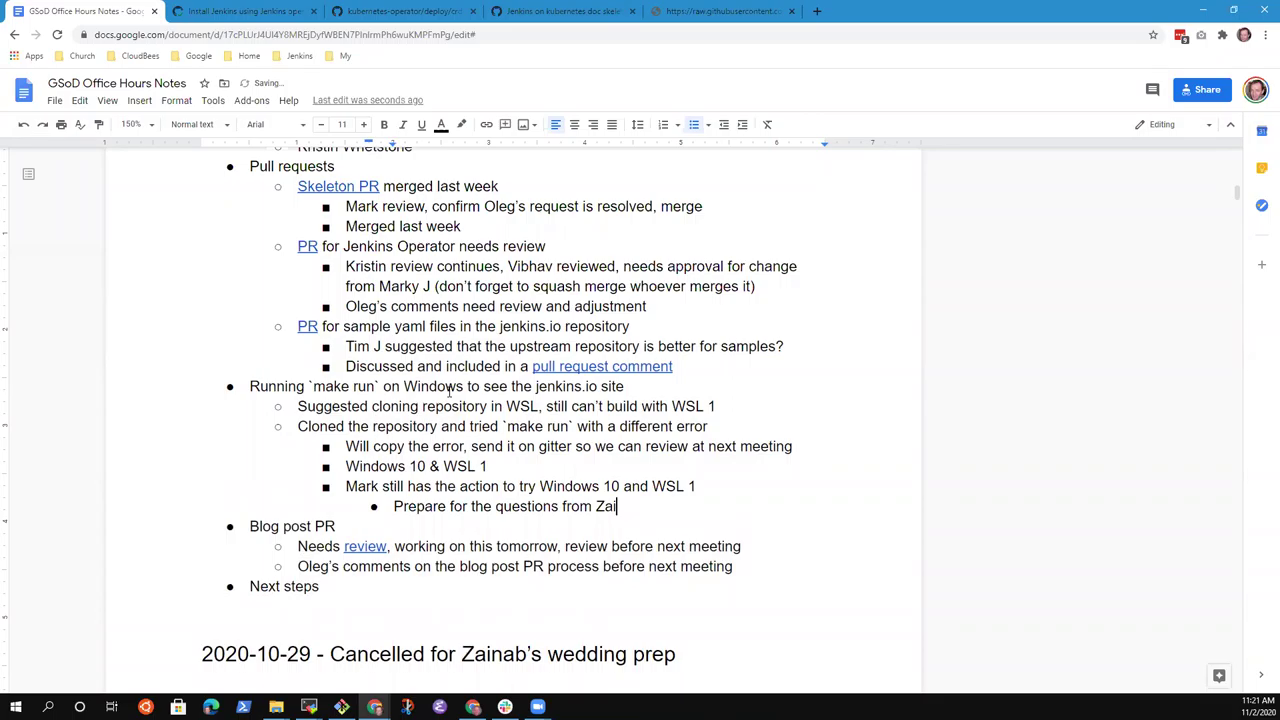
pyautogui.write('nab')
# Reword the Blog post PR note to 'Needs review, was not reviewed before this meeting'.
pyautogui.hotkey('ctrl', 'shift', 'Left')
pyautogui.hotkey('ctrl', 'shift', 'Left')
pyautogui.hotkey('ctrl', 'shift', 'Left')
pyautogui.hotkey('ctrl', 'shift', 'Left')
pyautogui.press('BackSpace')
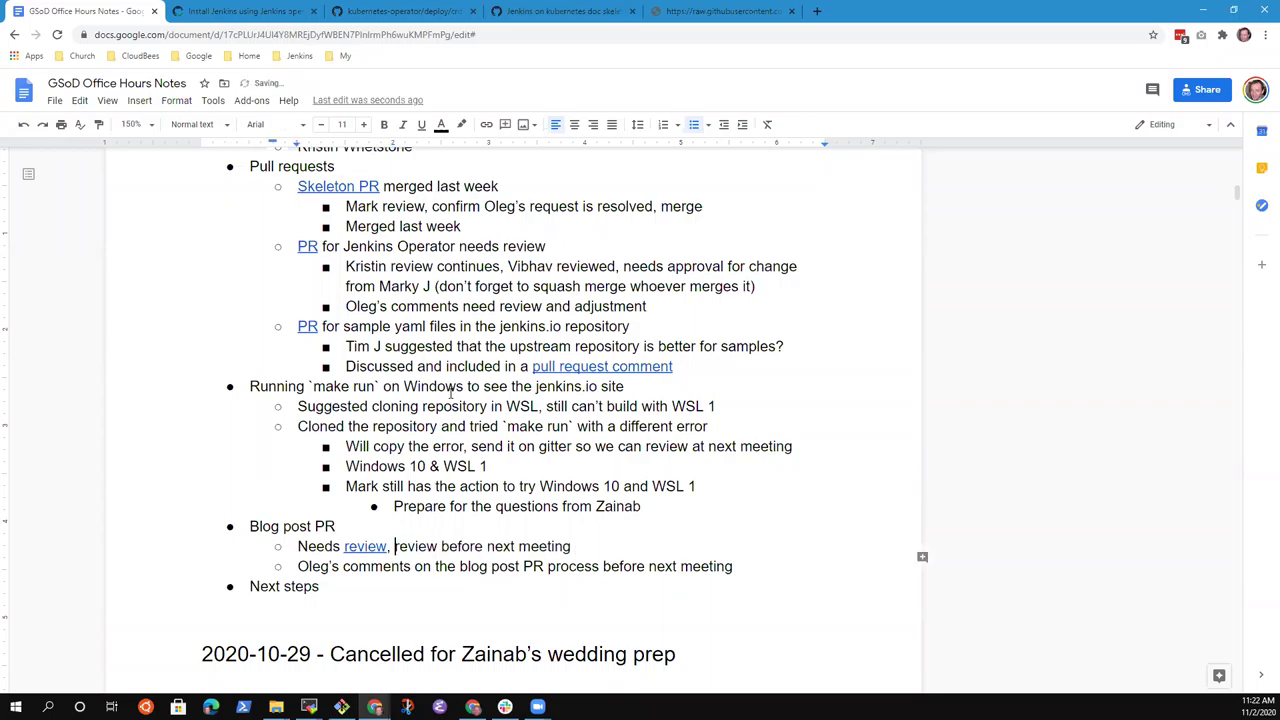
pyautogui.hotkey('ctrl', 'Right')
pyautogui.write('was not')
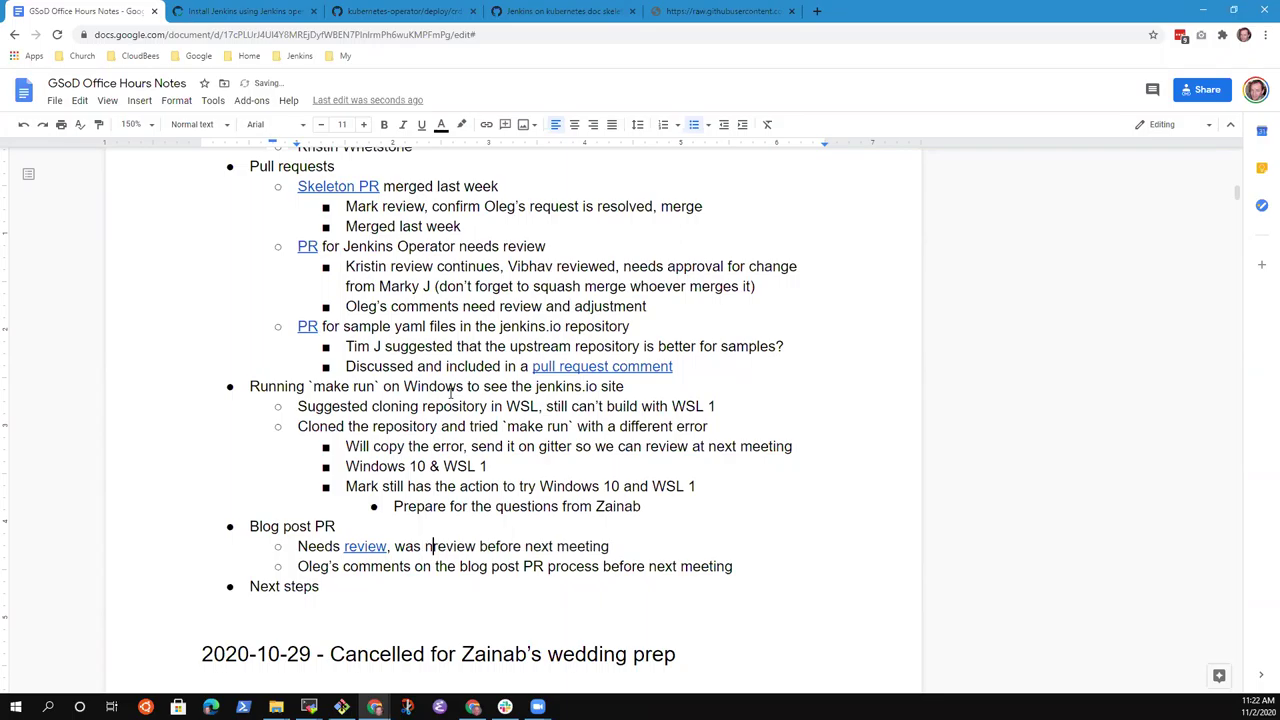
pyautogui.hotkey('ctrl', 'Right')
pyautogui.write('ed')
pyautogui.hotkey('ctrl', 'Right')
pyautogui.hotkey('ctrl', 'Right')
pyautogui.hotkey('ctrl', 'shift', 'Right')
pyautogui.write('this')
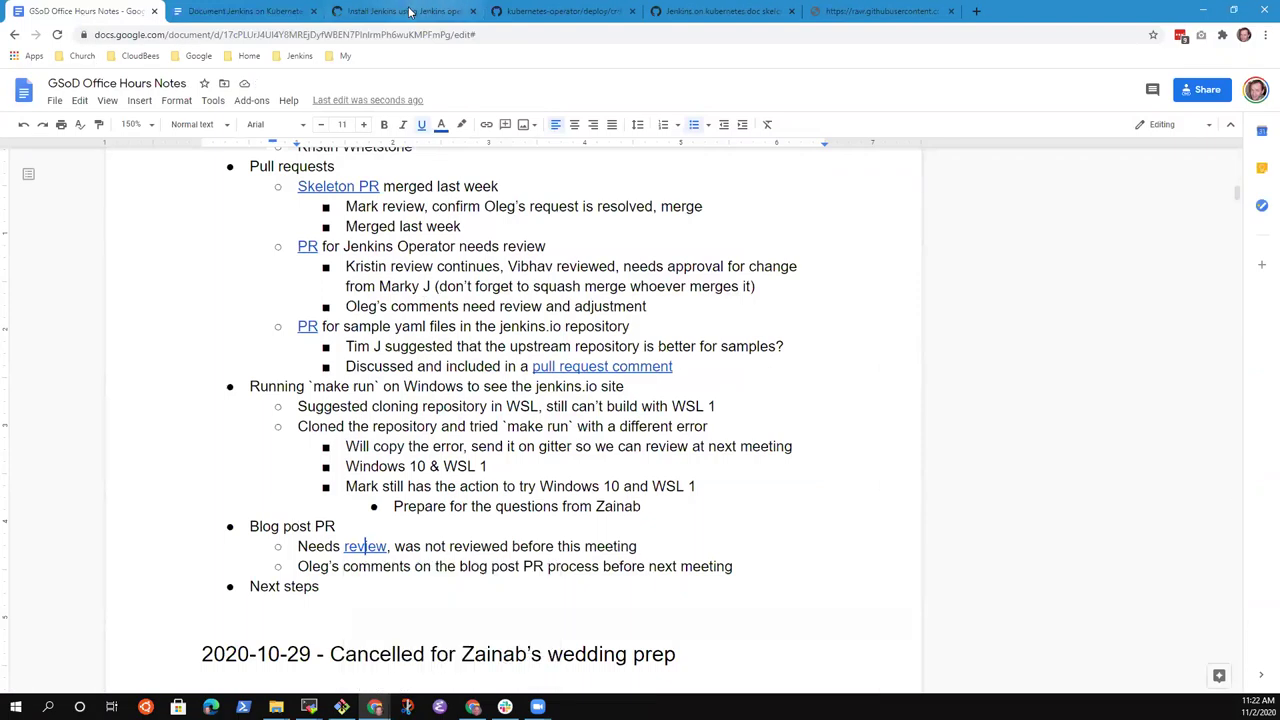
# Open the blog post PR from the repository's pull request list and scroll through its Files changed diff.
pyautogui.click(444, 7)
pyautogui.scroll(5, 190, 240)
pyautogui.scroll(5, 220, 230)
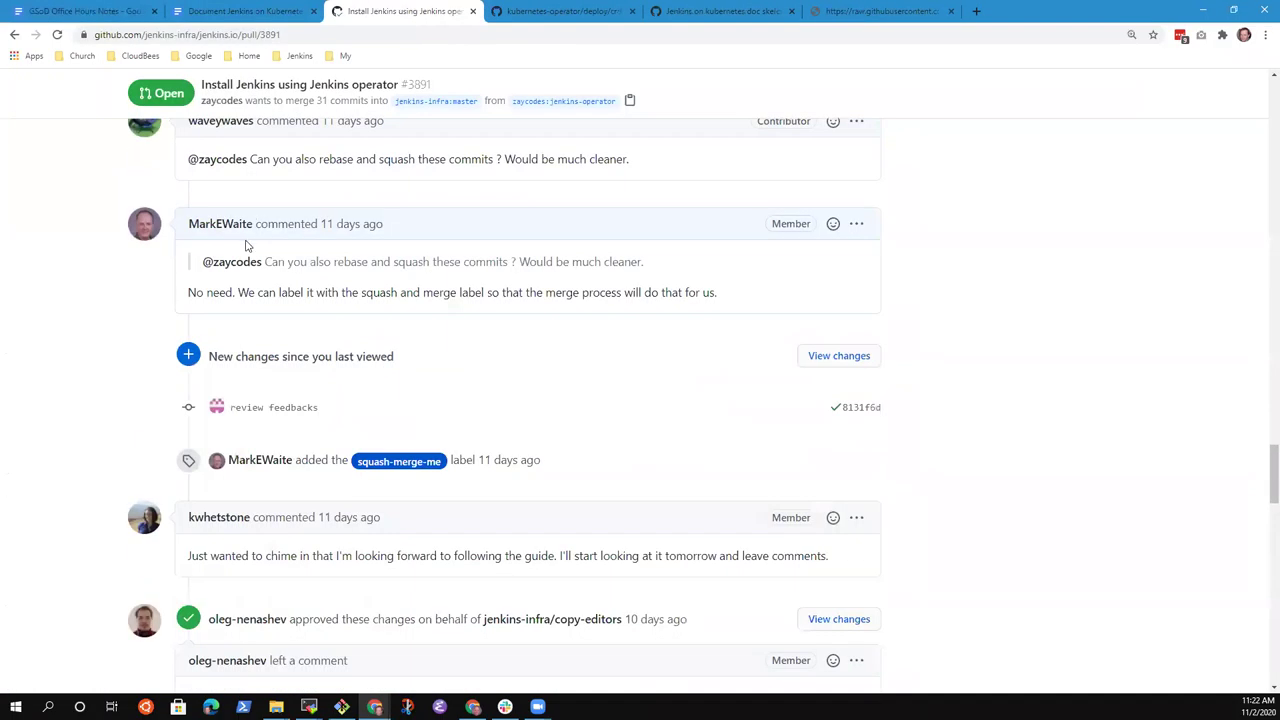
pyautogui.scroll(10, 246, 245)
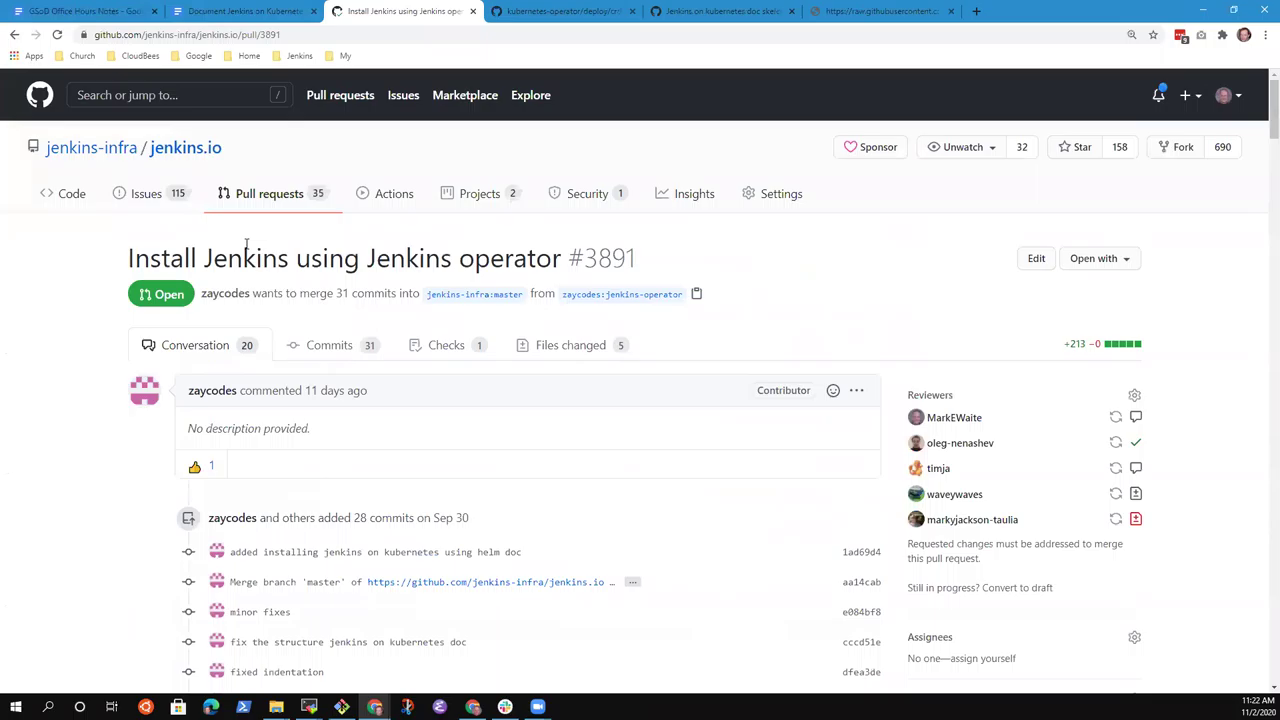
pyautogui.click(270, 197)
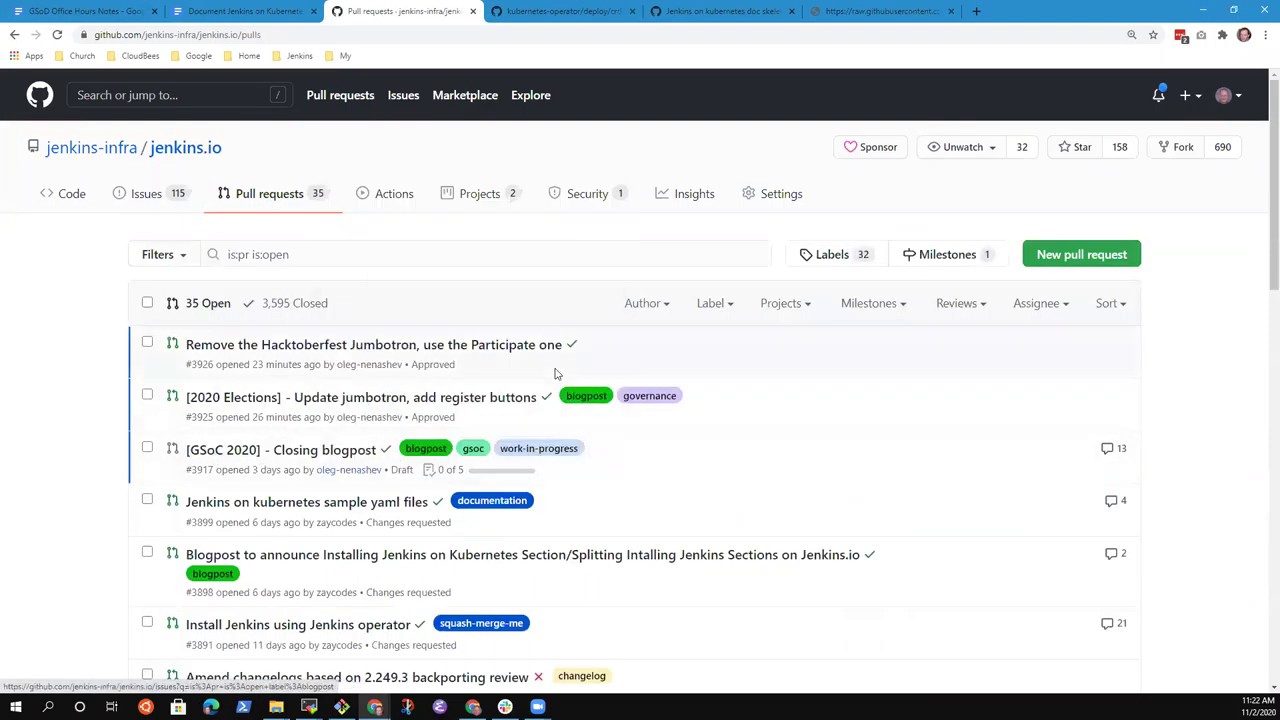
pyautogui.scroll(-2, 508, 416)
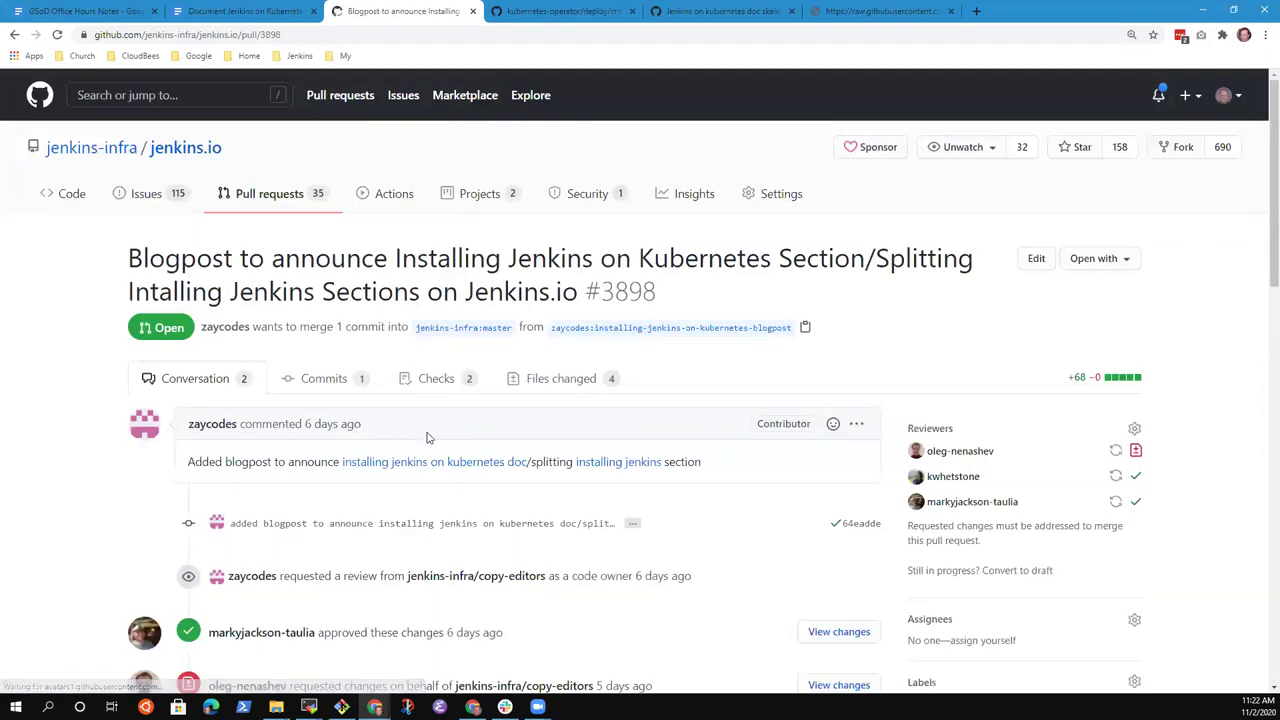
pyautogui.click(546, 381)
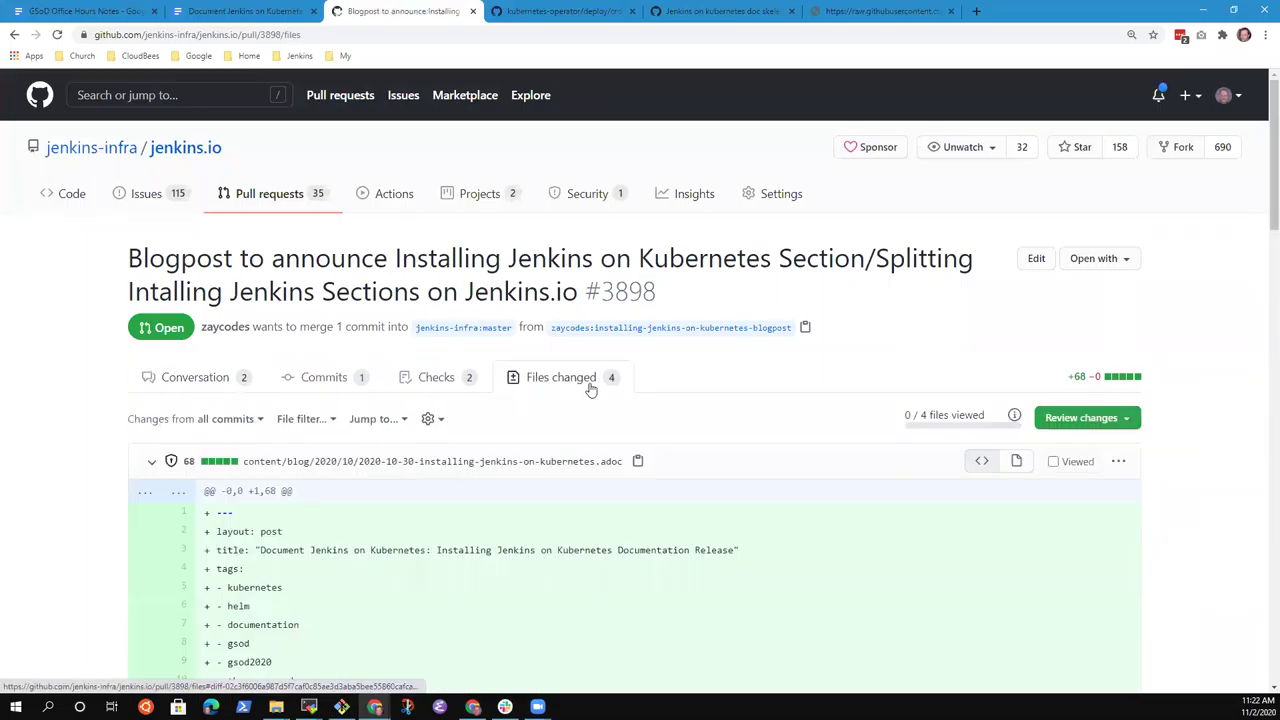
pyautogui.scroll(-3, 383, 533)
pyautogui.scroll(3, 477, 390)
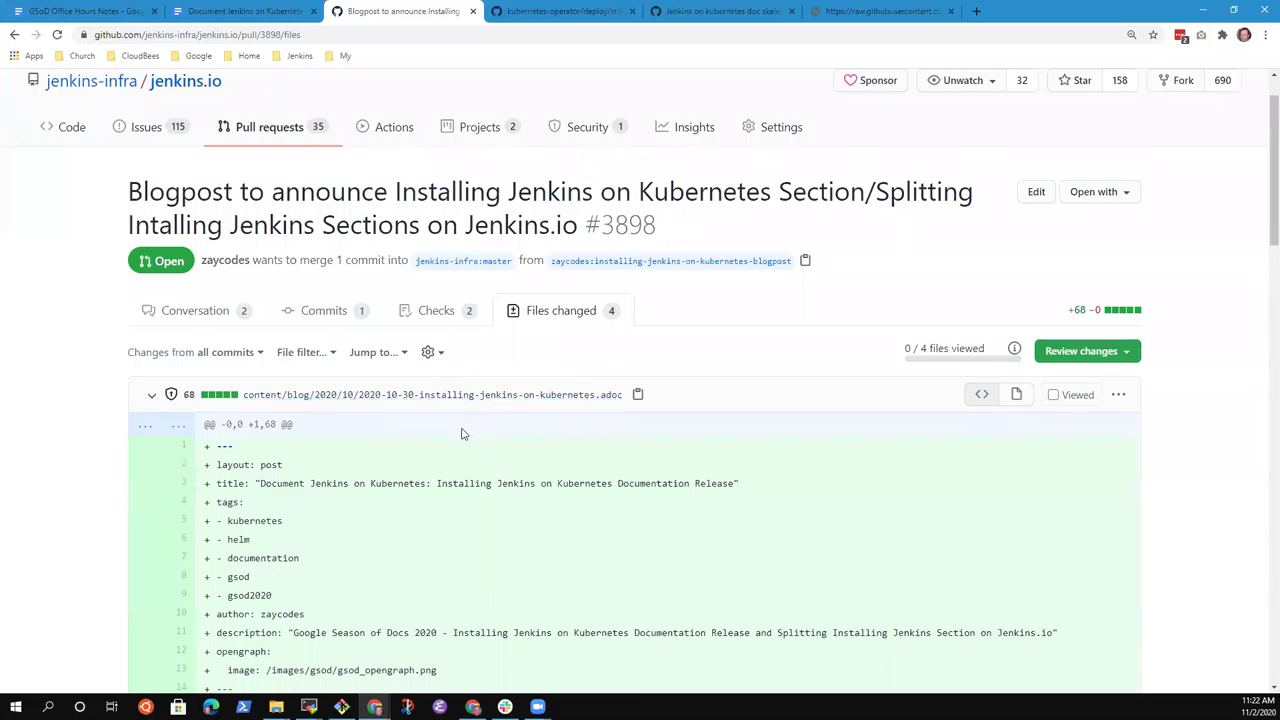
pyautogui.scroll(-2, 455, 470)
pyautogui.scroll(-2, 474, 470)
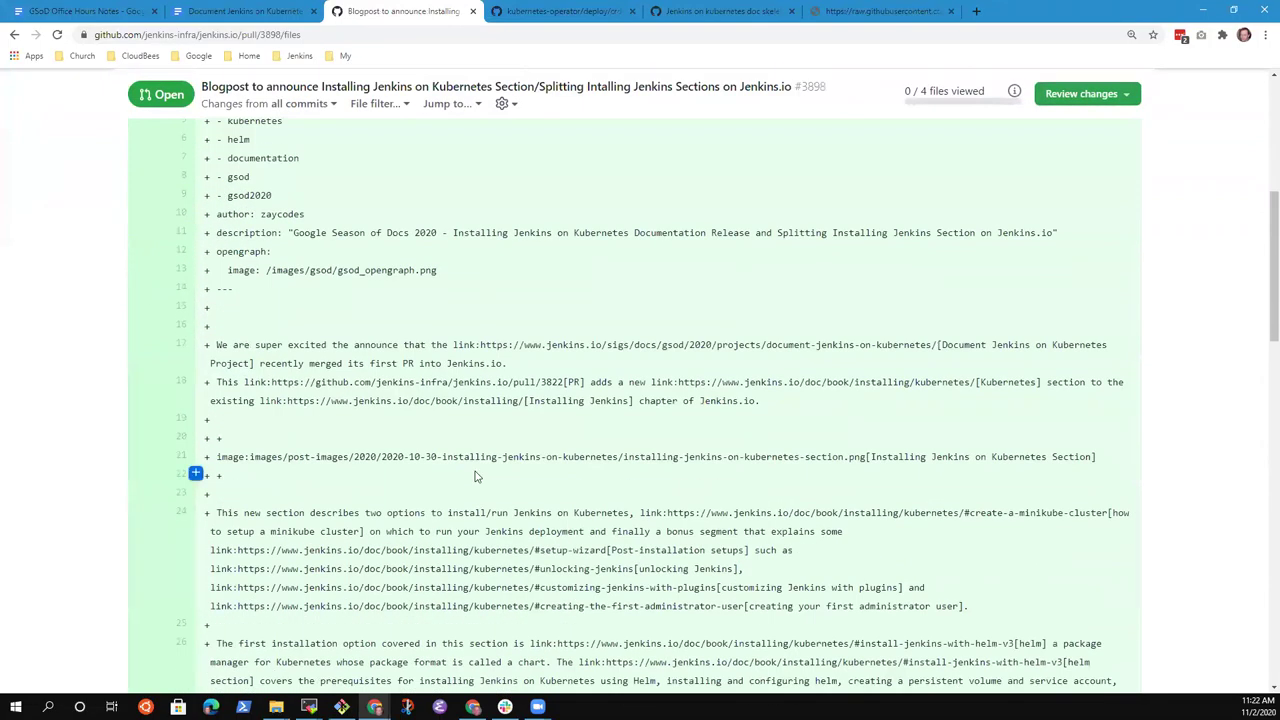
pyautogui.scroll(2, 486, 477)
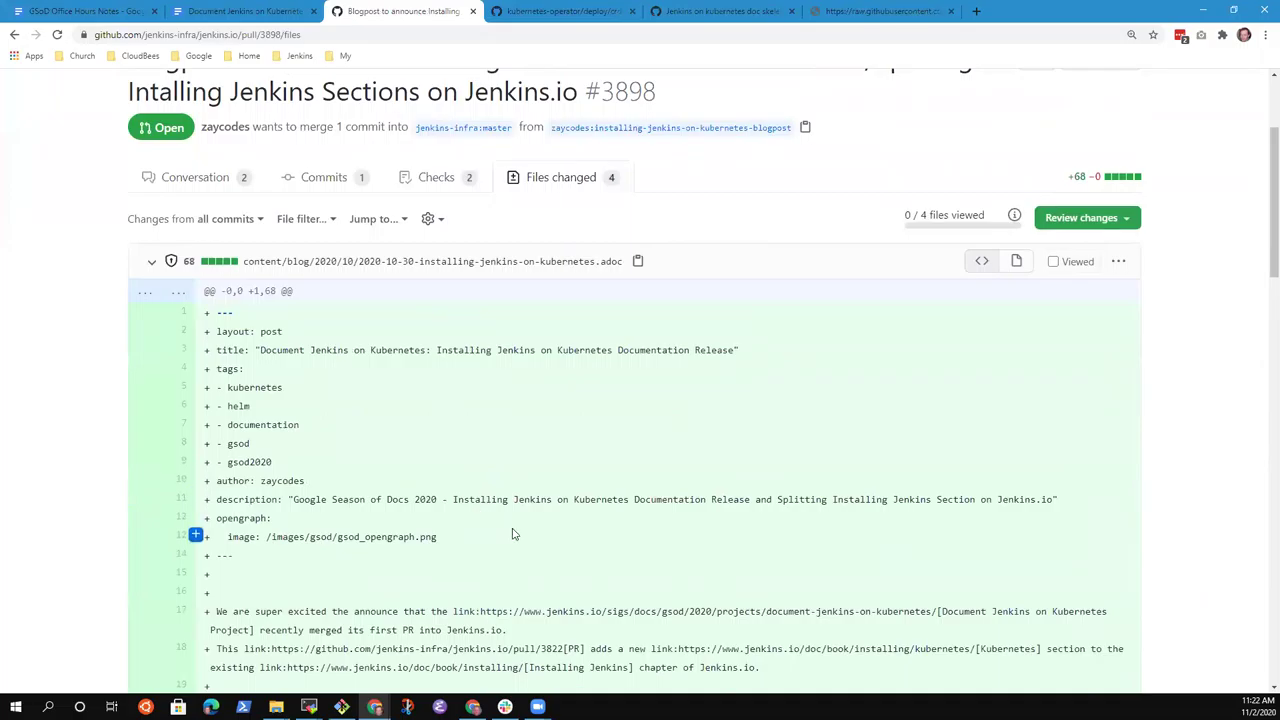
pyautogui.scroll(-3, 514, 531)
pyautogui.scroll(-4, 519, 525)
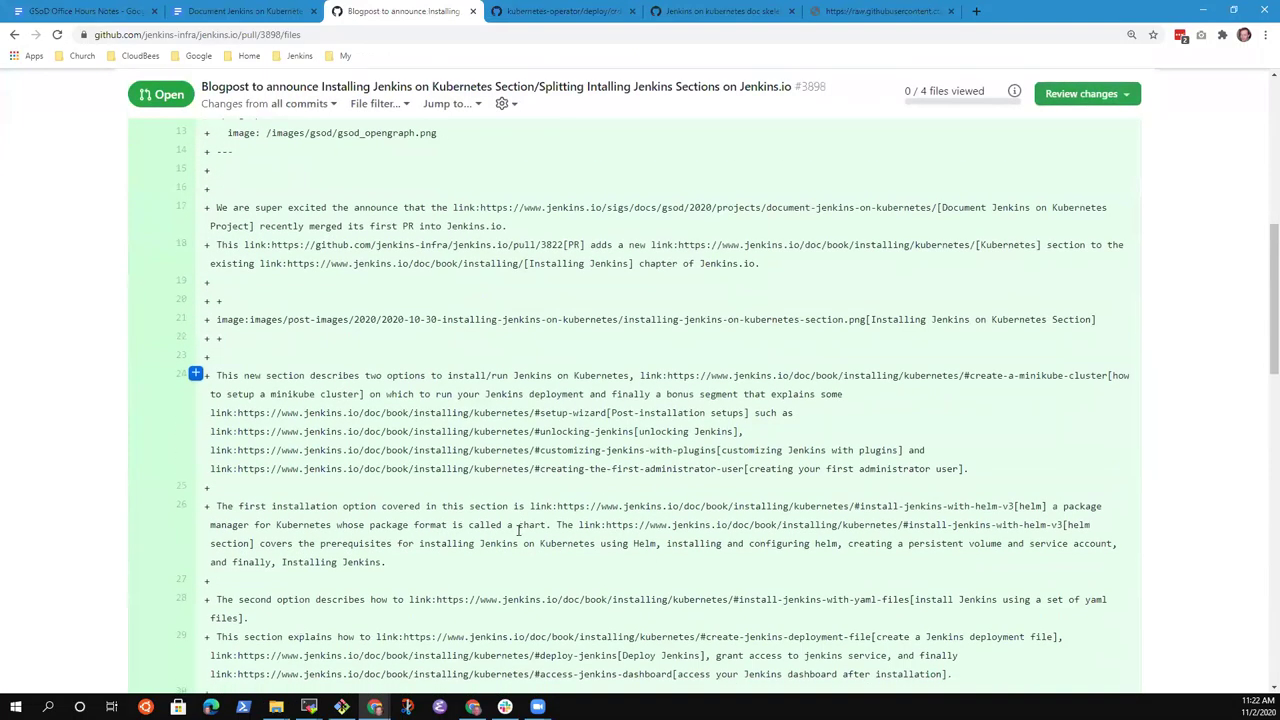
pyautogui.scroll(10, 535, 517)
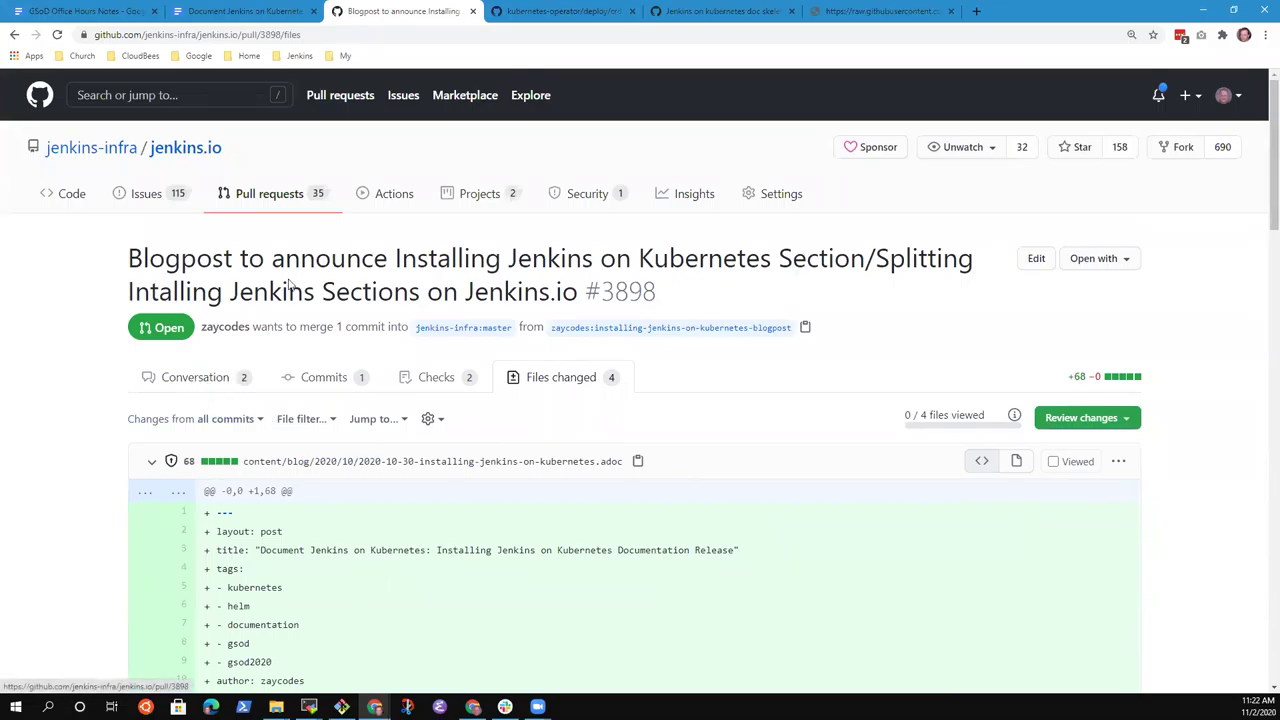
pyautogui.click(55, 12)
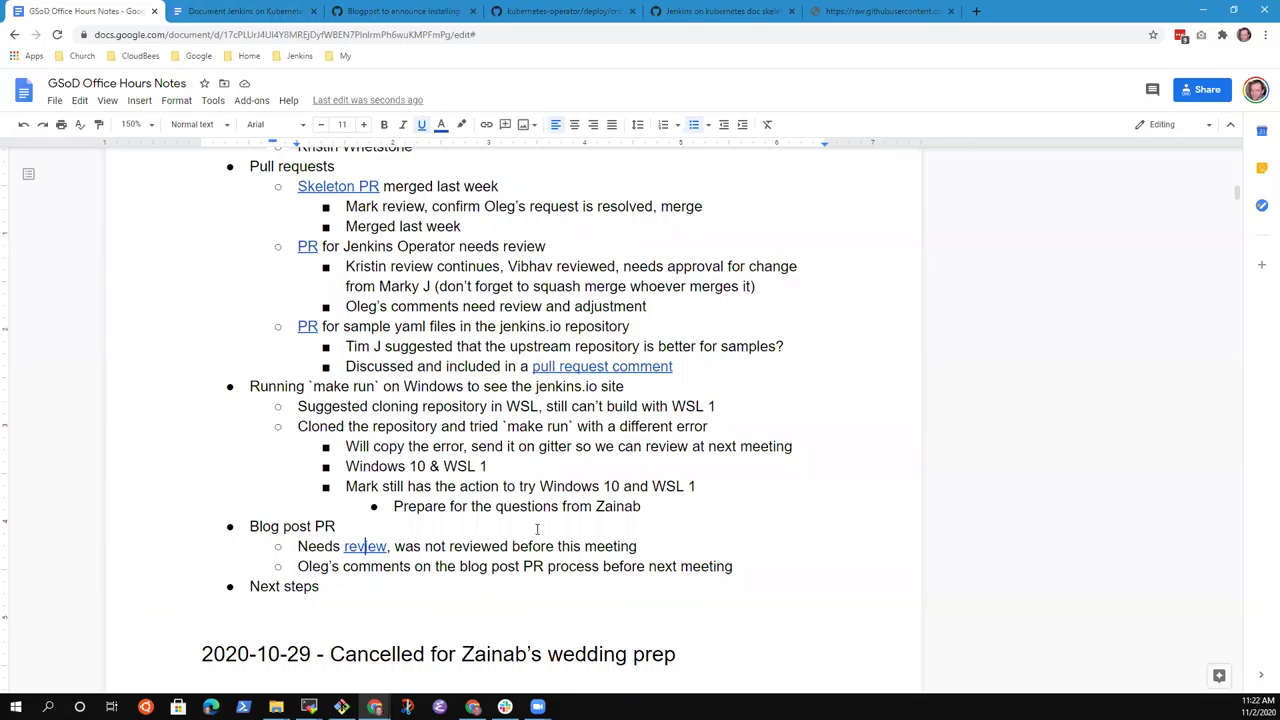
# Add an action item to review, update date, post, and share on social media under Blog post PR.
pyautogui.click(472, 566)
pyautogui.press('Return')
pyautogui.write('Mark to ')
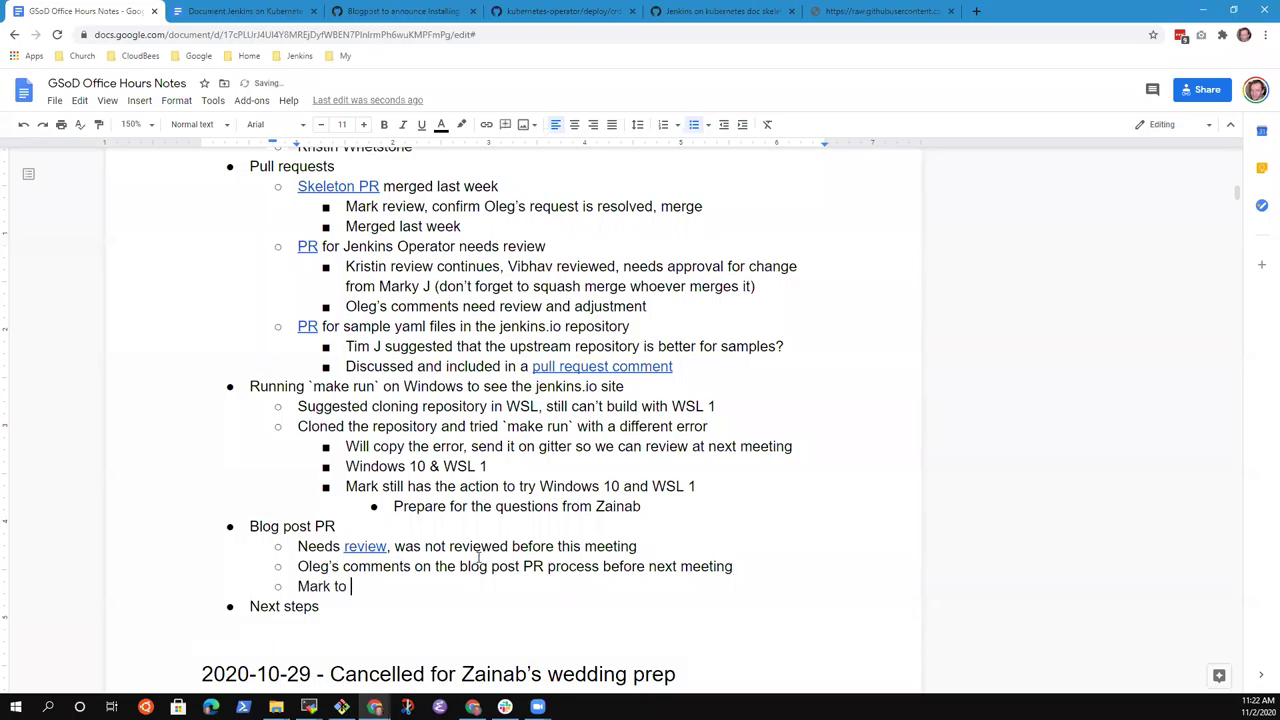
pyautogui.write('review and')
pyautogui.press('BackSpace')
pyautogui.press('BackSpace')
pyautogui.press('BackSpace')
pyautogui.press('BackSpace')
pyautogui.press('BackSpace')
pyautogui.write(', update ')
pyautogui.write('date, pea')
pyautogui.press('BackSpace')
pyautogui.press('BackSpace')
pyautogui.write('ostm,')
pyautogui.press('BackSpace')
pyautogui.write(', and sh')
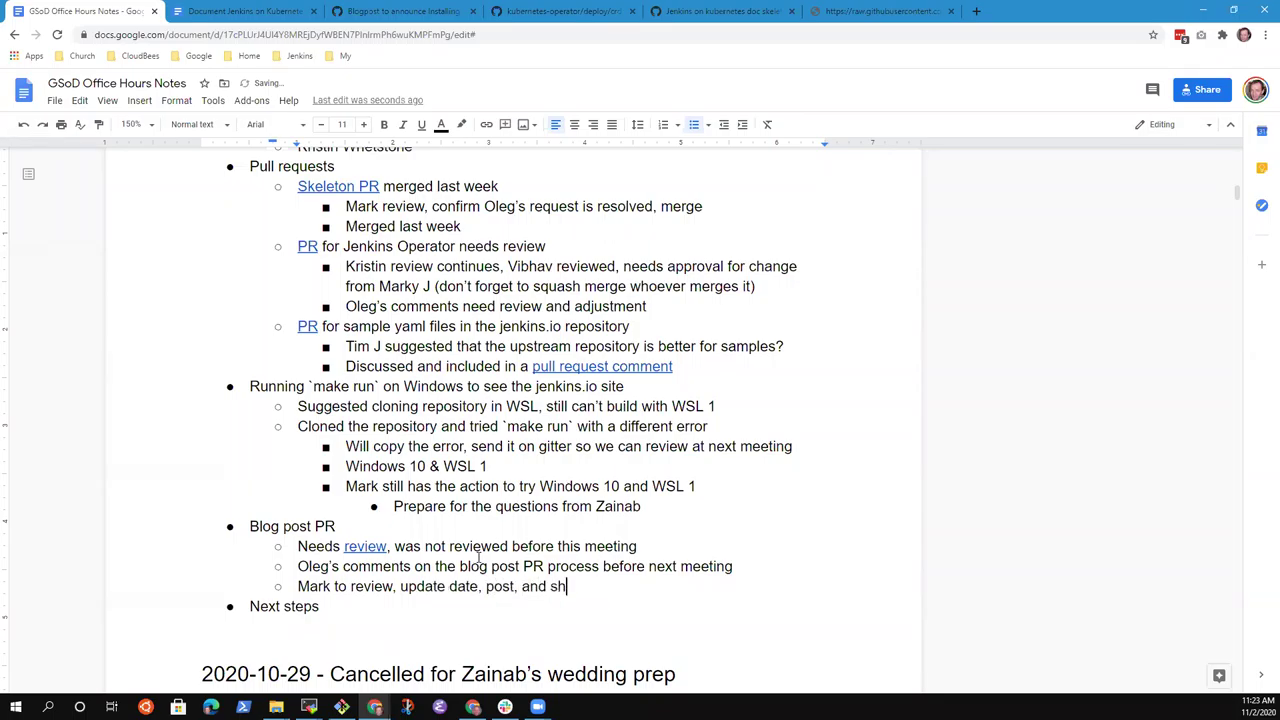
pyautogui.write('are oin')
pyautogui.press('BackSpace')
pyautogui.press('BackSpace')
pyautogui.press('BackSpace')
pyautogui.write('n socials')
pyautogui.press('BackSpace')
pyautogui.write('media')
# Add nested 'Tweet' and 'LinkedIn -' sub-bullets beneath the social media action item.
pyautogui.press('Return')
pyautogui.press('Tab')
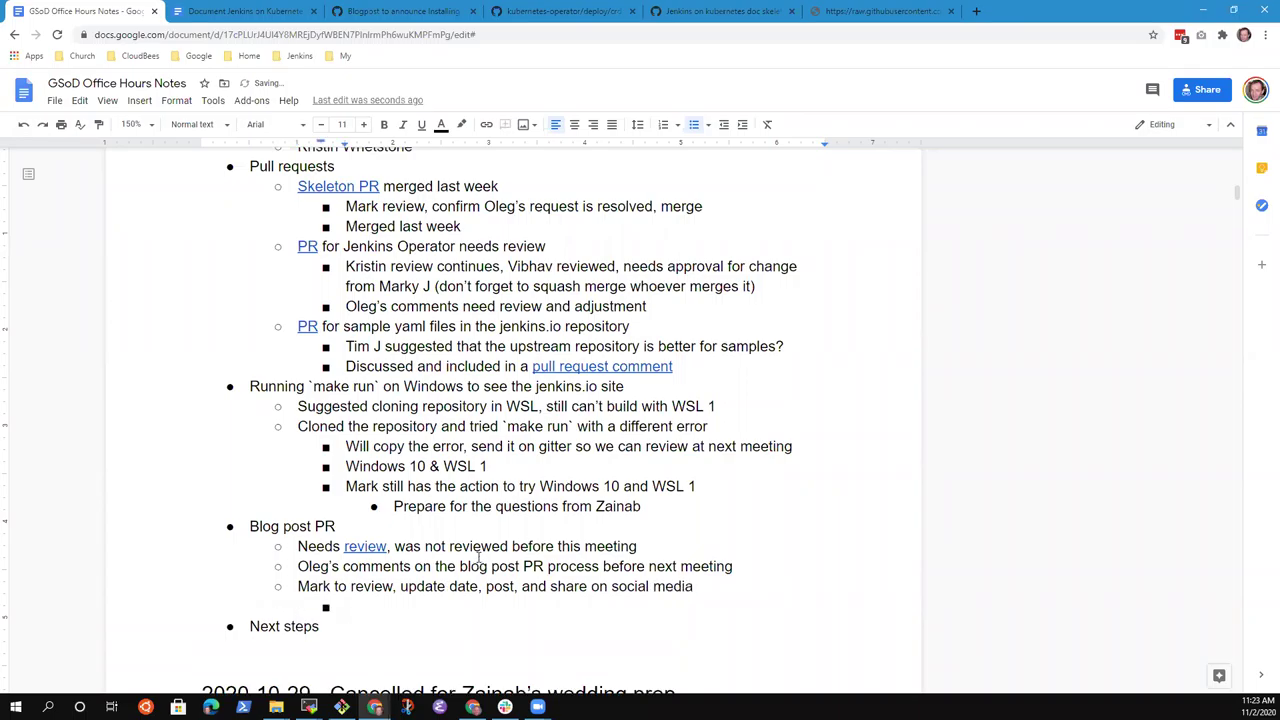
pyautogui.write('Twitter')
pyautogui.hotkey('ctrl', 'BackSpace')
pyautogui.write('Tweet')
pyautogui.press('Return')
pyautogui.write('Kl')
pyautogui.press('BackSpace')
pyautogui.press('BackSpace')
pyautogui.write('LinkedIn')
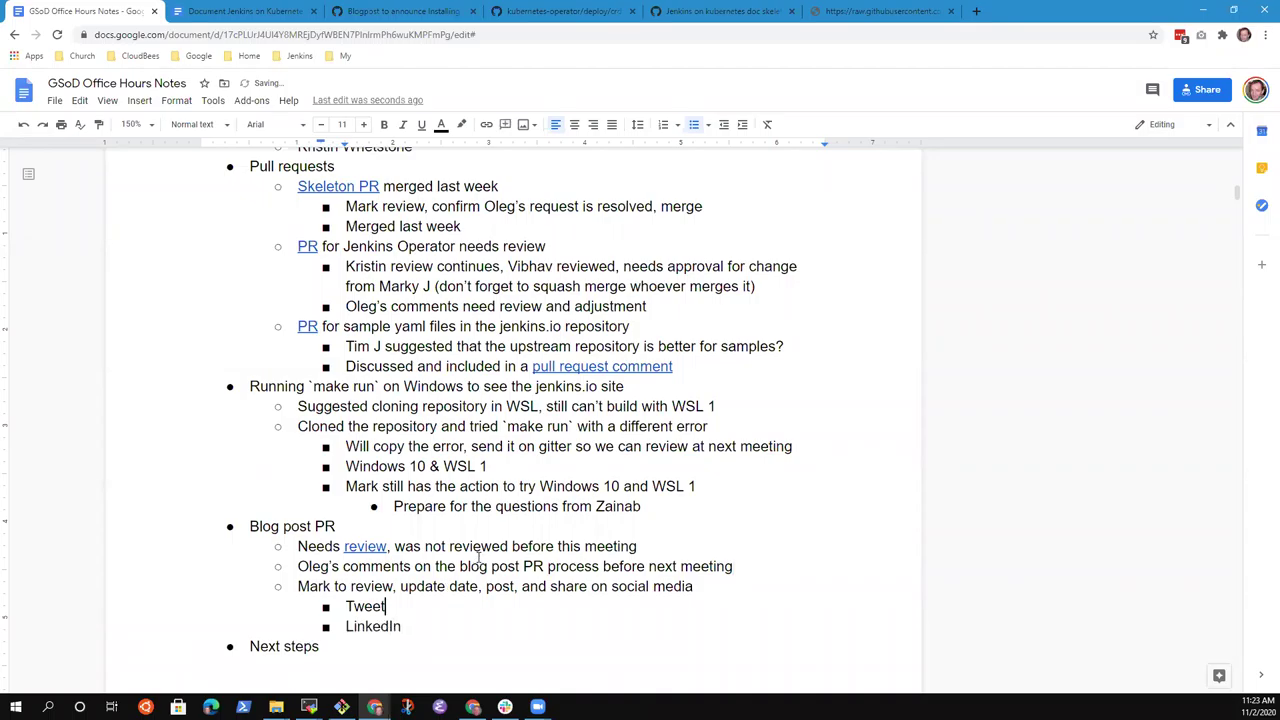
pyautogui.write(' -')
pyautogui.press('Down')
pyautogui.write('-')
# Append '(advocacy)' after social media and link the word advocacy to the pasted advocacy page address.
pyautogui.press('End')
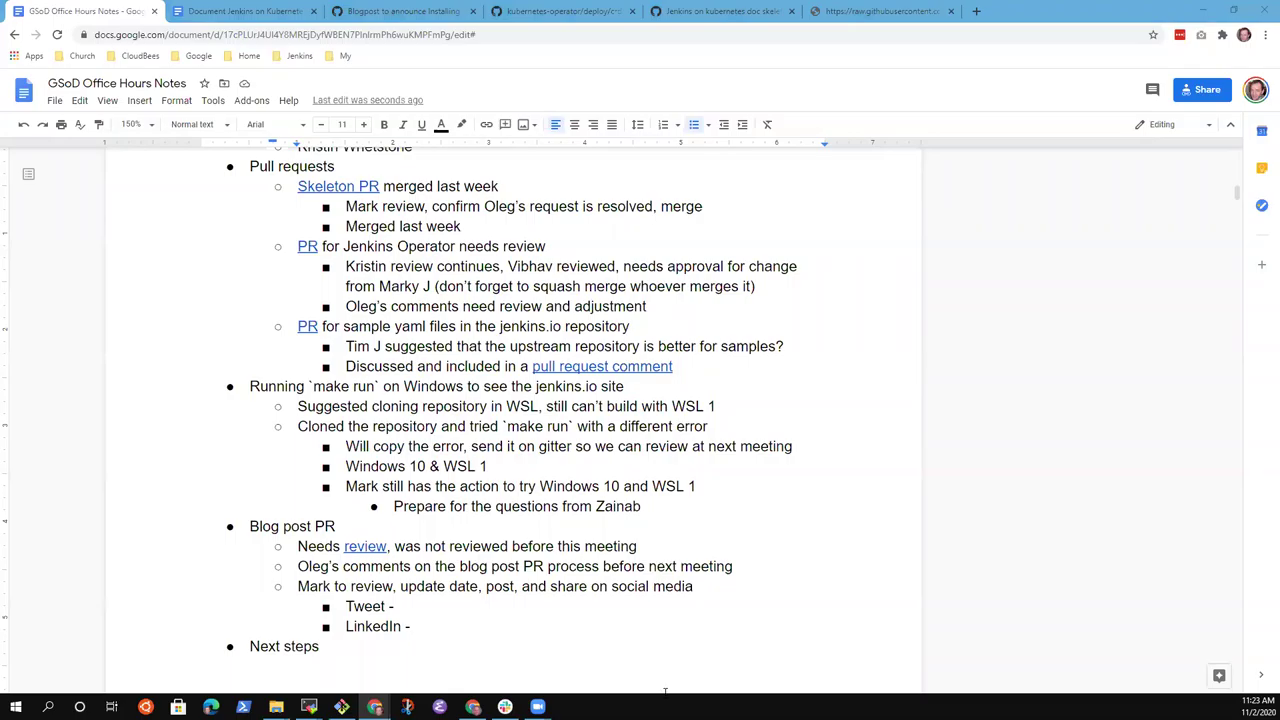
pyautogui.moveTo(684, 587); pyautogui.dragTo(778, 589)
pyautogui.click(781, 589)
pyautogui.write('(advocacy)')
pyautogui.press('Left')
pyautogui.hotkey('ctrl', 'shift', 'Left')
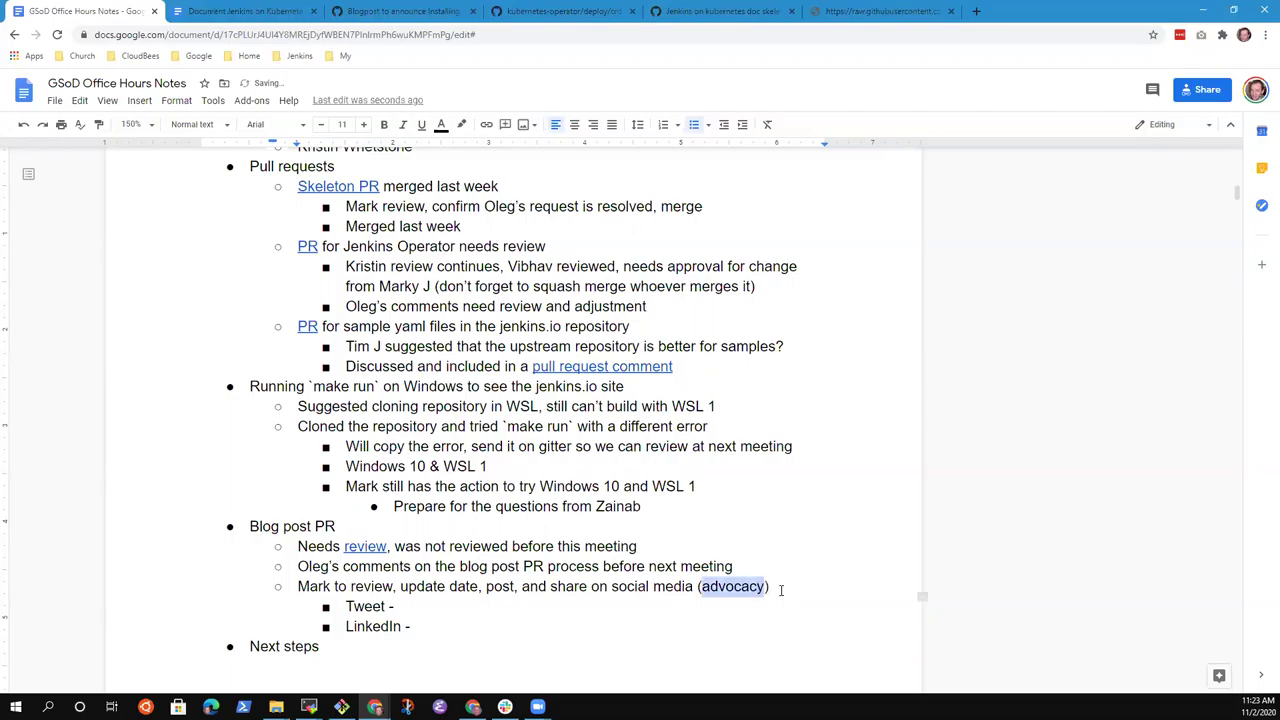
pyautogui.hotkey('ctrl', 'k')
pyautogui.hotkey('ctrl', 'v')
pyautogui.press('Return')
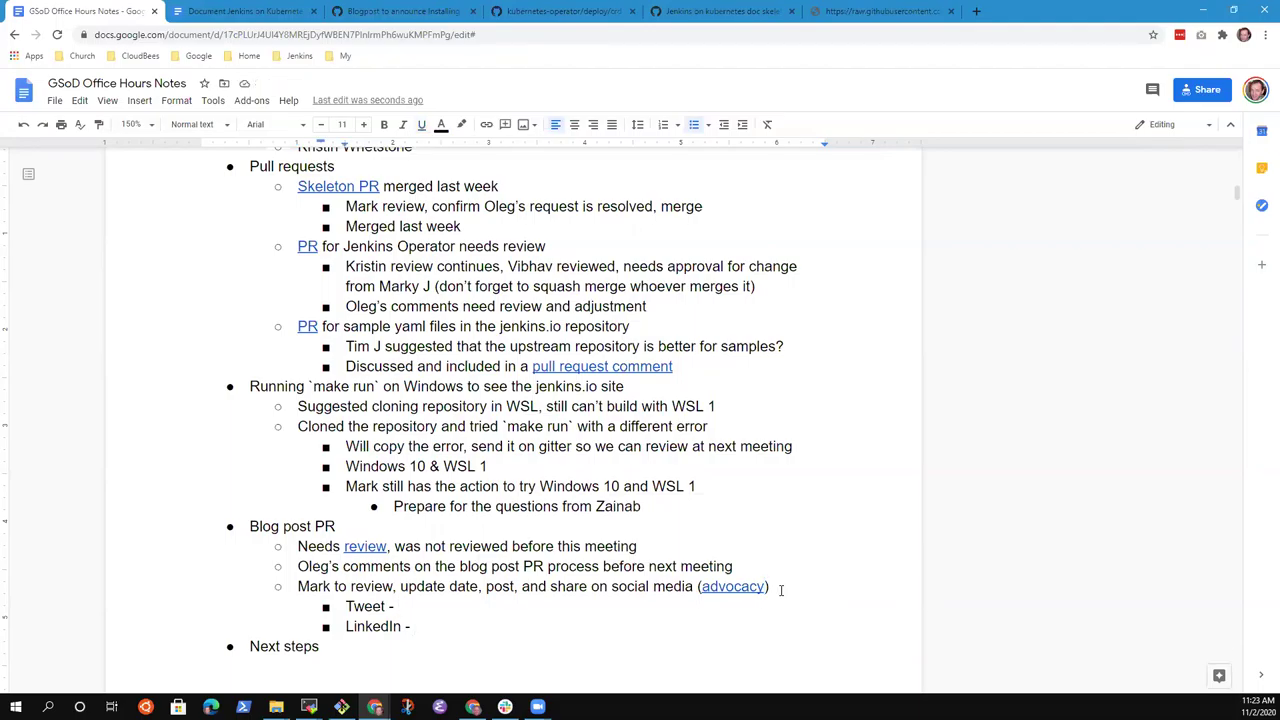
pyautogui.press('Up')
pyautogui.press('Up')
pyautogui.press('Down')
pyautogui.press('Down')
pyautogui.press('Down')
pyautogui.press('Up')
pyautogui.hotkey('shift', 'End')
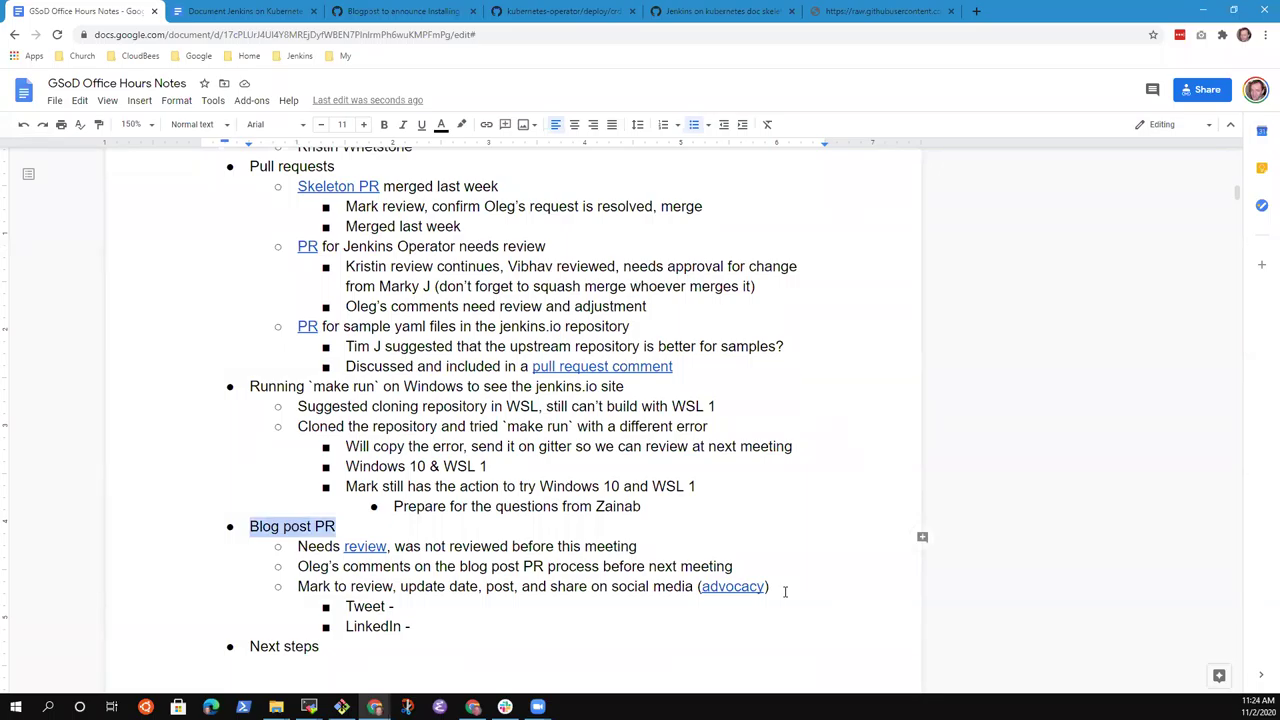
# Date the Next steps heading '2 Nov - 5 Dec 2020' and add an empty sub-bullet under it.
pyautogui.press('Down')
pyautogui.press('Down')
pyautogui.press('Down')
pyautogui.press('Down')
pyautogui.press('Down')
pyautogui.press('Down')
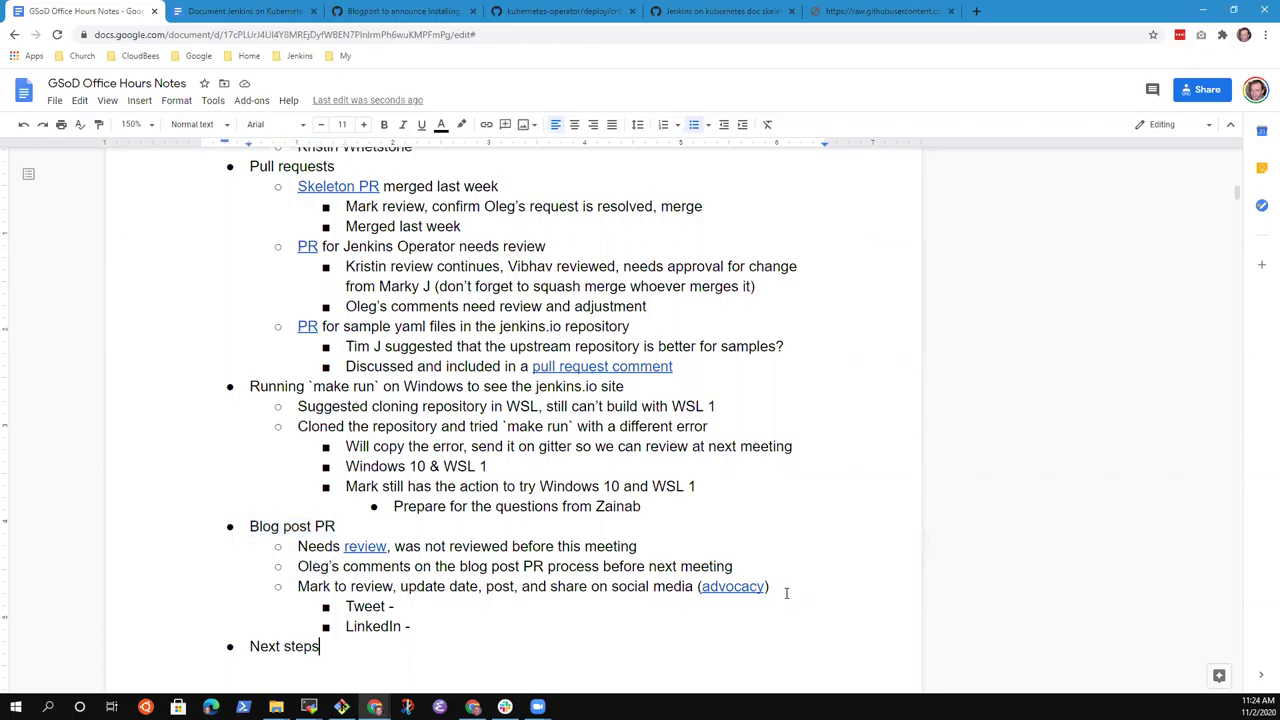
pyautogui.scroll(-2, 786, 593)
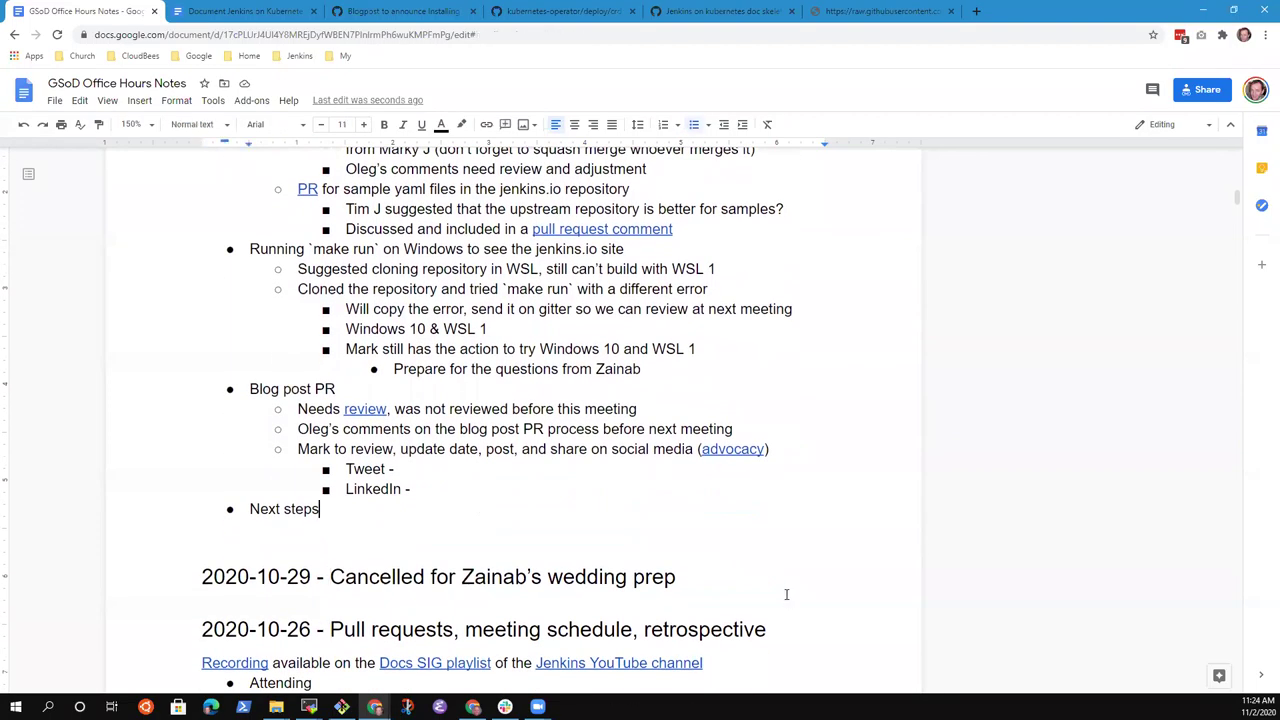
pyautogui.press('Return')
pyautogui.press('Tab')
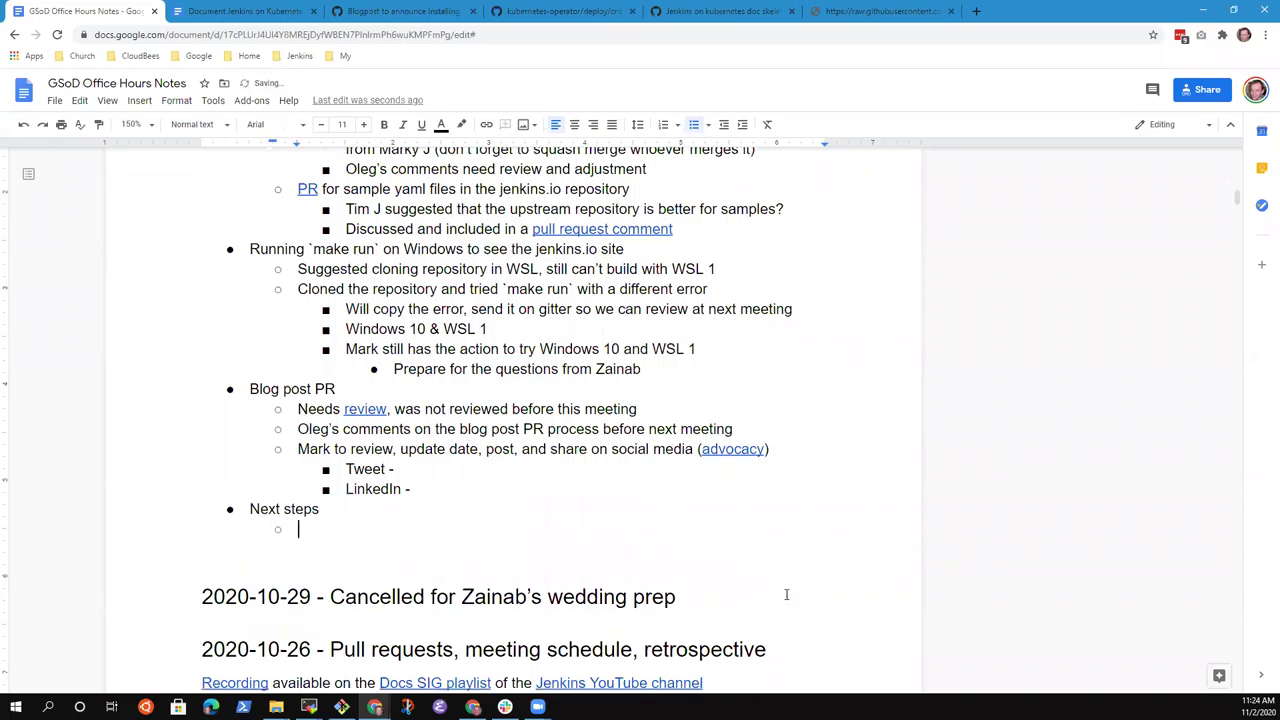
pyautogui.press('Up')
pyautogui.press('End')
pyautogui.write('2 Nov - 5 Dec 2020')
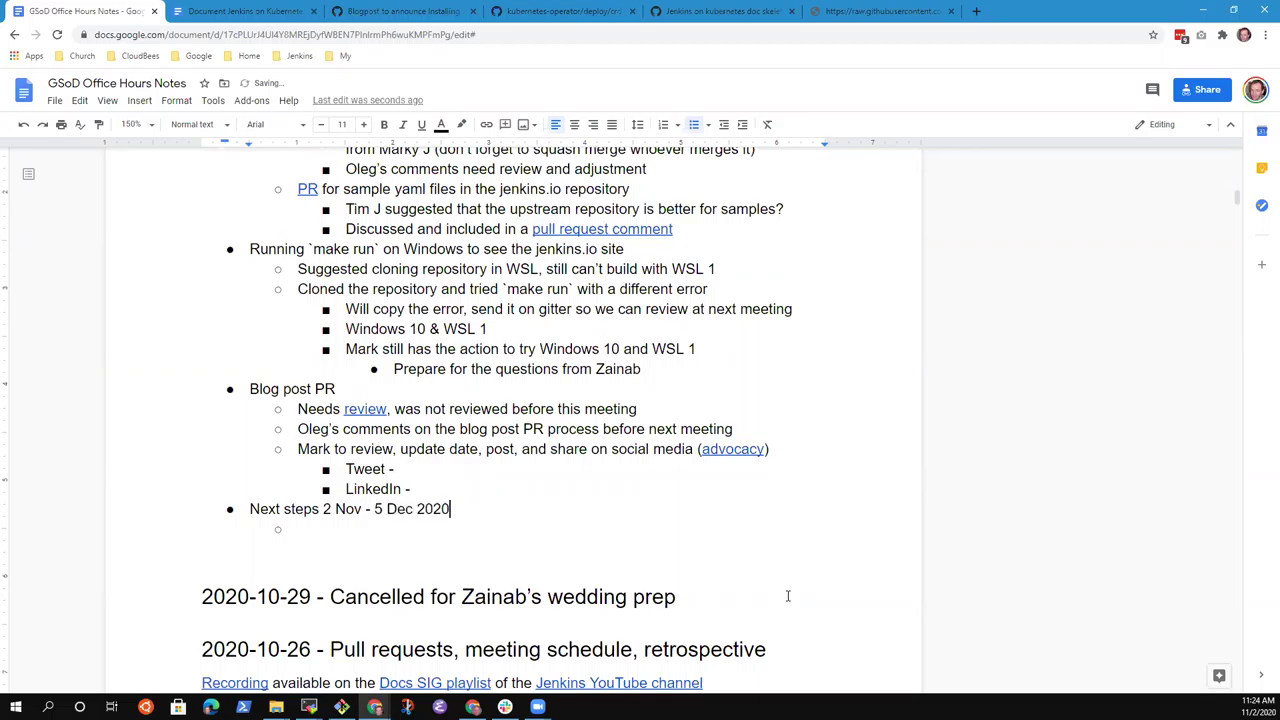
# Add the sub-bullet 'Administering Jenkins on Kubernetes is next'.
pyautogui.press('Down')
pyautogui.press('Down')
pyautogui.press('Up')
pyautogui.write('Administering Jenkins ')
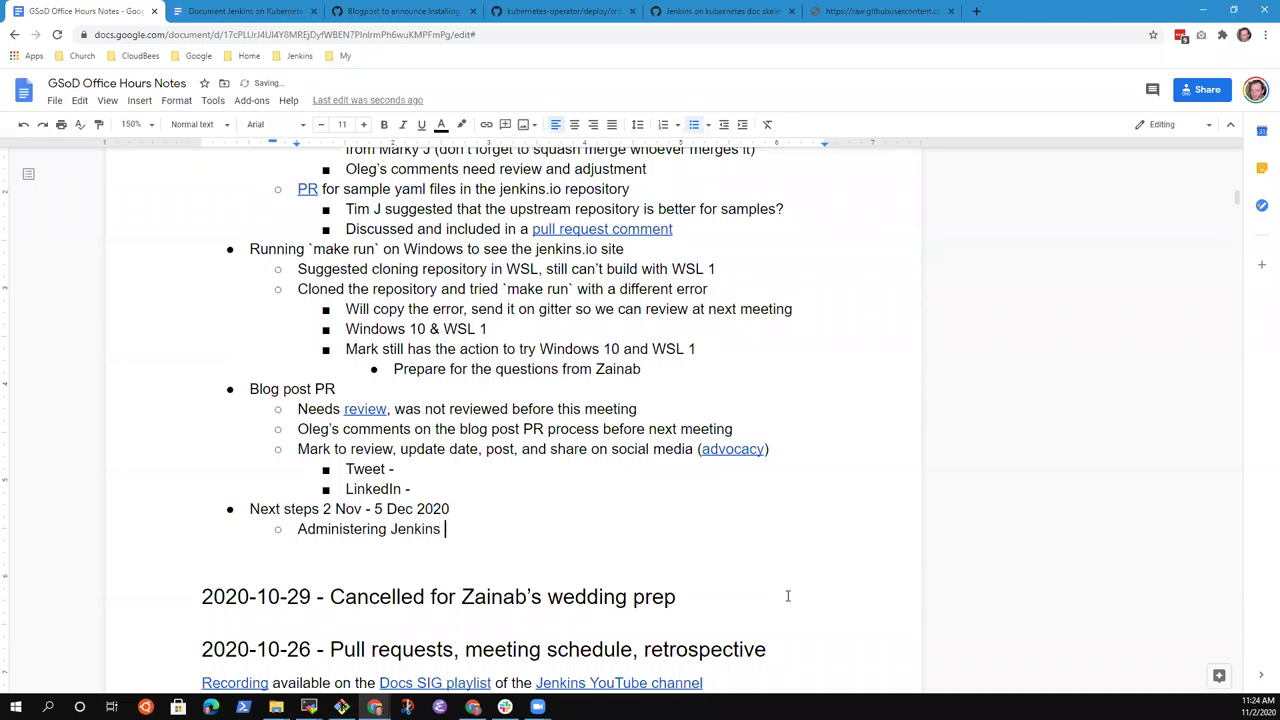
pyautogui.write('on Kubernetes is next')
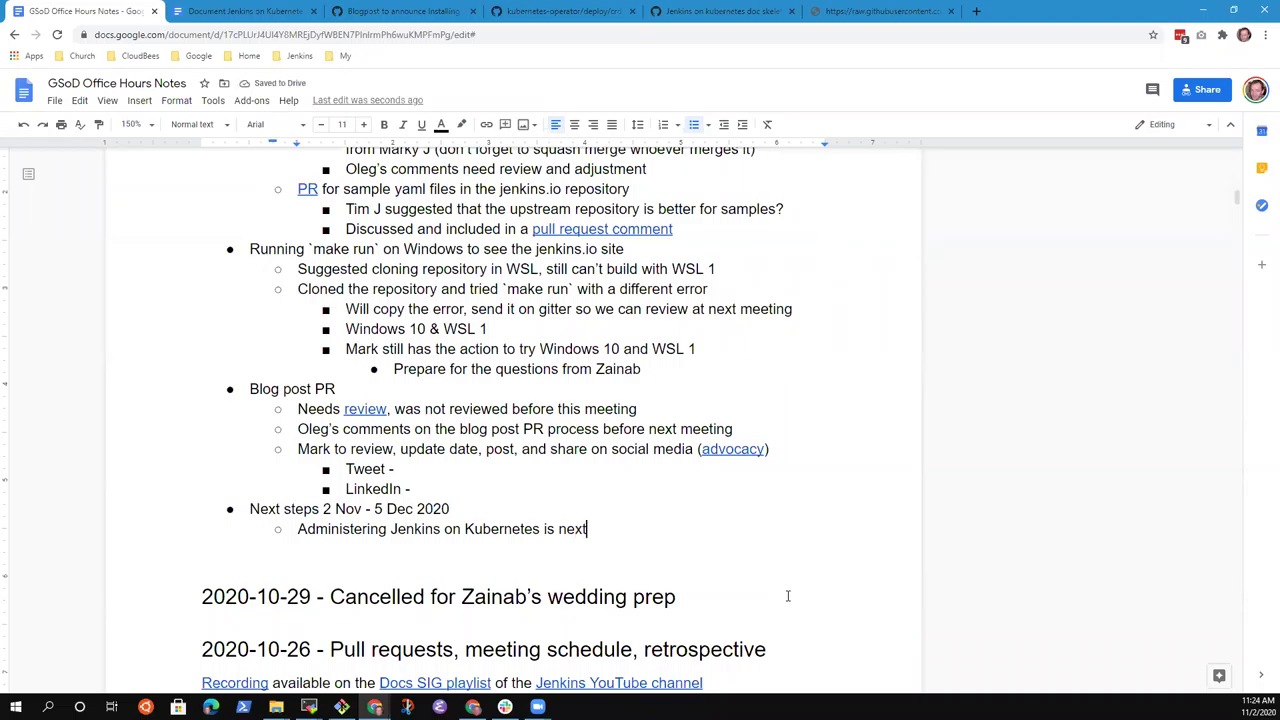
# Add a sub-bullet about also covering some portion of Jenkins on Kubernetes on the cloud.
pyautogui.press('Return')
pyautogui.write('Want to also co')
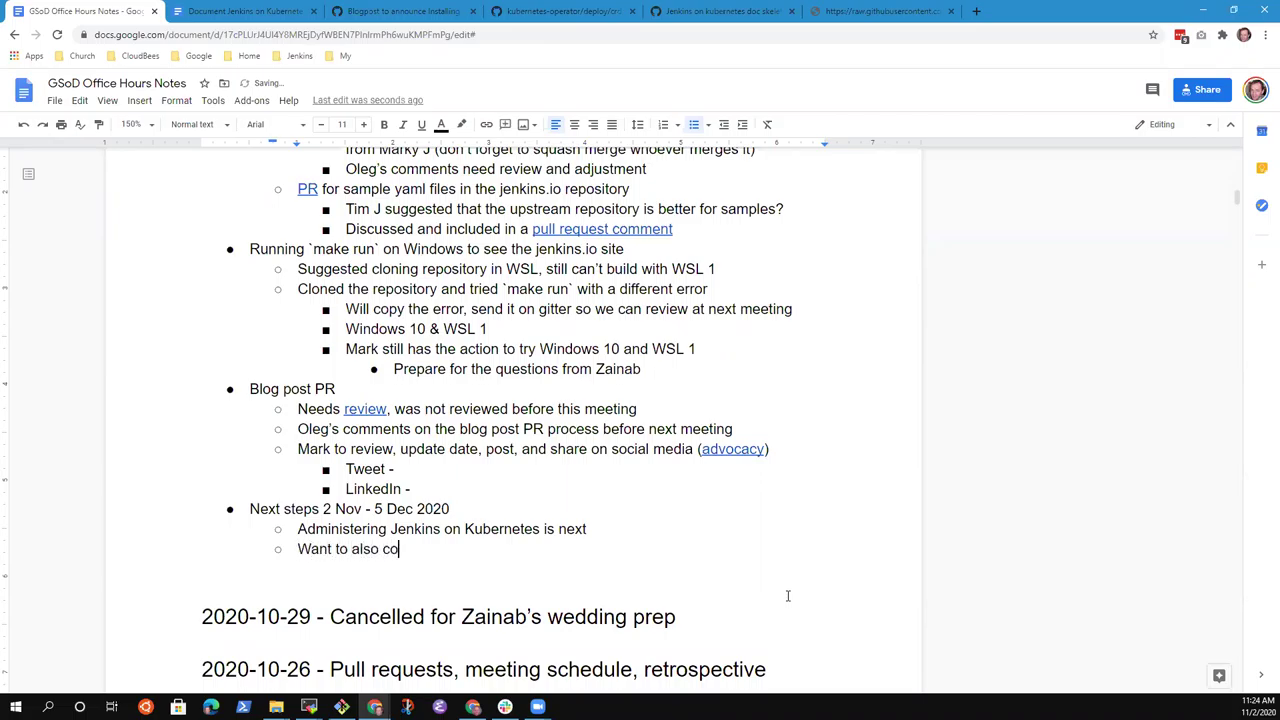
pyautogui.write('ver some portion')
pyautogui.write(' of Jenkins')
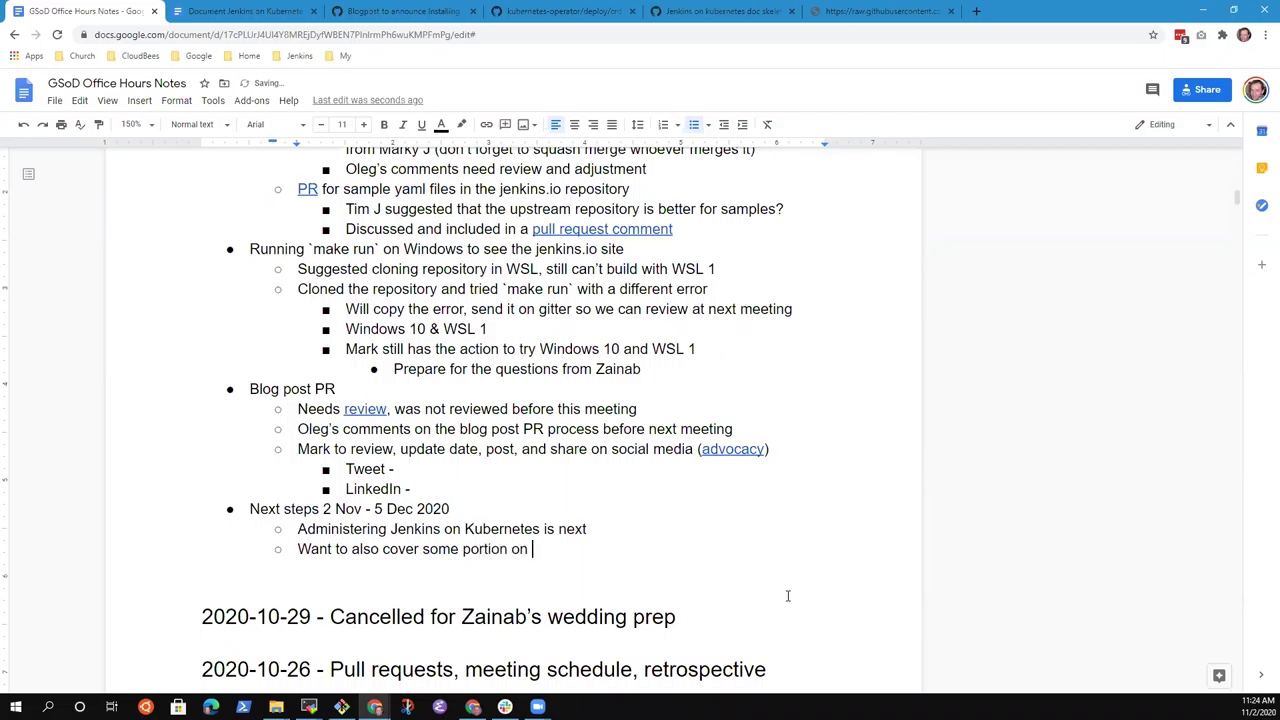
pyautogui.press('BackSpace')
pyautogui.press('BackSpace')
pyautogui.press('BackSpace')
pyautogui.write('of Jenkins on Kuberne')
pyautogui.press('BackSpace')
pyautogui.press('BackSpace')
pyautogui.write('ernet')
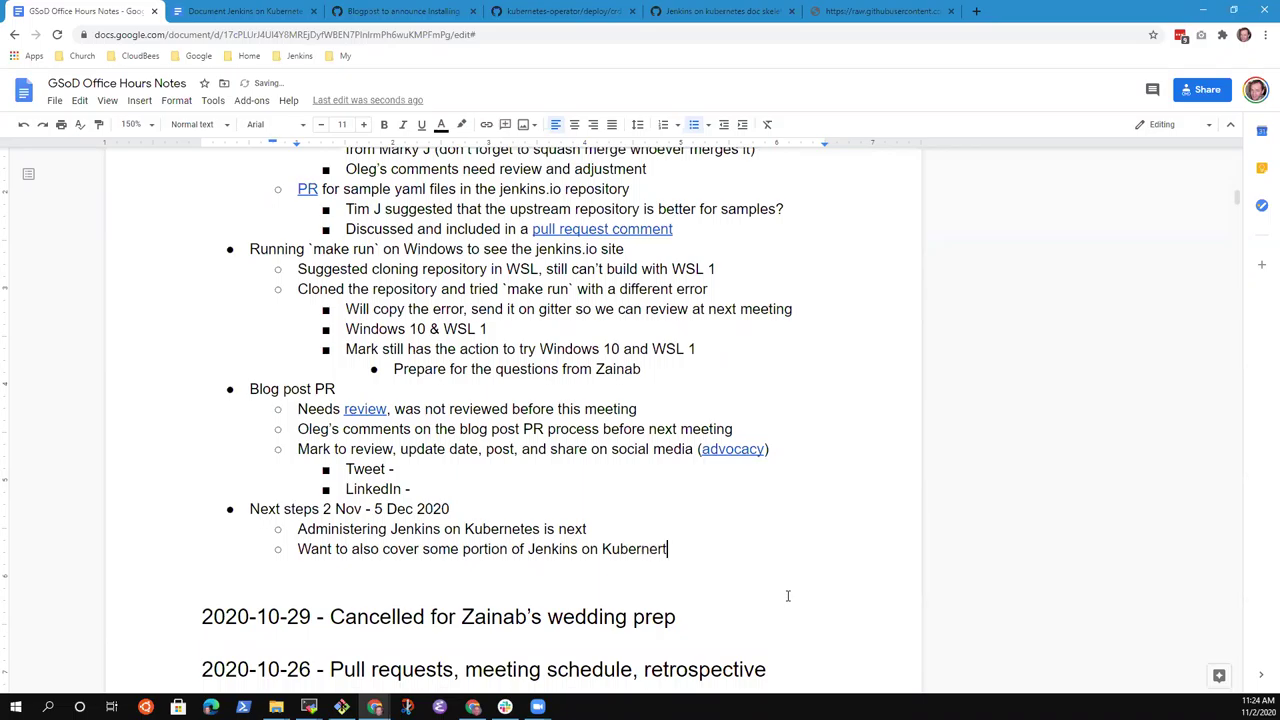
pyautogui.write('es on the cloud')
# Add a third-level note 'Jenkins on IBM Cloud with Kubernetes tutorial is now merged' and select the tutorial name.
pyautogui.press('Return')
pyautogui.press('Tab')
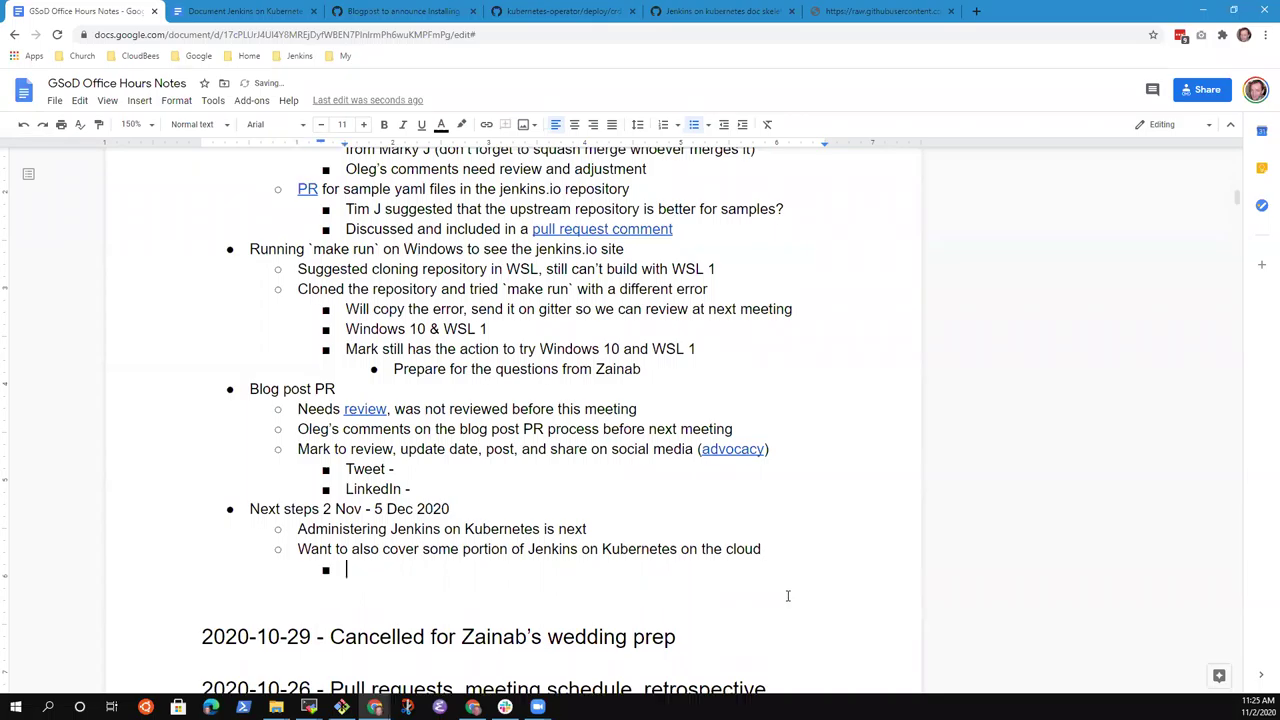
pyautogui.write('Jenkins on IBM Cloud ')
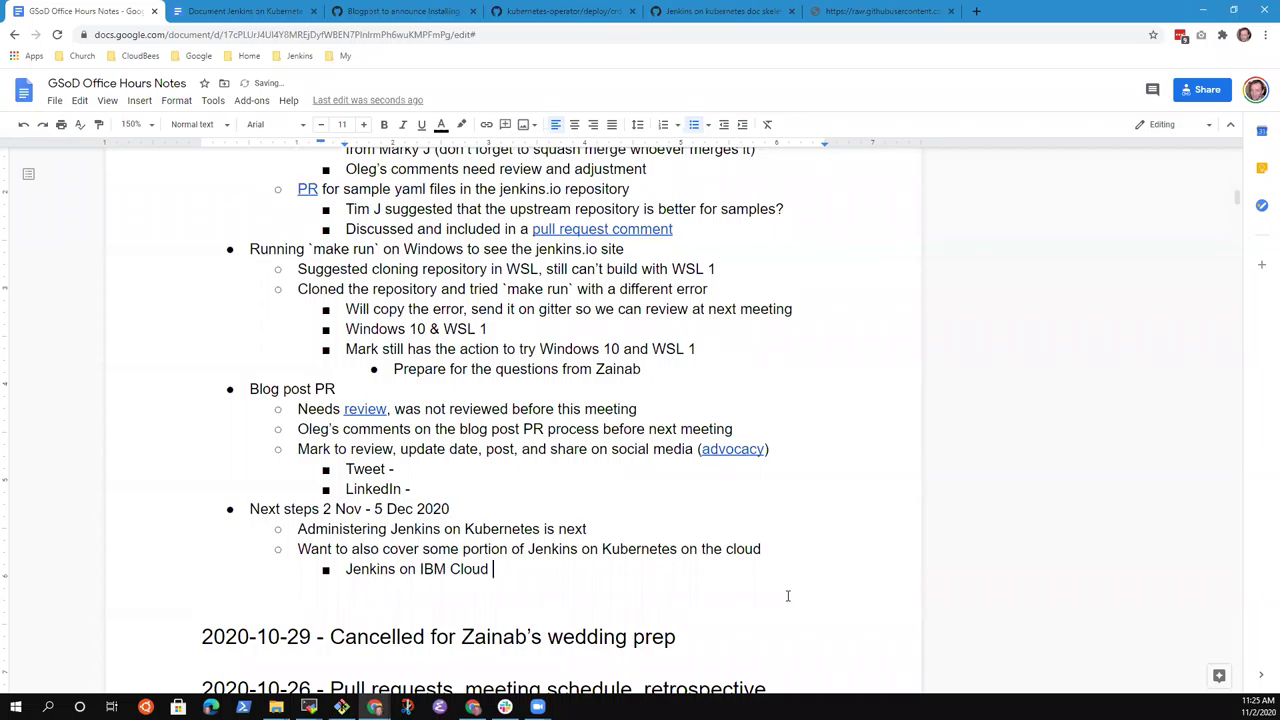
pyautogui.write('tutorial is now')
pyautogui.hotkey('ctrl', 'Left')
pyautogui.hotkey('ctrl', 'Left')
pyautogui.hotkey('ctrl', 'Left')
pyautogui.hotkey('ctrl', 'Right')
pyautogui.hotkey('ctrl', 'Left')
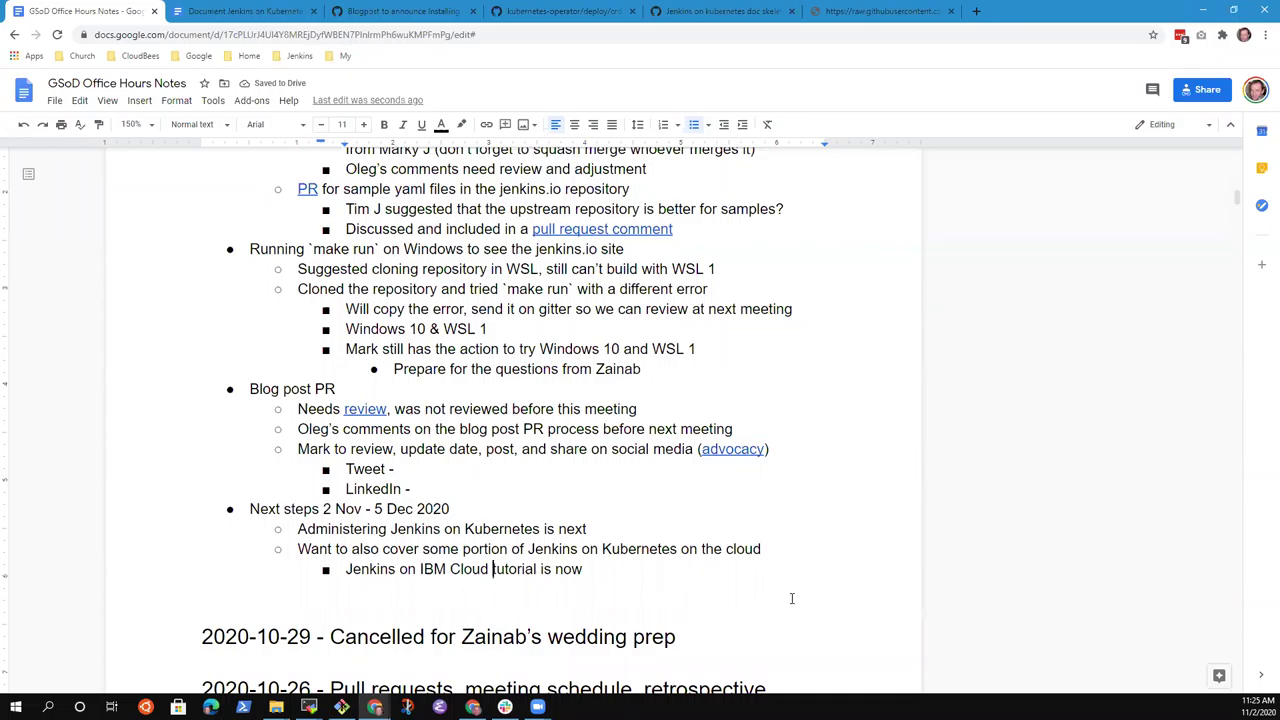
pyautogui.write('with Kuerbe')
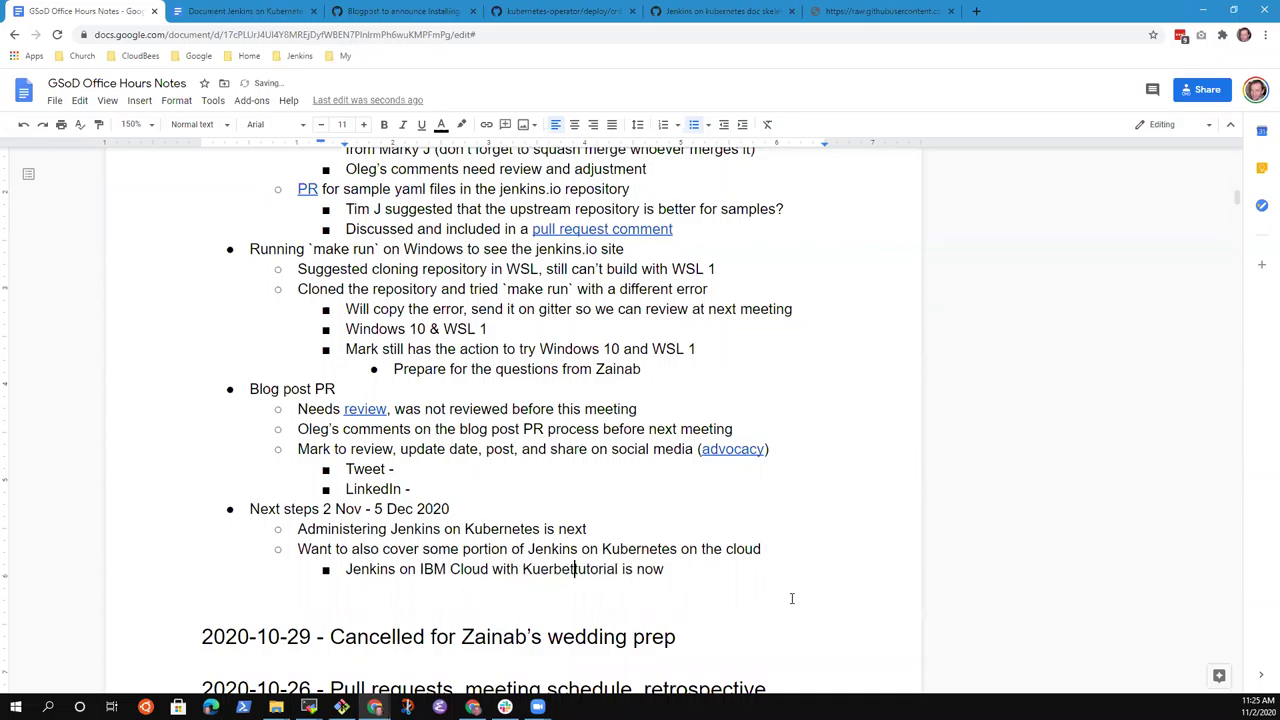
pyautogui.press('BackSpace')
pyautogui.press('BackSpace')
pyautogui.press('BackSpace')
pyautogui.press('BackSpace')
pyautogui.write('berne')
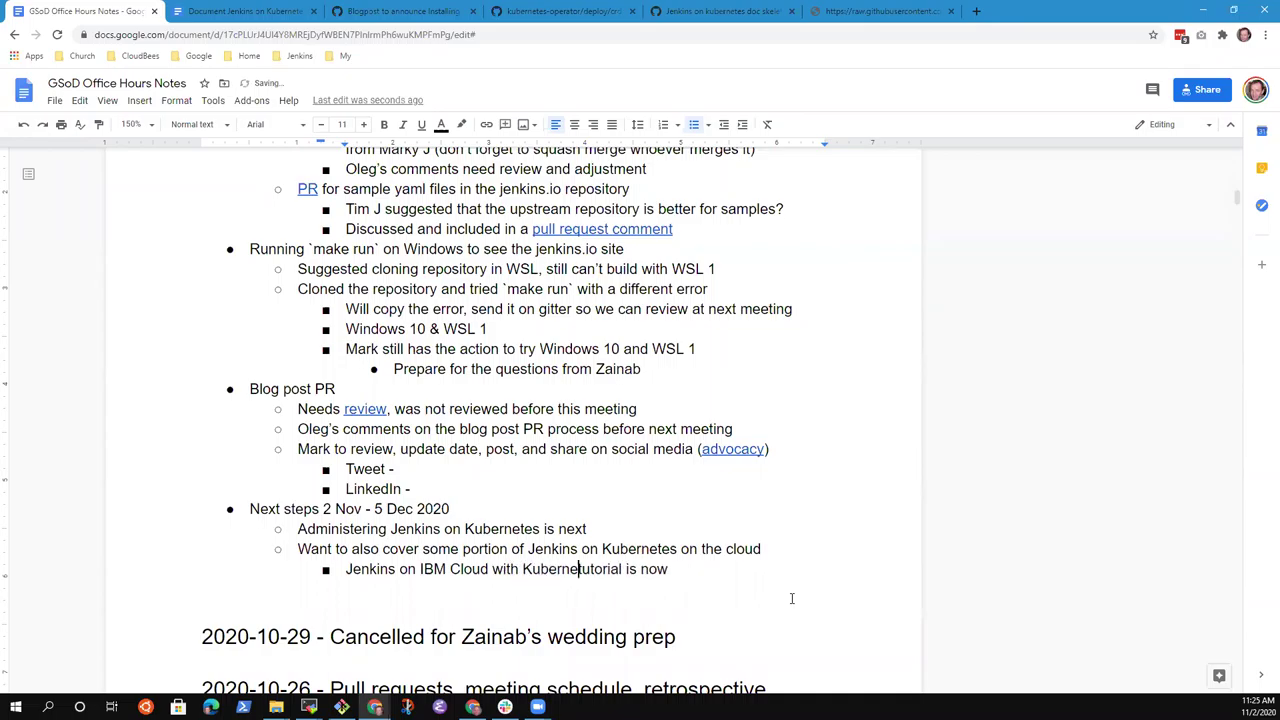
pyautogui.write('tes t')
pyautogui.press('End')
pyautogui.write('merged')
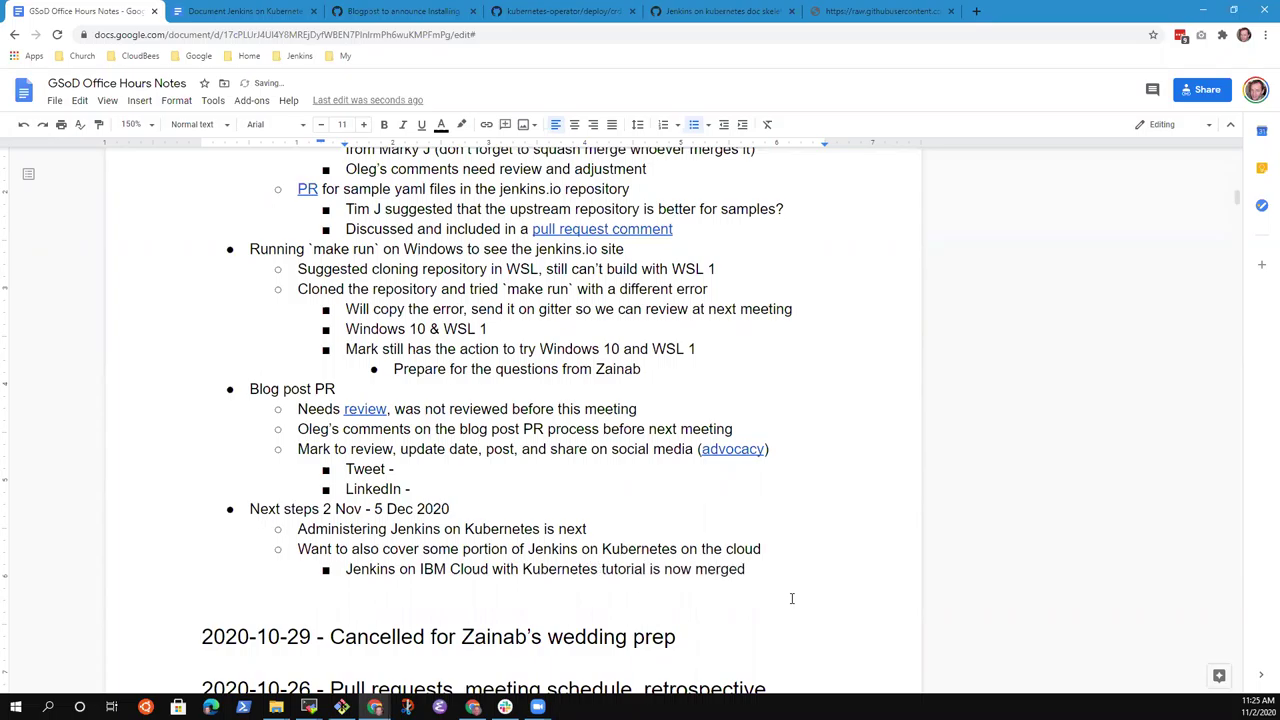
pyautogui.hotkey('ctrl', 'shift', 'Right')
pyautogui.hotkey('ctrl', 'shift', 'Right')
pyautogui.hotkey('ctrl', 'shift', 'Right')
pyautogui.hotkey('ctrl', 'shift', 'Right')
pyautogui.hotkey('ctrl', 'shift', 'Right')
pyautogui.hotkey('ctrl', 'shift', 'Right')
pyautogui.hotkey('ctrl', 'shift', 'Right')
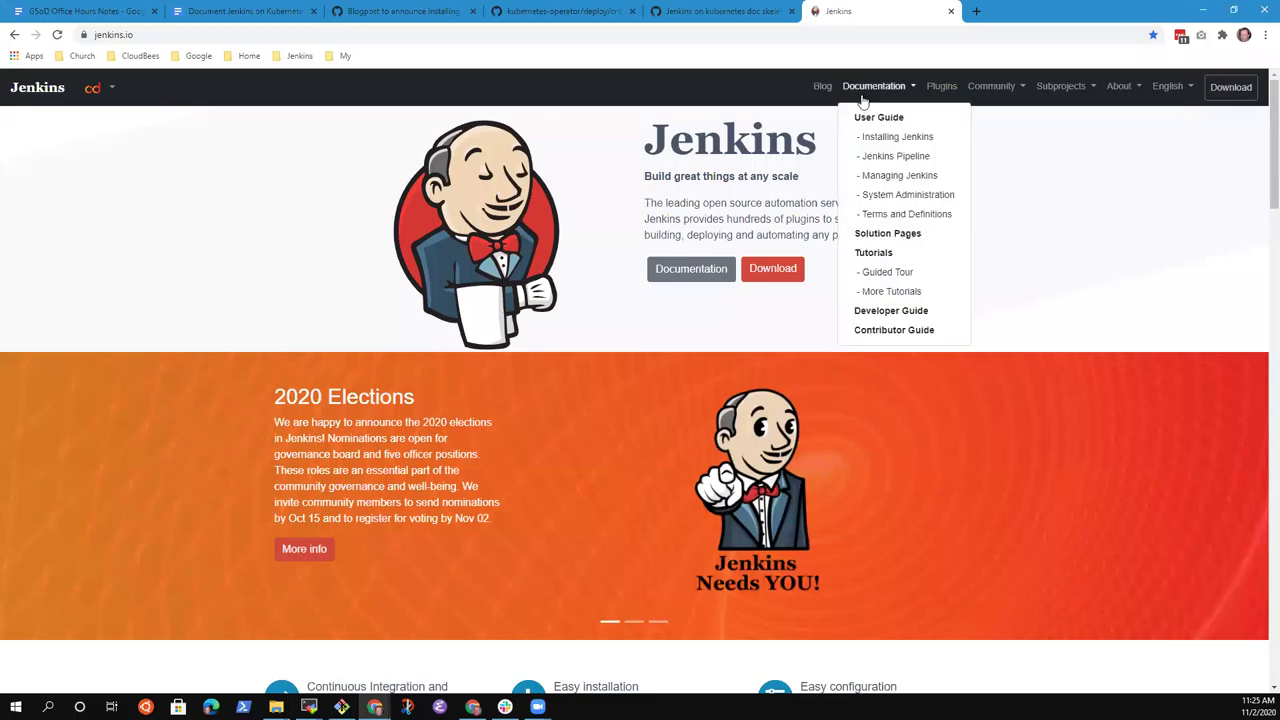
# Open the Jenkins on IBM Cloud tutorial on jenkins.io and copy its web address.
pyautogui.click(888, 254)
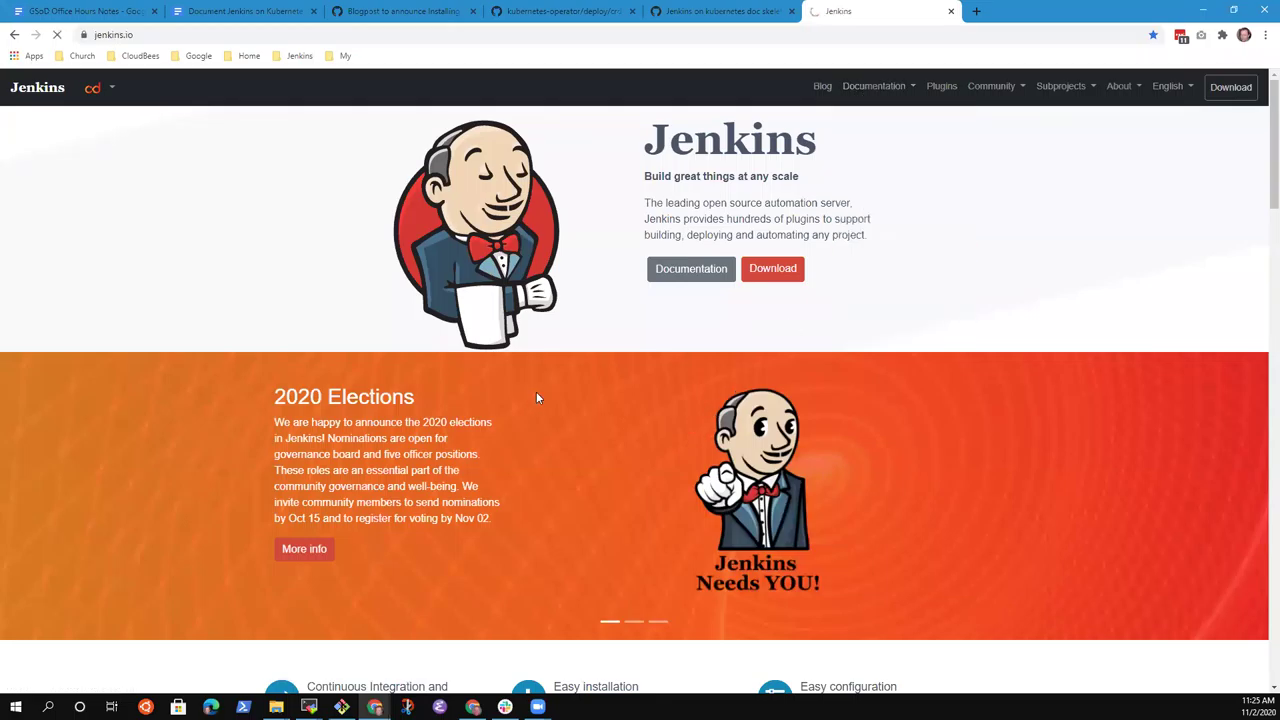
pyautogui.scroll(-1, 597, 538)
pyautogui.scroll(-5, 597, 538)
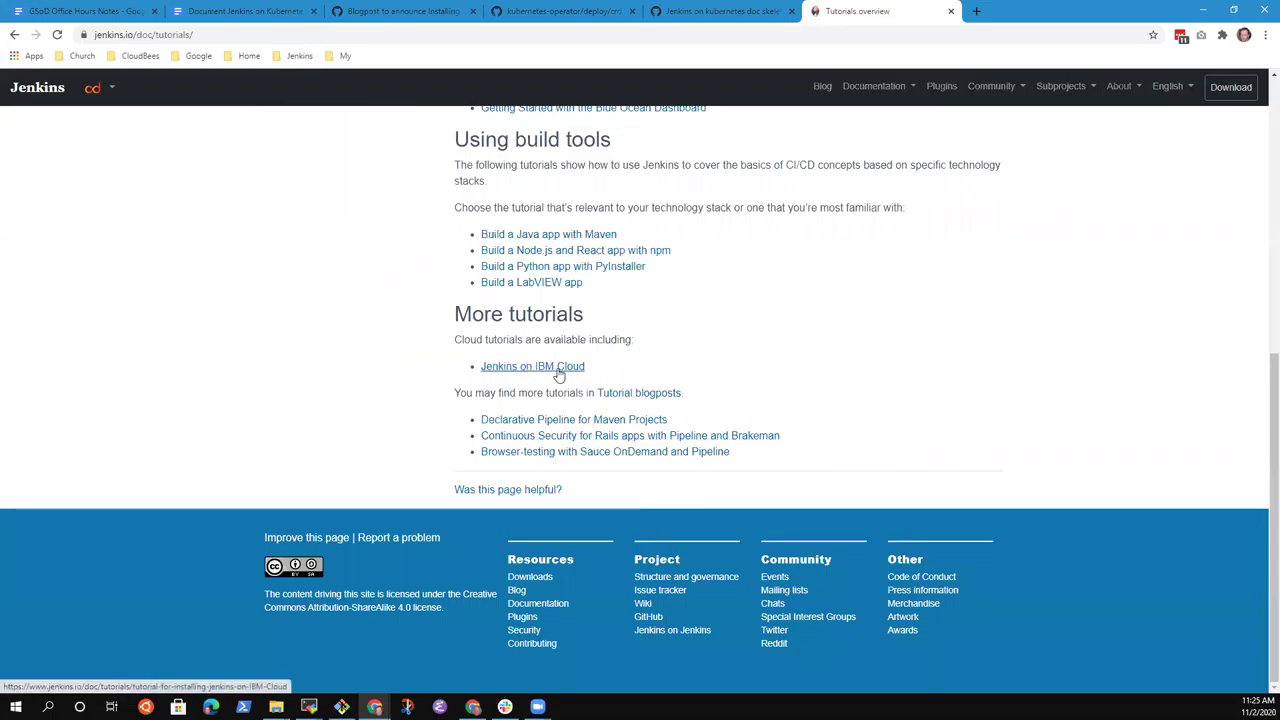
pyautogui.click(557, 372)
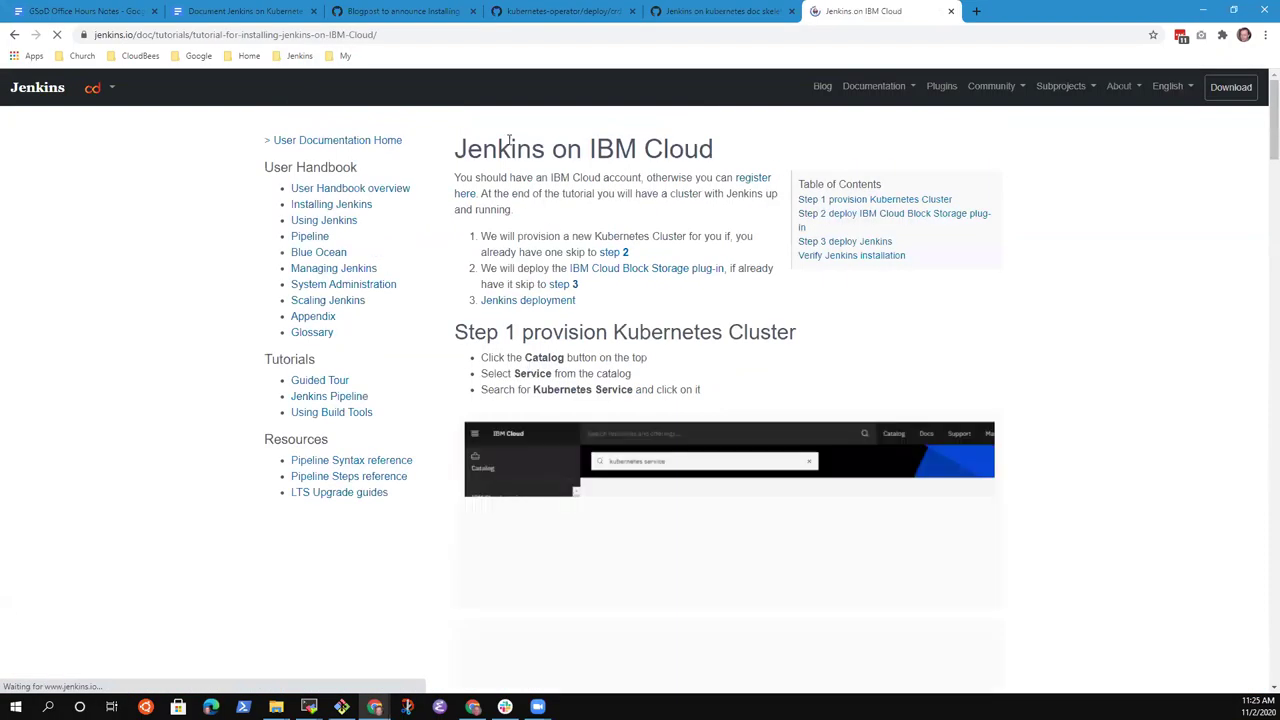
pyautogui.scroll(-4, 690, 360)
pyautogui.scroll(-6, 698, 366)
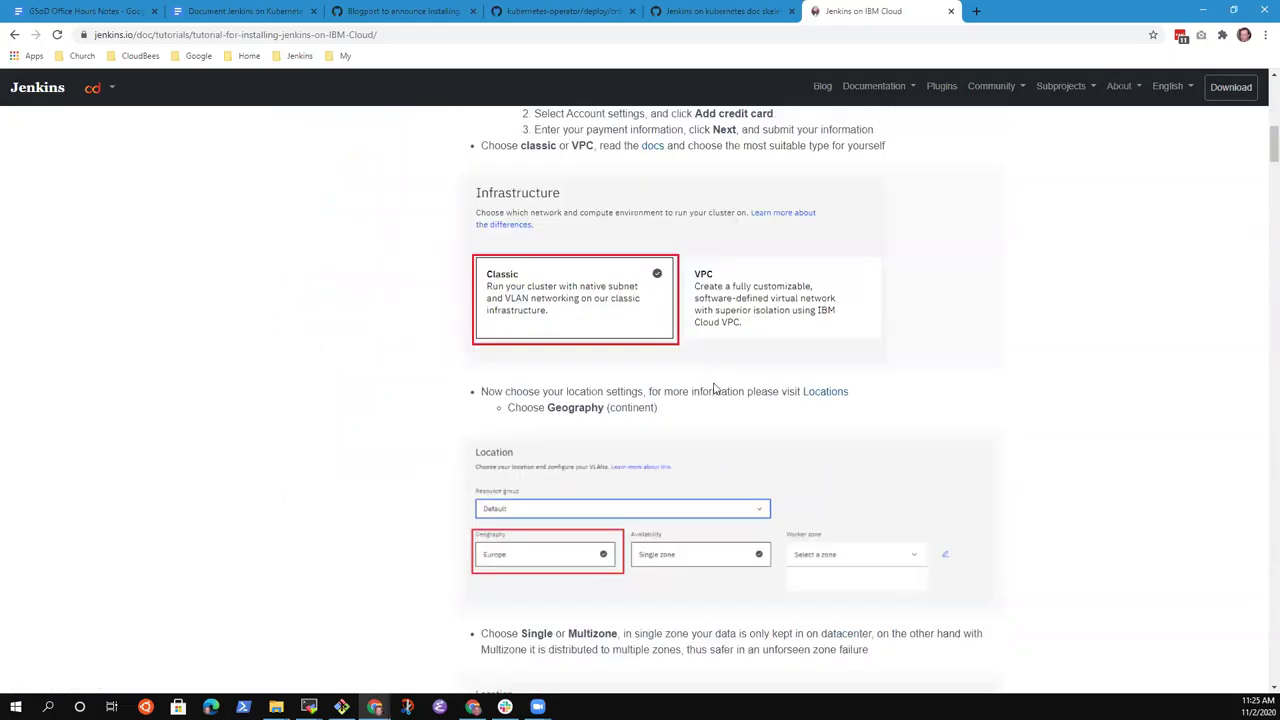
pyautogui.scroll(12, 405, 309)
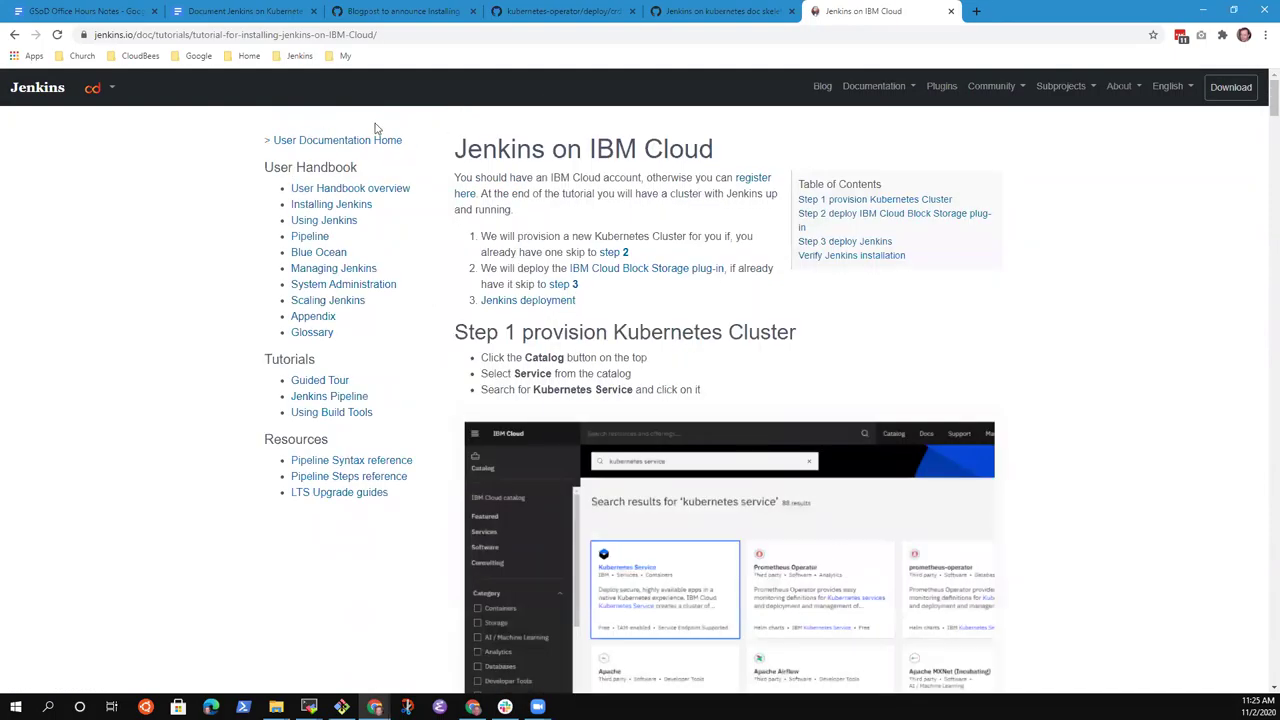
pyautogui.click(405, 34)
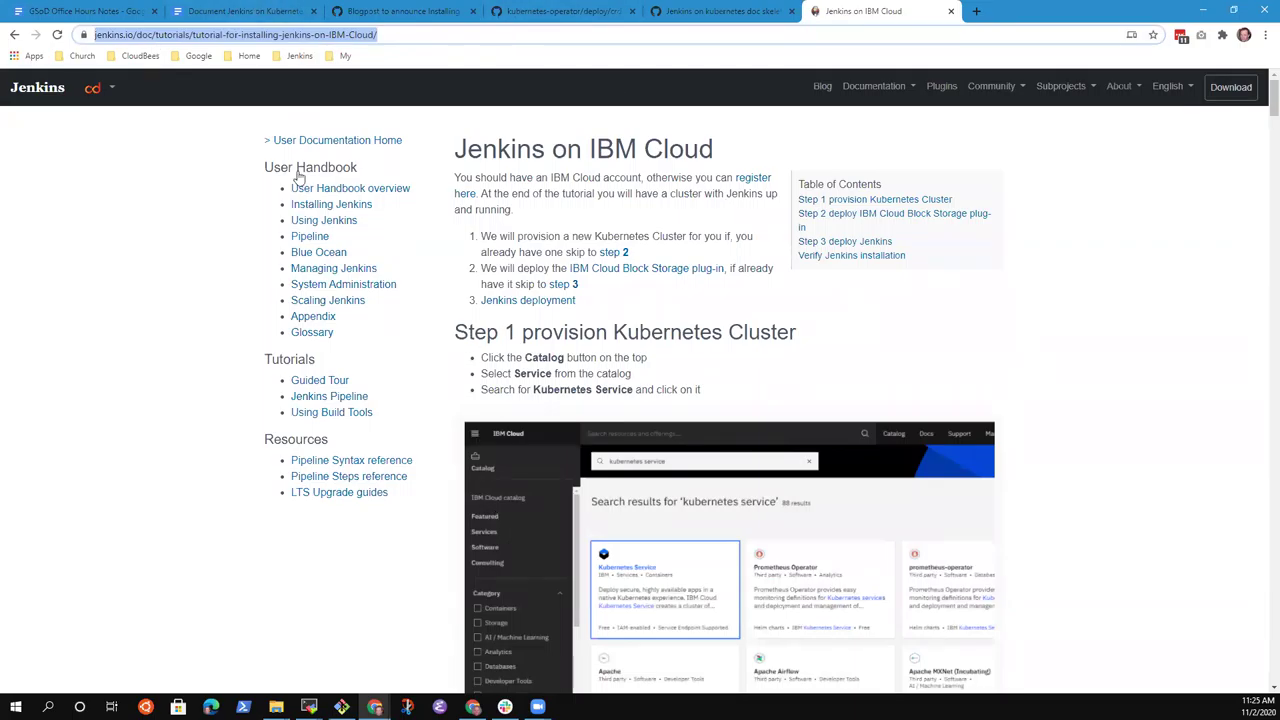
# Link the selected tutorial name in the notes to the copied IBM Cloud tutorial URL.
pyautogui.click(115, 14)
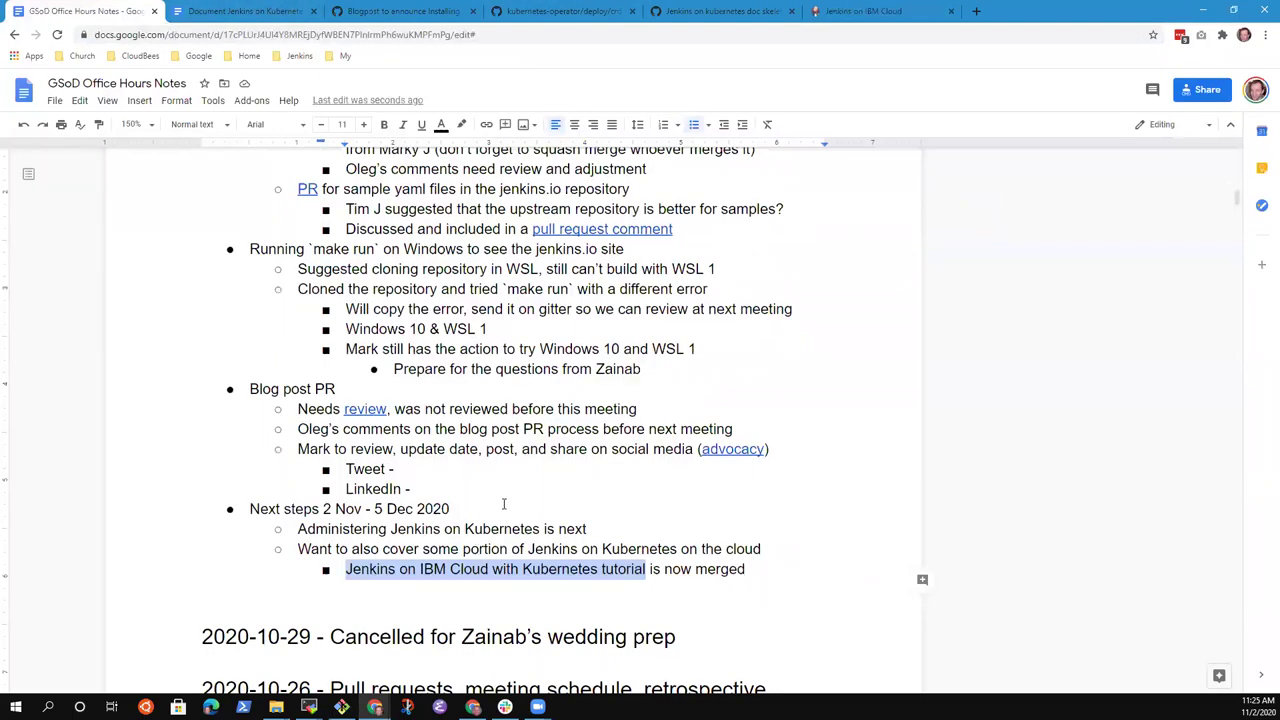
pyautogui.hotkey('ctrl', 'k')
pyautogui.hotkey('ctrl', 'v')
pyautogui.press('Return')
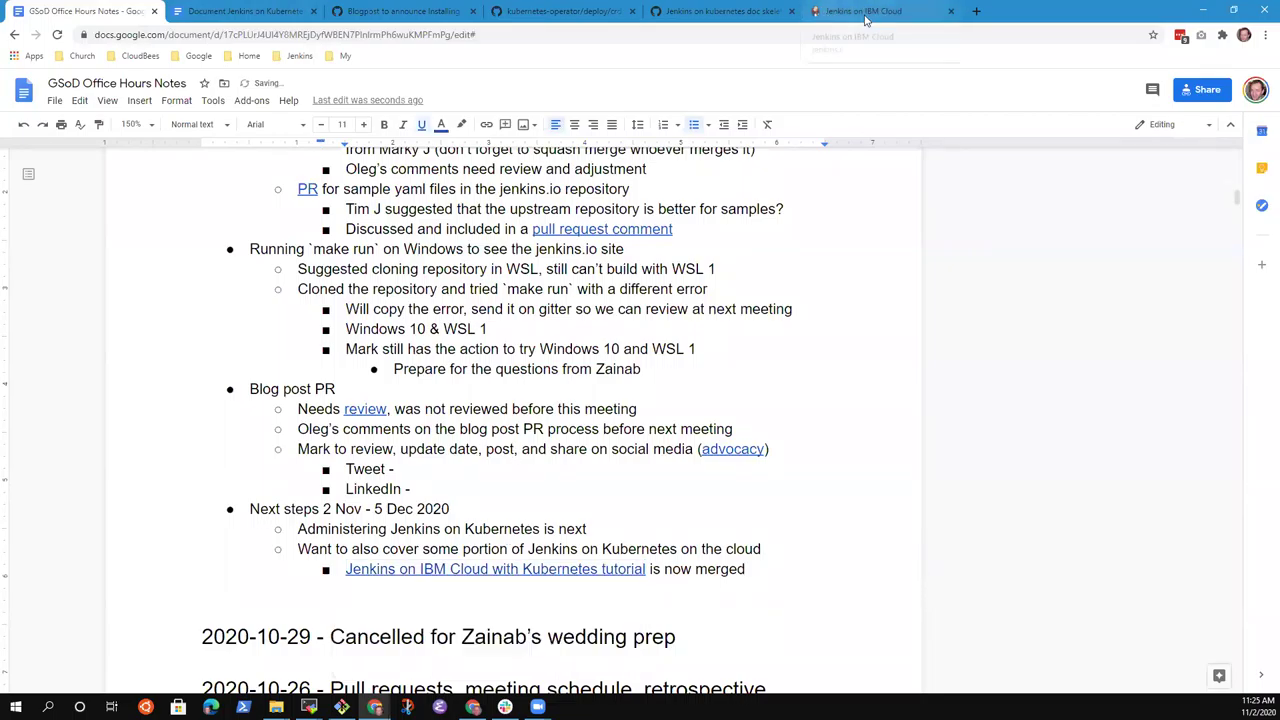
pyautogui.click(850, 12)
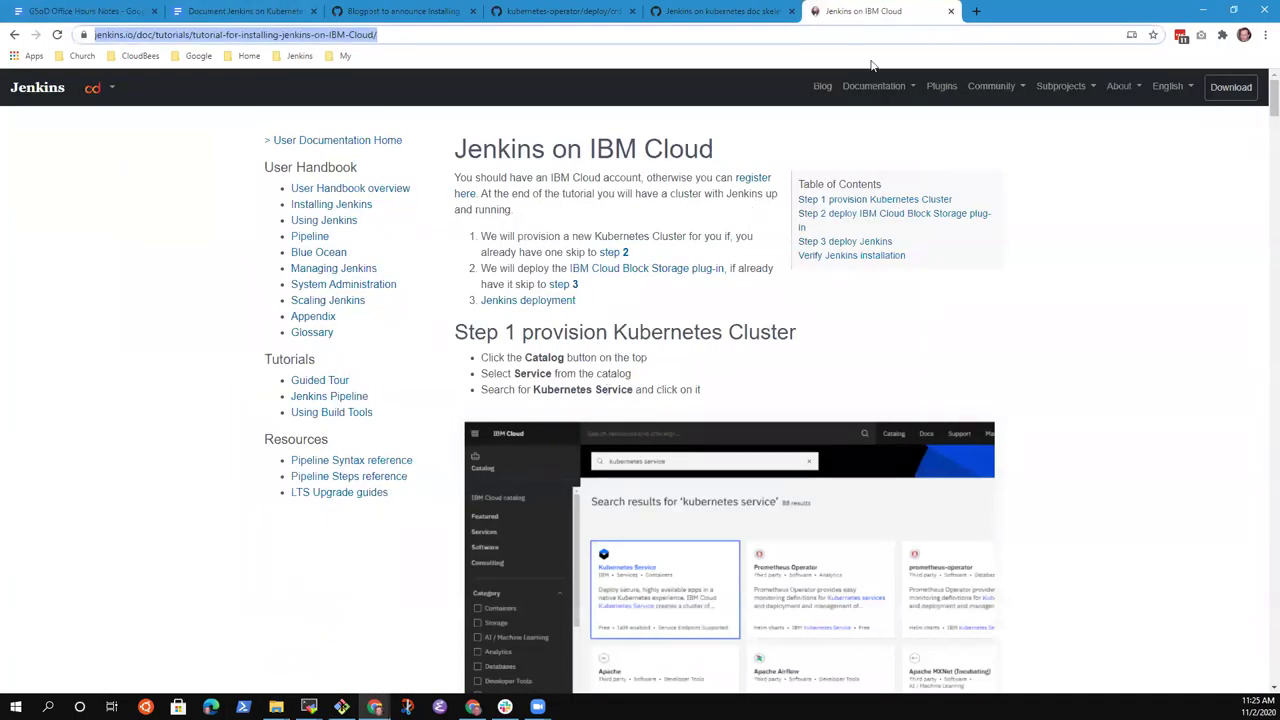
# Show the Download page's 'Deploying Jenkins in public cloud' section with AWS, Azure, Google Cloud, IBM Cloud and Bitnami.
pyautogui.click(1231, 87)
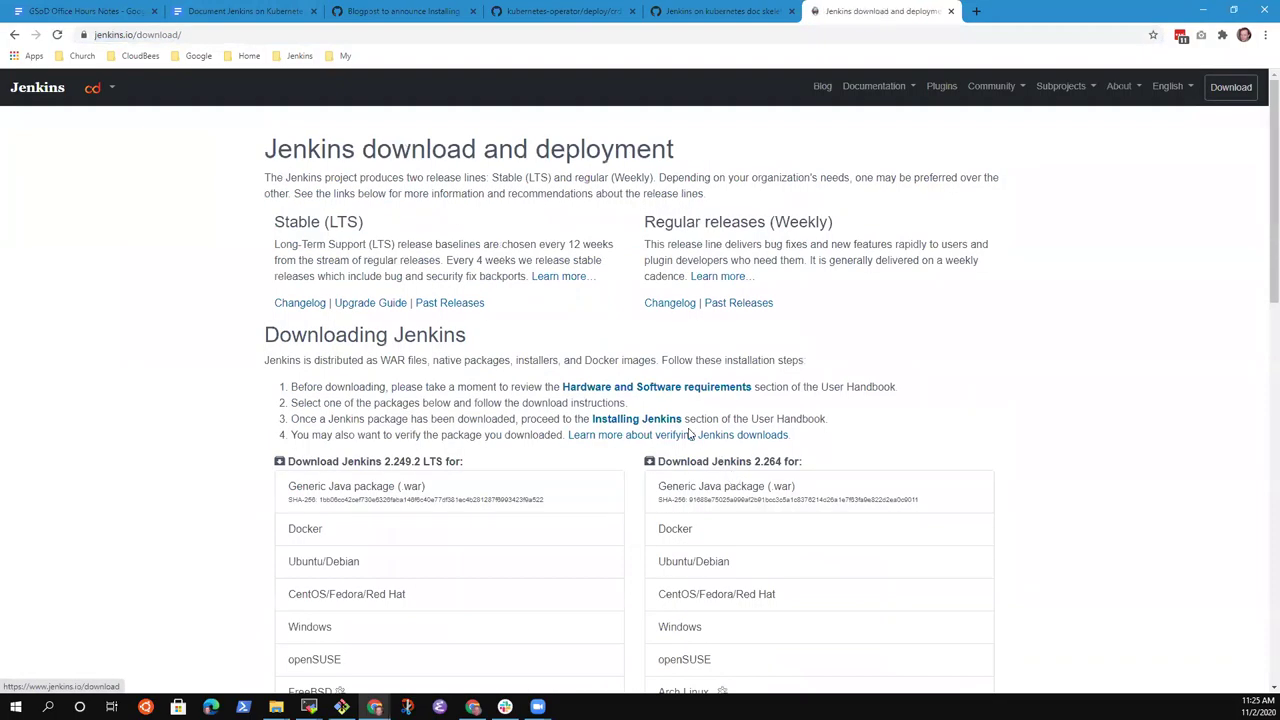
pyautogui.scroll(-3, 700, 437)
pyautogui.scroll(3, 700, 437)
pyautogui.scroll(-5, 720, 448)
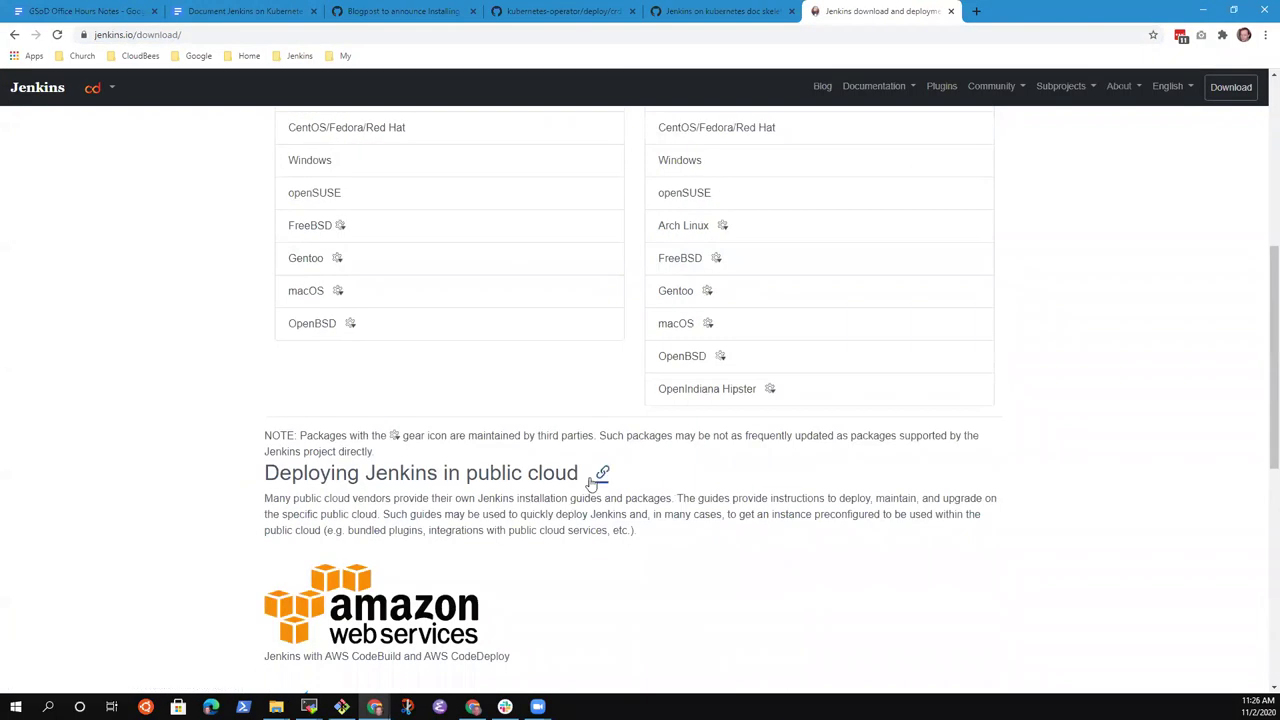
pyautogui.click(603, 475)
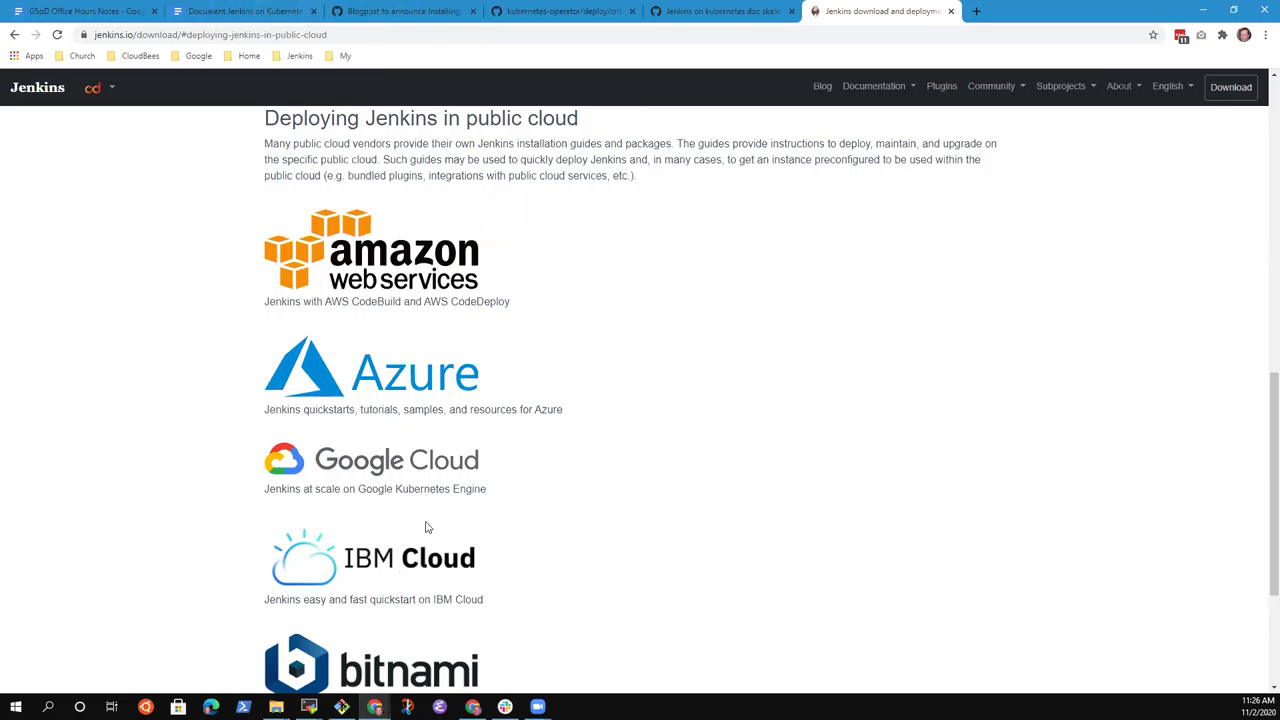
pyautogui.scroll(-2, 491, 593)
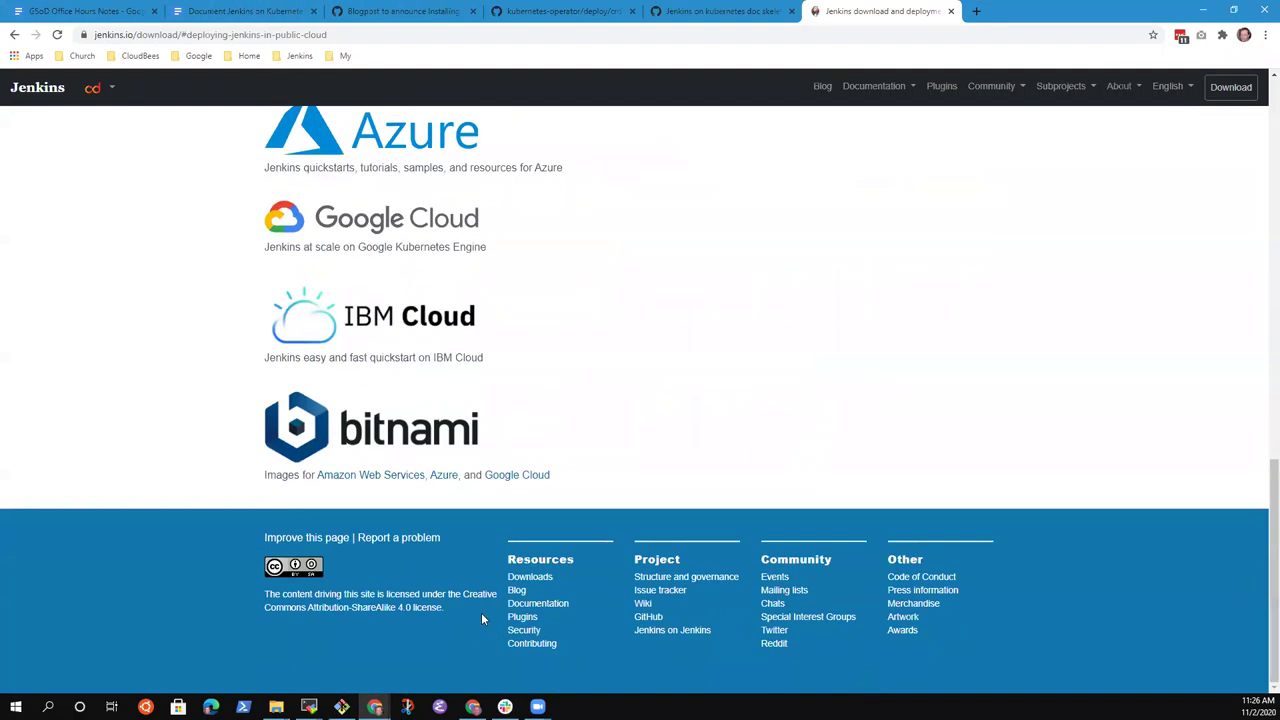
pyautogui.scroll(3, 622, 594)
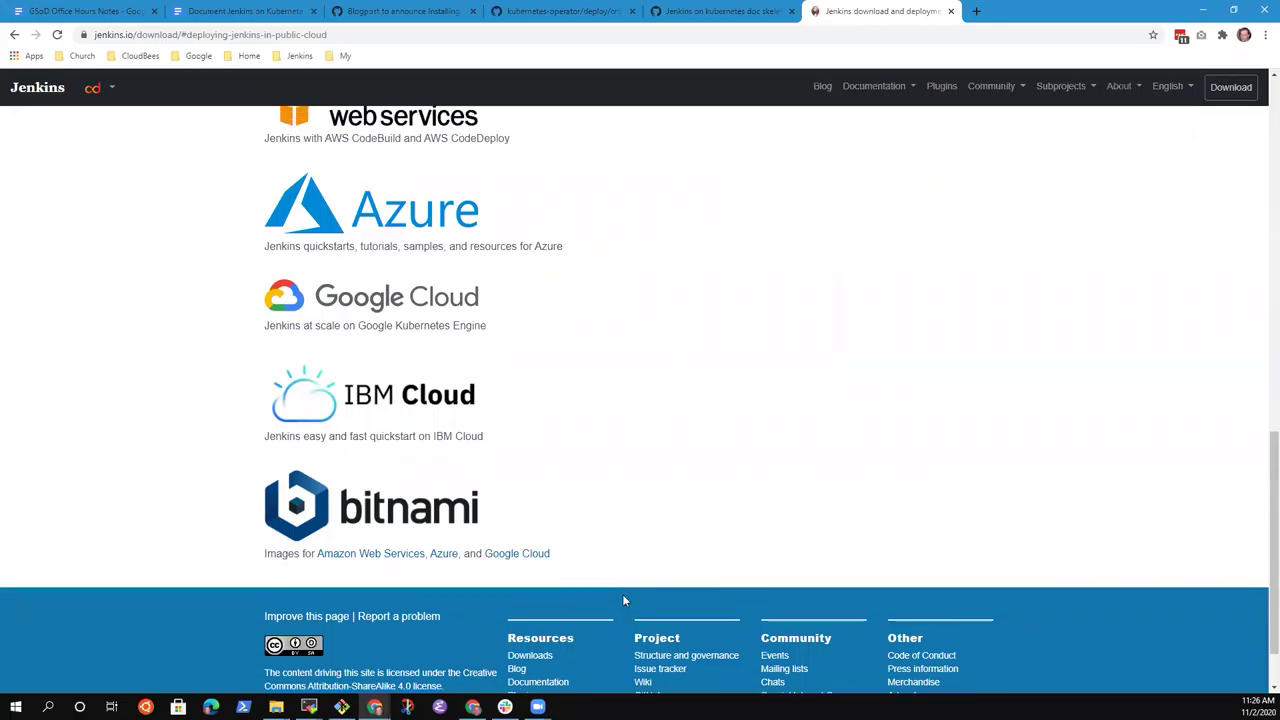
# Reword the IBM Cloud tutorial note from 'is now merged' to 'is merged'.
pyautogui.click(235, 11)
pyautogui.click(110, 15)
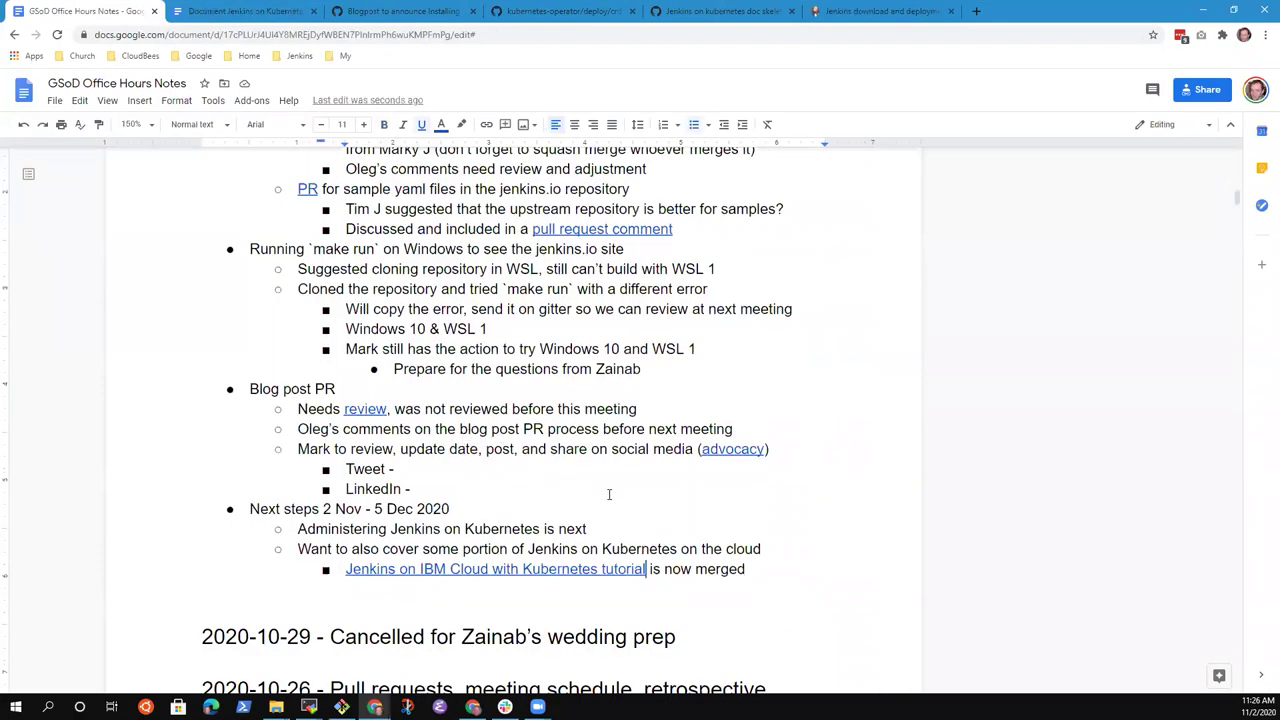
pyautogui.click(765, 576)
pyautogui.press('BackSpace')
pyautogui.write('d')
pyautogui.hotkey('ctrl', 'Left')
pyautogui.hotkey('ctrl', 'shift', 'Left')
pyautogui.press('BackSpace')
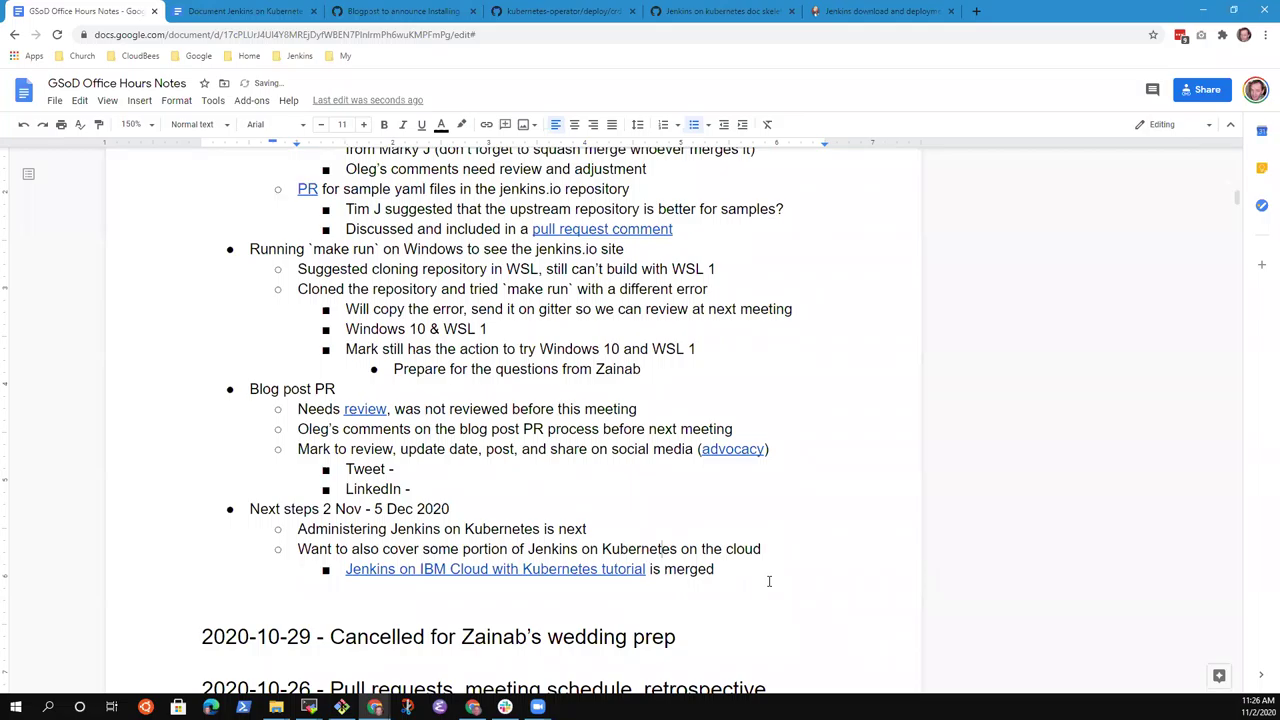
# Add a new second-level bullet and select the 'Administering Jenkins on Kubernetes is next' line.
pyautogui.press('Return')
pyautogui.hotkey('shift', 'Tab')
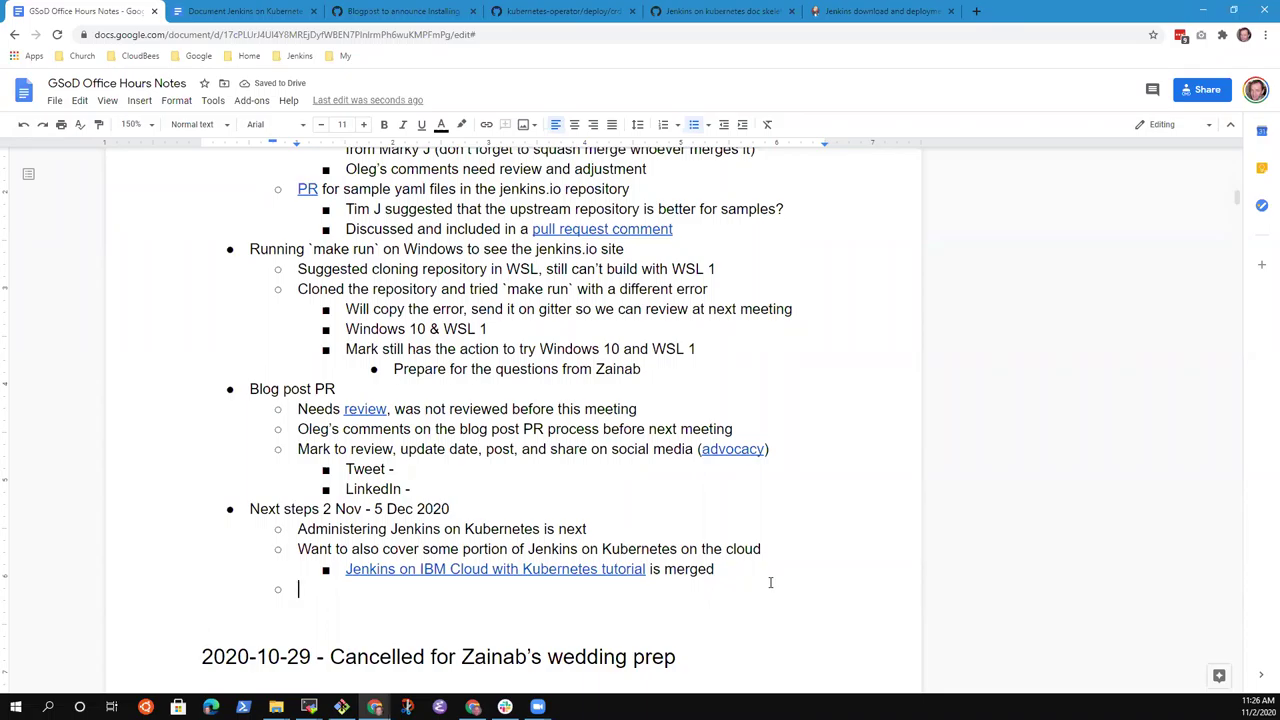
pyautogui.press('Up')
pyautogui.press('Up')
pyautogui.press('Up')
pyautogui.hotkey('ctrl', 'shift', 'Right')
pyautogui.hotkey('ctrl', 'shift', 'Right')
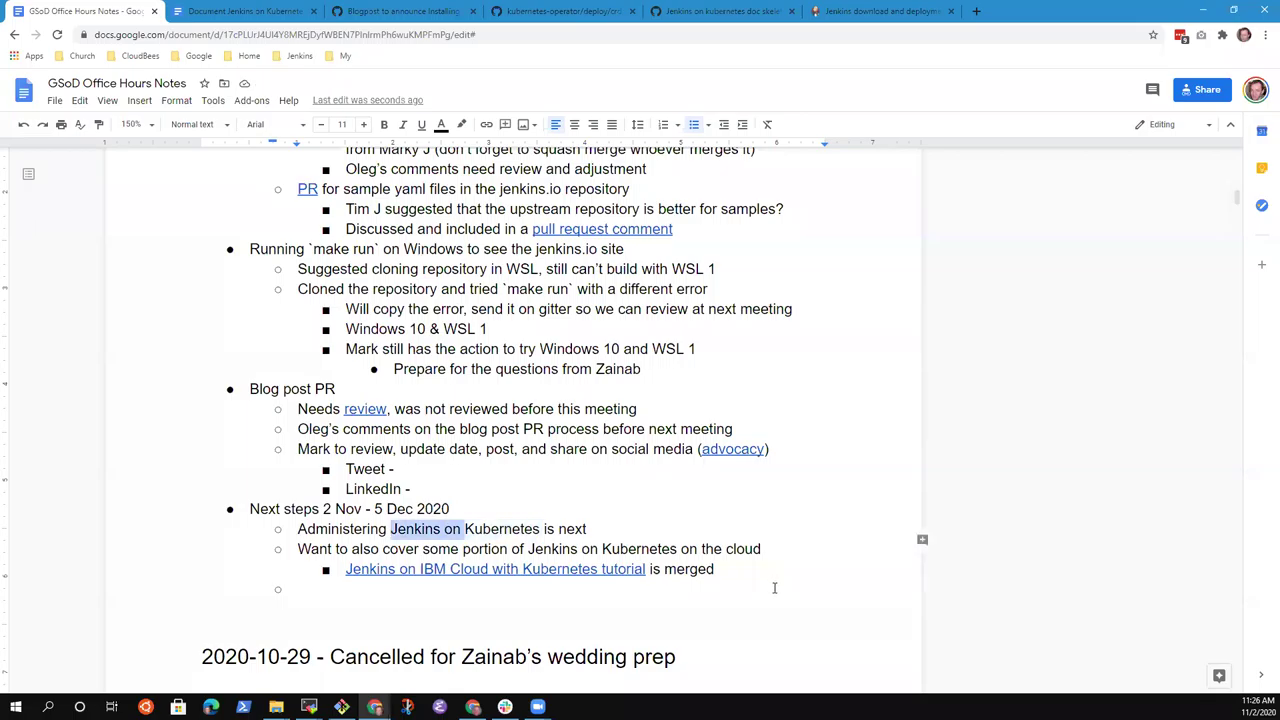
pyautogui.hotkey('ctrl', 'shift', 'Right')
pyautogui.press('End')
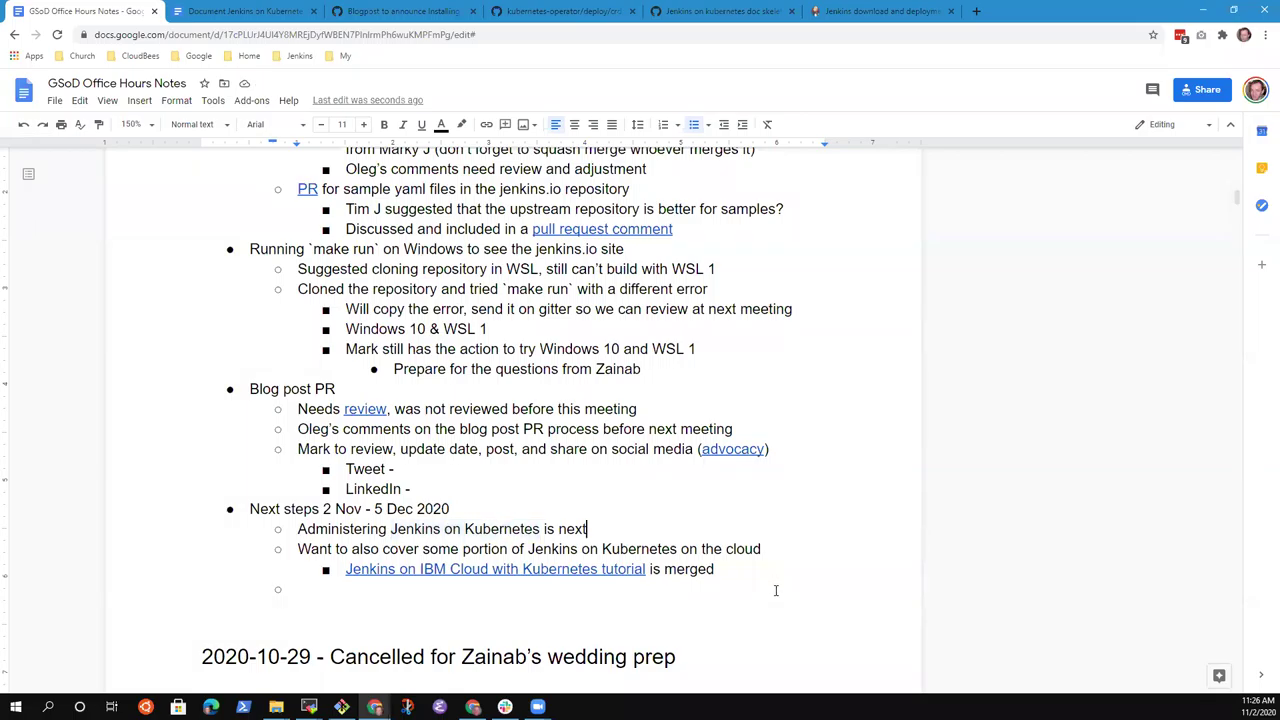
pyautogui.hotkey('shift', 'End')
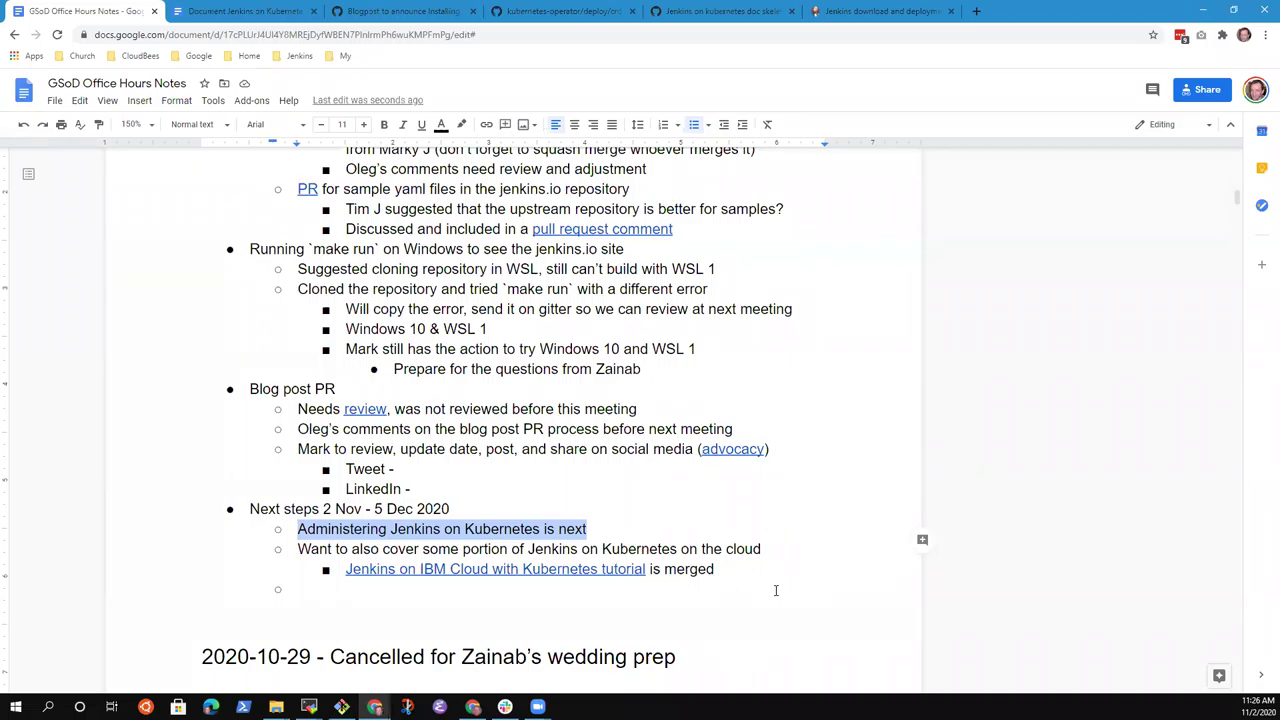
# Add the sub-point 'Configuration as Code with Jenkins in Kubernetes' under the Administering line.
pyautogui.press('End')
pyautogui.press('Return')
pyautogui.press('Tab')
pyautogui.write('Conf')
pyautogui.hotkey('ctrl', 'BackSpace')
pyautogui.write('Config')
pyautogui.hotkey('ctrl', 'BackSpace')
pyautogui.write('Configuration as Code in')
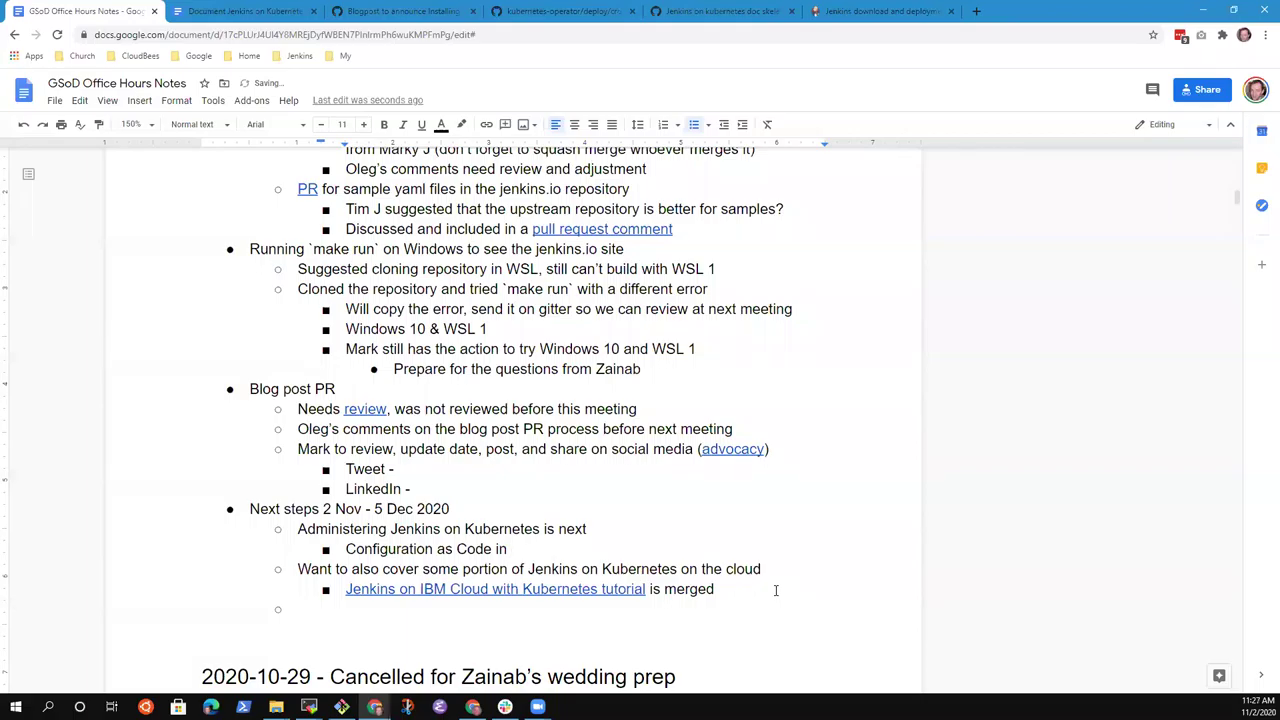
pyautogui.hotkey('ctrl', 'BackSpace')
pyautogui.write('with Jenkins in Kubernetes')
# Add the sub-point 'Scaling Jenkins on Kubernetes'.
pyautogui.press('Return')
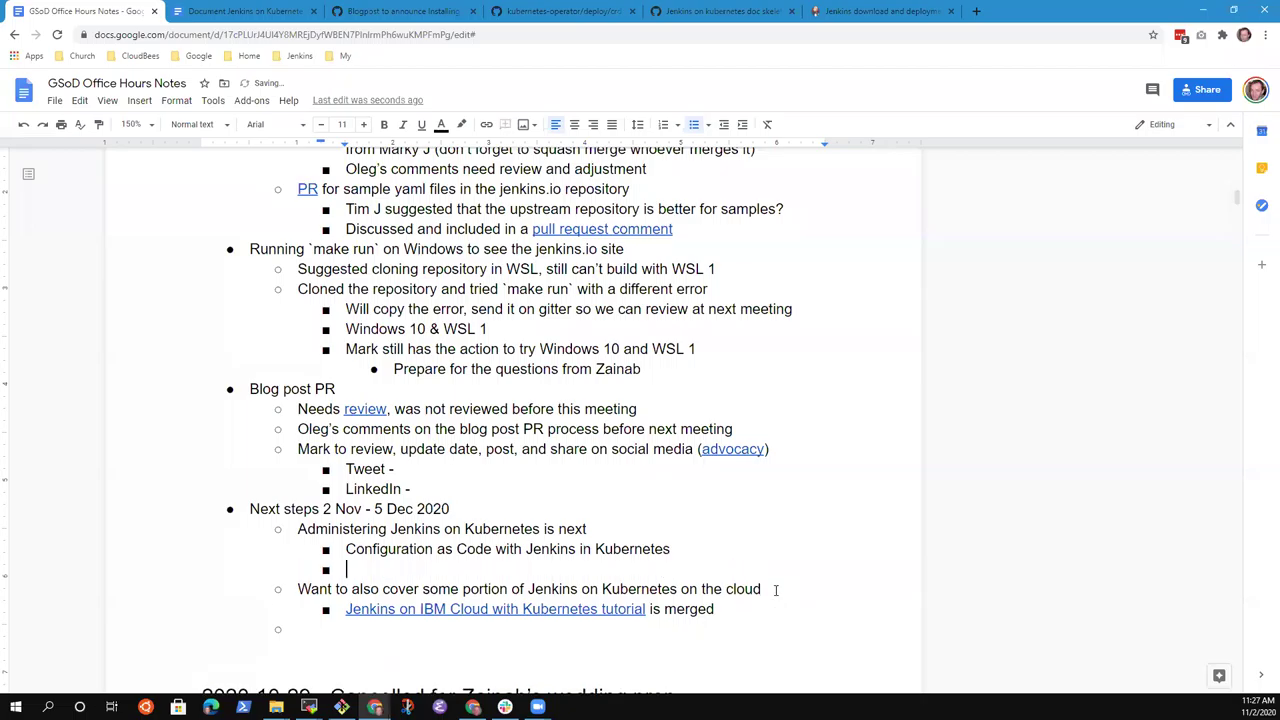
pyautogui.write('Scaling Jenkiun')
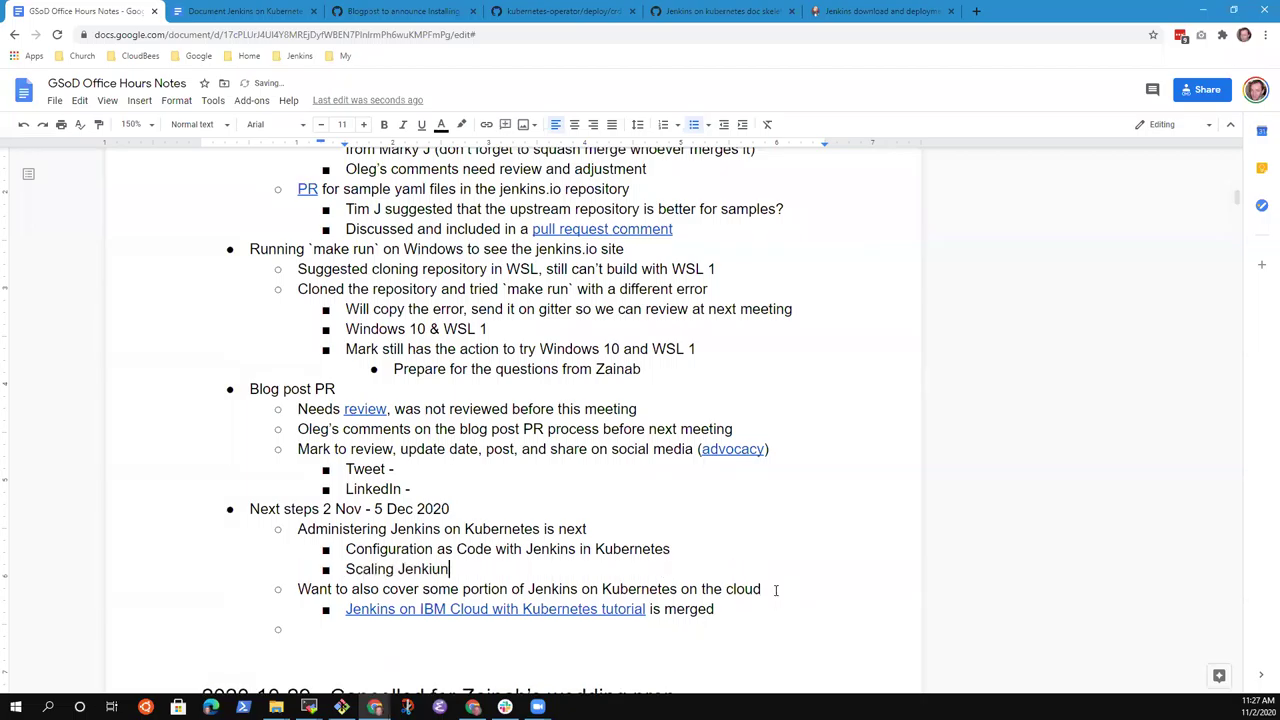
pyautogui.press('BackSpace')
pyautogui.press('BackSpace')
pyautogui.write('ns on Kubn')
pyautogui.press('BackSpace')
pyautogui.write('ernetes')
# Add 'See the skeleton document for more details' and remove the leftover empty bullet.
pyautogui.press('Return')
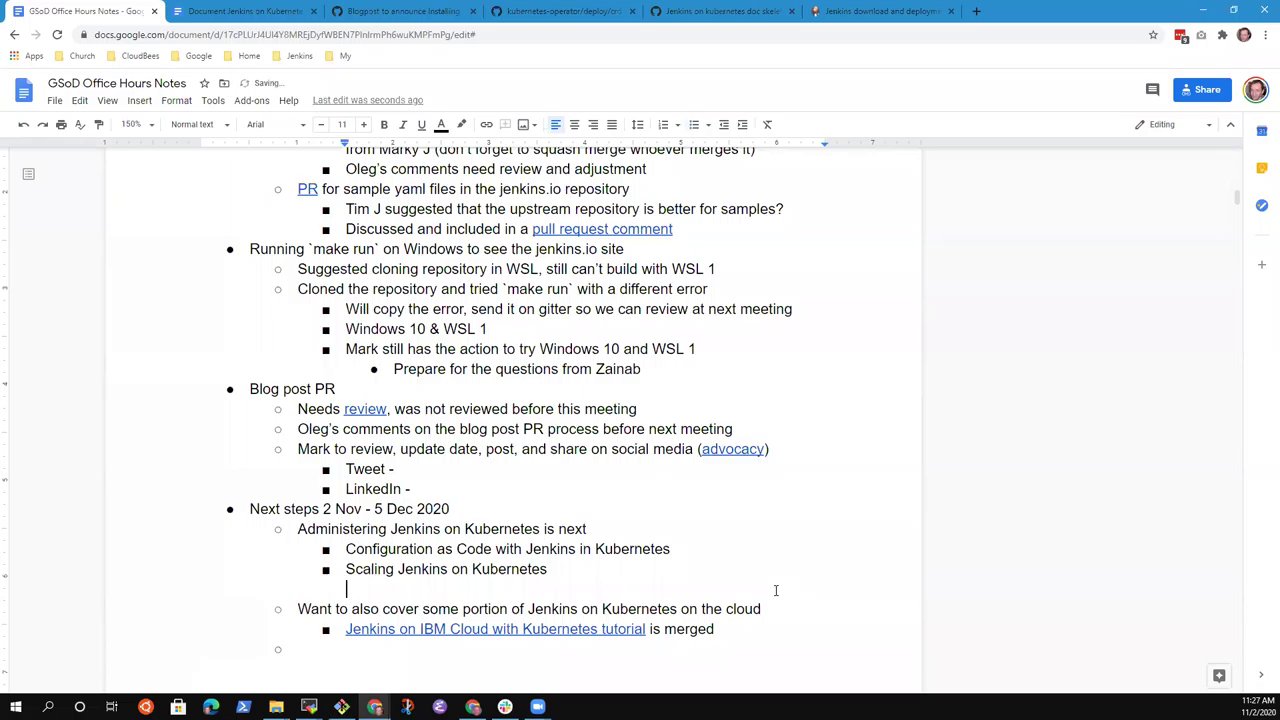
pyautogui.write('See the skeleton document')
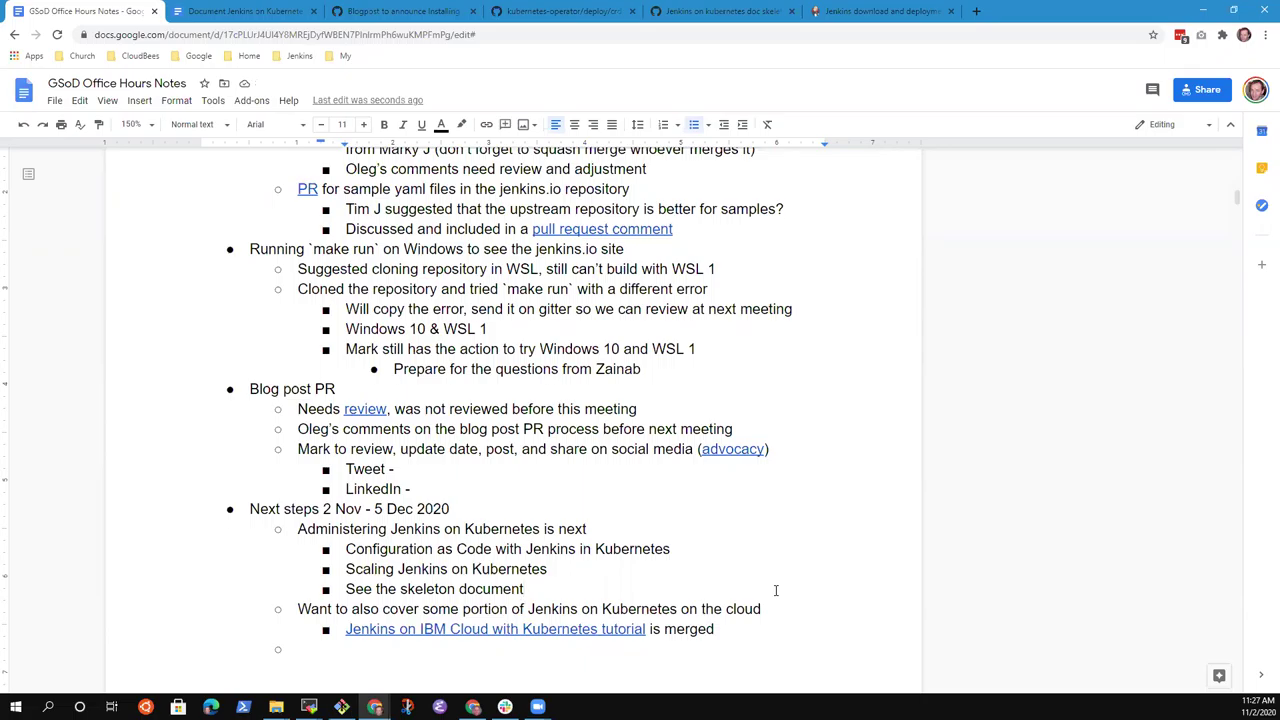
pyautogui.press('Down')
pyautogui.press('Down')
pyautogui.press('Down')
pyautogui.press('Up')
pyautogui.press('Up')
pyautogui.write('for more details')
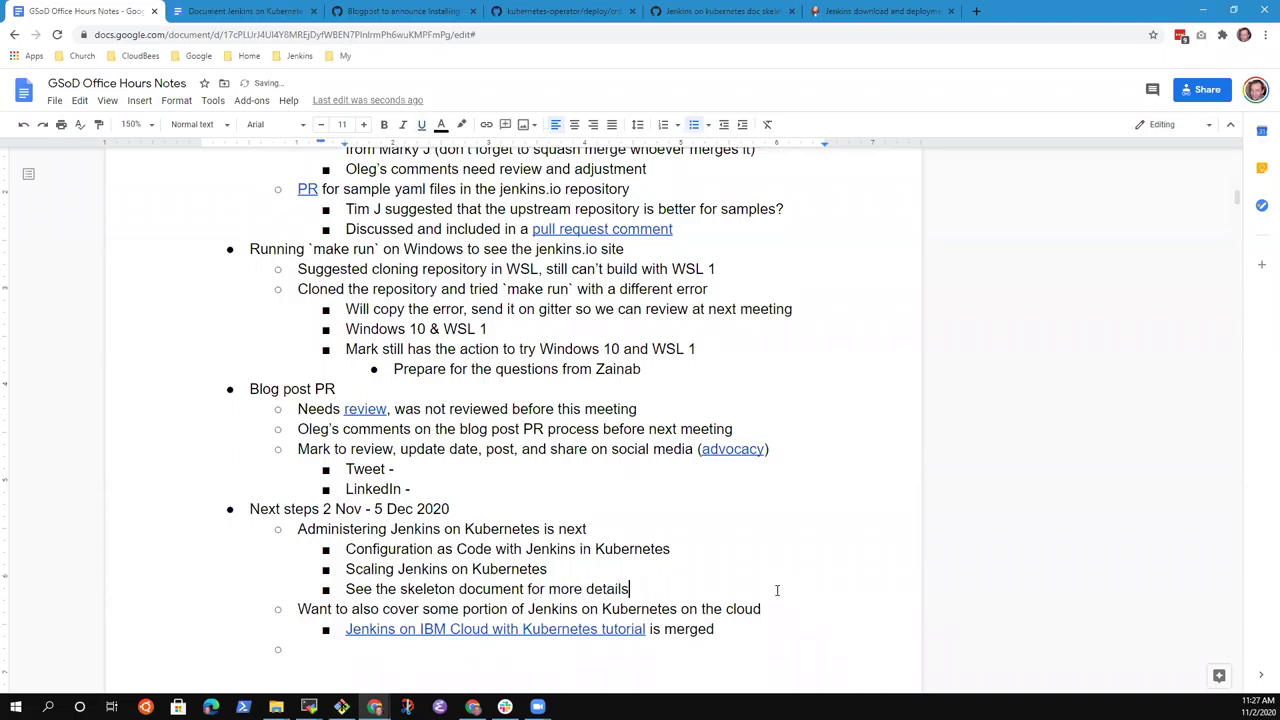
pyautogui.press('Down')
pyautogui.press('Down')
pyautogui.press('Down')
pyautogui.press('Return')
pyautogui.press('BackSpace')
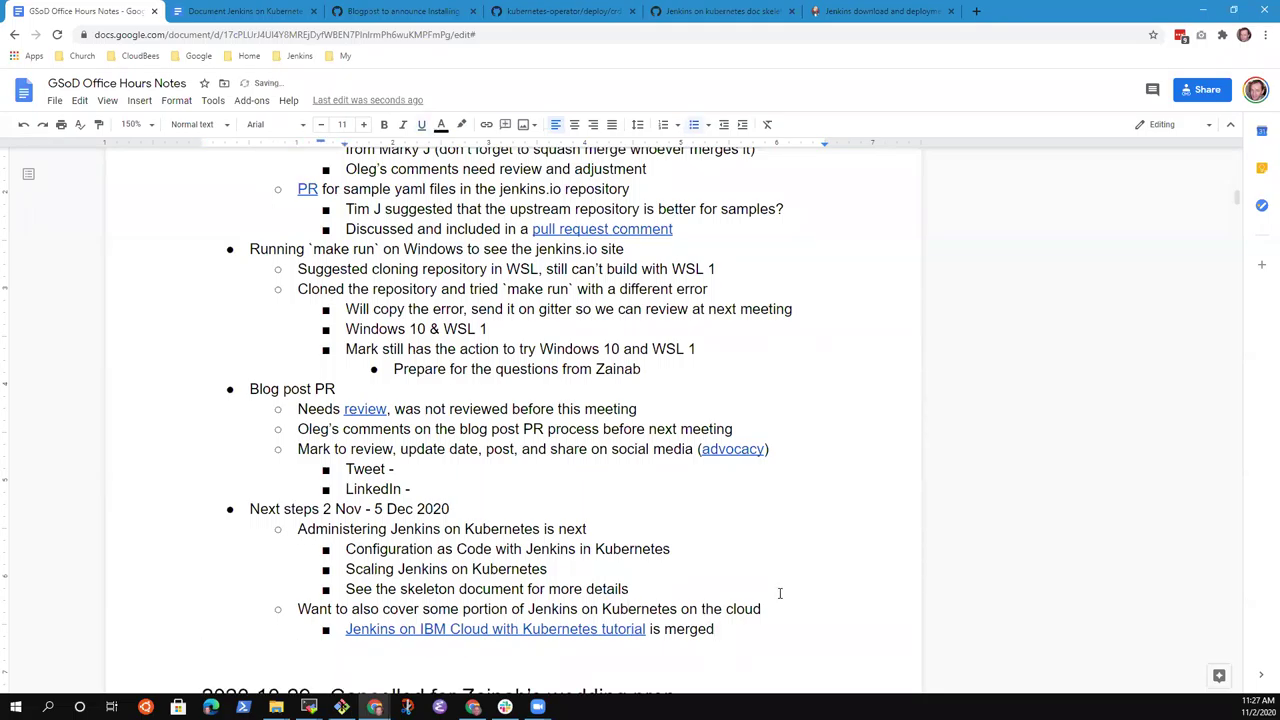